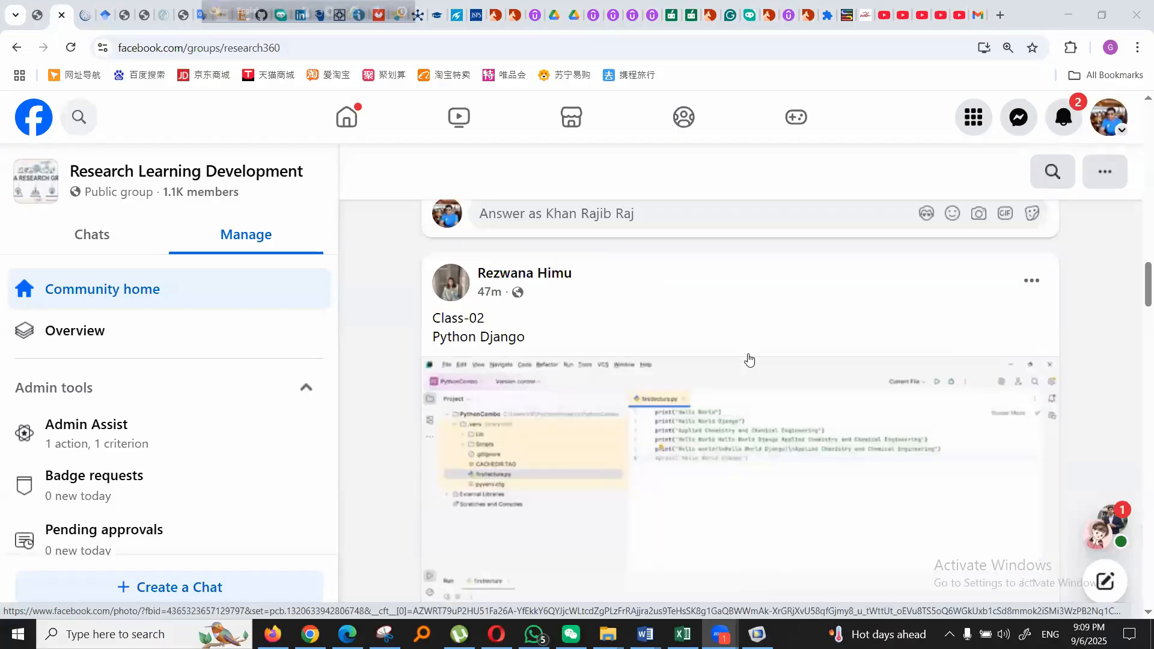
# - Examine the recent class posts and announcements in the Research Learning Development group feed
pyautogui.scroll(-7, 749, 360)
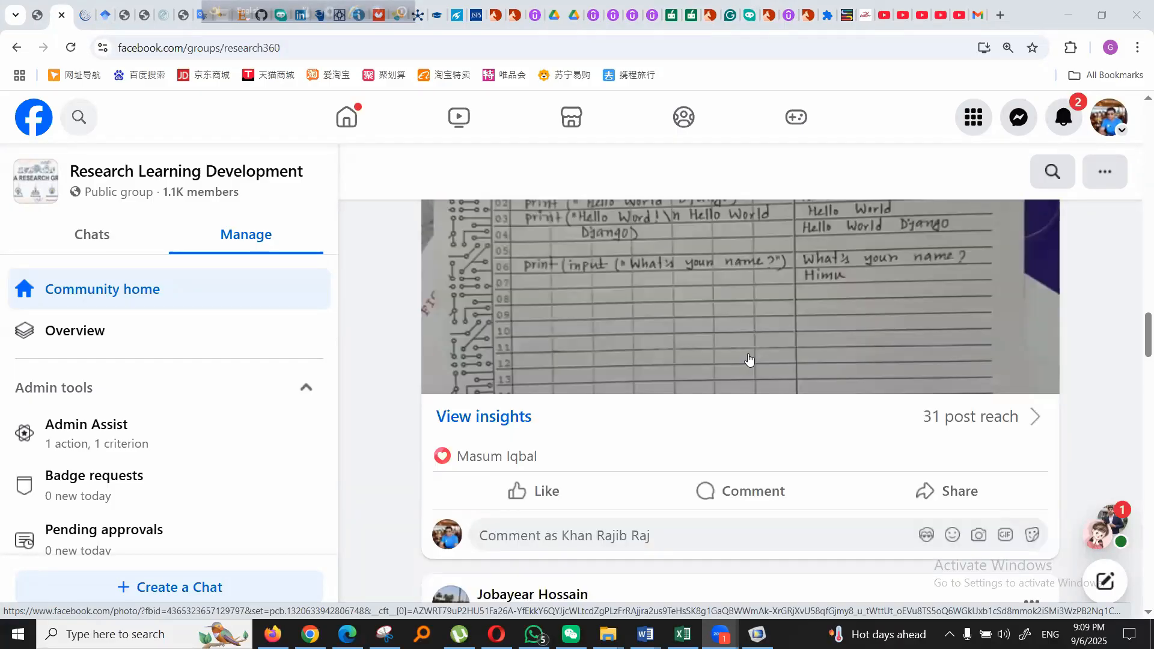
pyautogui.scroll(-1, 749, 360)
pyautogui.scroll(-20, 749, 359)
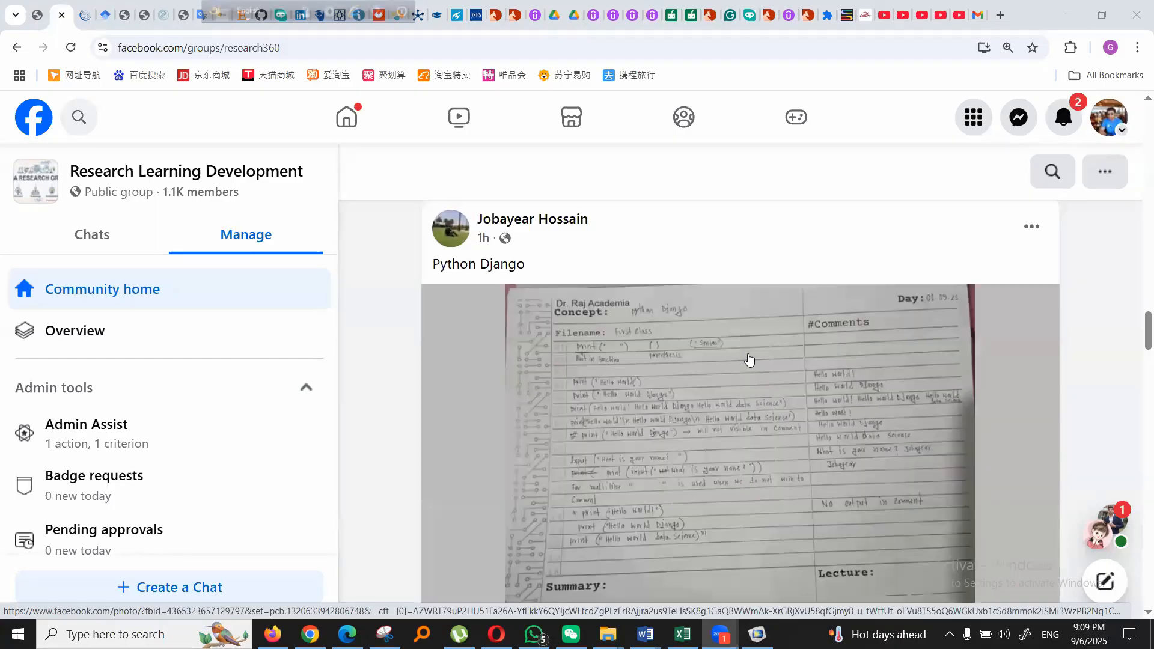
pyautogui.scroll(-20, 748, 359)
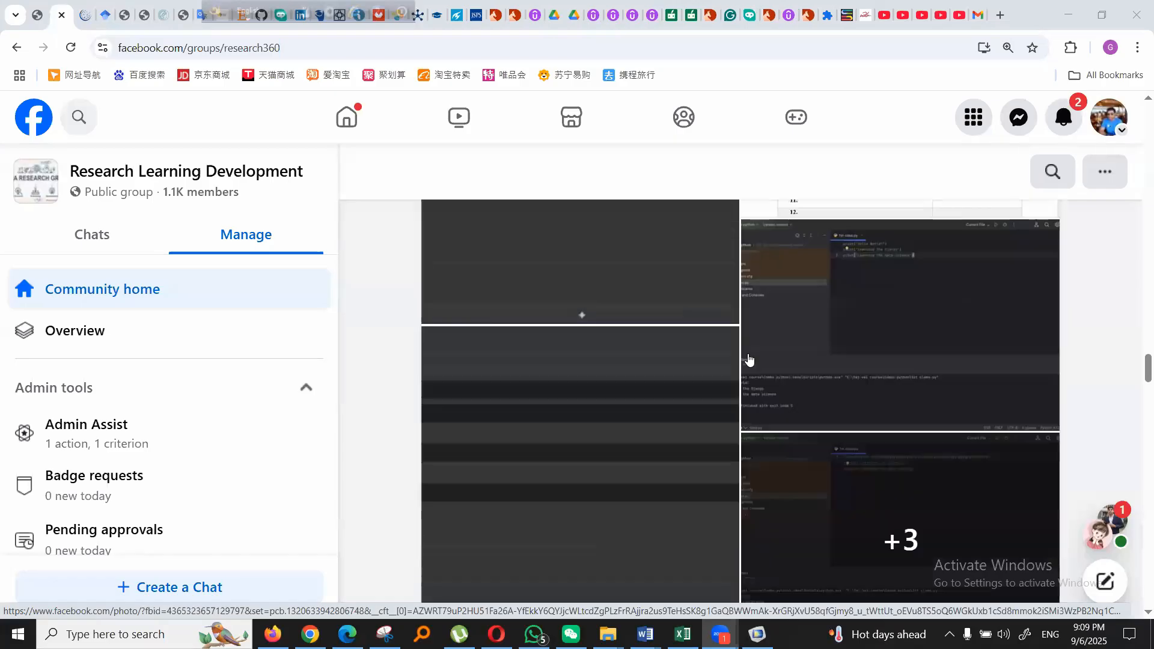
pyautogui.scroll(-20, 749, 359)
pyautogui.scroll(15, 748, 360)
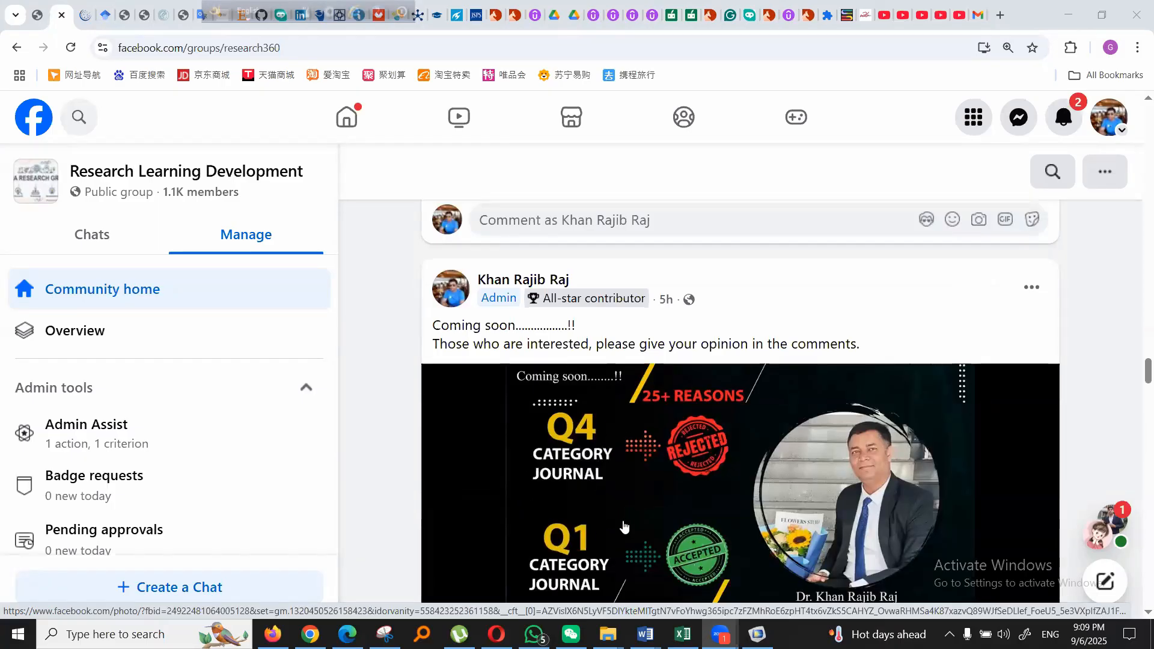
pyautogui.scroll(-2, 721, 492)
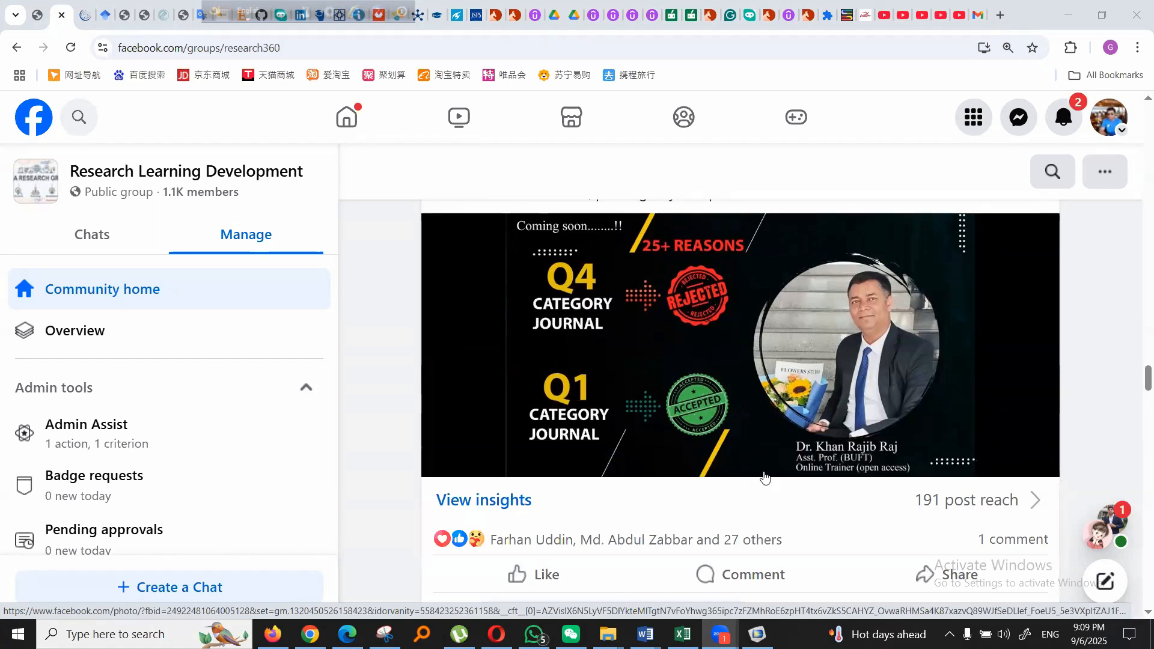
pyautogui.scroll(-5, 663, 444)
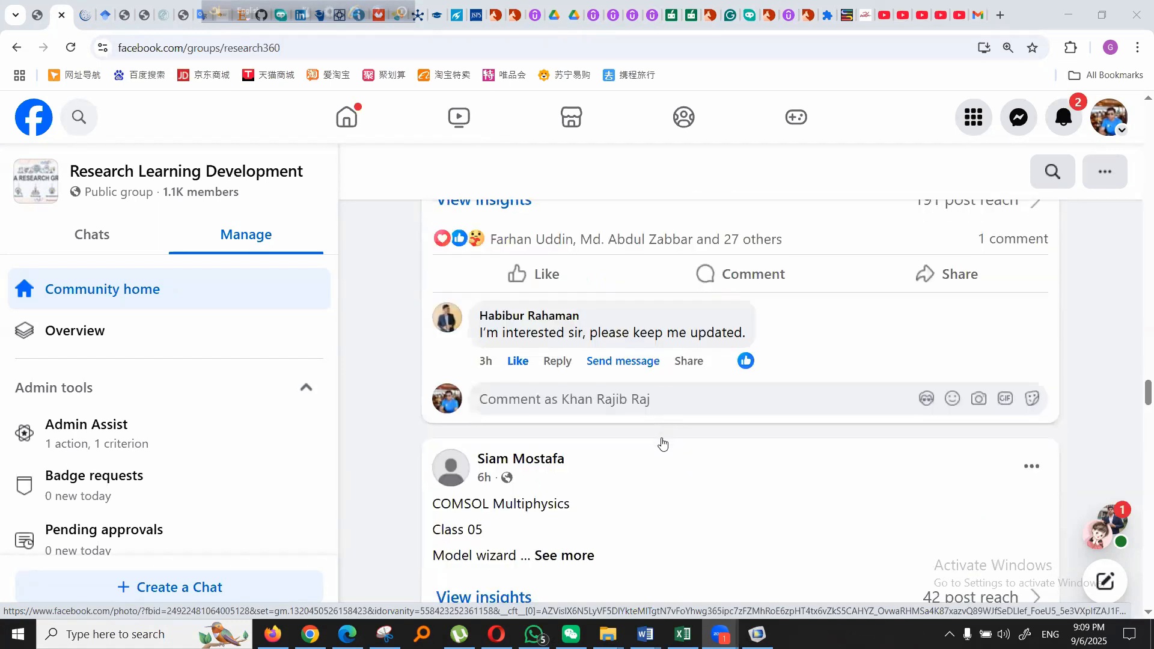
pyautogui.click(687, 577)
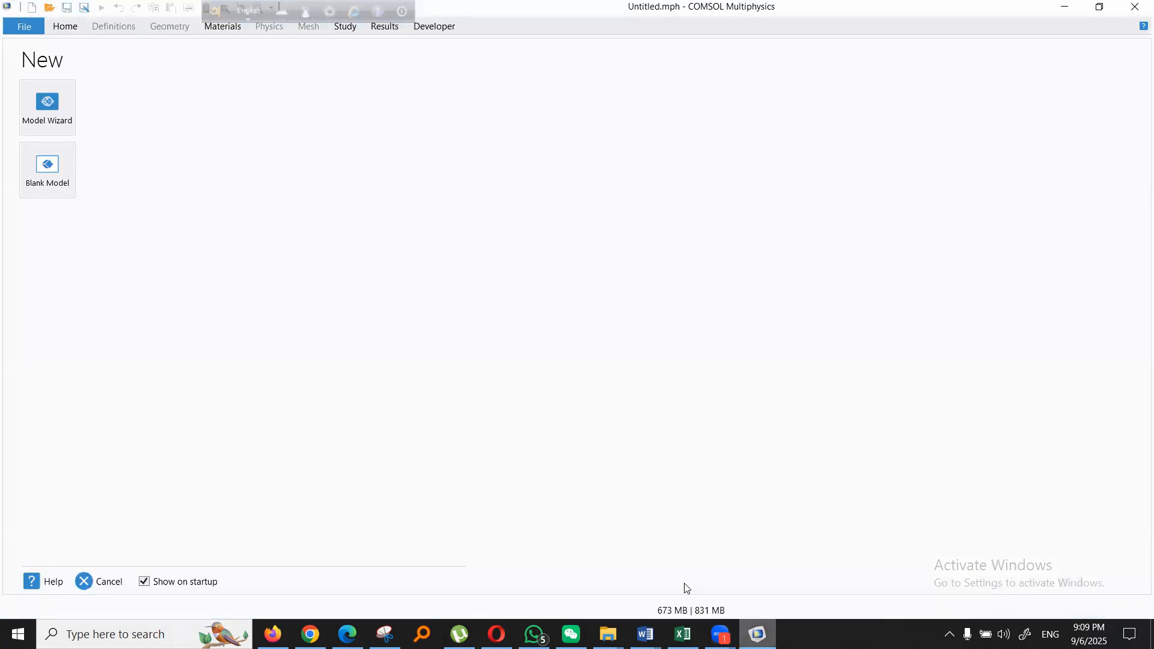
# - Switch to Firefox, open Google in a new tab and search for "rhino 5 getintopc"
pyautogui.click(273, 634)
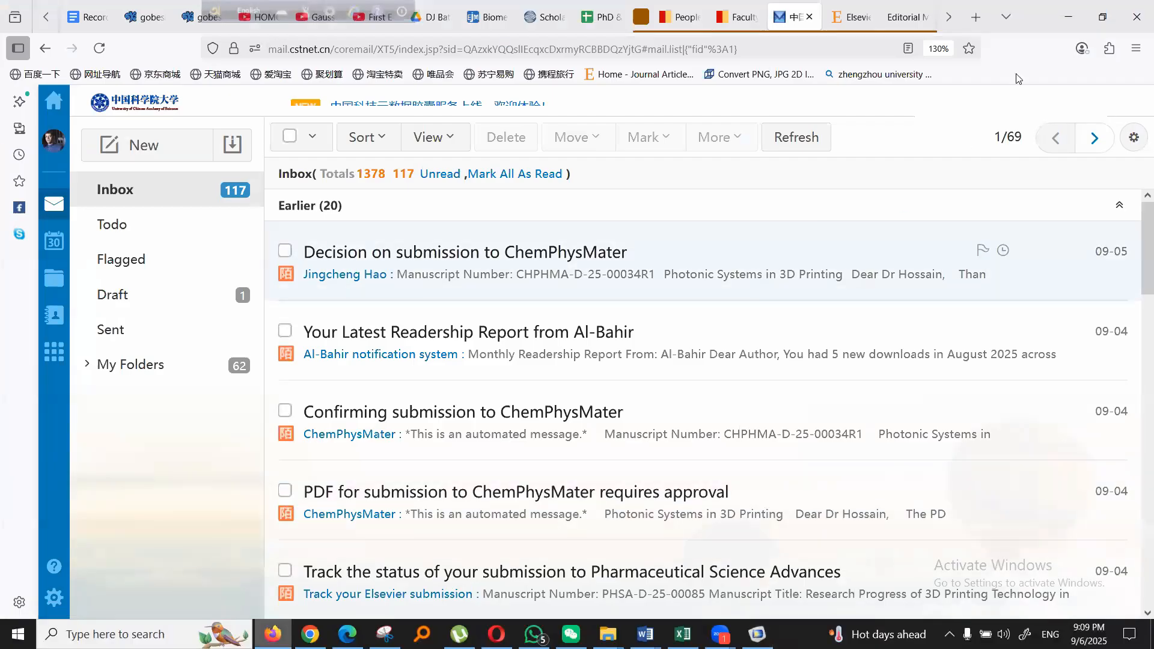
pyautogui.click(983, 13)
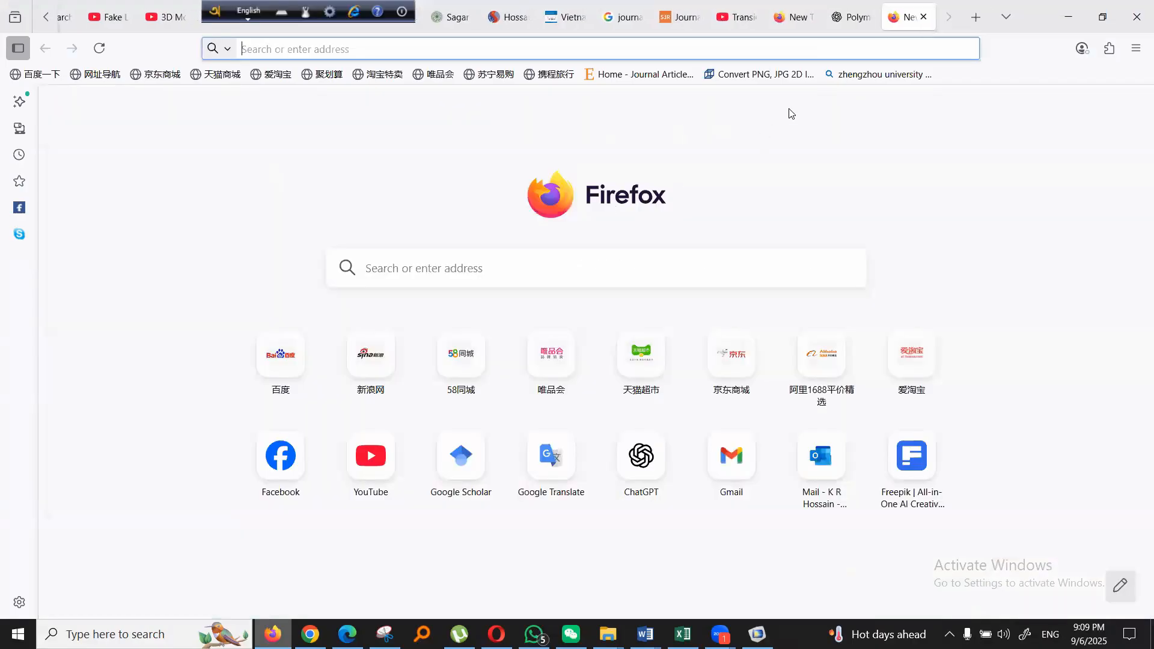
pyautogui.write('google.com')
pyautogui.press('Return')
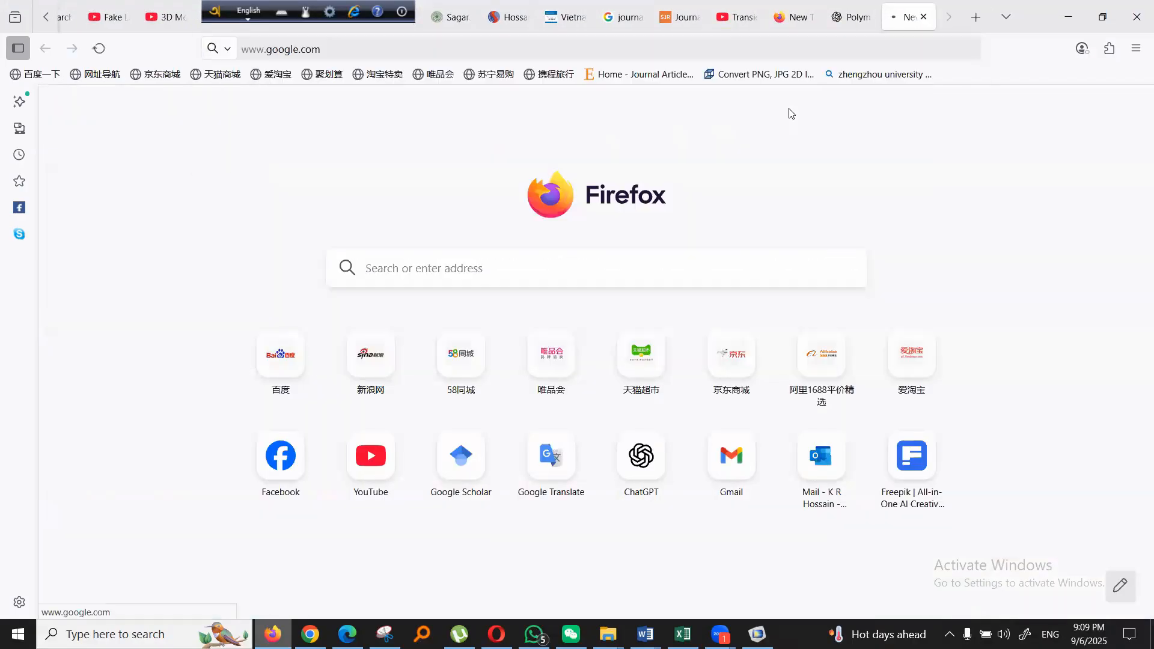
pyautogui.write('rhin')
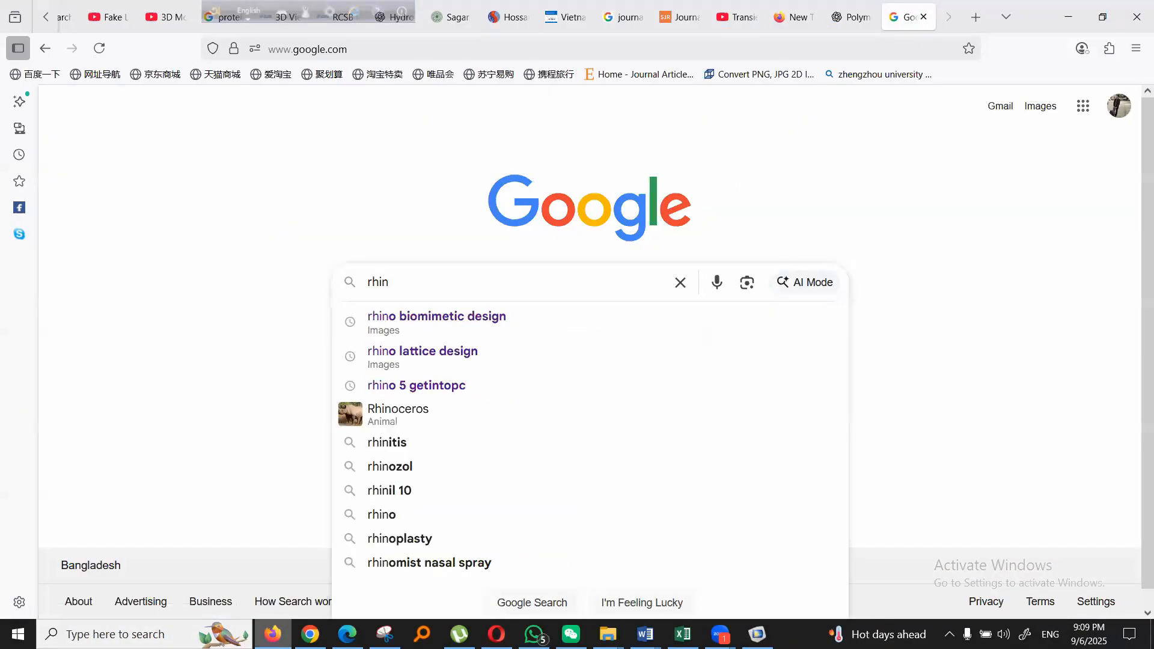
pyautogui.write('o 5 getintopc')
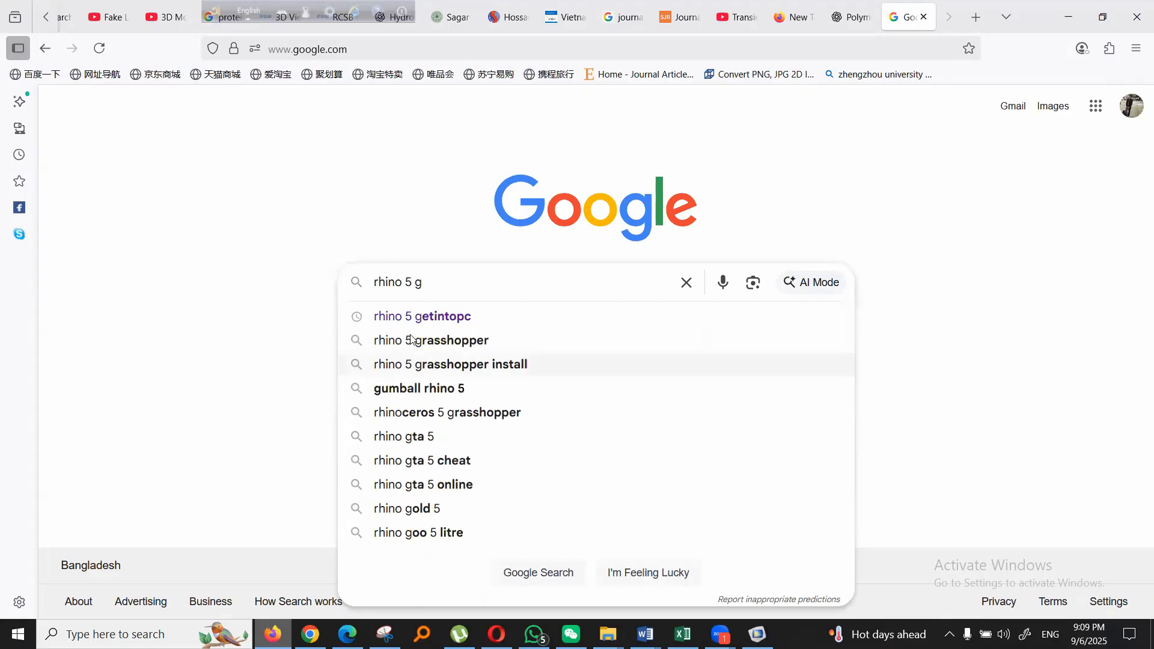
pyautogui.click(427, 319)
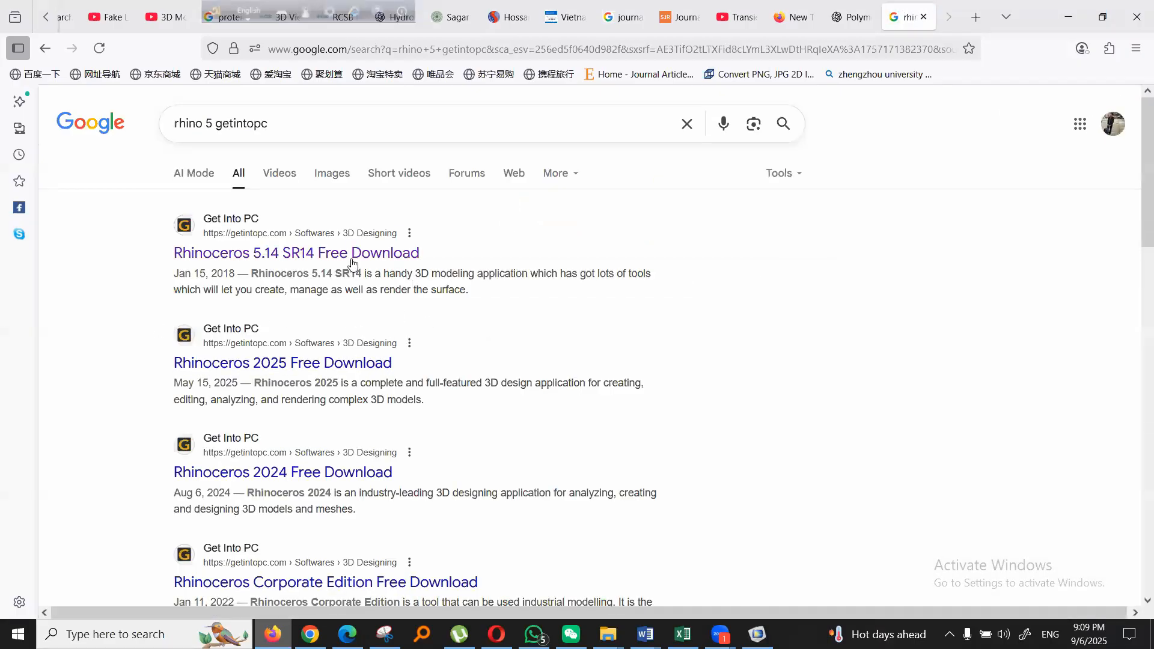
# - Open the "Rhinoceros 5.14 SR14 Free Download" result in a separate tab and bring up its download section
pyautogui.middleClick(325, 254)
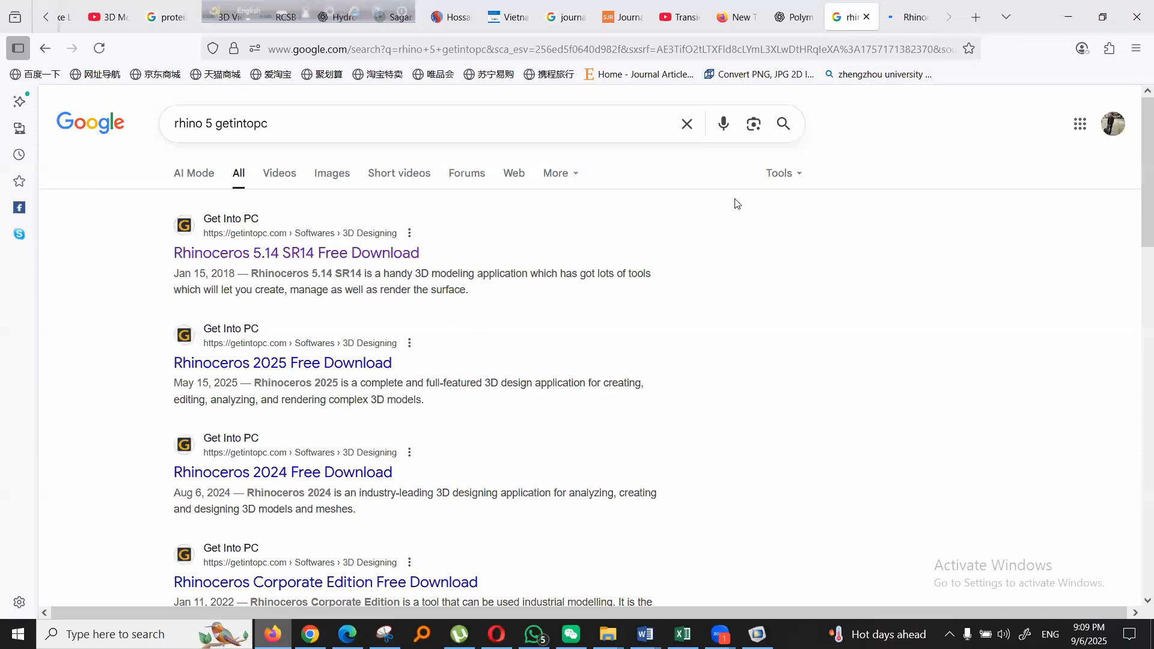
pyautogui.click(901, 19)
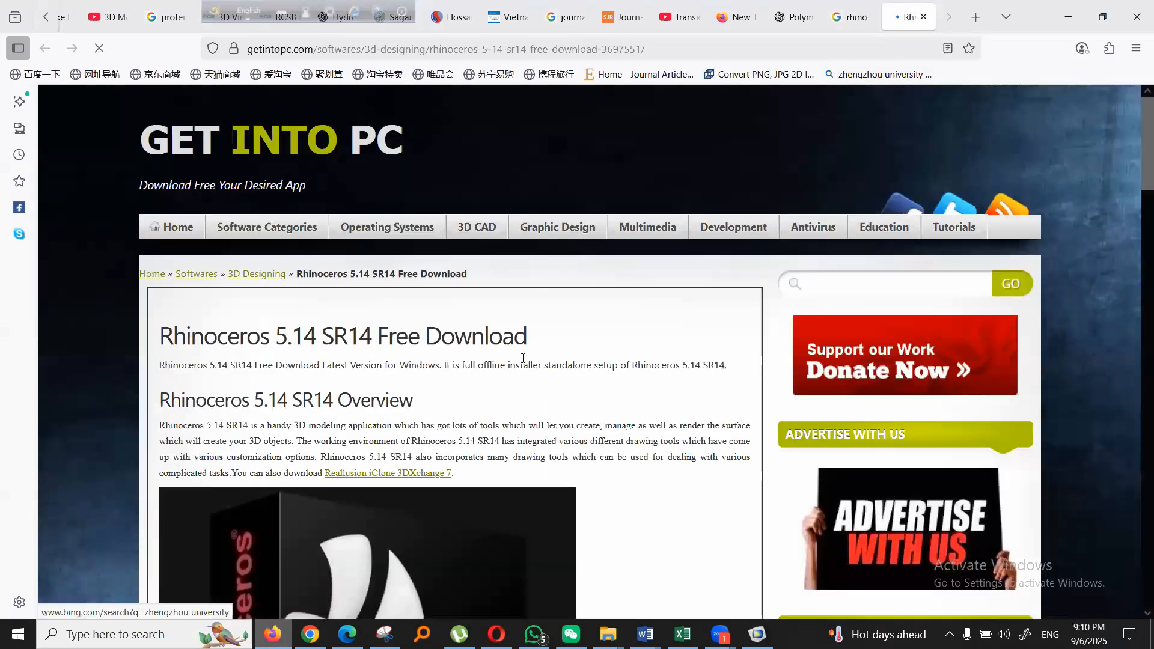
pyautogui.scroll(-15, 523, 358)
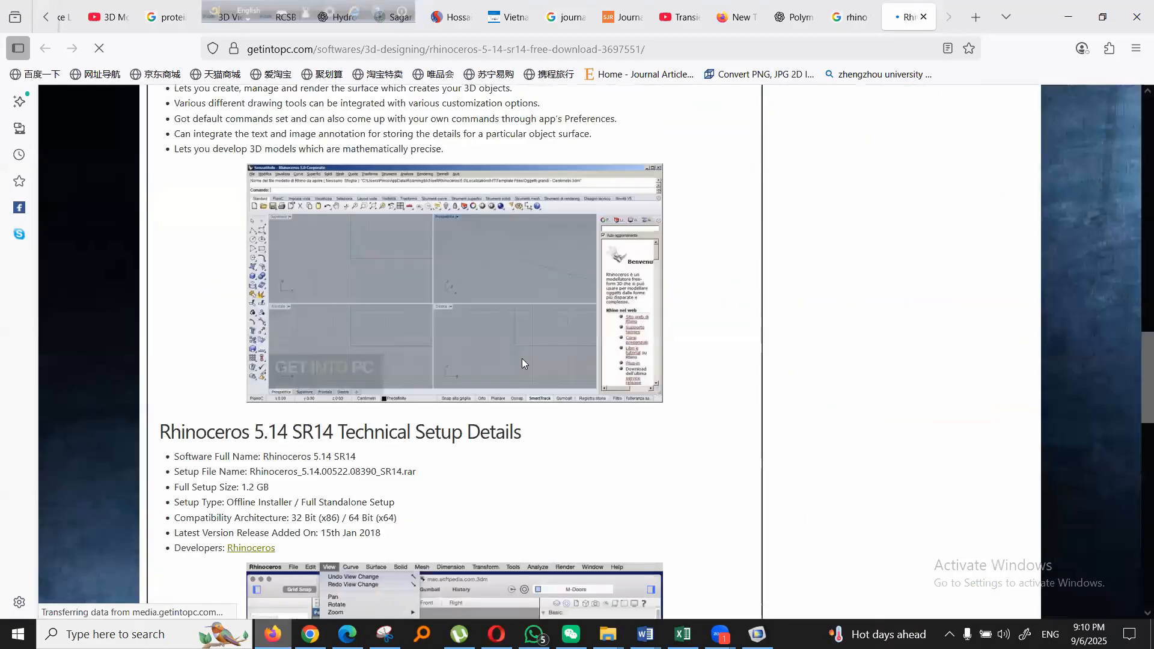
pyautogui.scroll(-15, 521, 358)
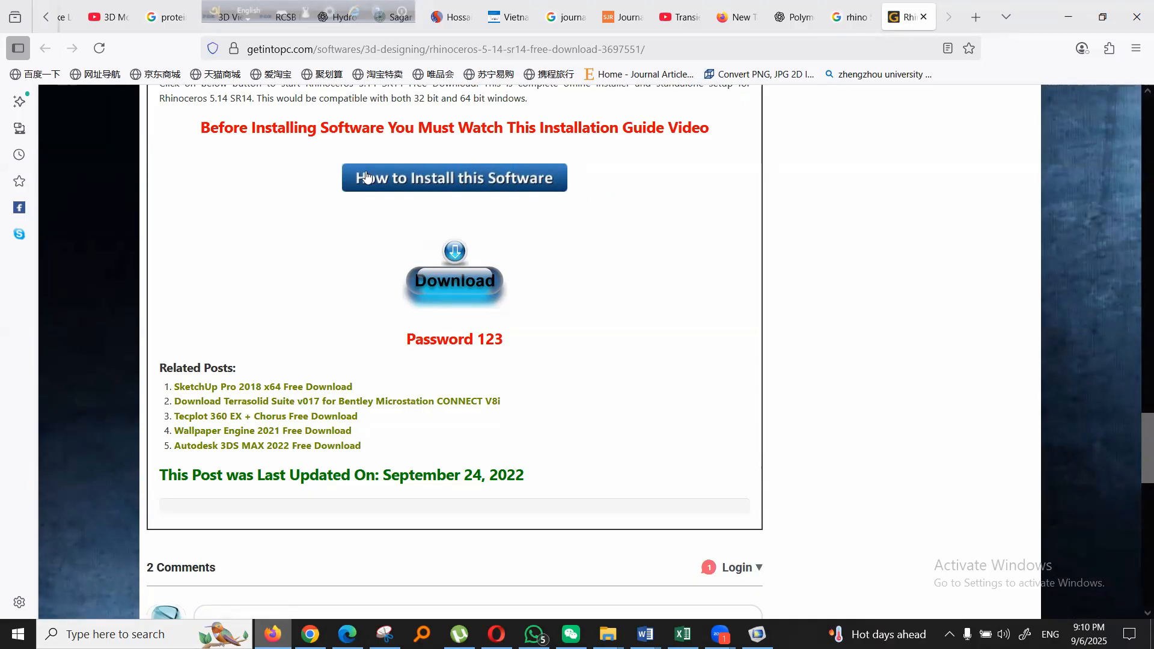
# - Load YouTube in place of the Google results and search it for "rhino 5 install"
pyautogui.click(852, 17)
pyautogui.click(541, 50)
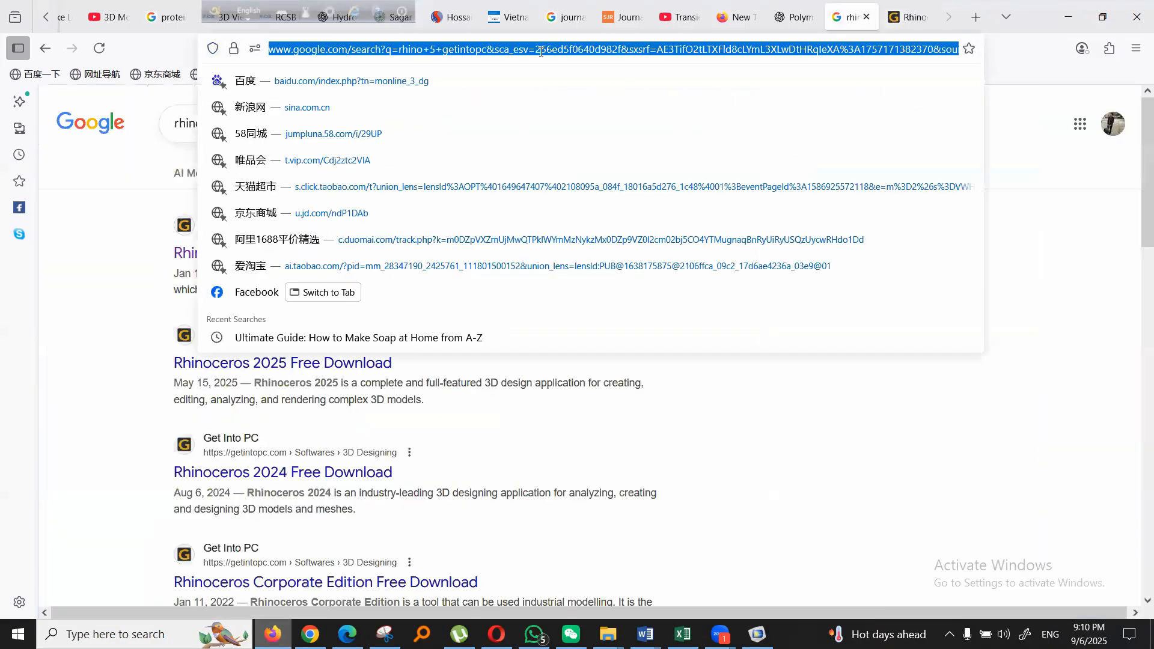
pyautogui.write('youtube.com')
pyautogui.press('Return')
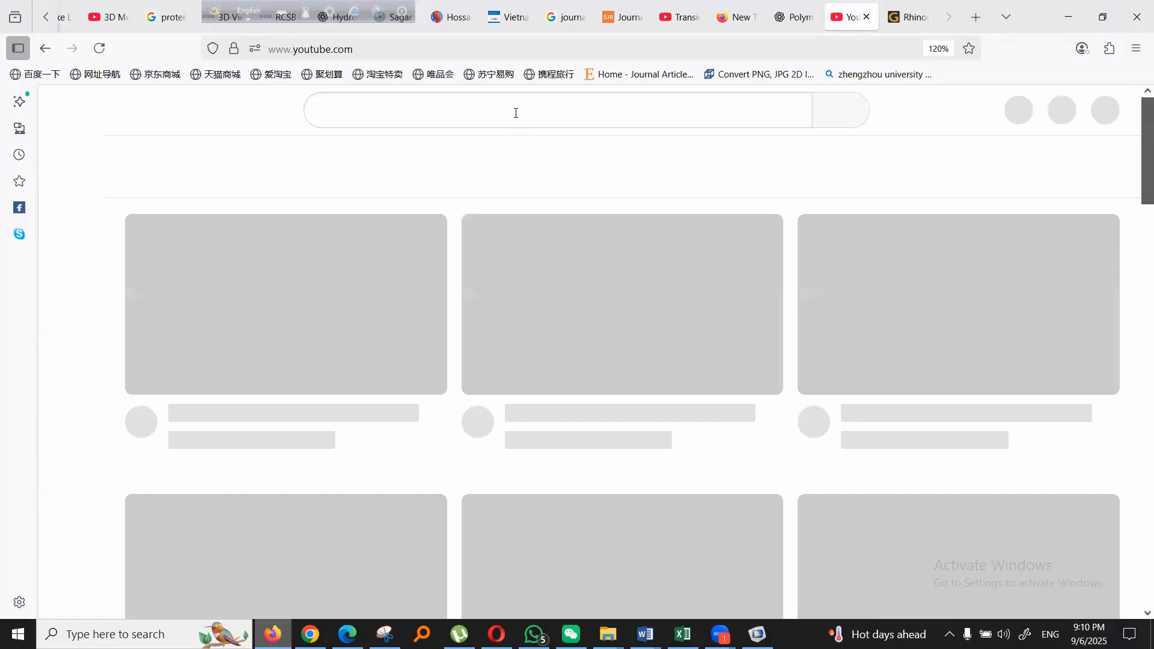
pyautogui.click(516, 113)
pyautogui.write('R')
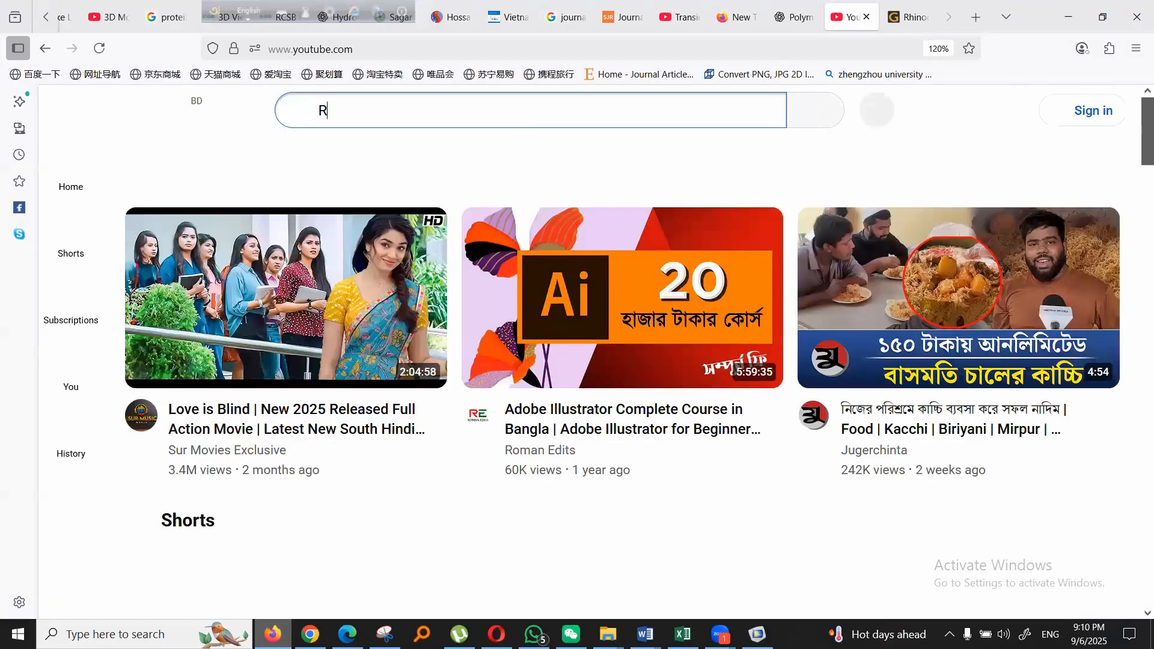
pyautogui.write('hino')
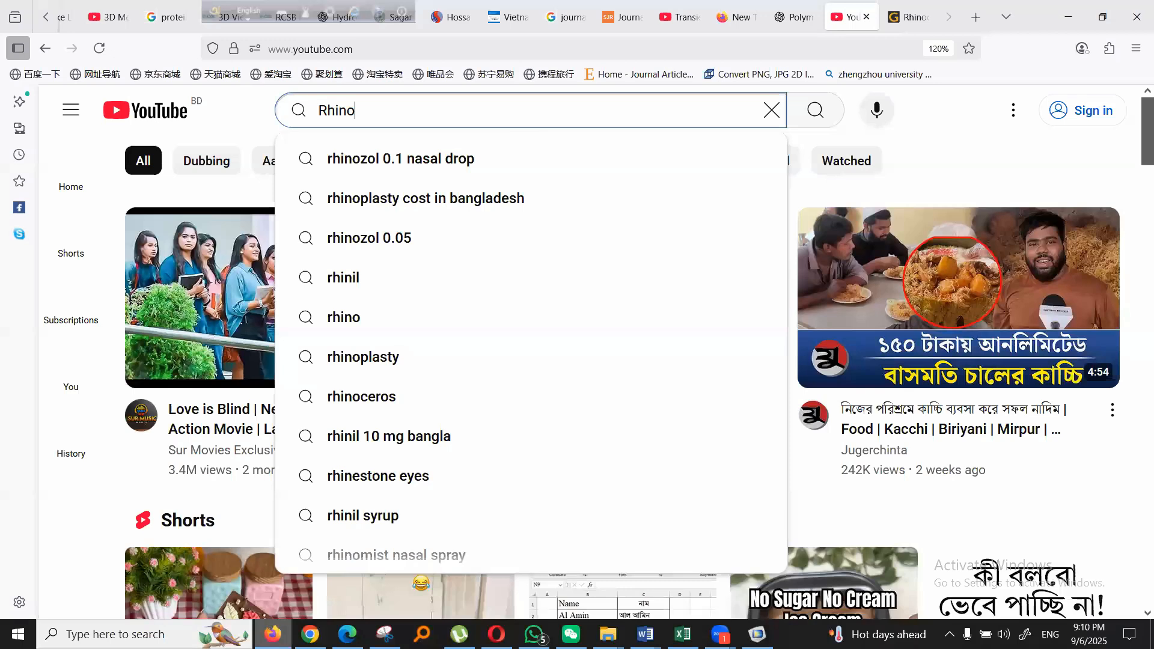
pyautogui.write(' 5 in')
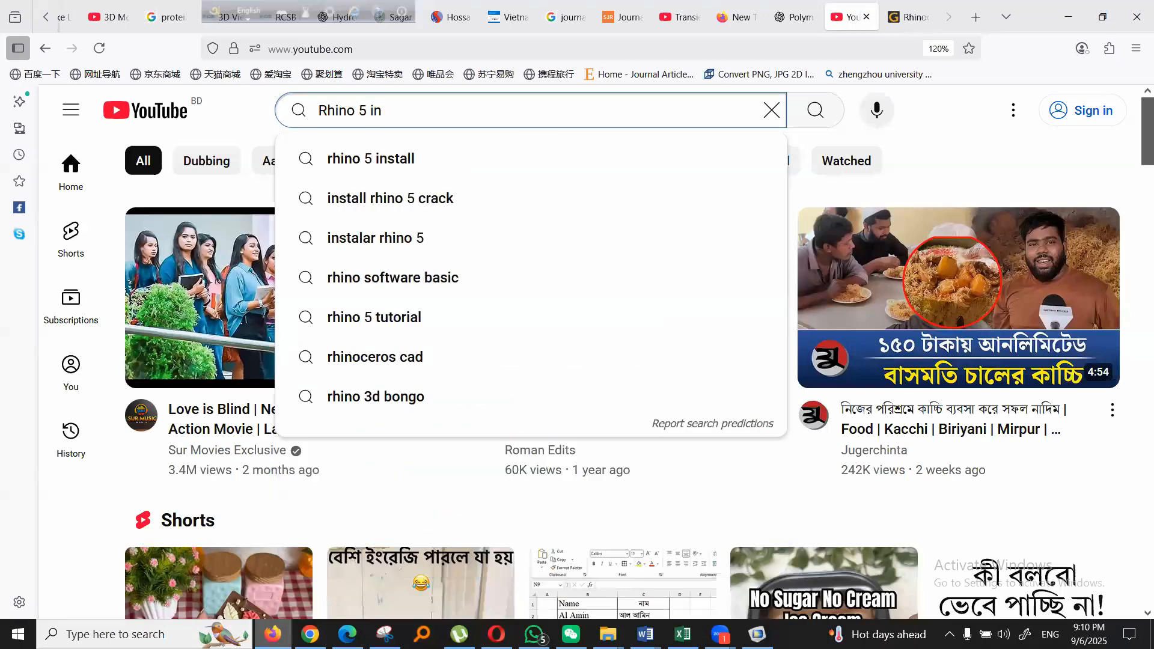
pyautogui.click(455, 160)
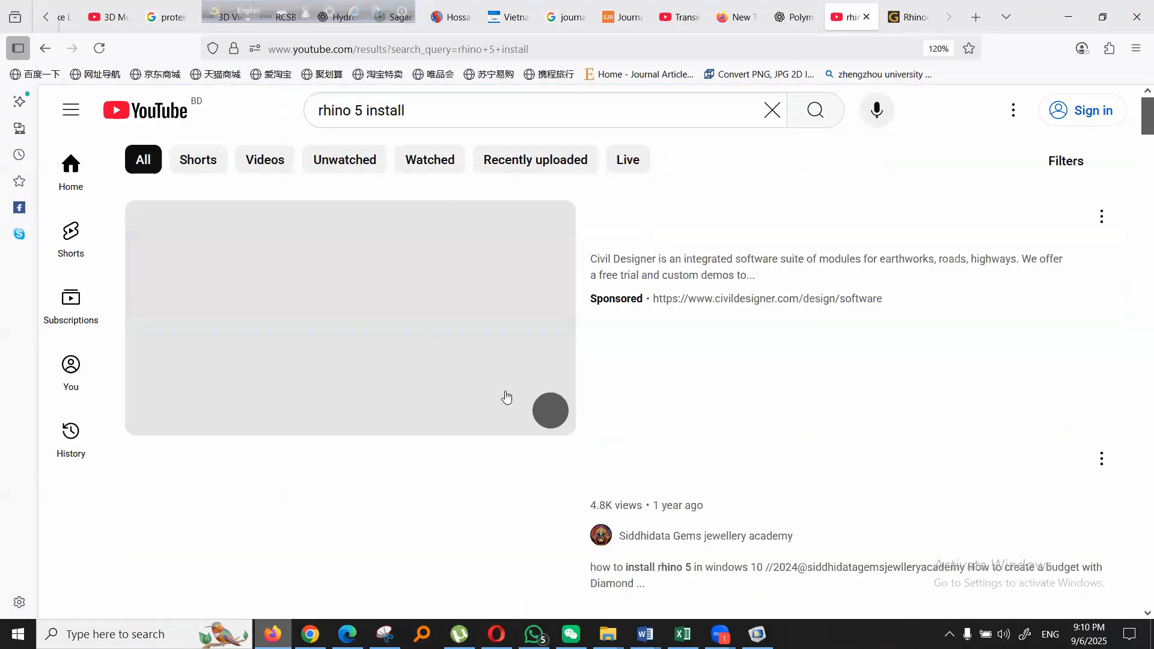
# - Refine the YouTube search to "rhino 5 install bangladesh"
pyautogui.scroll(-4, 615, 378)
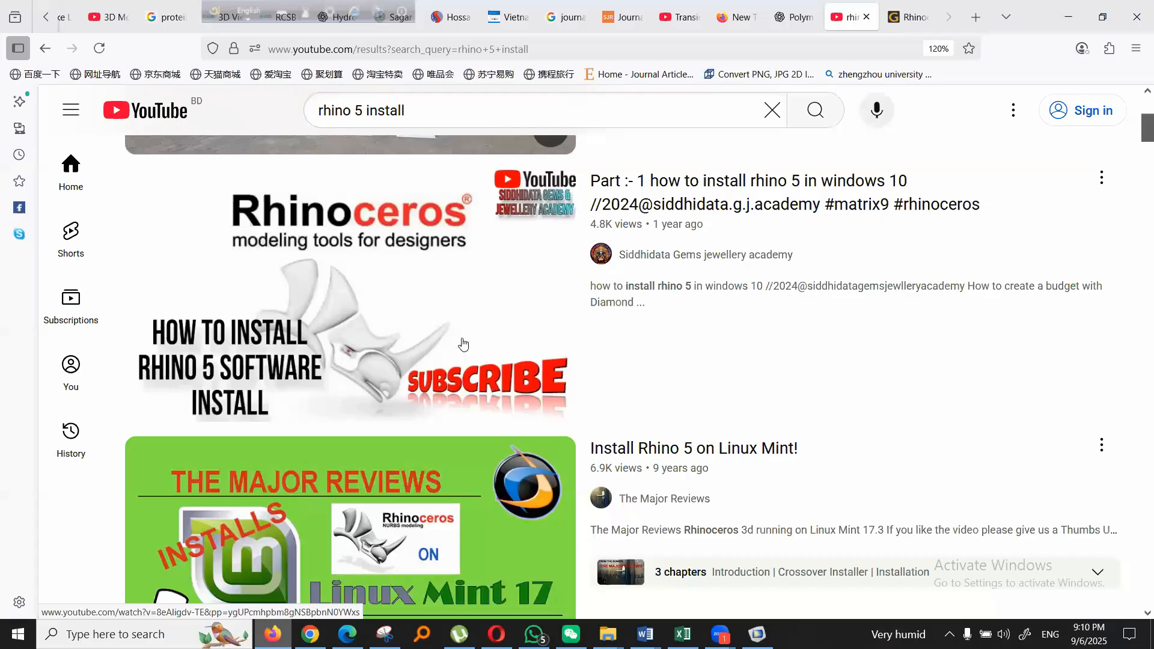
pyautogui.scroll(-1, 464, 345)
pyautogui.scroll(5, 468, 106)
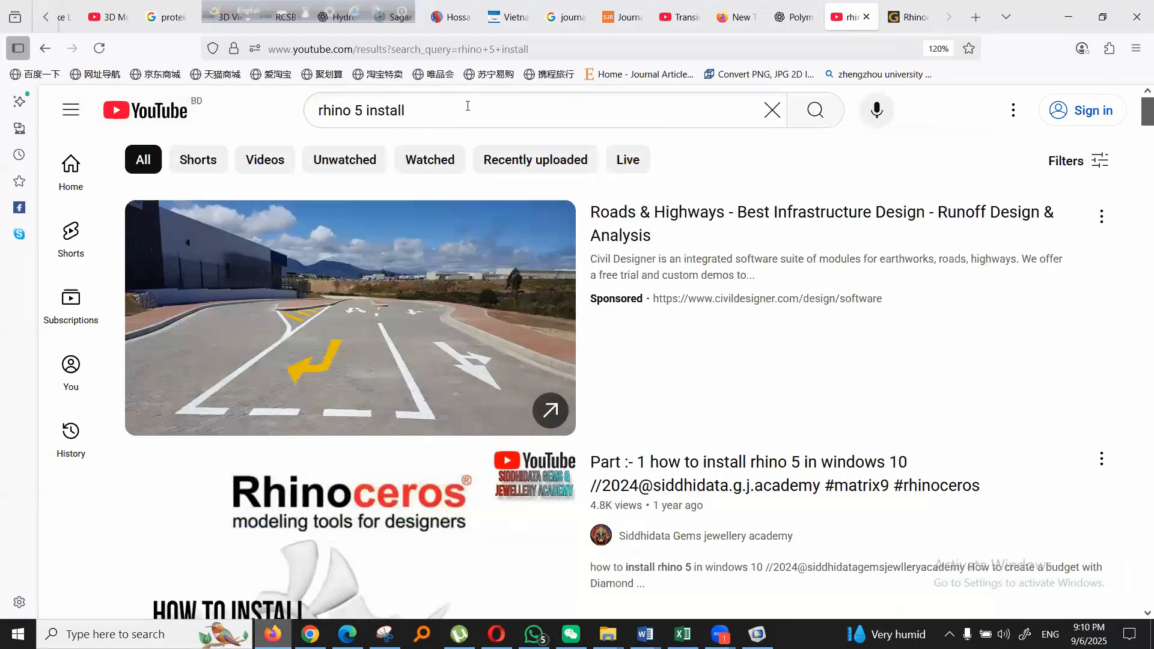
pyautogui.click(467, 105)
pyautogui.write('bangla')
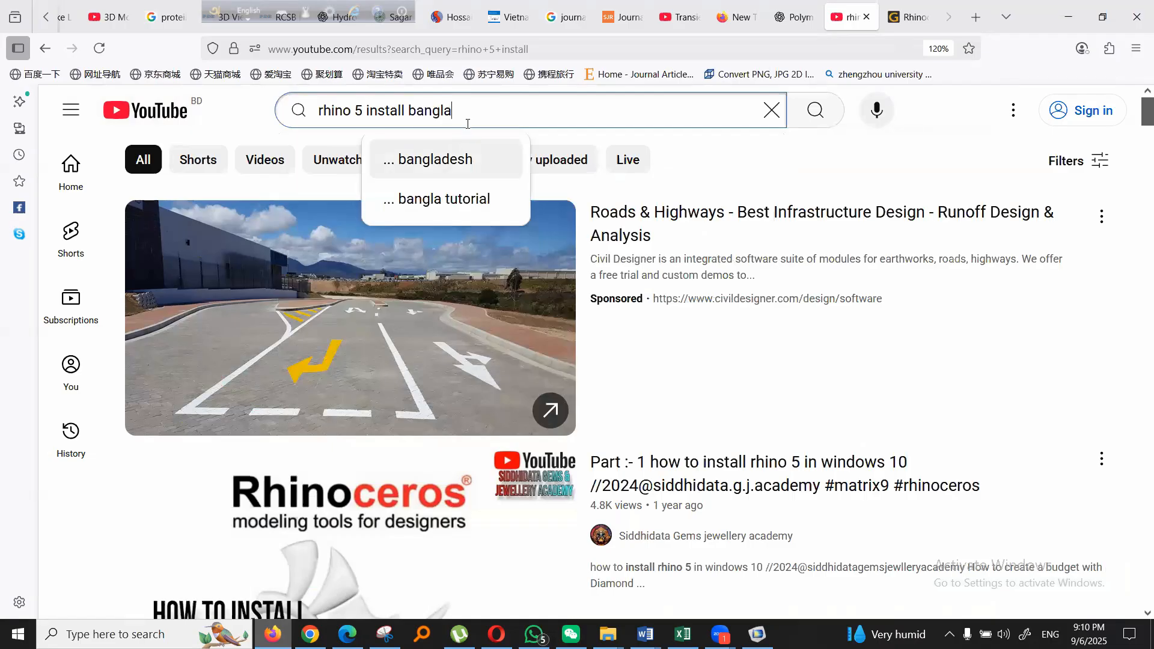
pyautogui.press('Return')
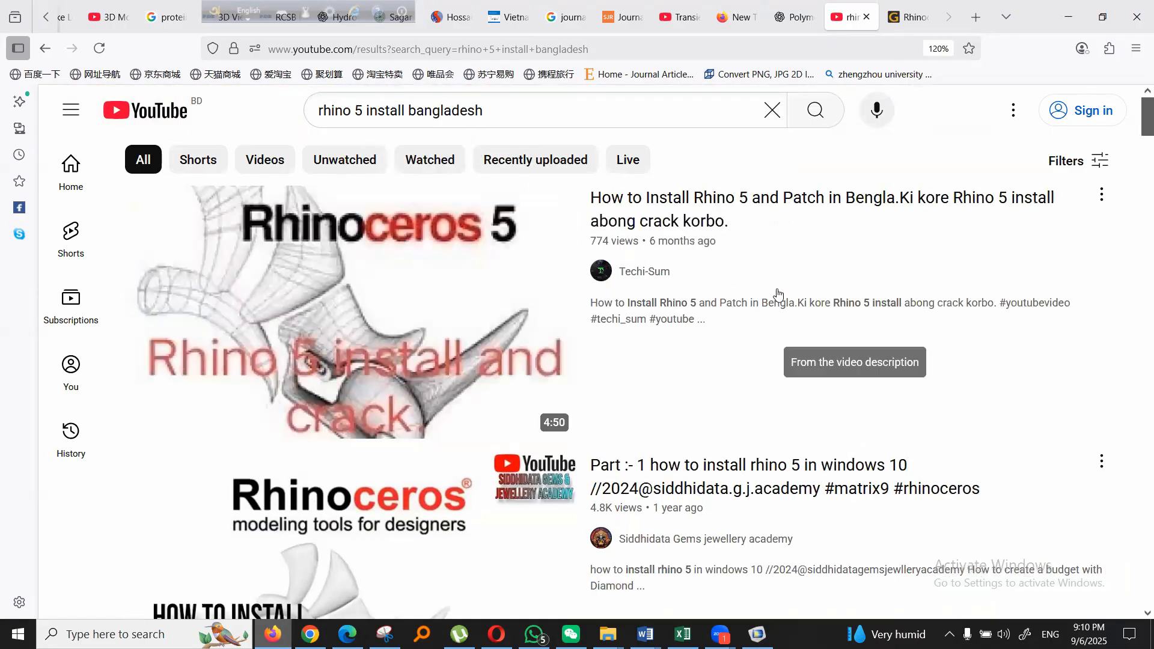
# - Open the Techi-Sum video "How to Install Rhino 5 and Patch in Bengla" and pause its playback
pyautogui.scroll(-2, 778, 294)
pyautogui.scroll(2, 778, 294)
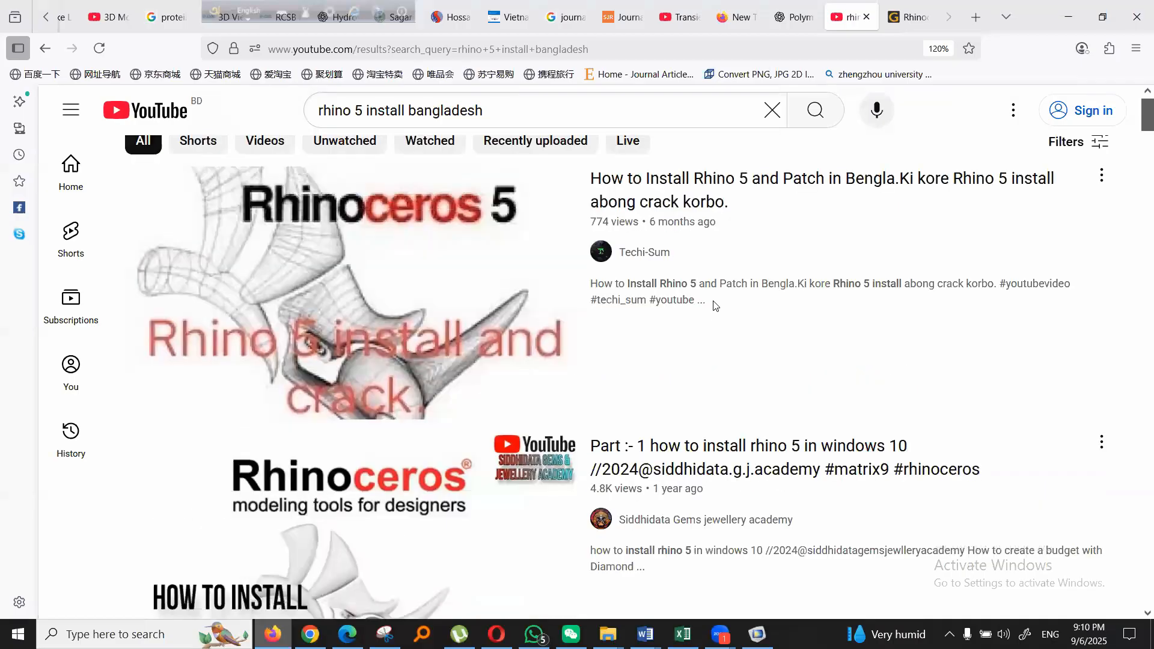
pyautogui.moveTo(716, 303)
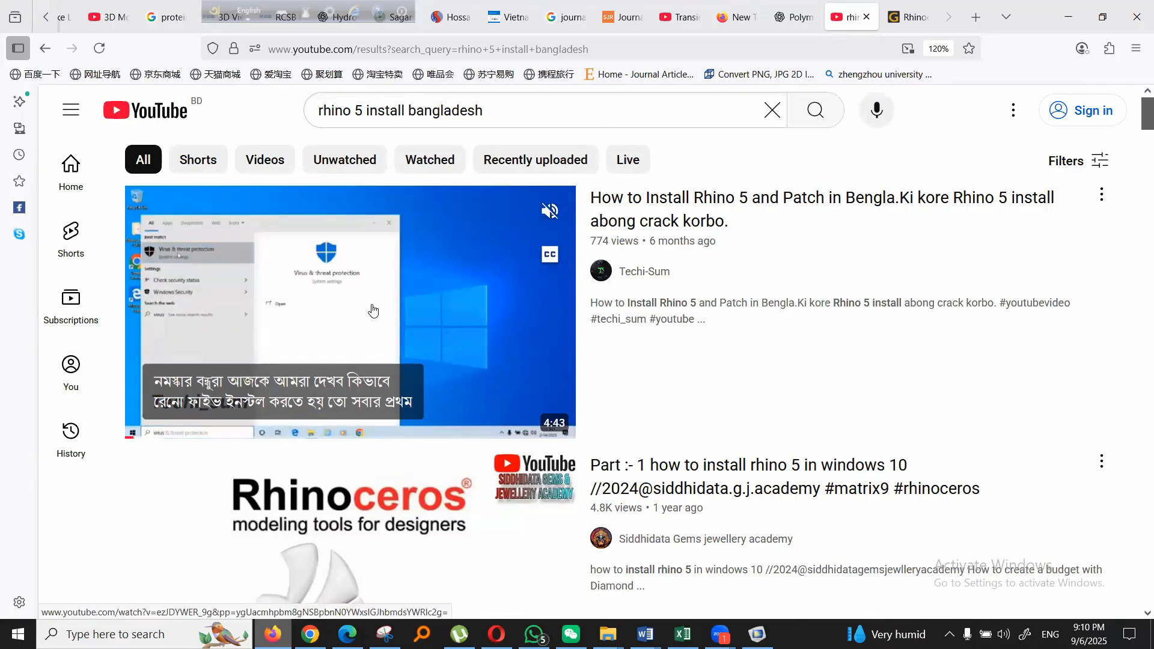
pyautogui.click(358, 326)
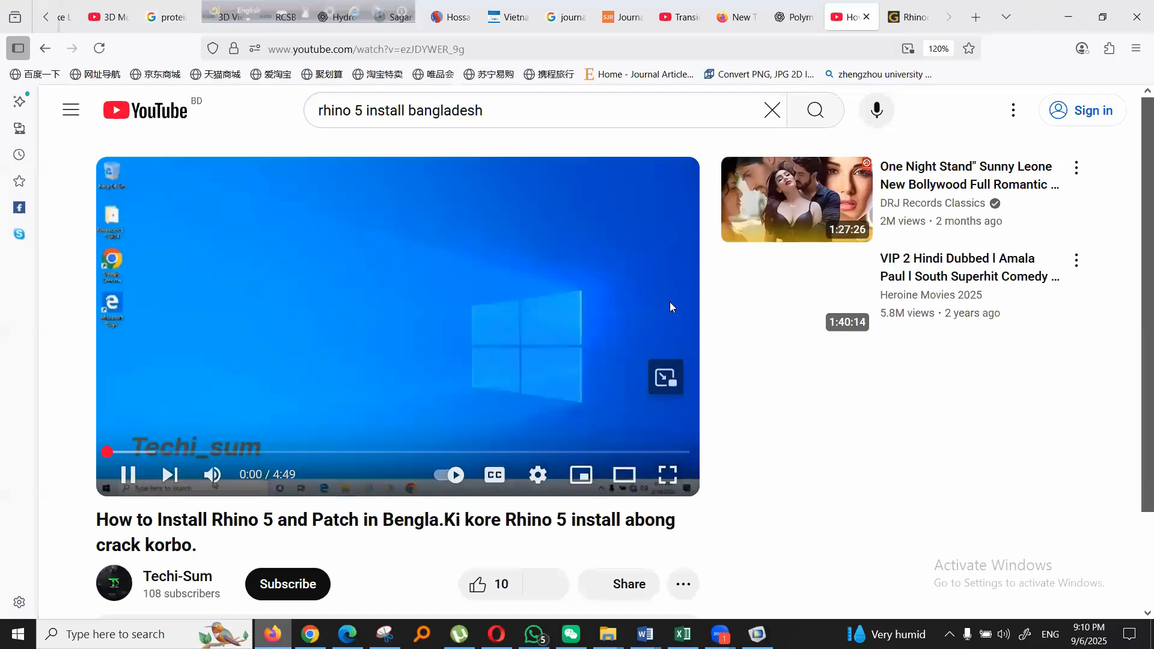
pyautogui.click(128, 475)
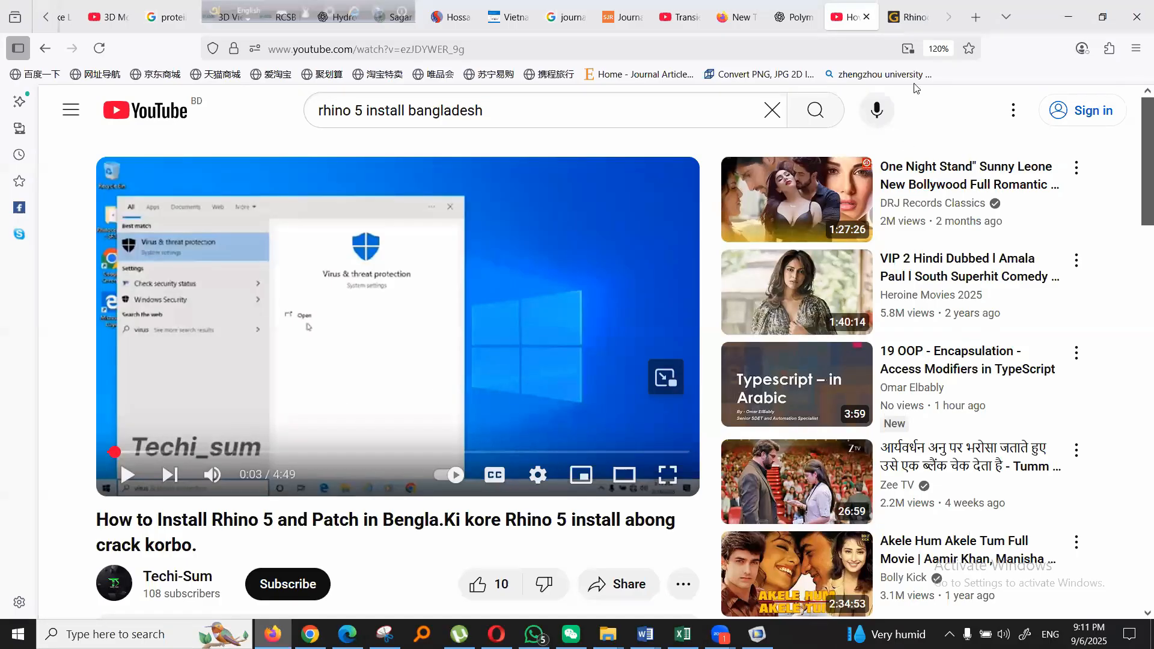
# - Revisit the download section of the Rhinoceros 5.14 SR14 page and switch to COMSOL Multiphysics
pyautogui.click(918, 27)
pyautogui.scroll(-2, 565, 328)
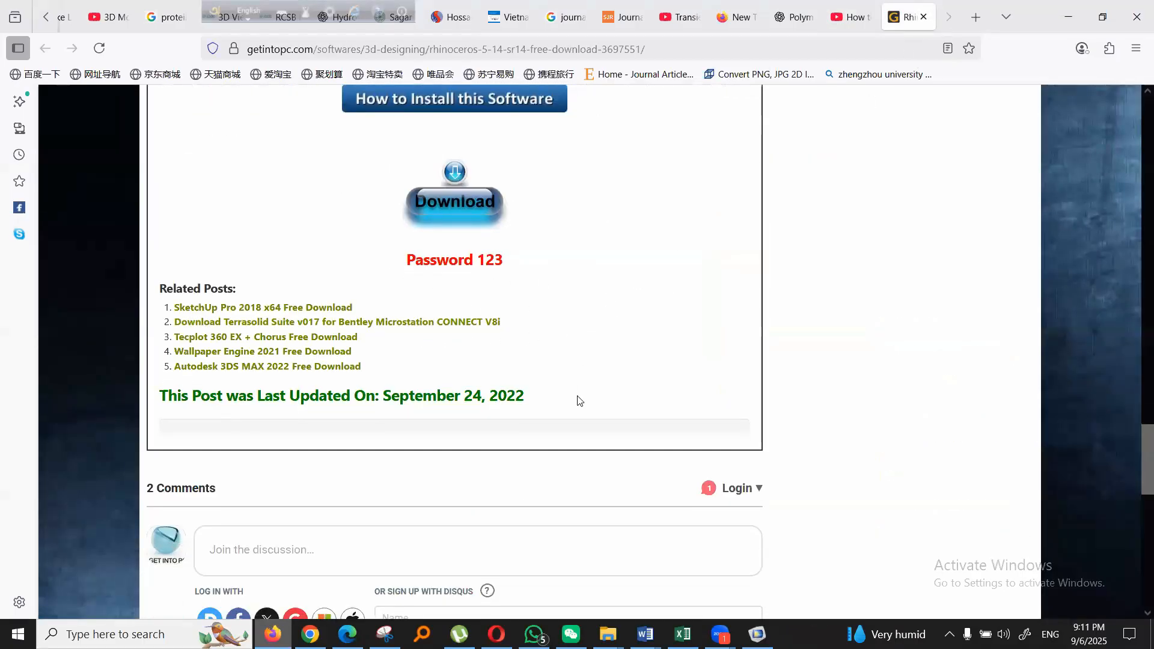
pyautogui.click(757, 635)
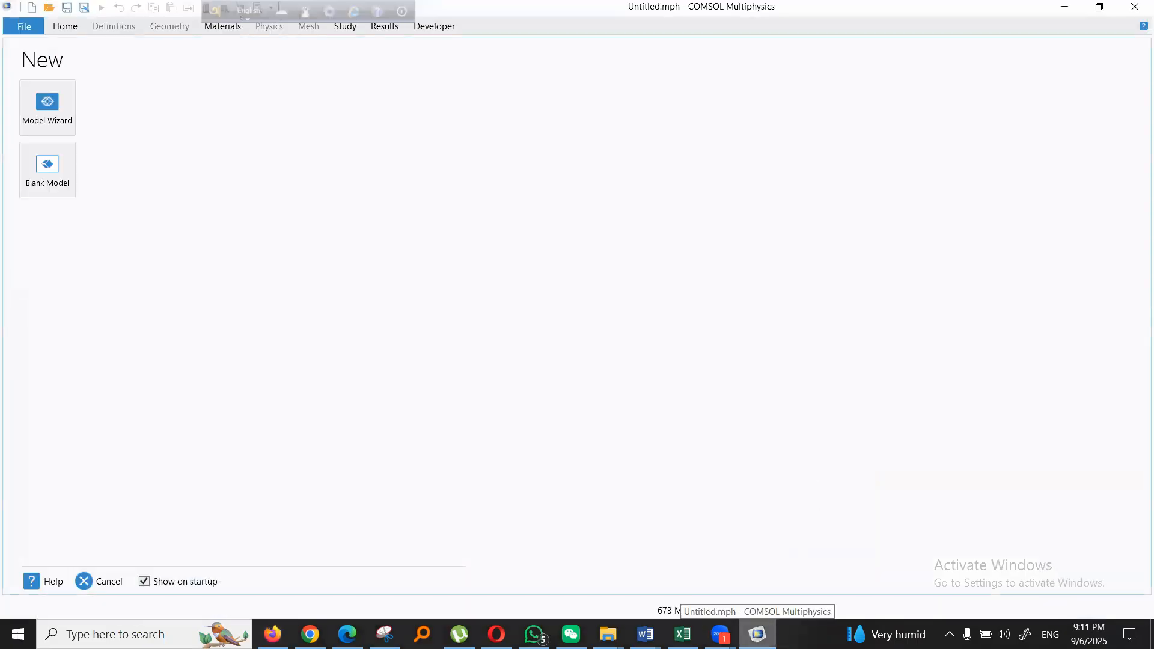
pyautogui.click(723, 631)
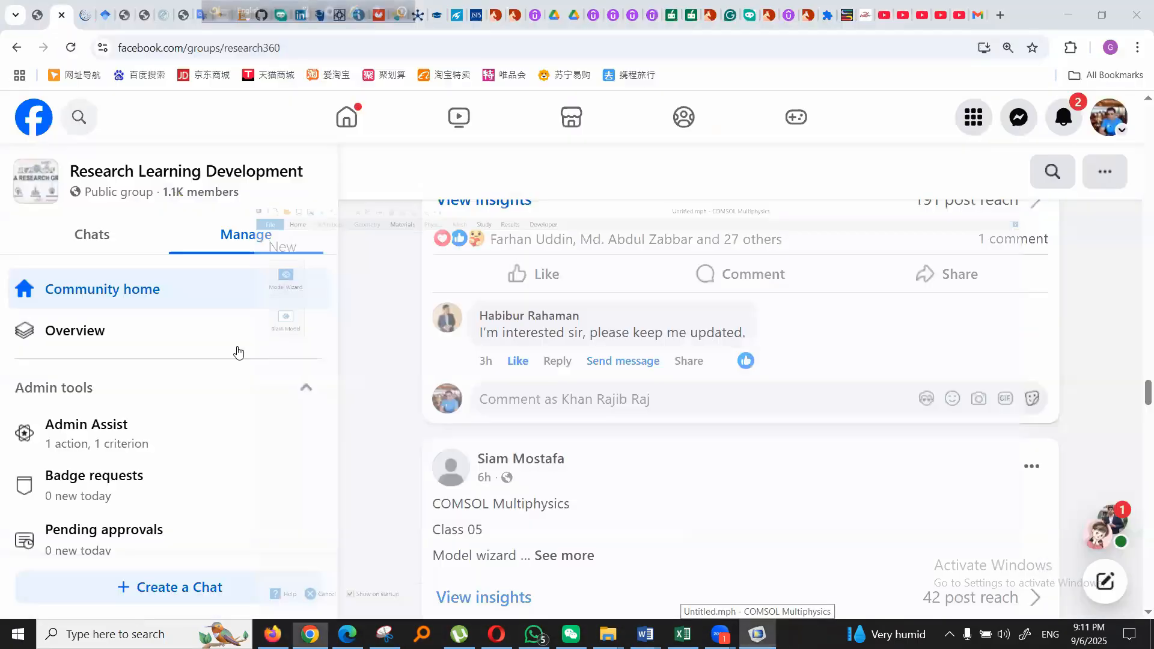
pyautogui.click(758, 634)
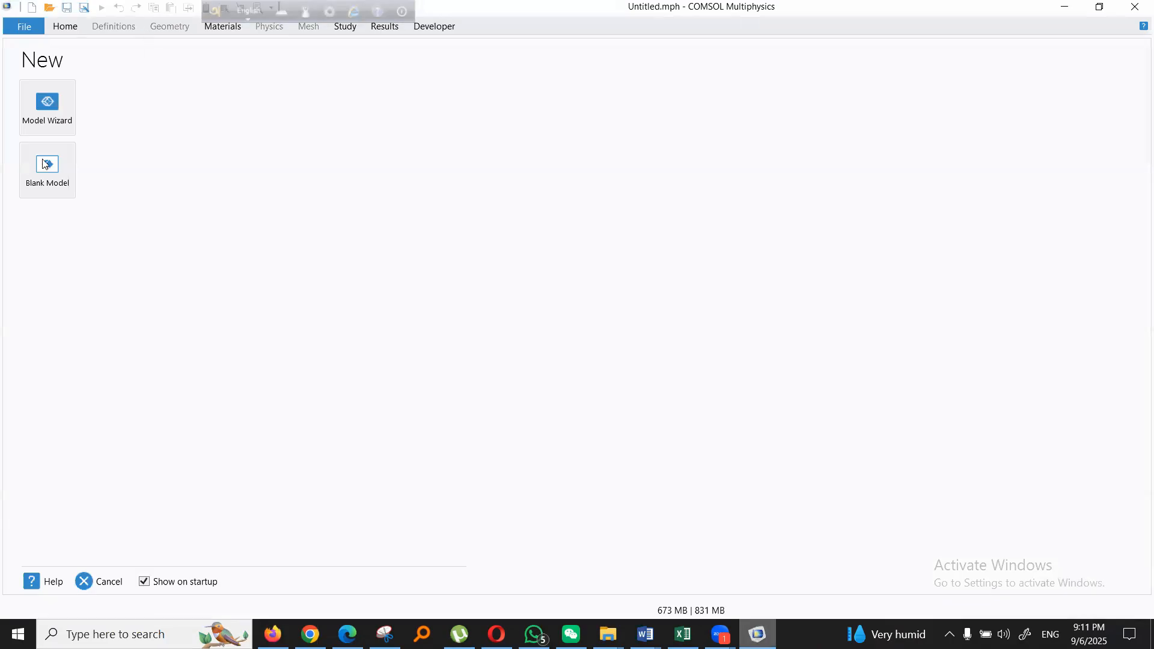
# - Start a 3D model with the Model Wizard and add the Heat Transfer in Solids (ht) physics interface
pyautogui.click(48, 118)
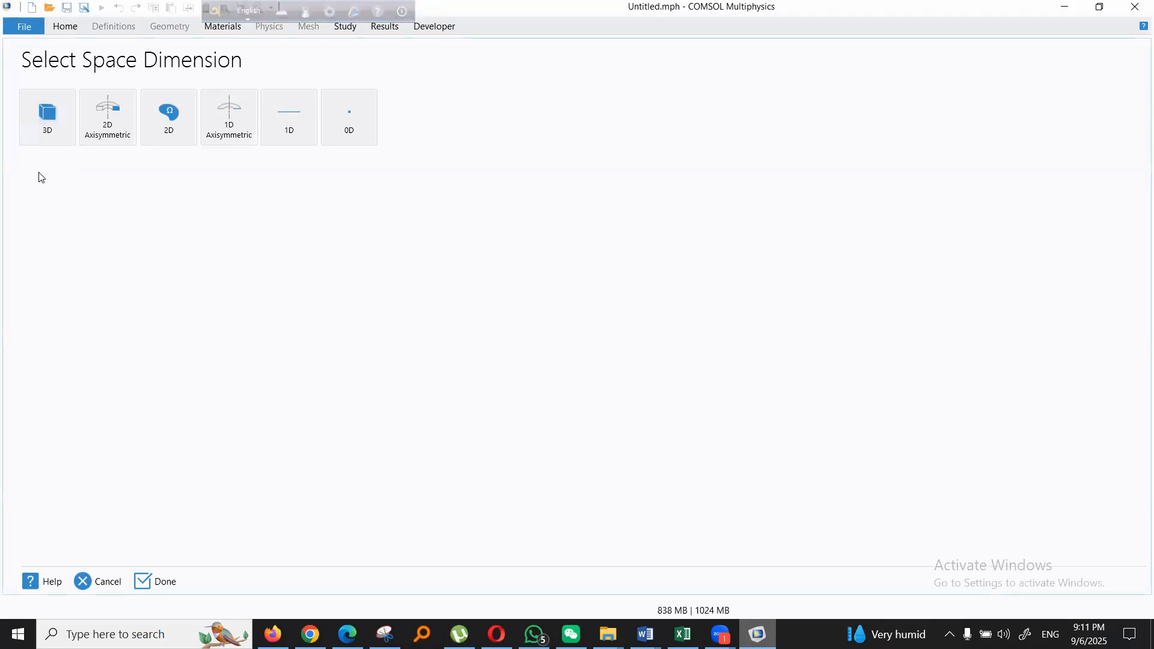
pyautogui.click(44, 111)
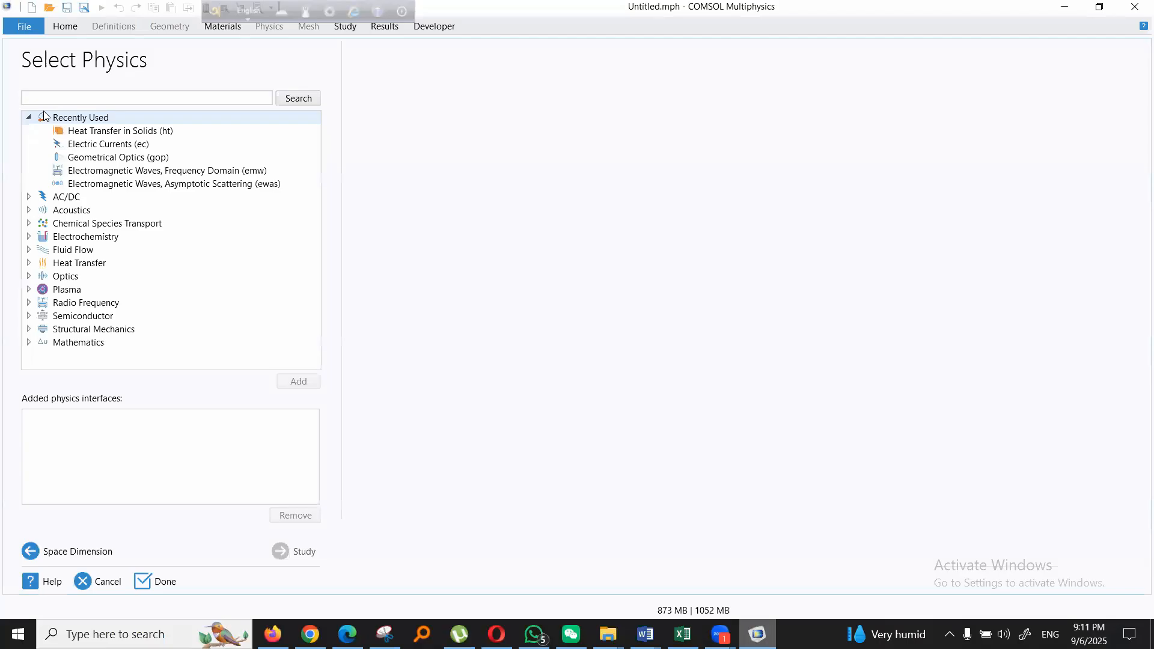
pyautogui.click(91, 120)
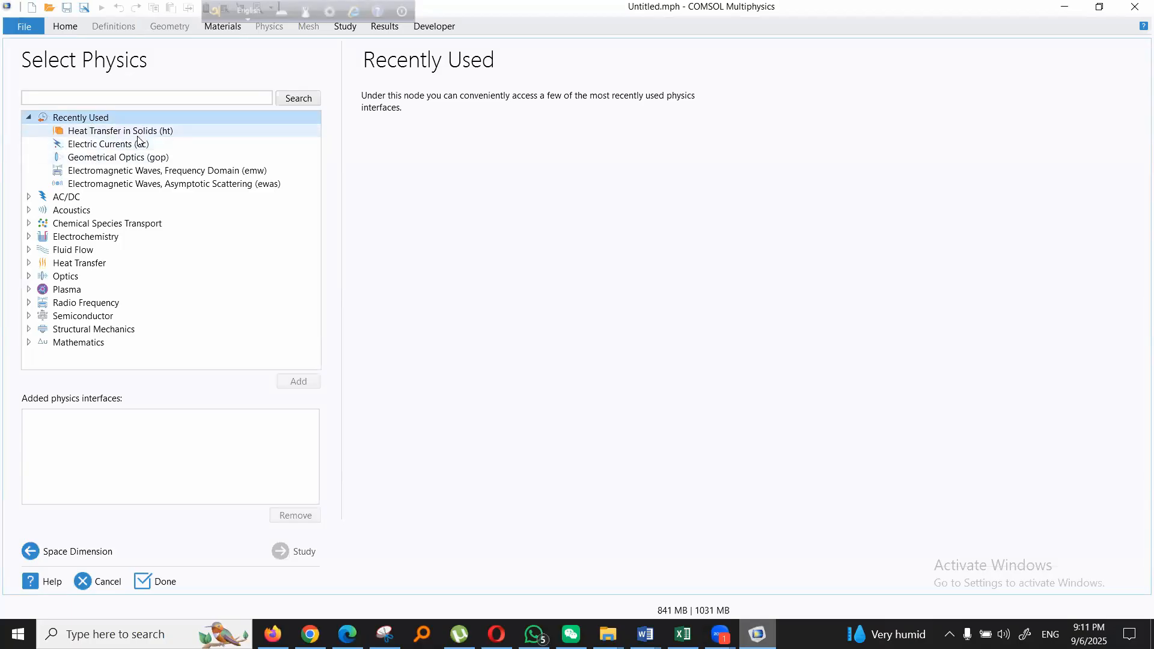
pyautogui.click(66, 263)
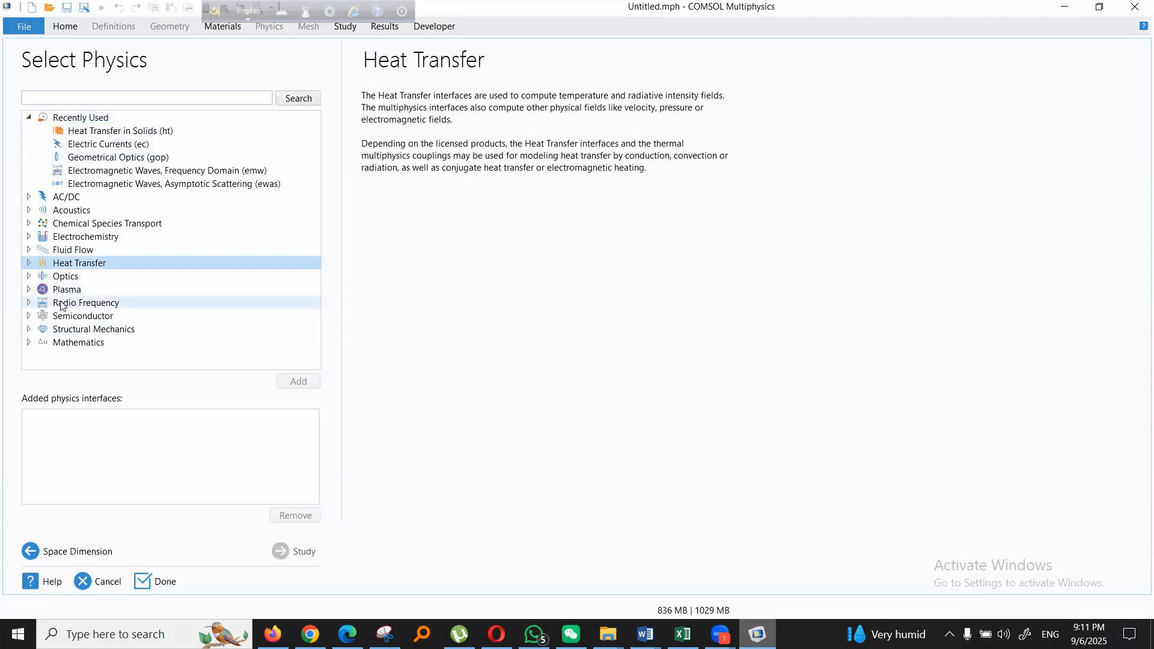
pyautogui.click(28, 264)
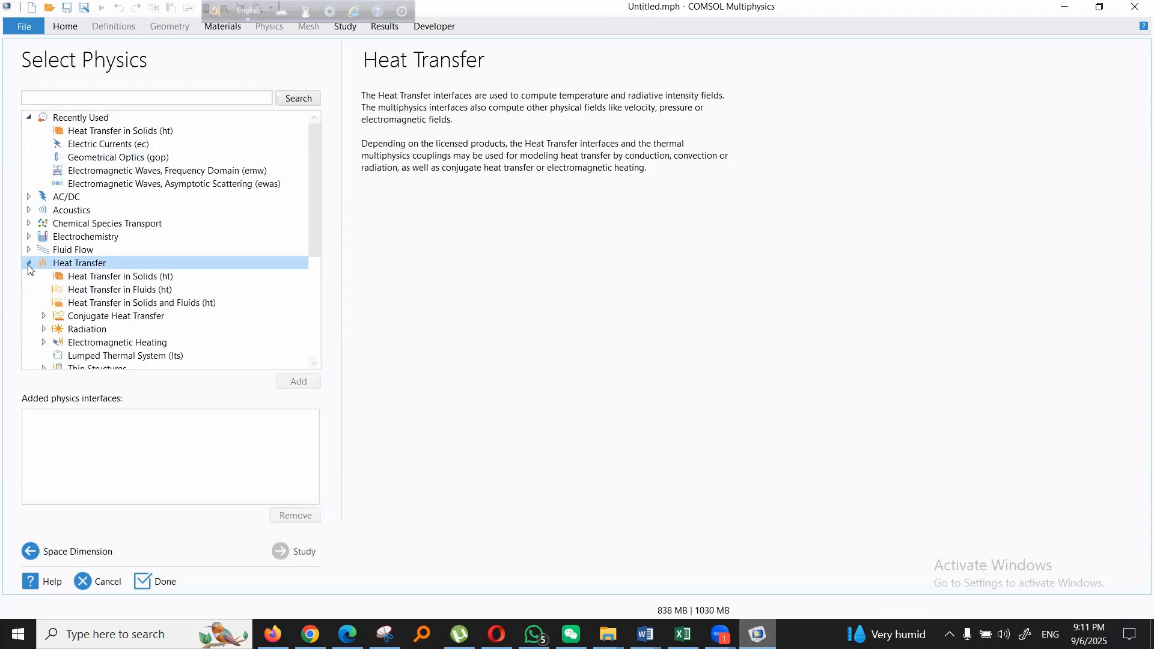
pyautogui.click(101, 278)
pyautogui.click(304, 384)
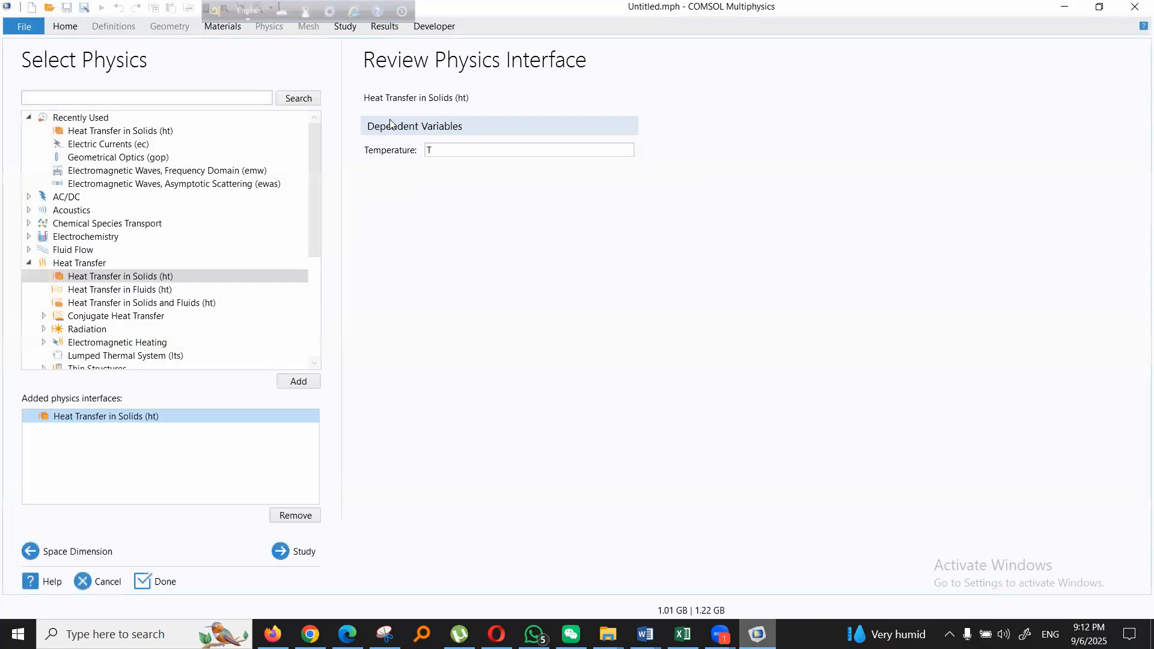
# - Select a Stationary study for the heat transfer model and finish the wizard
pyautogui.click(300, 553)
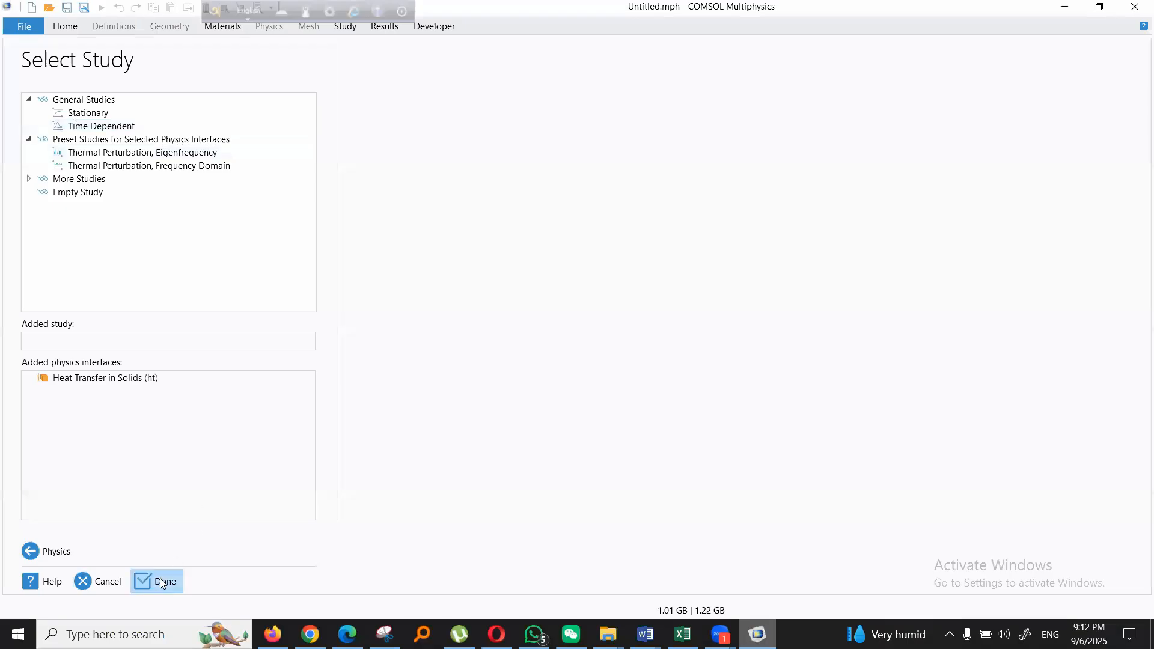
pyautogui.click(85, 117)
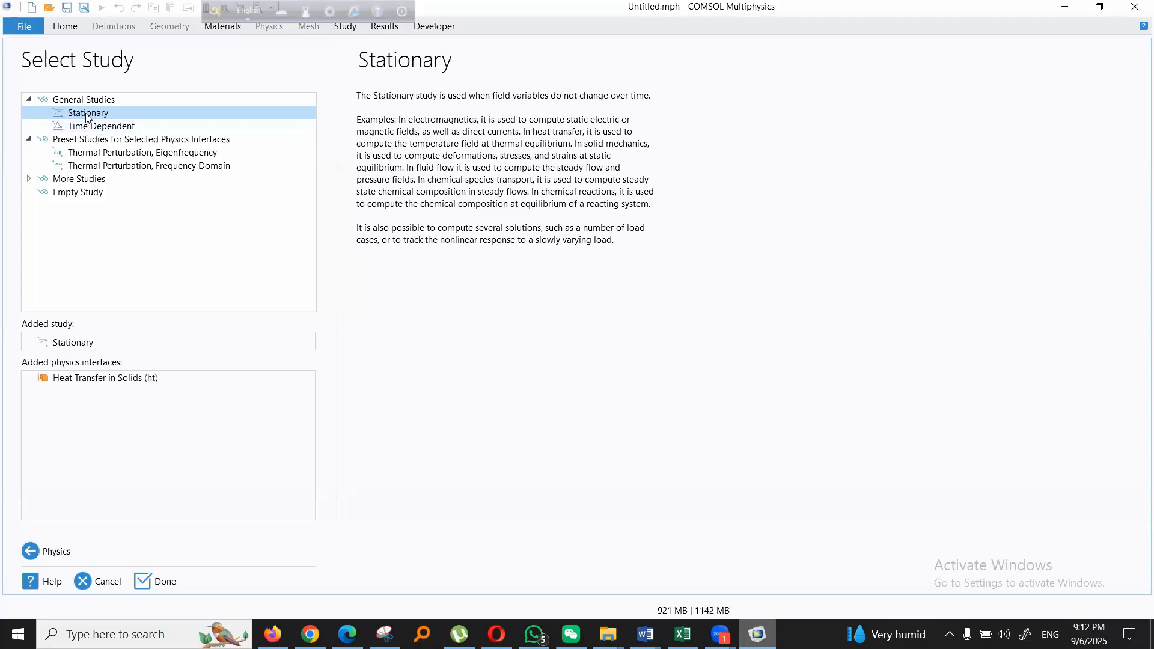
pyautogui.click(108, 127)
pyautogui.click(150, 588)
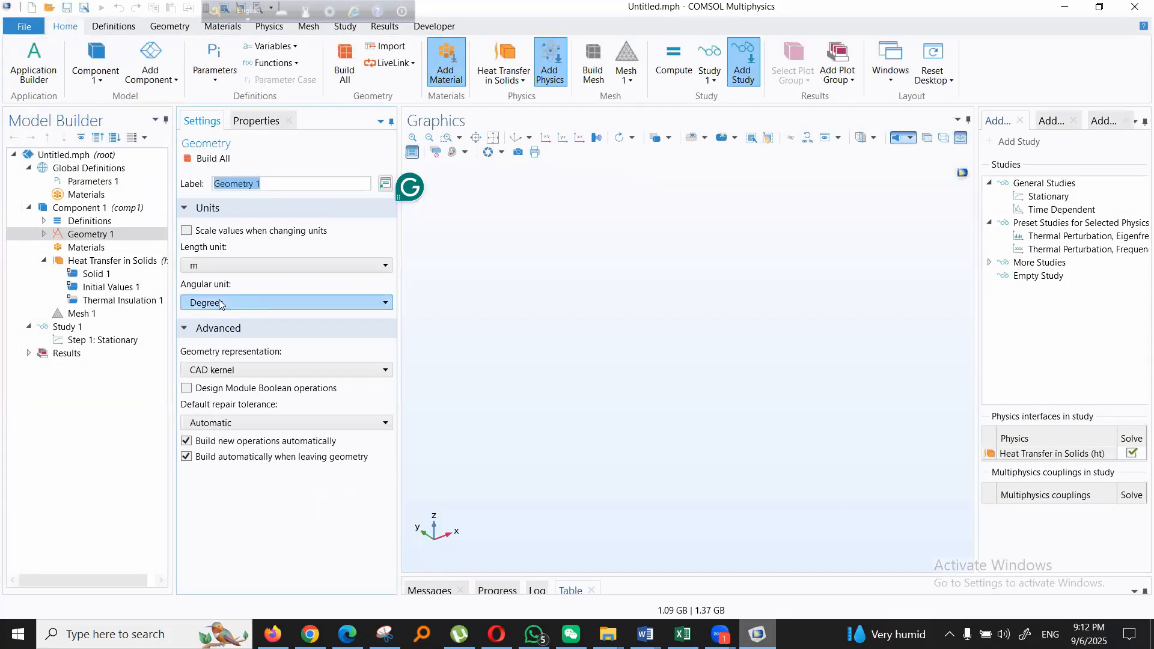
# - Set the length unit of Geometry 1 to cm and bring up the available geometry operations
pyautogui.click(265, 267)
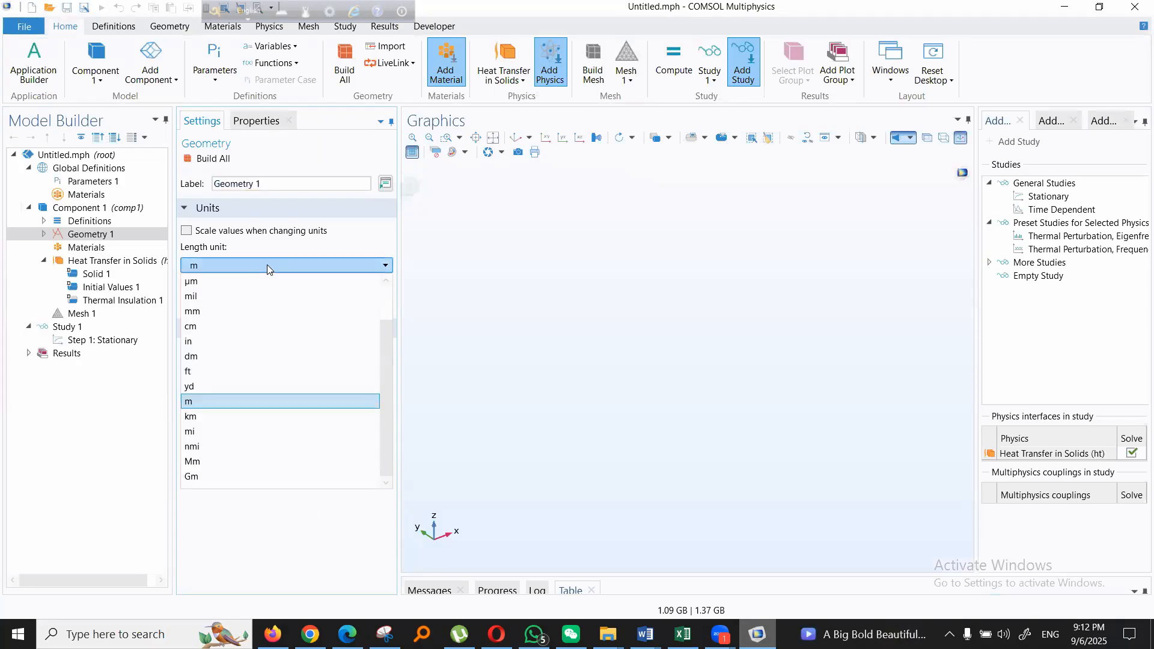
pyautogui.click(245, 326)
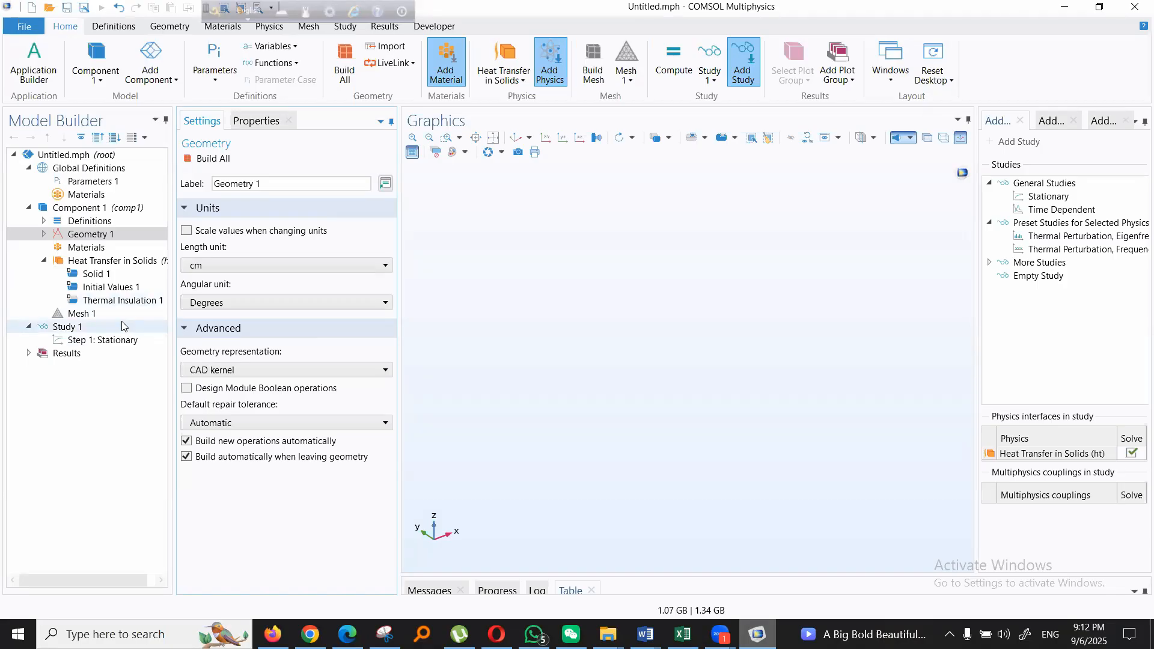
pyautogui.rightClick(87, 236)
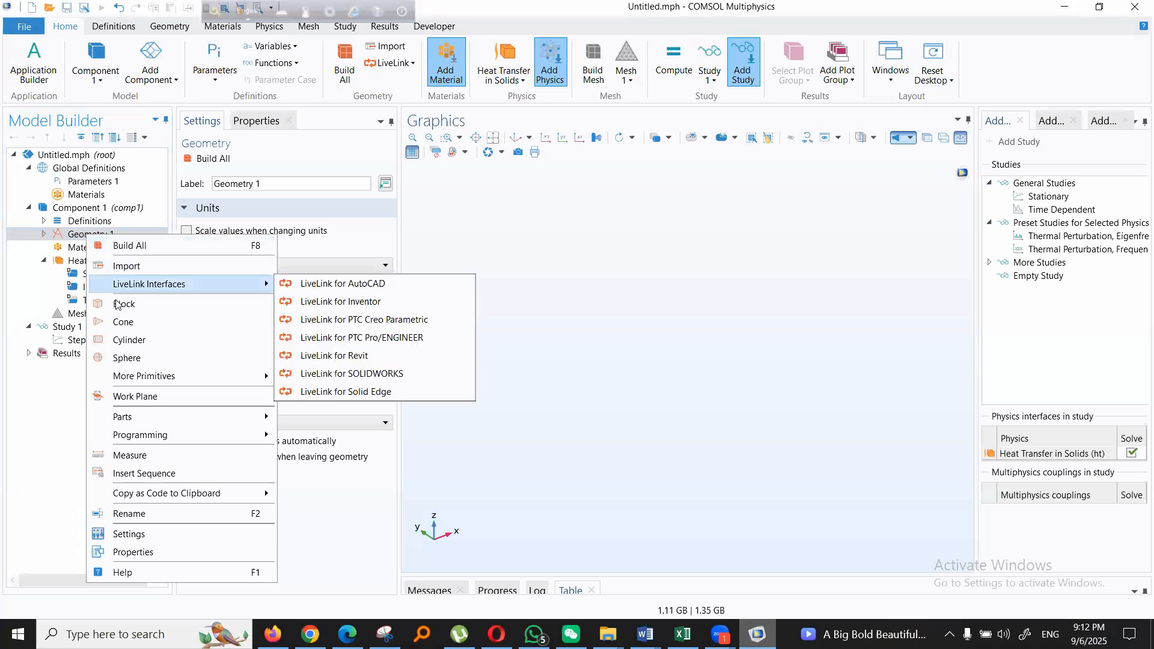
pyautogui.rightClick(77, 238)
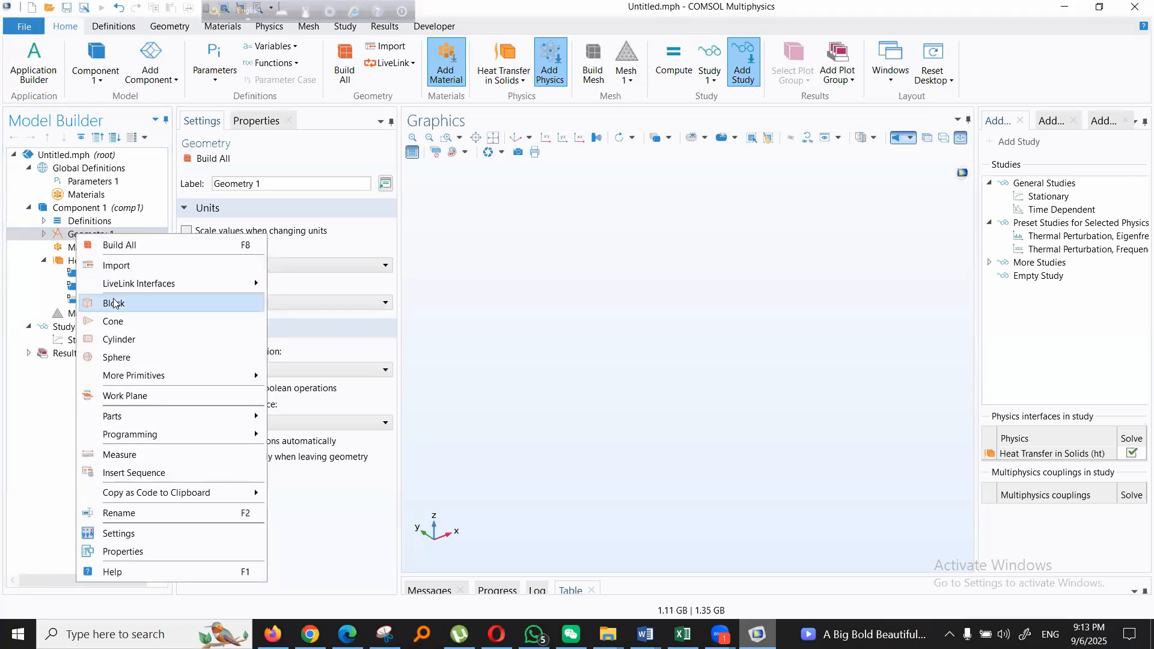
pyautogui.click(64, 236)
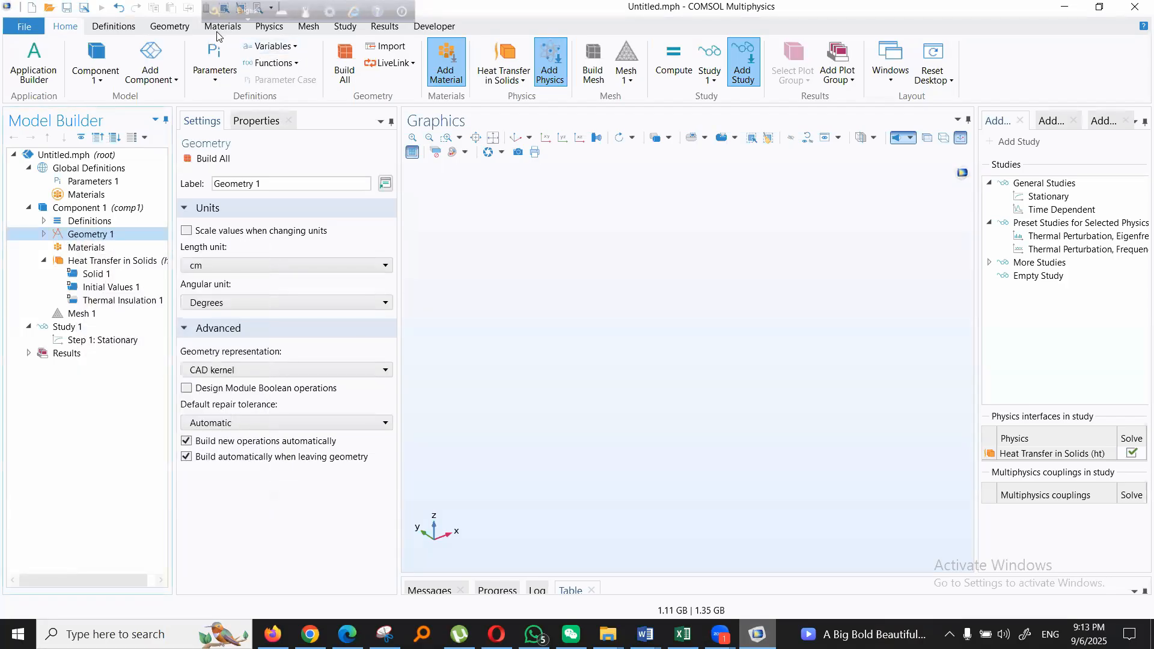
pyautogui.click(173, 30)
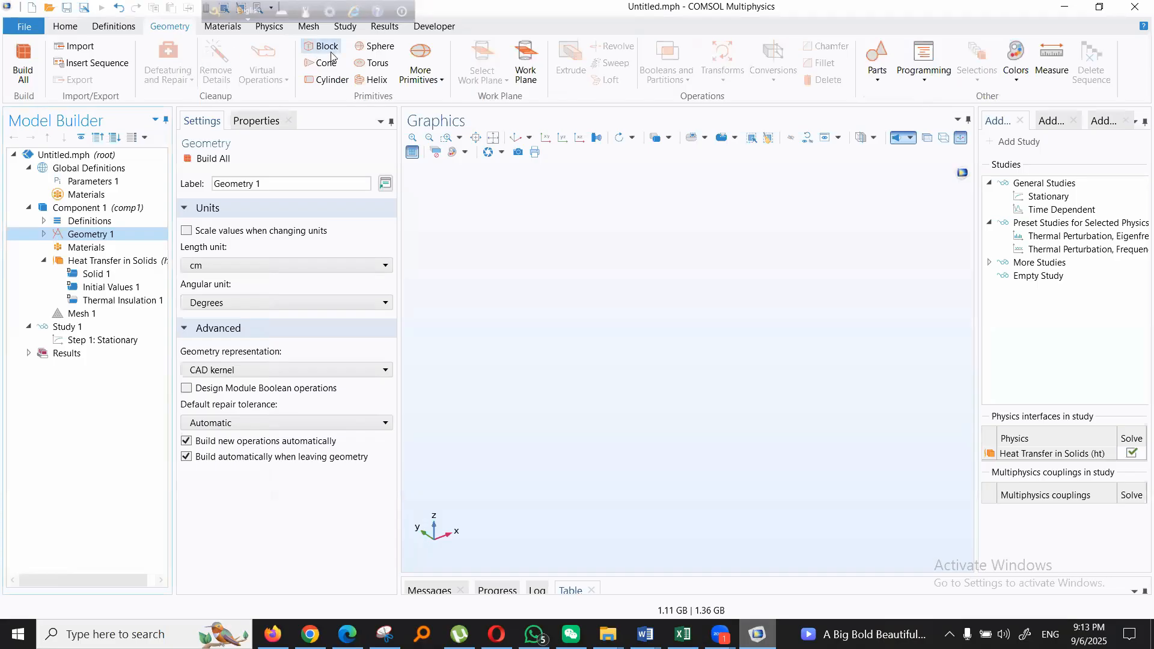
# - Add a solid block of 1 × 1 × 1 cm to the geometry with its corner at the origin, and build it
pyautogui.rightClick(88, 238)
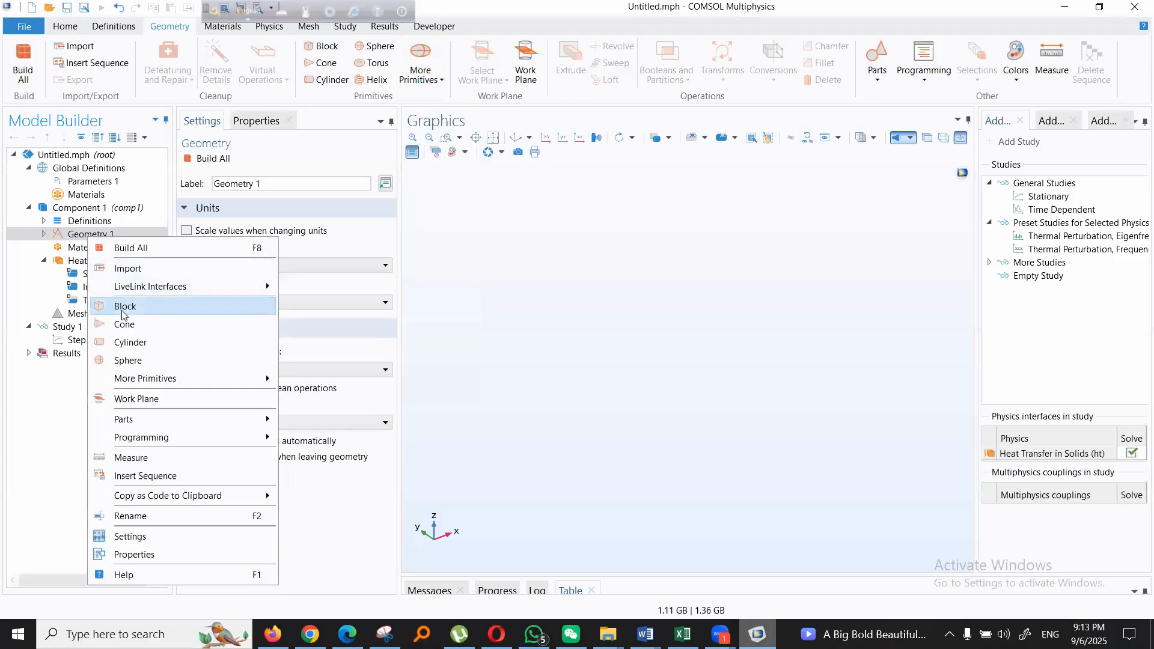
pyautogui.press('Escape')
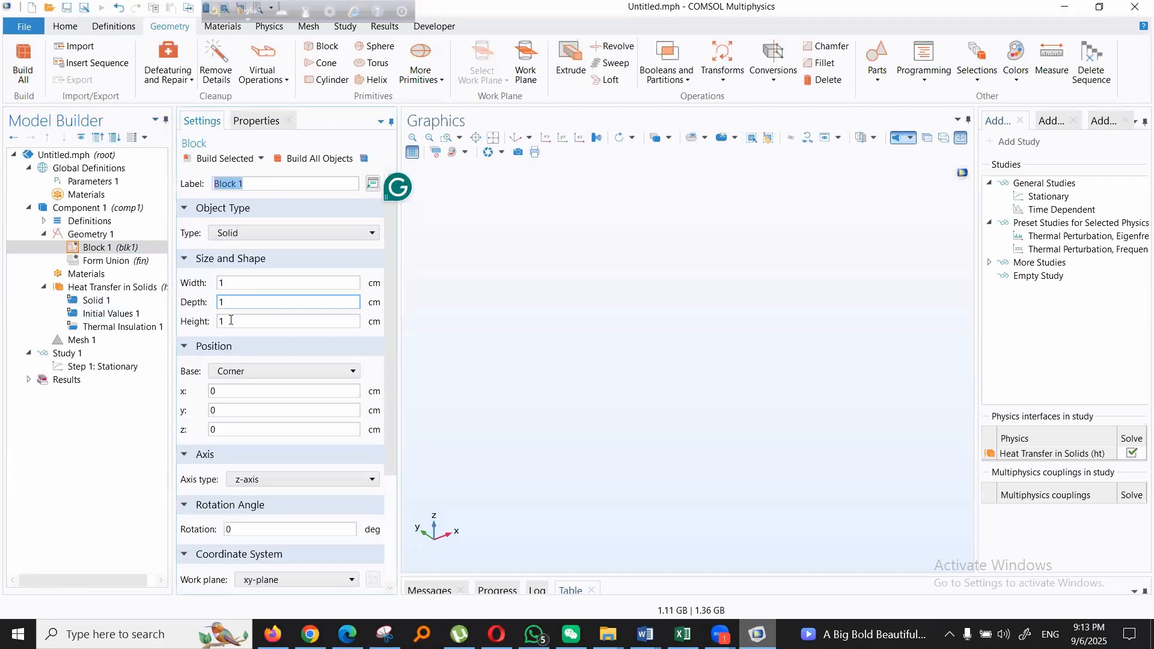
pyautogui.click(249, 183)
pyautogui.moveTo(249, 183); pyautogui.dragTo(212, 184)
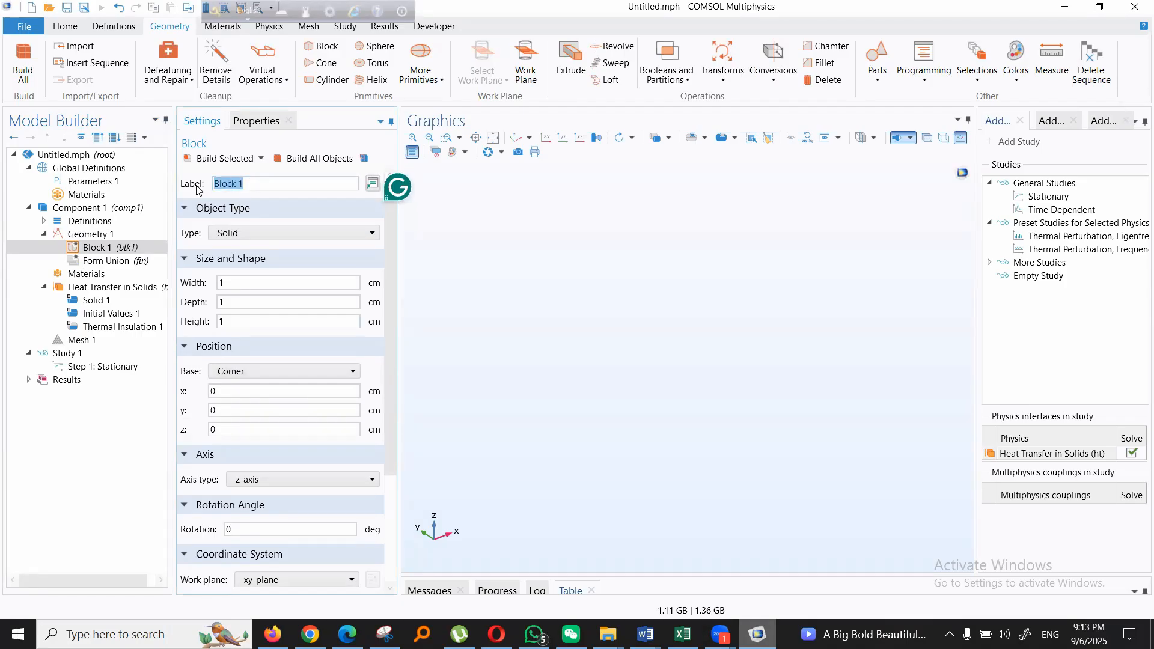
pyautogui.click(212, 160)
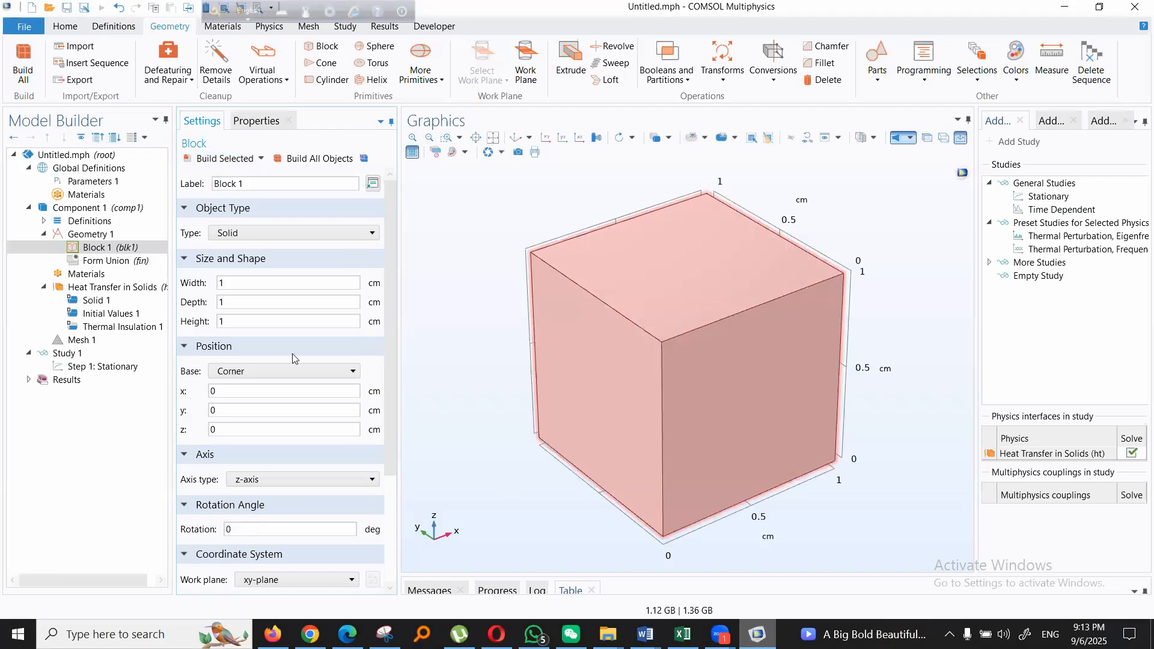
# - Add a second solid block to Geometry 1 with width, depth and height of 1 cm
pyautogui.click(91, 235)
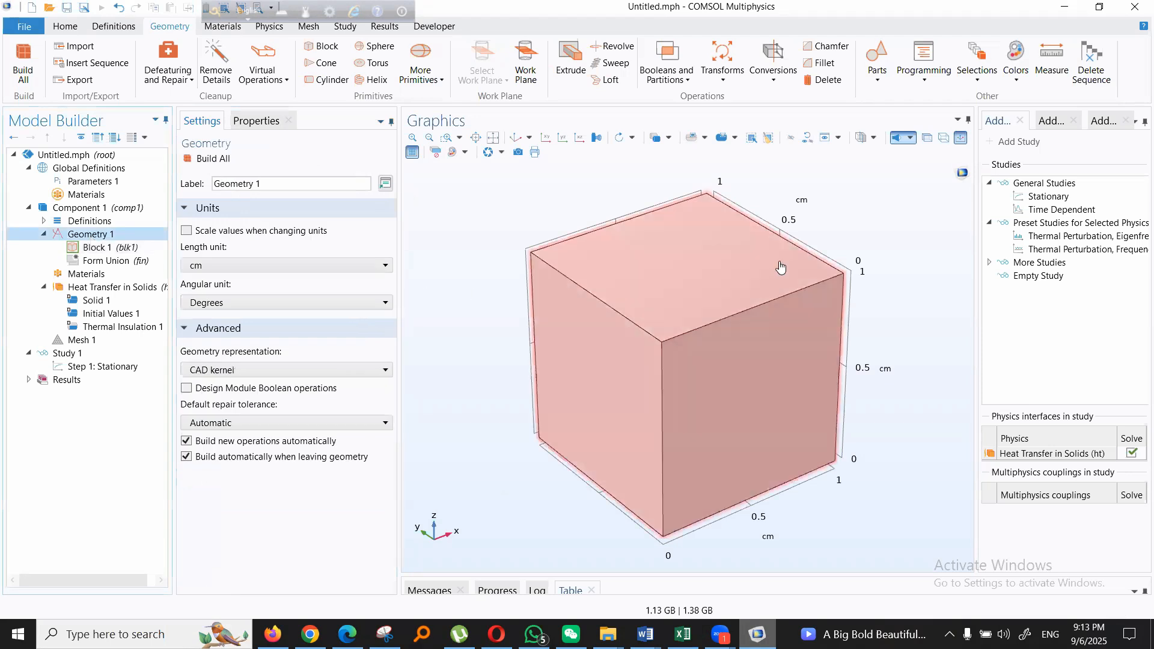
pyautogui.rightClick(102, 238)
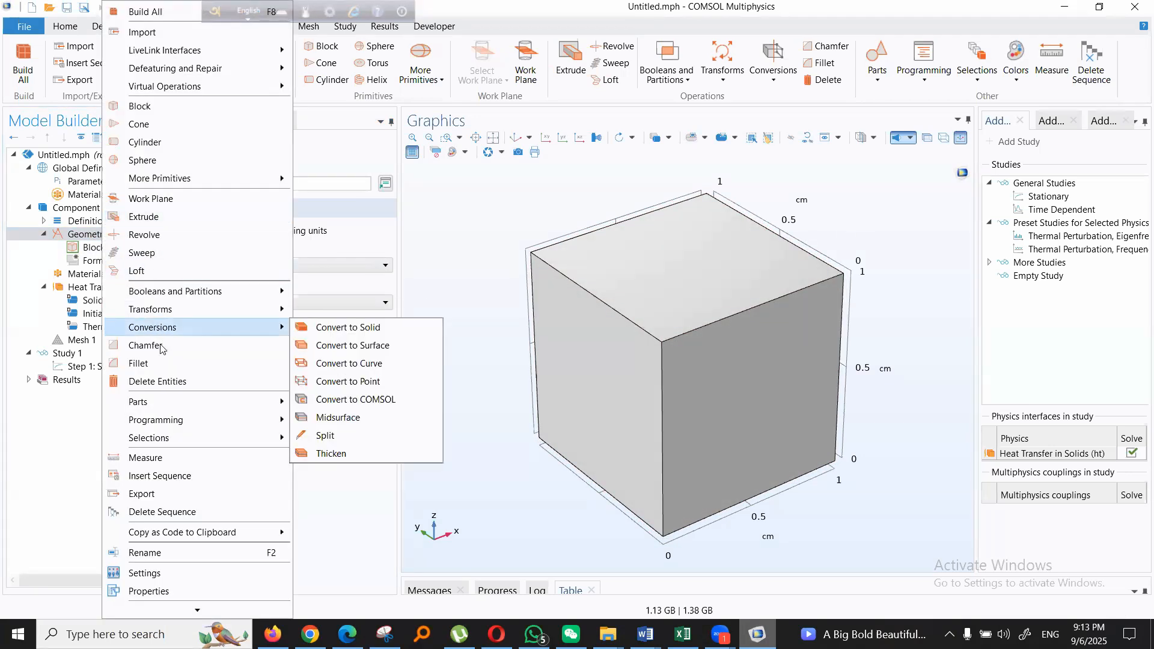
pyautogui.click(165, 108)
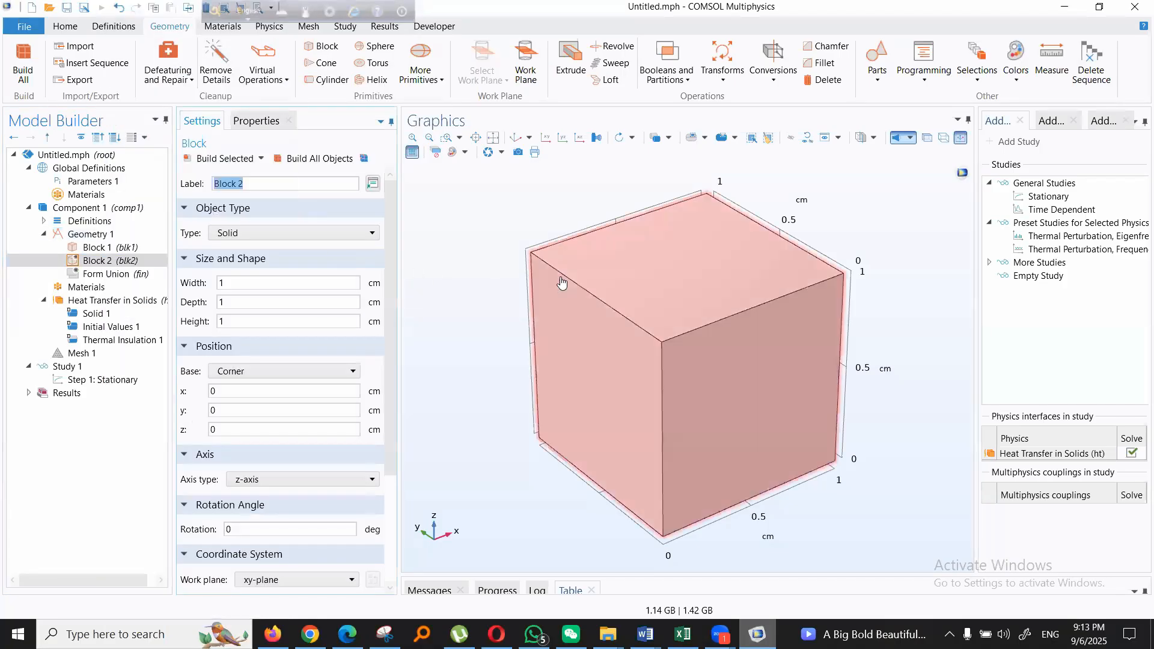
pyautogui.click(251, 284)
pyautogui.moveTo(244, 283); pyautogui.dragTo(208, 307)
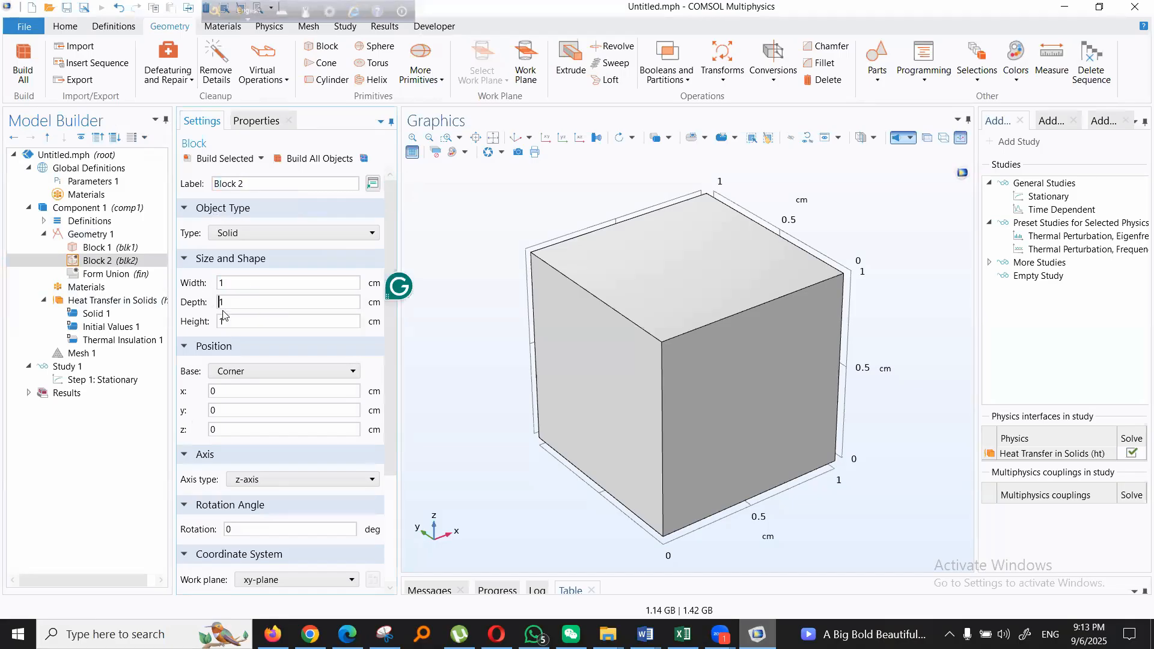
pyautogui.doubleClick(222, 319)
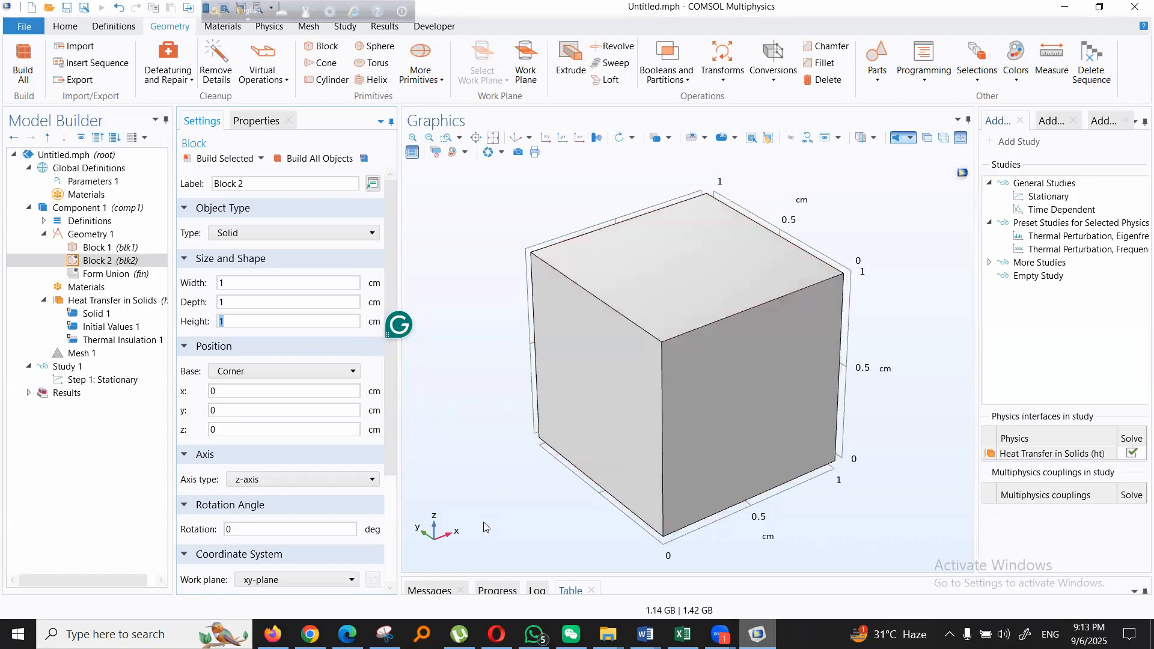
pyautogui.click(218, 395)
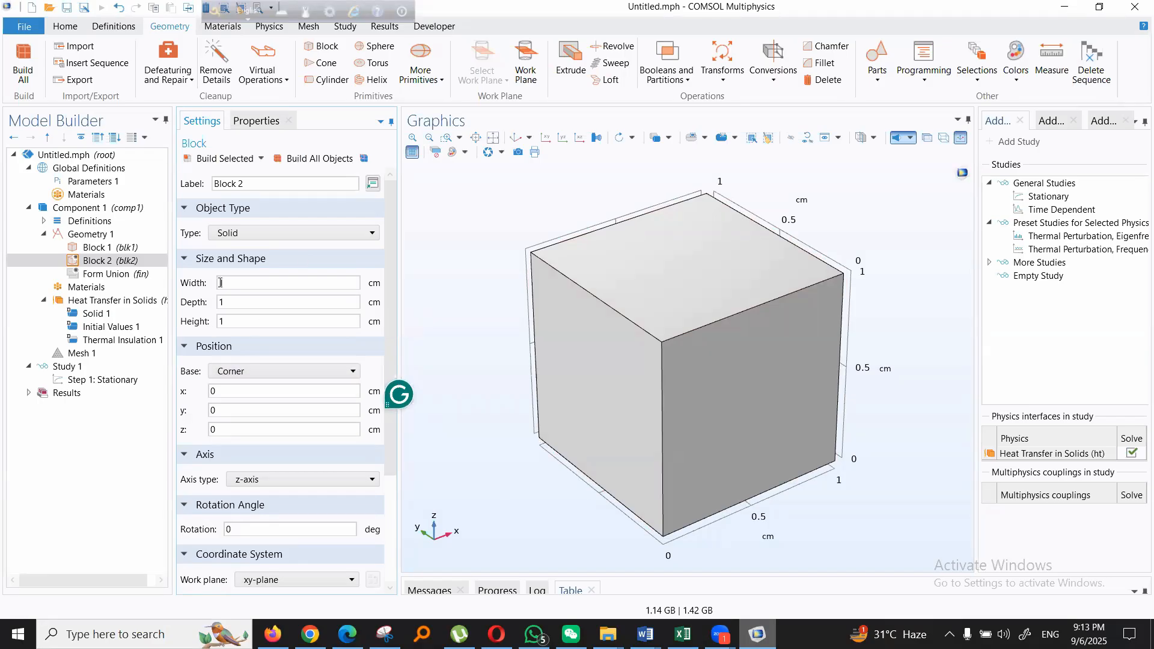
pyautogui.click(240, 322)
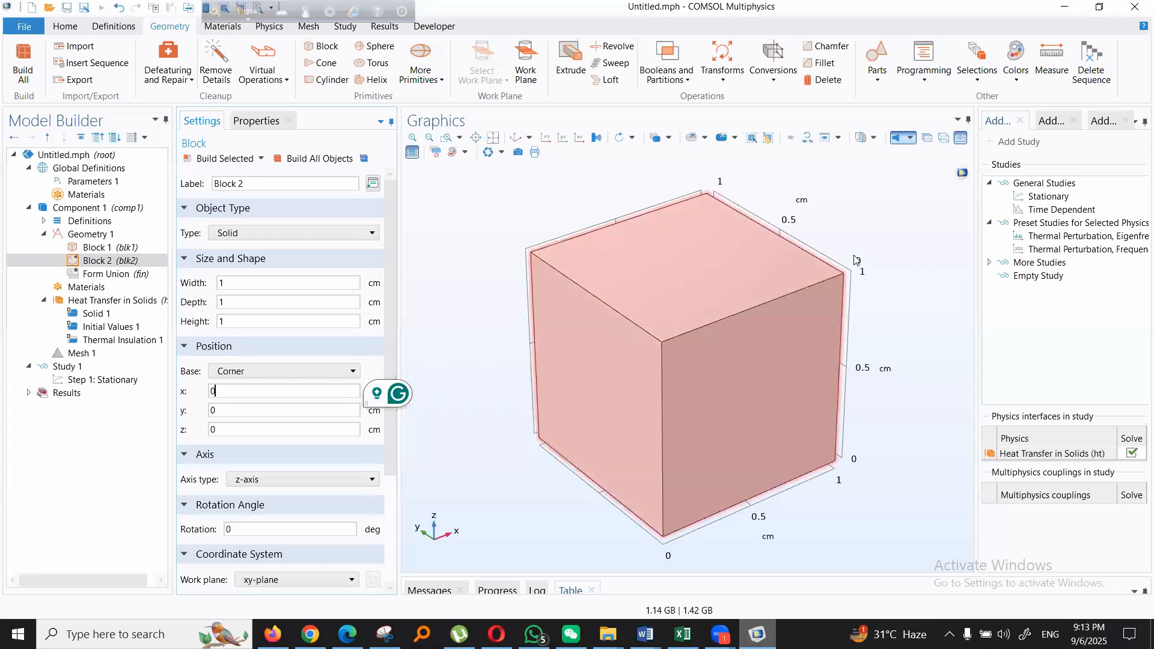
# - Position the second block at x = 1 cm, build it, and fit both blocks in the view
pyautogui.moveTo(217, 394); pyautogui.dragTo(207, 402)
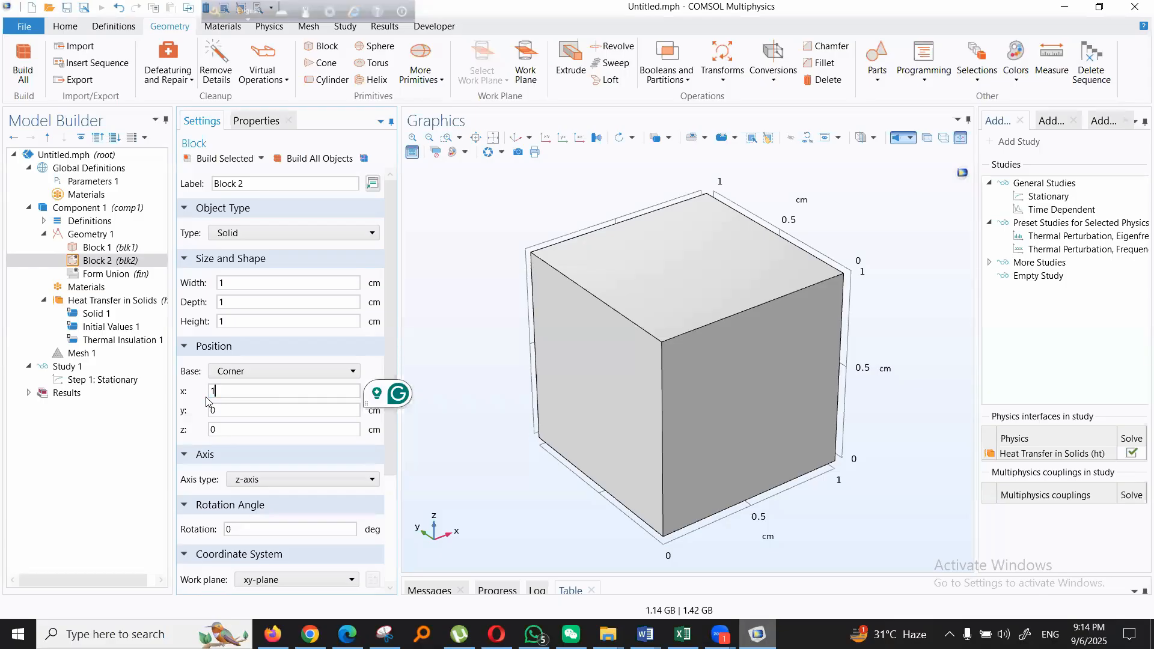
pyautogui.click(217, 159)
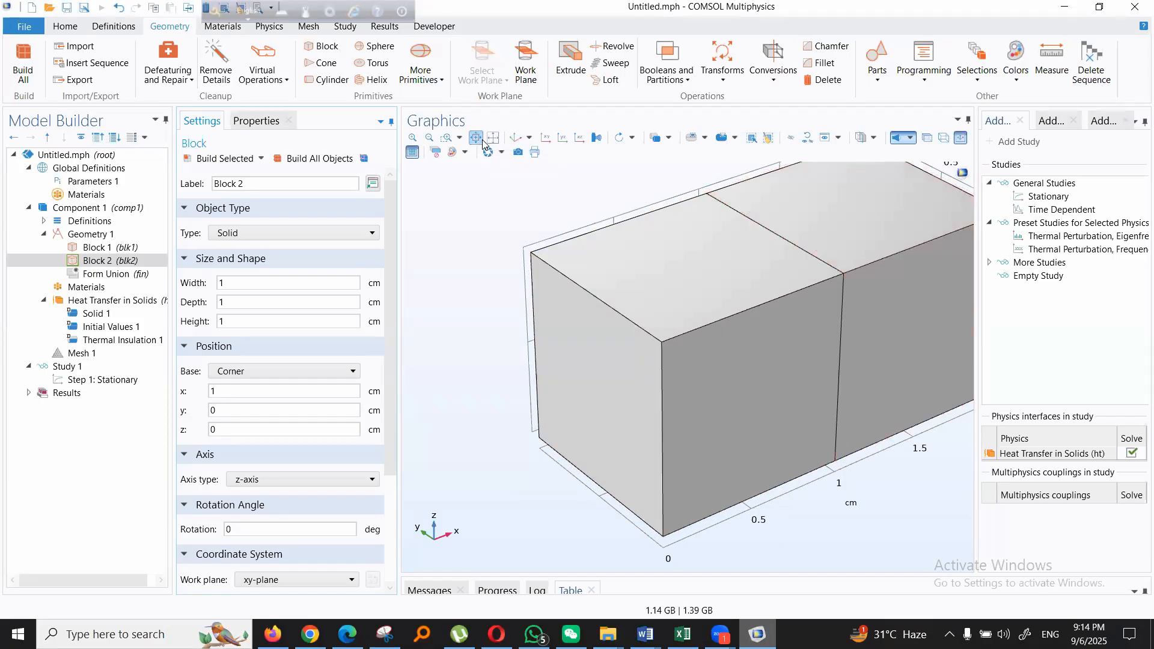
pyautogui.click(517, 140)
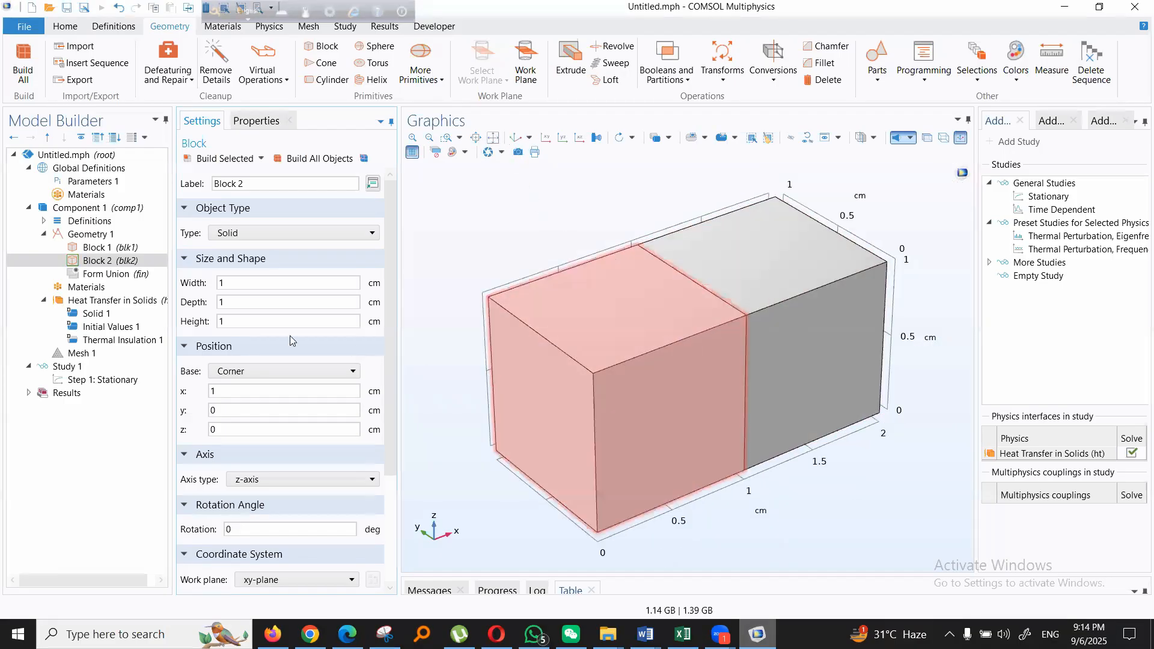
# - Add the built-in material Iron from the material library to both block domains of Component 1
pyautogui.click(90, 288)
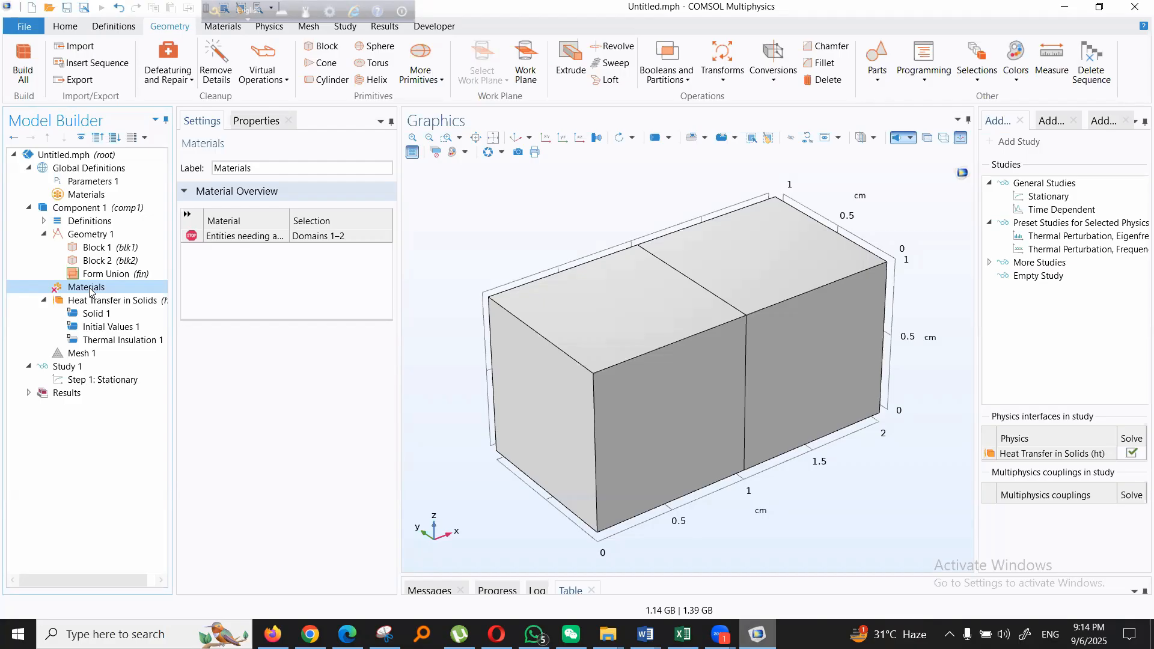
pyautogui.rightClick(84, 291)
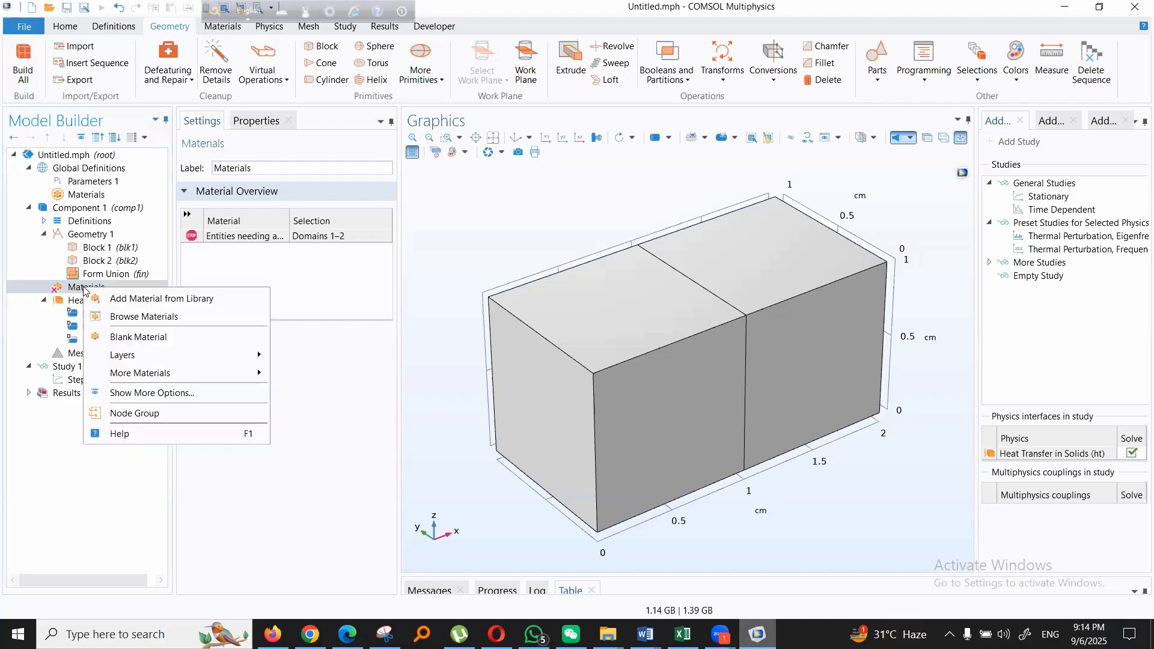
pyautogui.click(142, 305)
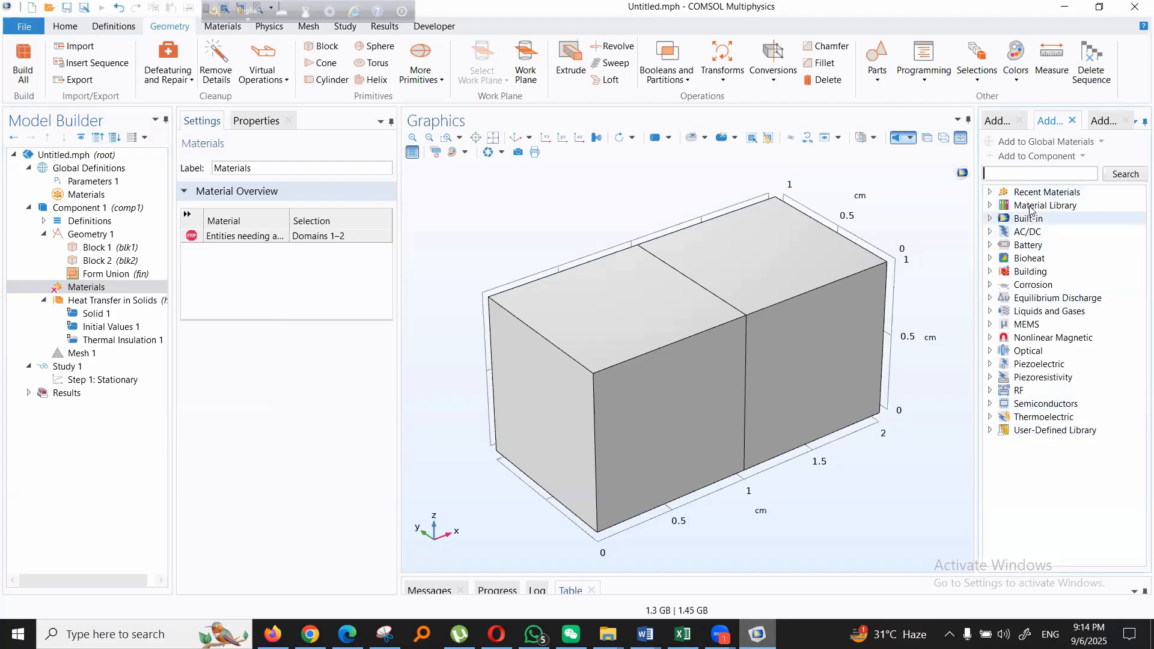
pyautogui.click(990, 206)
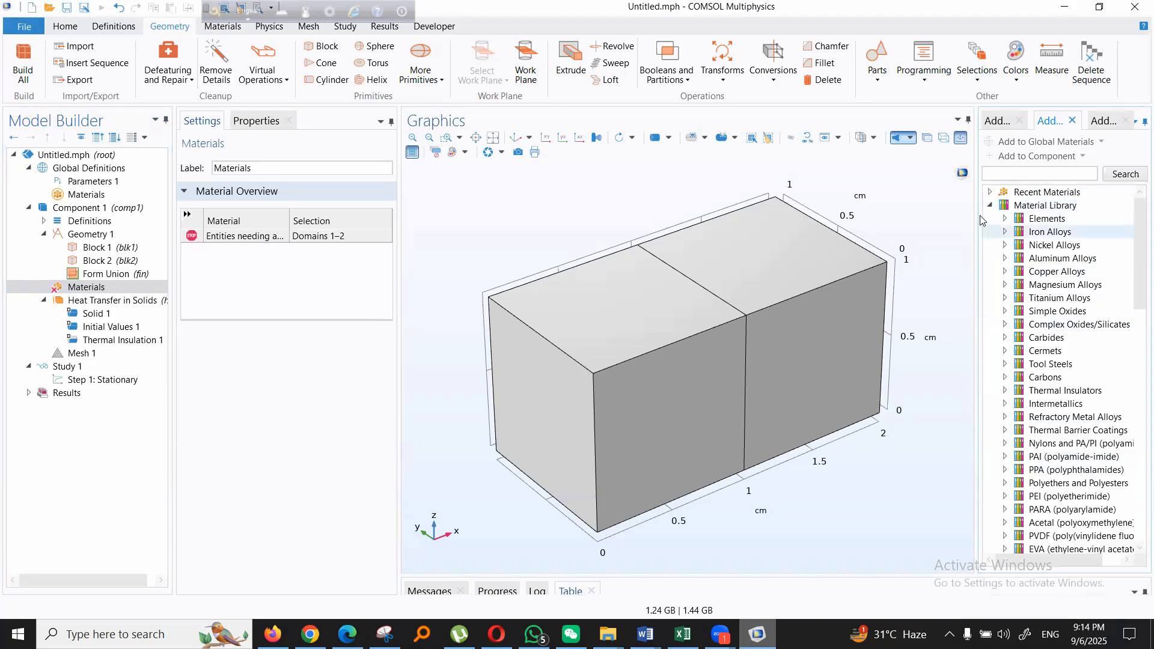
pyautogui.click(990, 206)
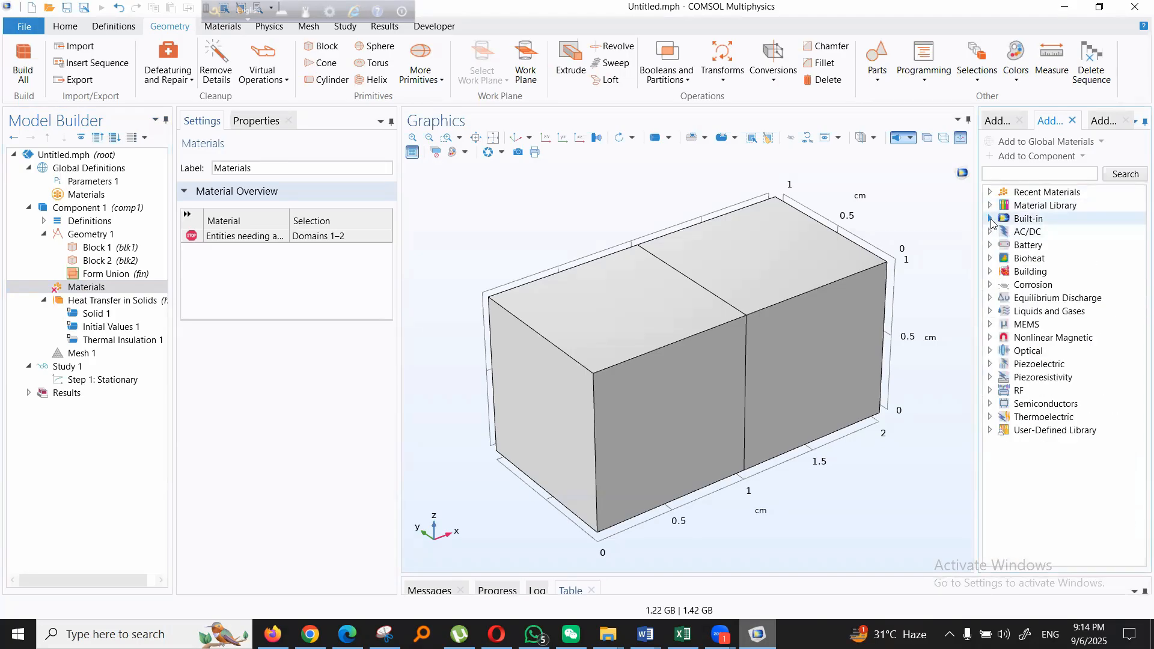
pyautogui.click(990, 220)
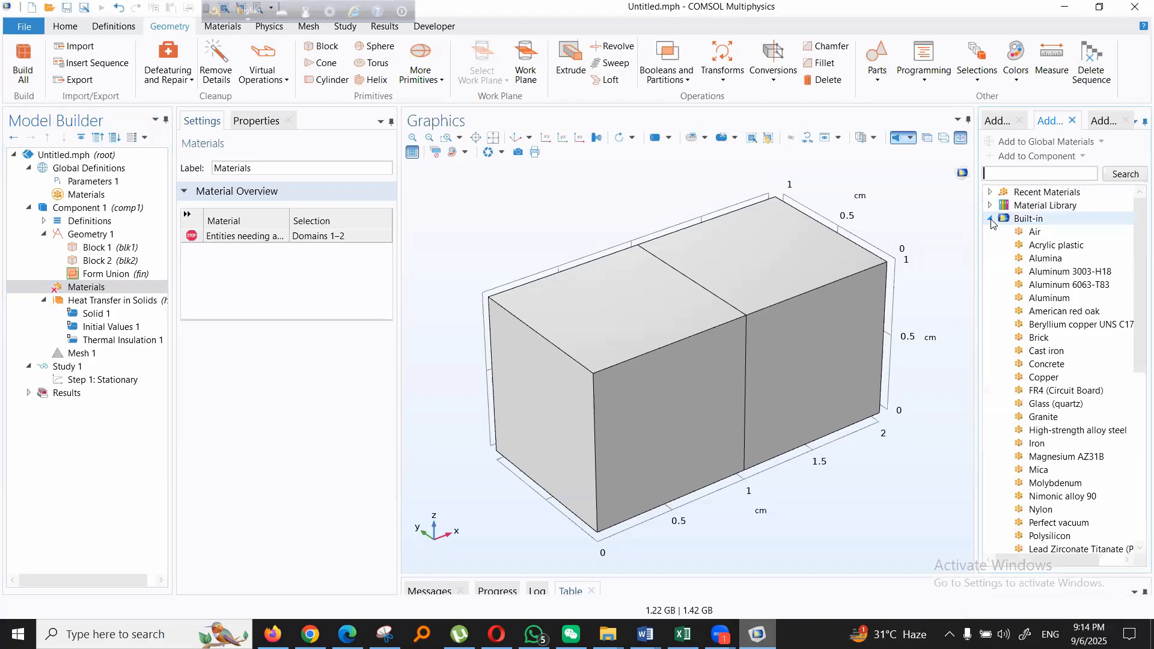
pyautogui.click(1043, 449)
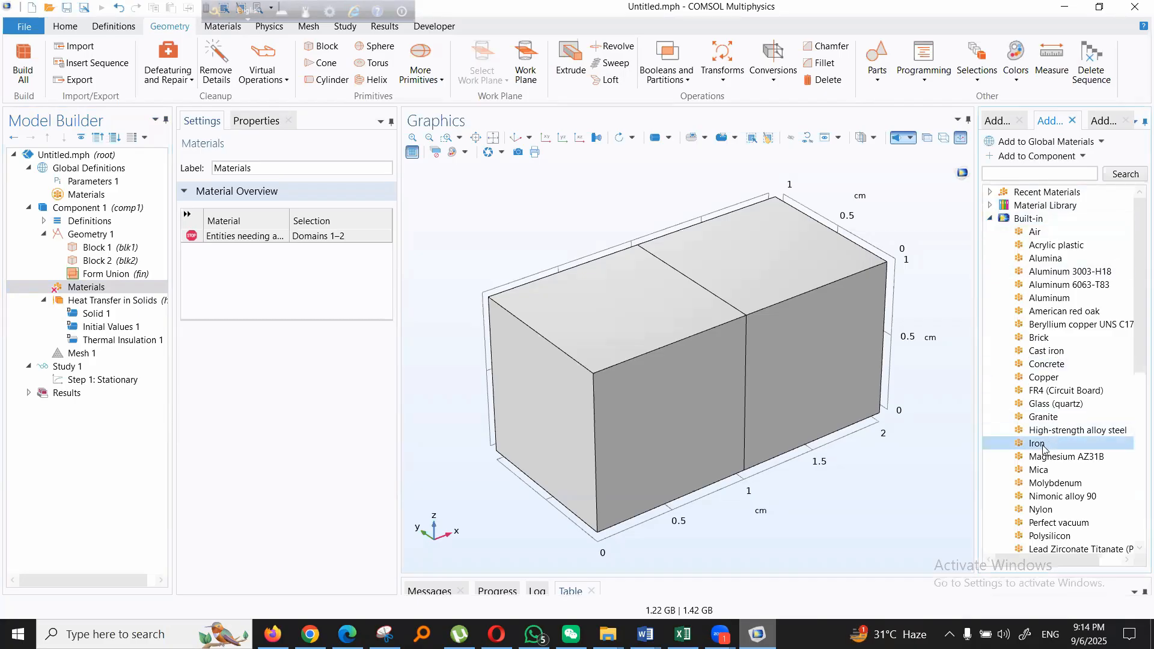
pyautogui.doubleClick(1043, 448)
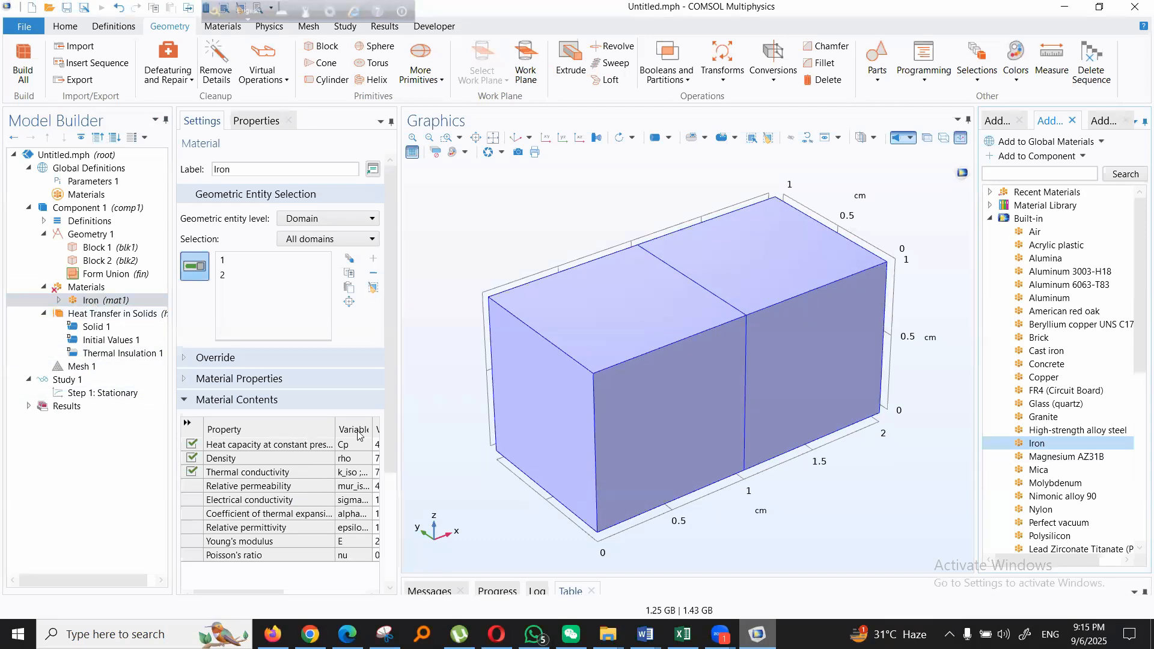
# - Add a Temperature boundary condition to the Heat Transfer in Solids physics
pyautogui.click(95, 315)
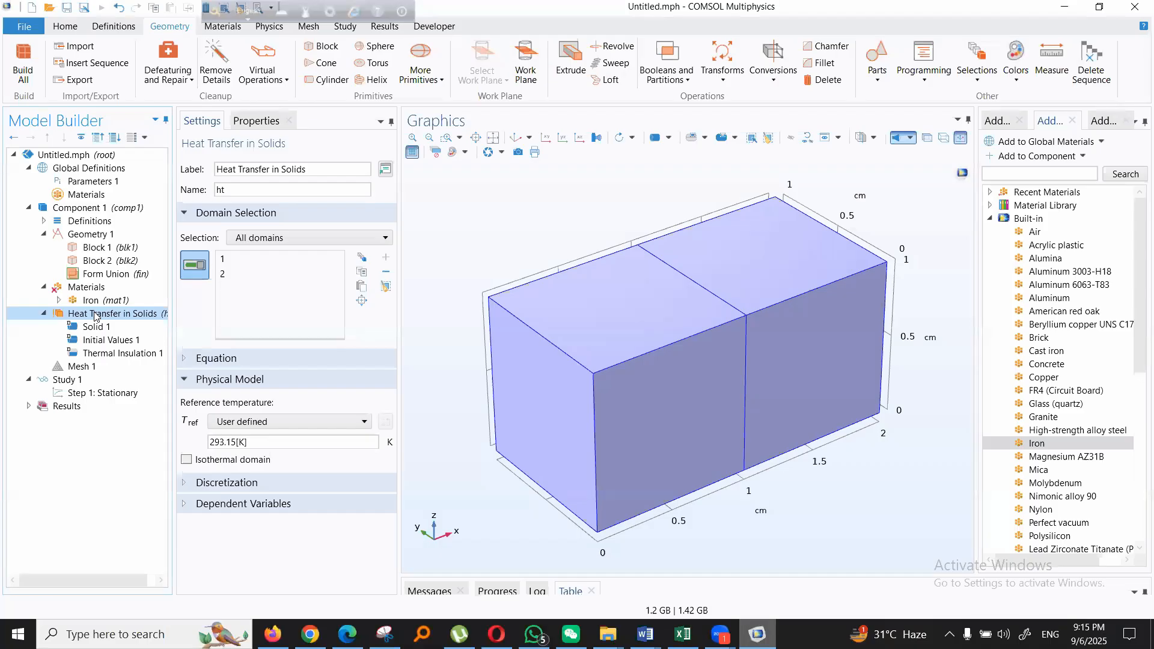
pyautogui.rightClick(95, 317)
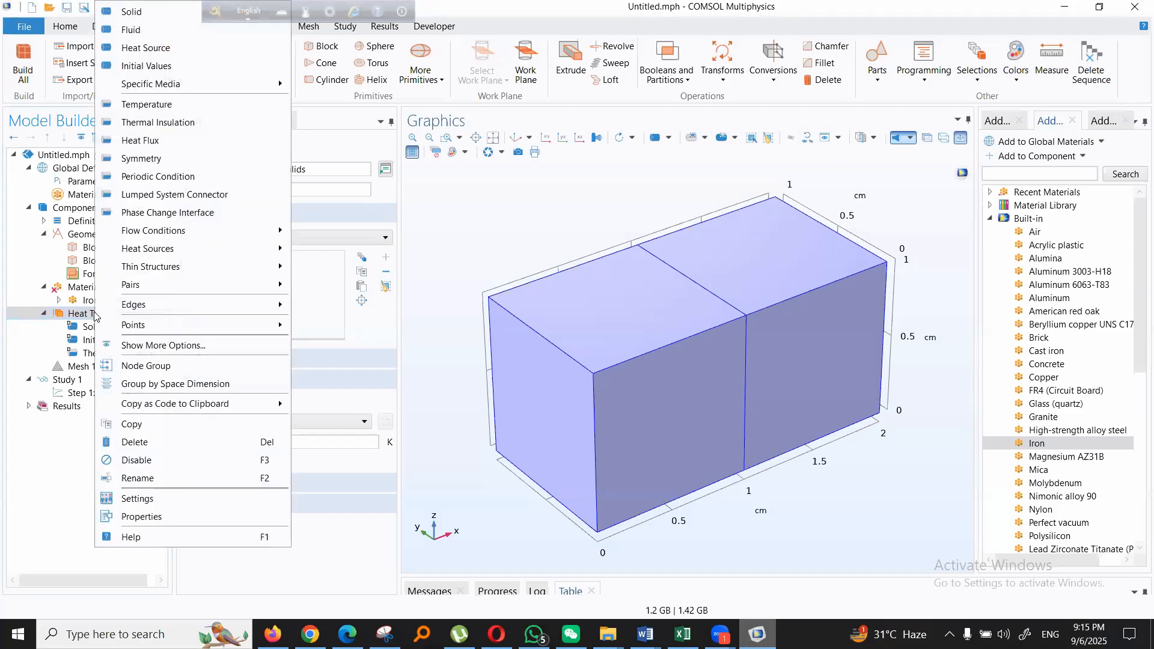
pyautogui.click(89, 319)
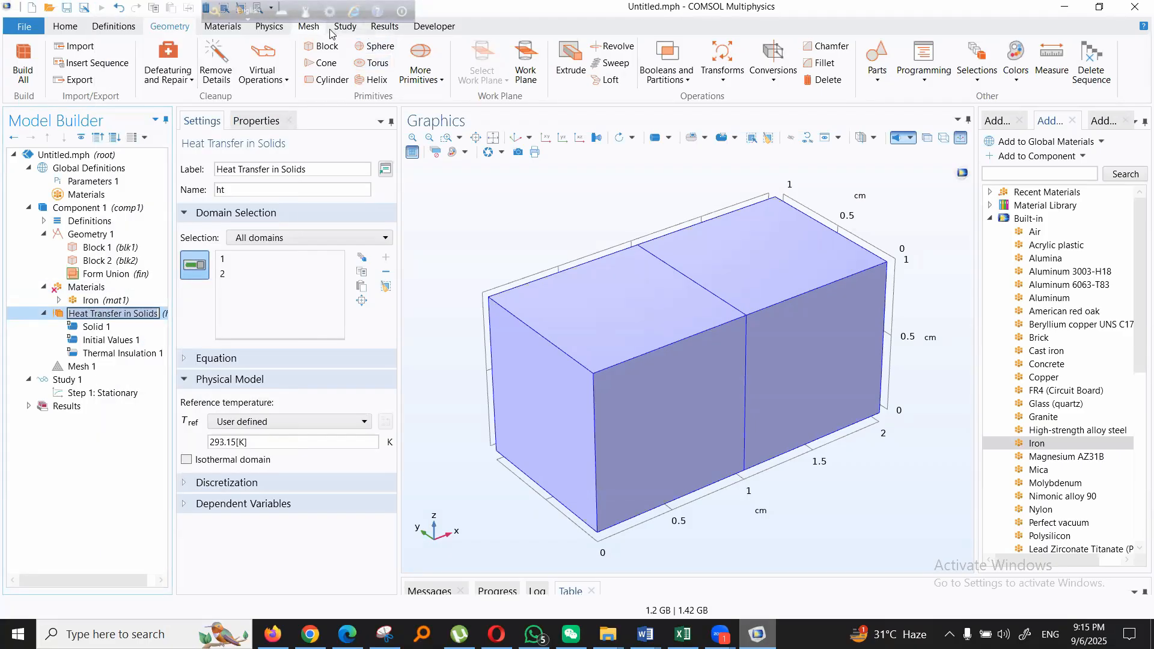
pyautogui.click(269, 27)
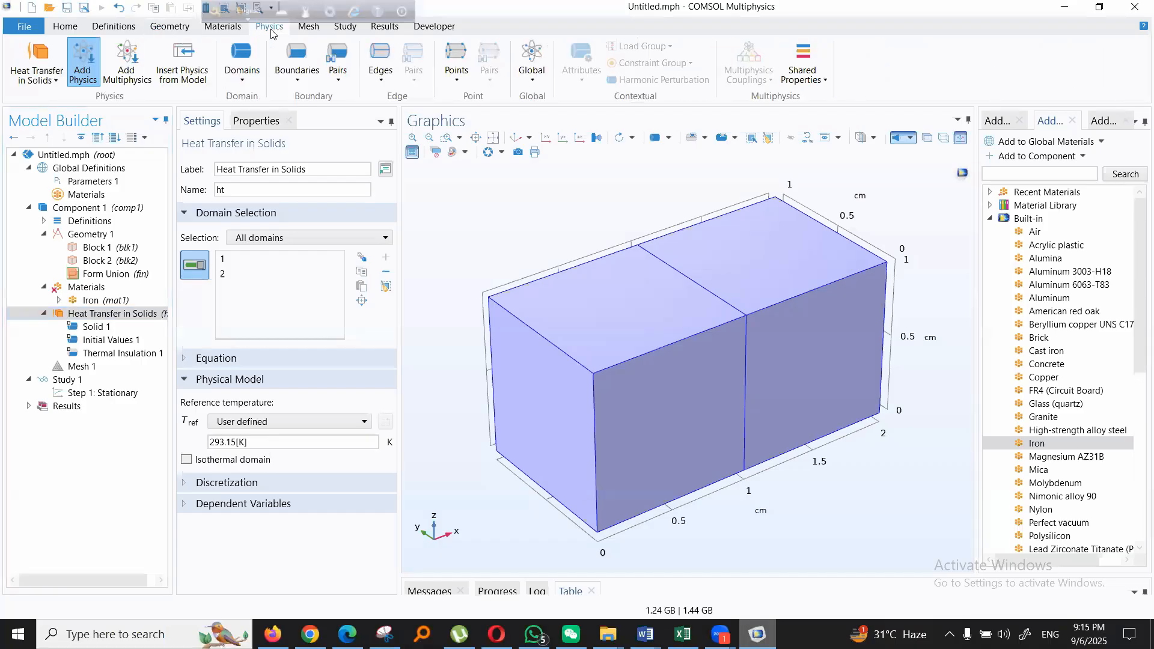
pyautogui.click(296, 65)
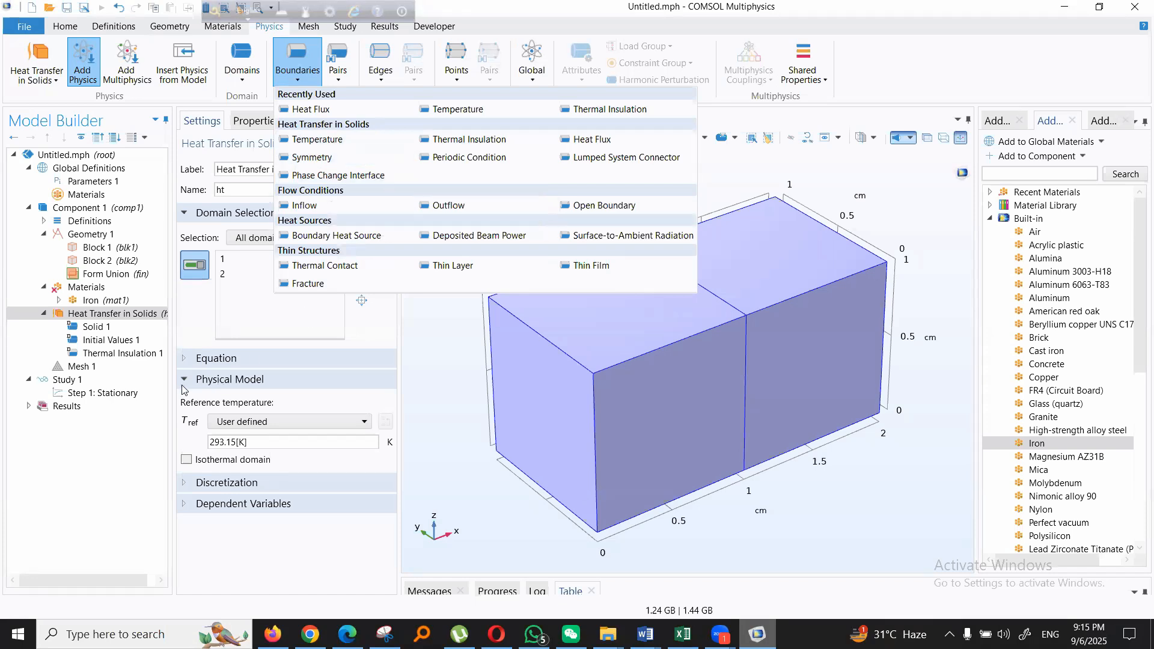
pyautogui.rightClick(101, 319)
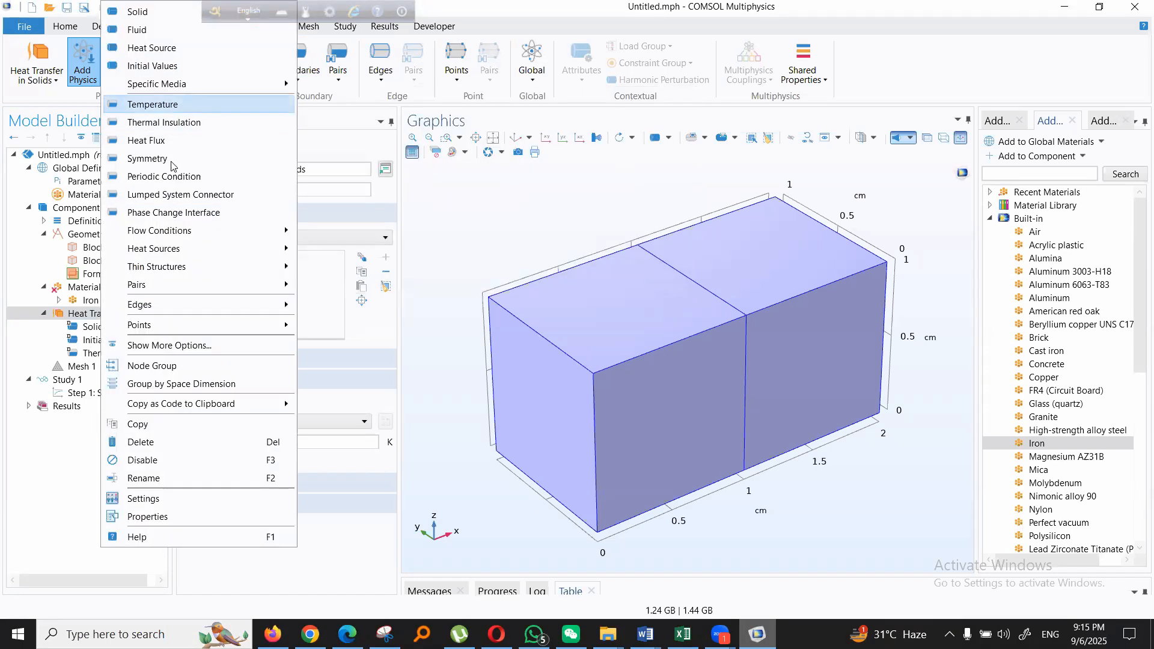
pyautogui.click(74, 315)
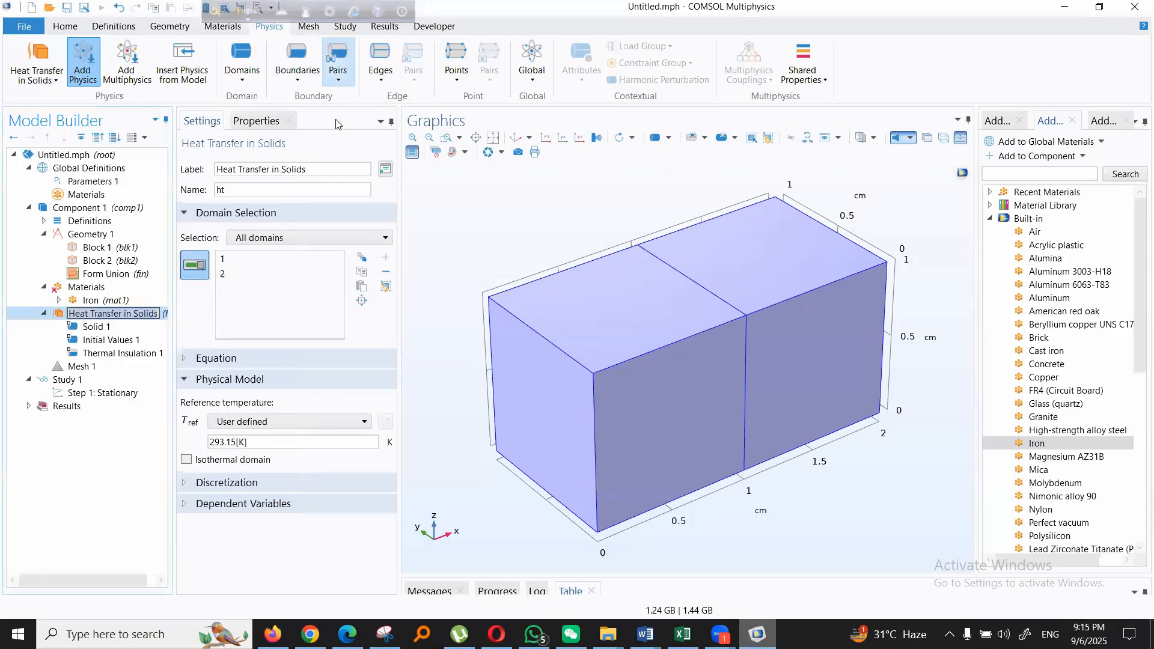
pyautogui.click(299, 86)
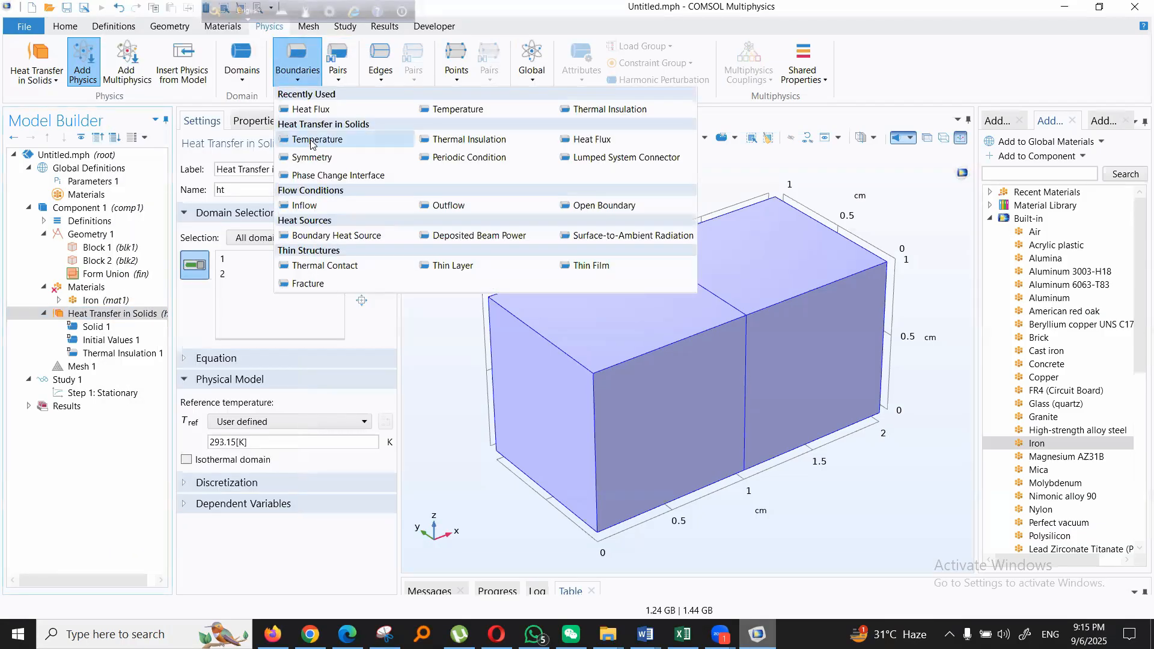
pyautogui.click(311, 140)
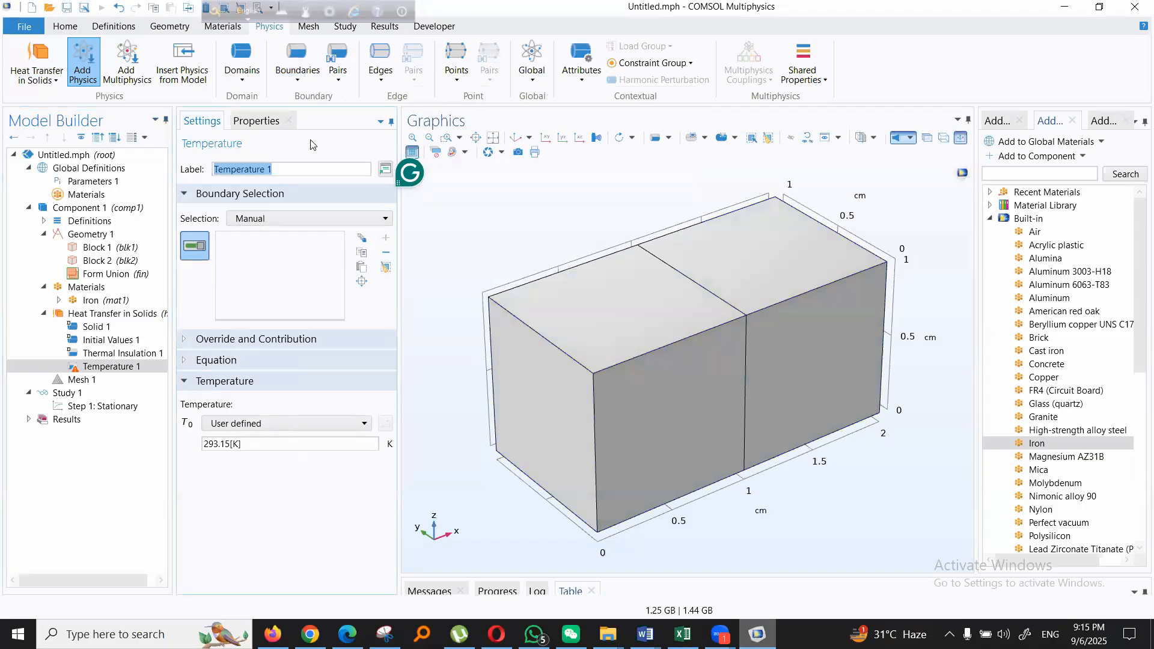
# - Set the new condition's temperature to 40[degC] and apply it to the end face at x = 0
pyautogui.moveTo(252, 443); pyautogui.dragTo(183, 443)
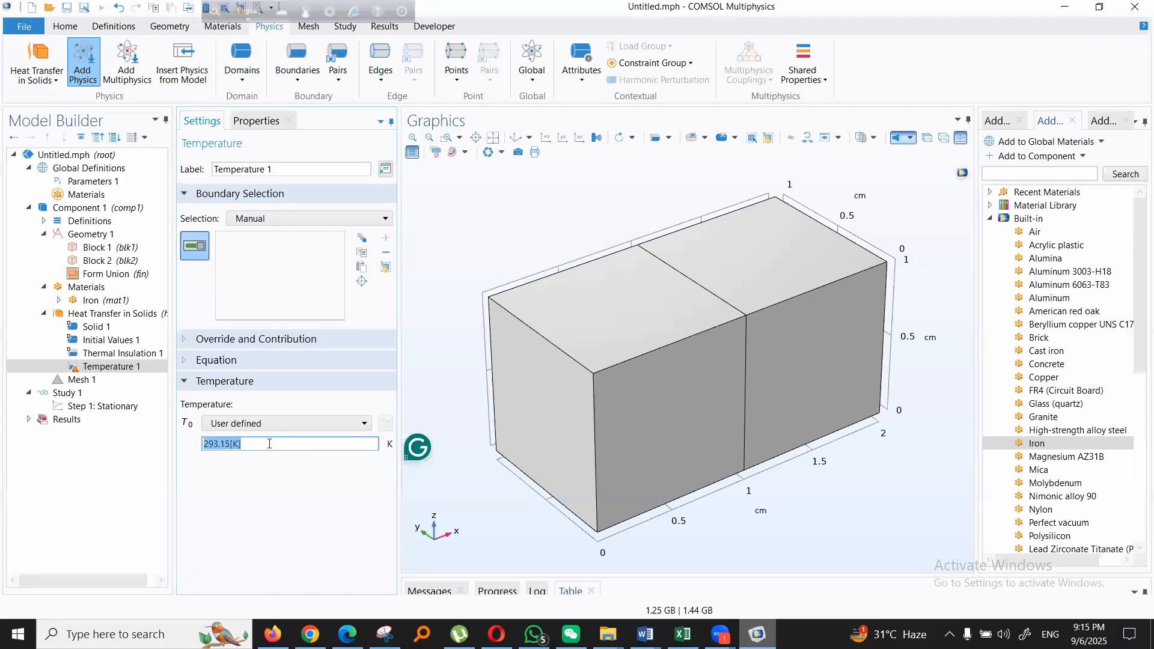
pyautogui.write('40[deg')
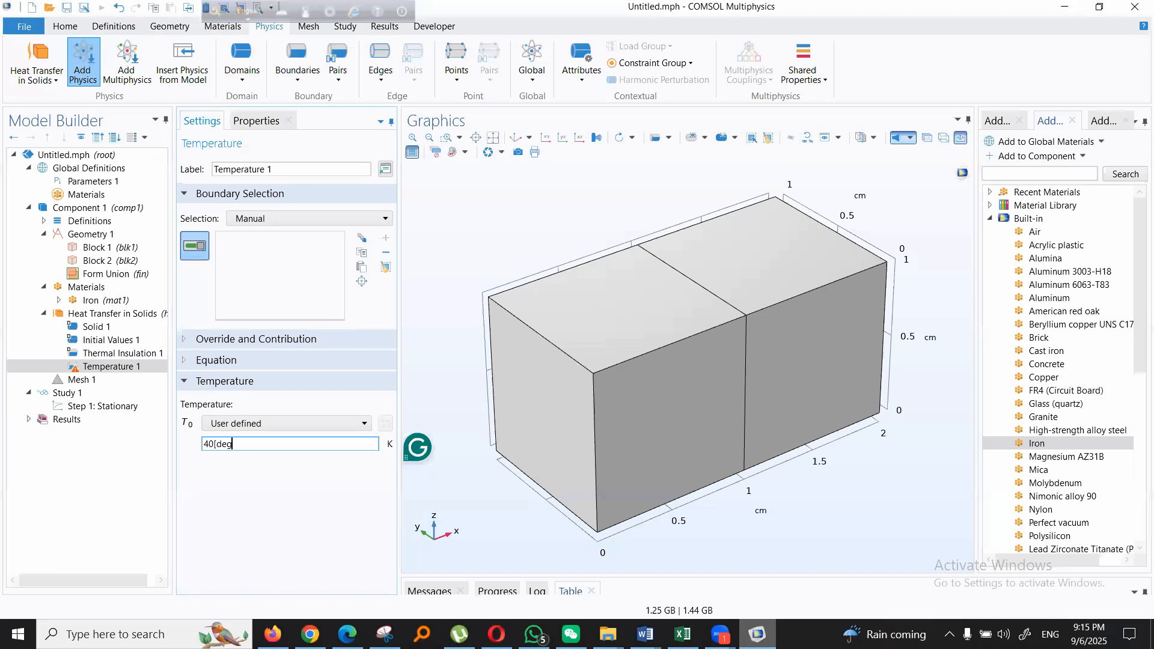
pyautogui.write('C')
pyautogui.press('BackSpace')
pyautogui.write('c]')
pyautogui.press('Return')
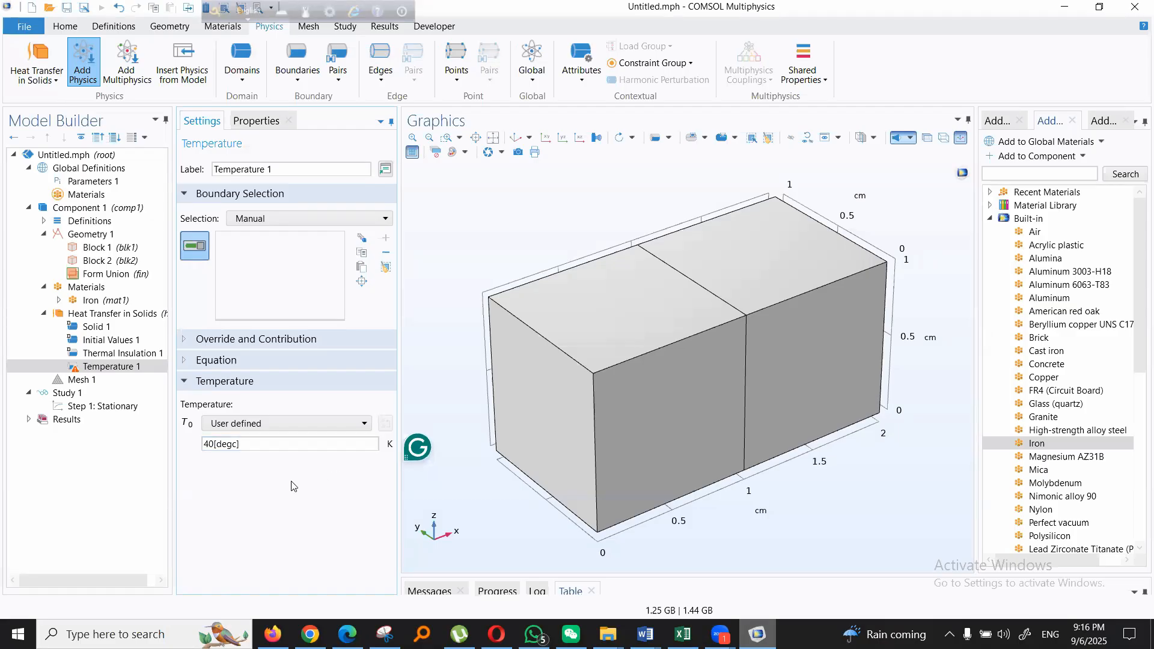
pyautogui.click(236, 445)
pyautogui.press('BackSpace')
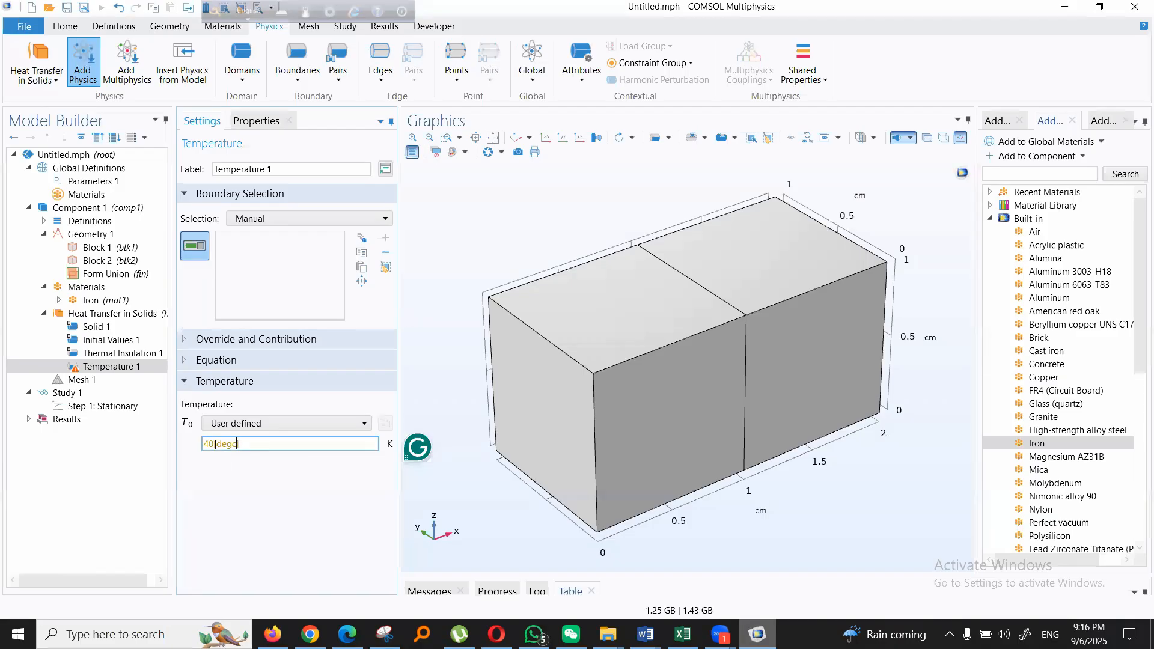
pyautogui.write(']')
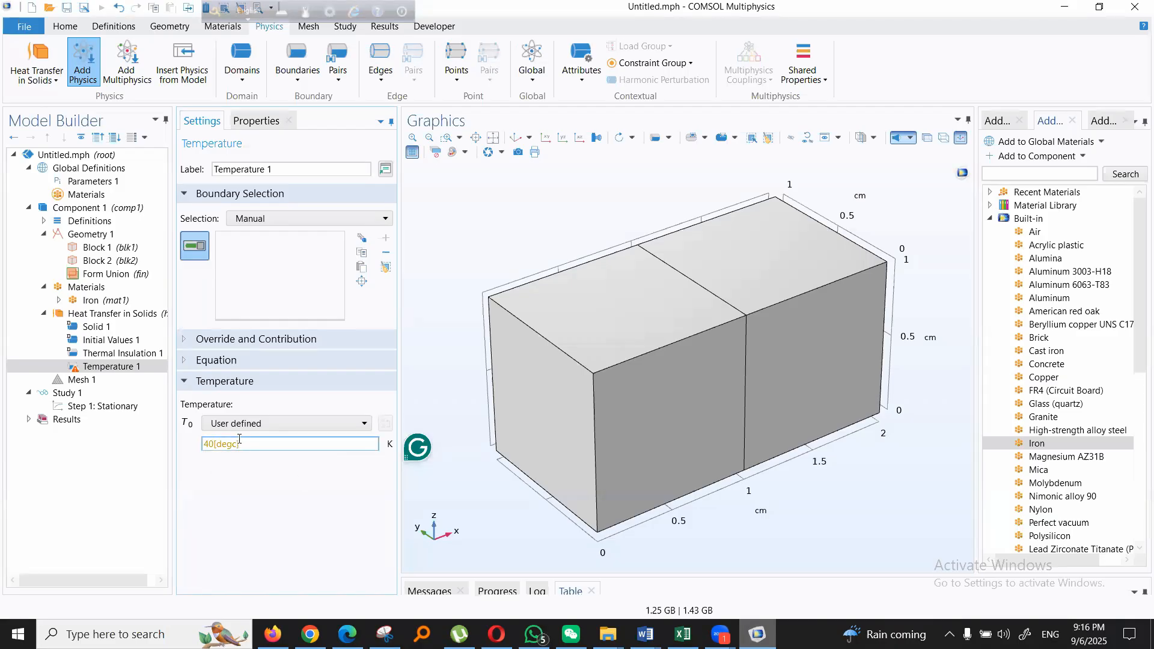
pyautogui.press('BackSpace')
pyautogui.write('C]')
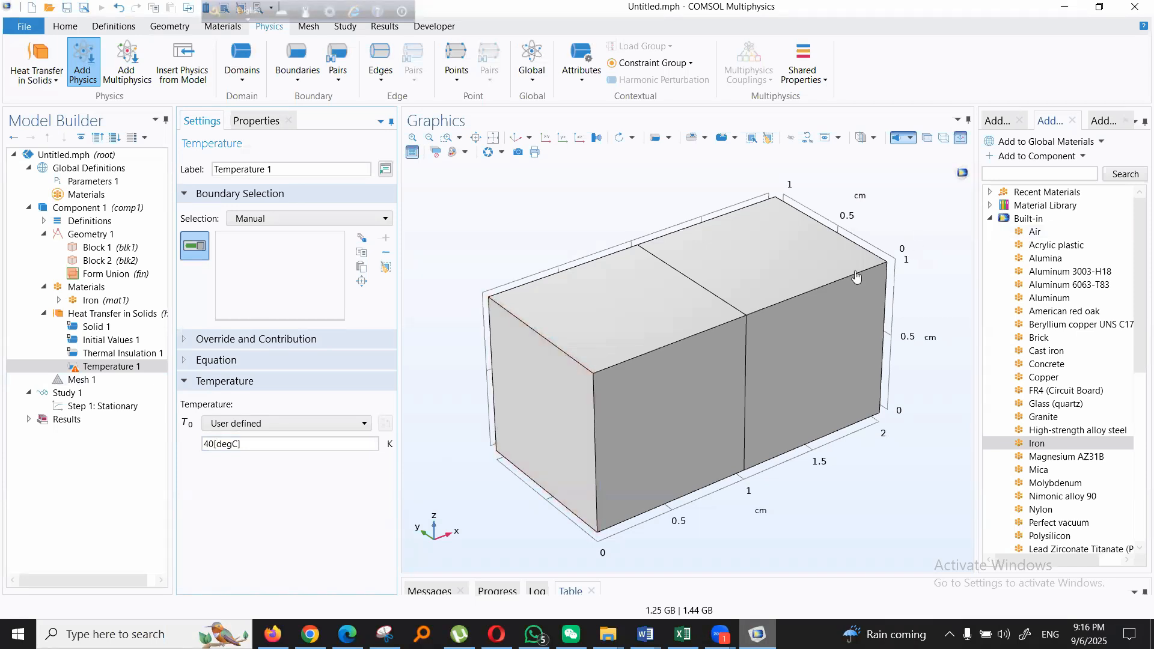
pyautogui.click(547, 399)
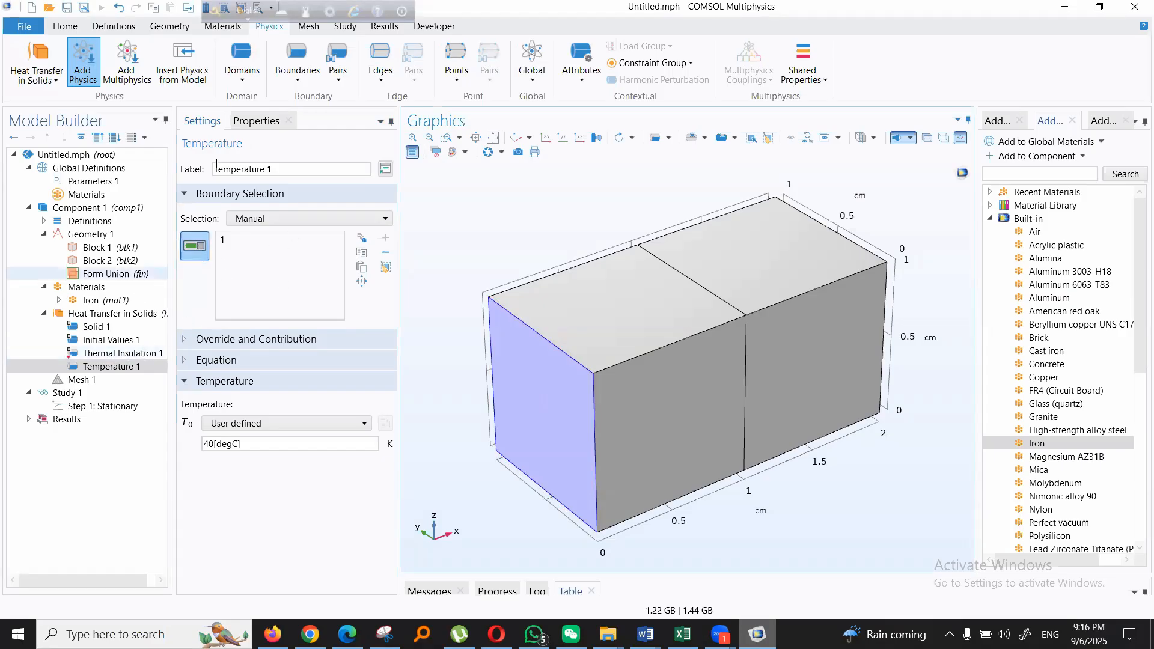
# - Add a second Temperature boundary condition of 0[degC] and apply it to the opposite end face at x = 2 cm
pyautogui.click(299, 83)
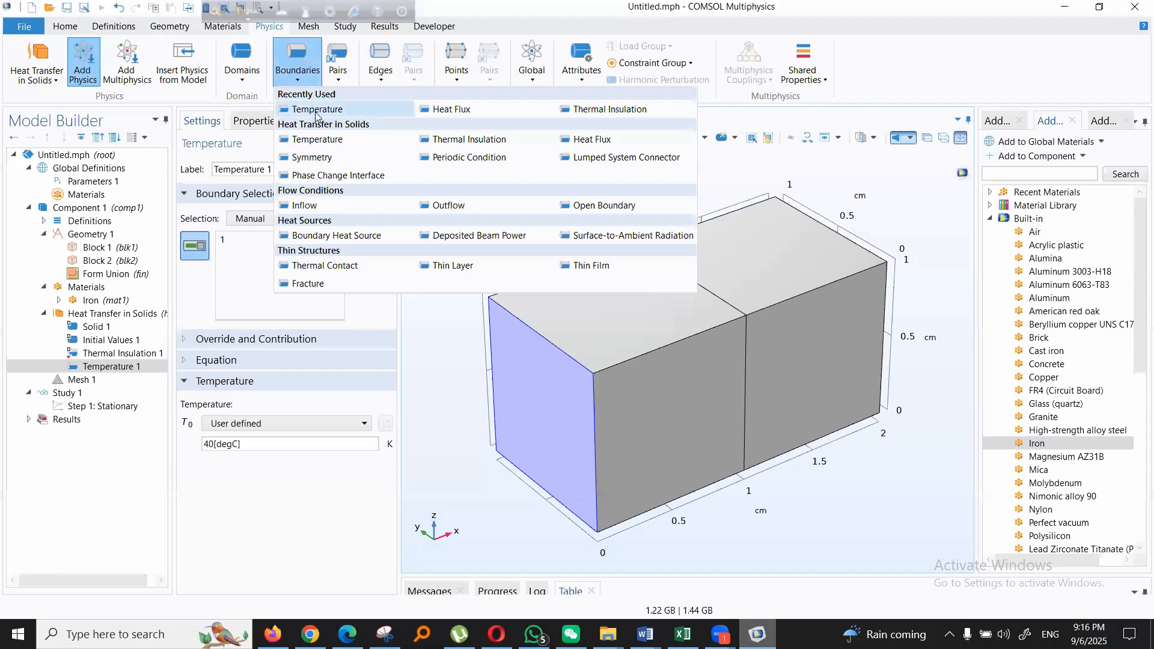
pyautogui.click(317, 109)
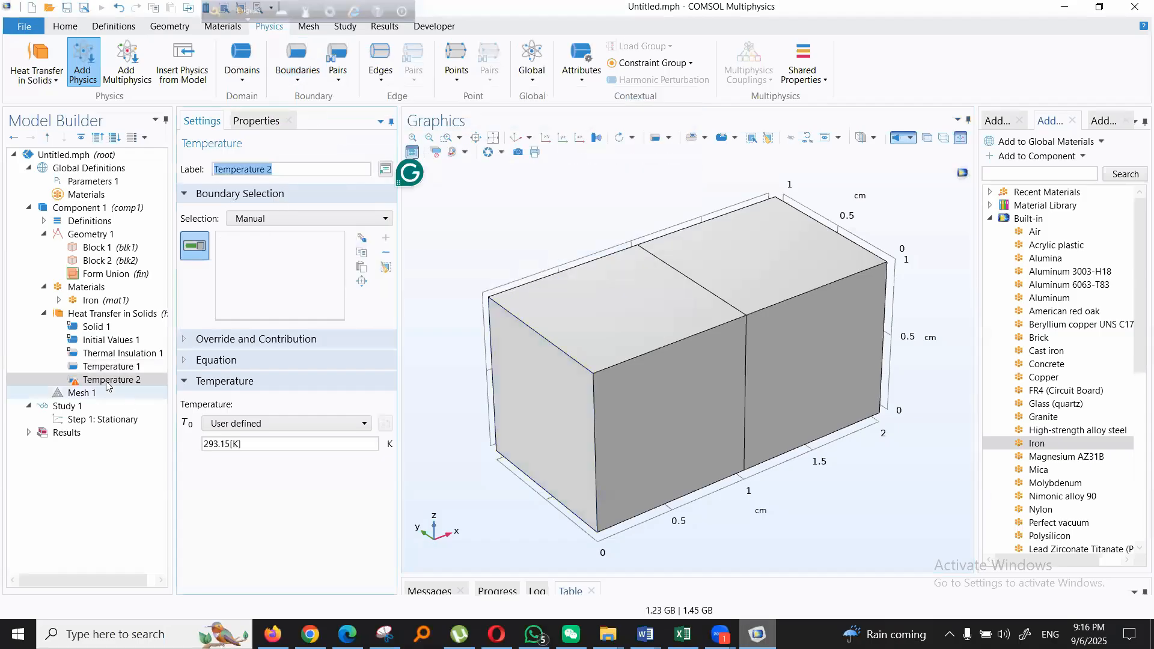
pyautogui.moveTo(245, 445); pyautogui.dragTo(161, 446)
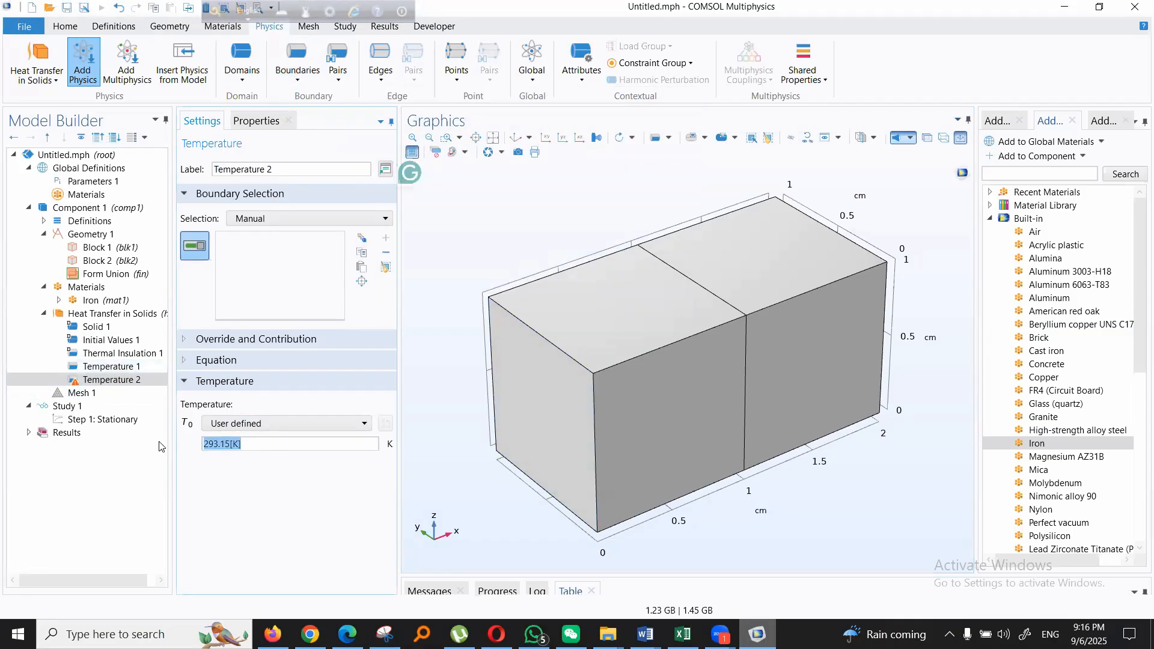
pyautogui.write('0')
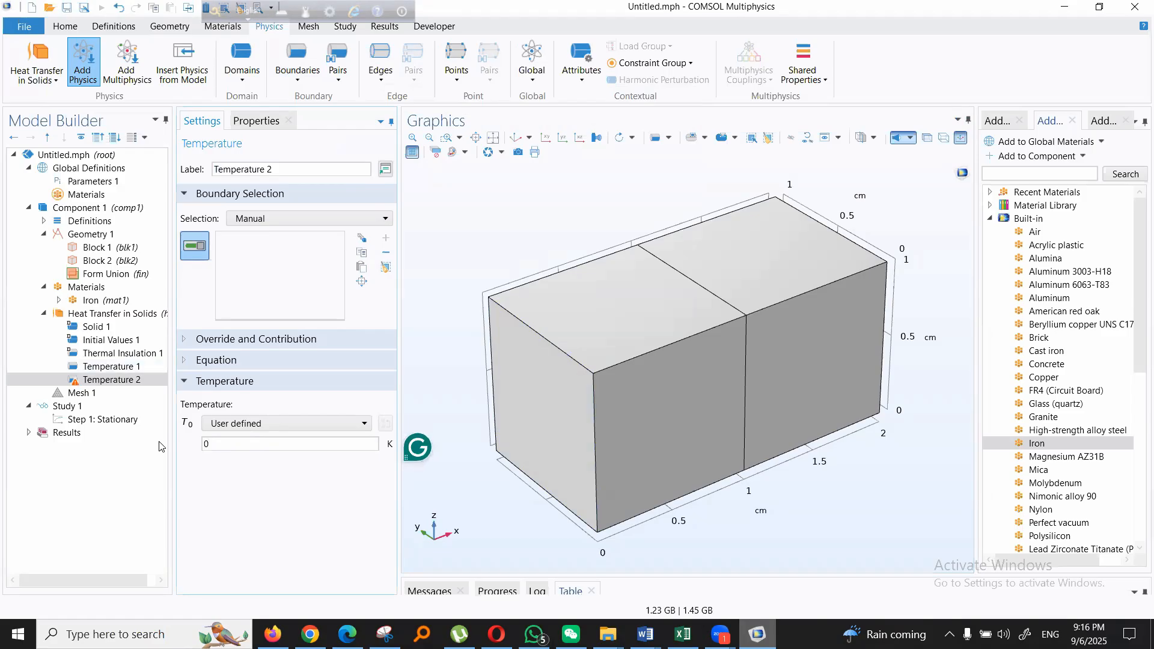
pyautogui.write('[degC]')
pyautogui.moveTo(898, 421); pyautogui.dragTo(872, 318)
pyautogui.click(868, 313)
pyautogui.moveTo(481, 224); pyautogui.dragTo(537, 237)
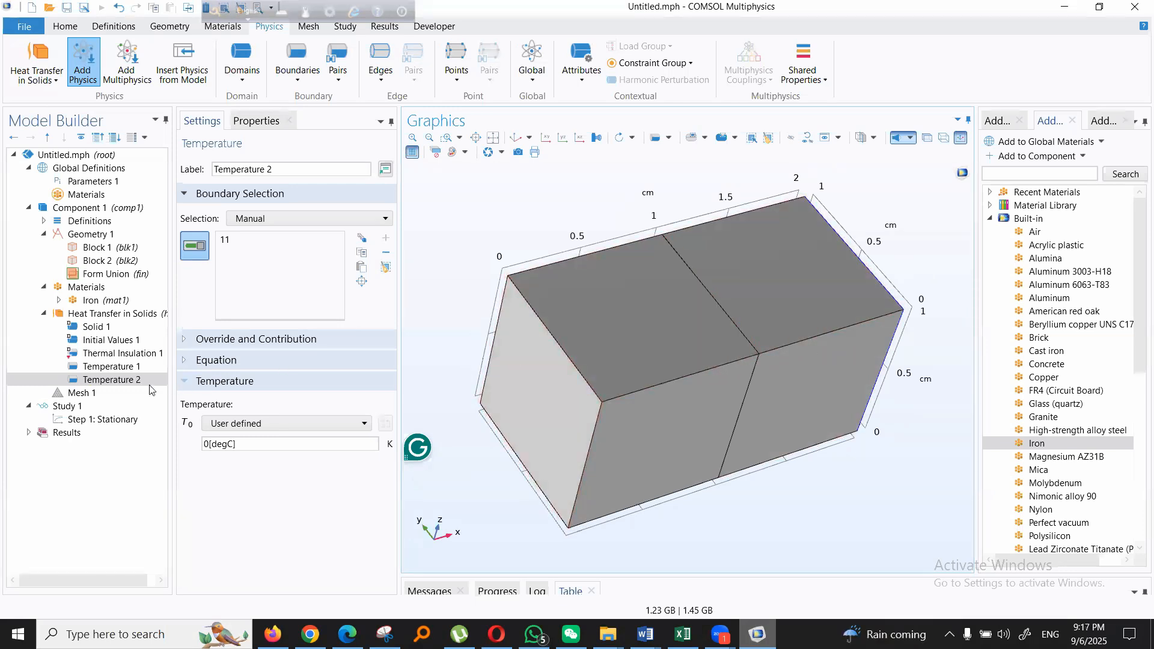
# - Build the physics-controlled mesh with Normal element size and inspect it on both blocks
pyautogui.click(90, 398)
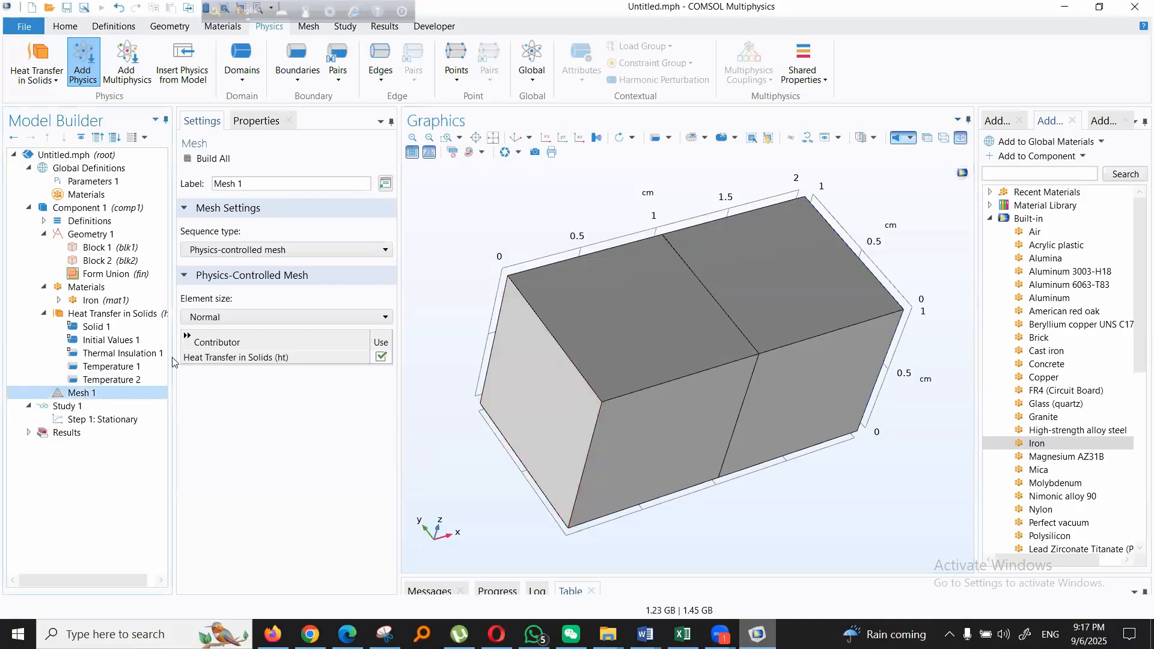
pyautogui.click(297, 318)
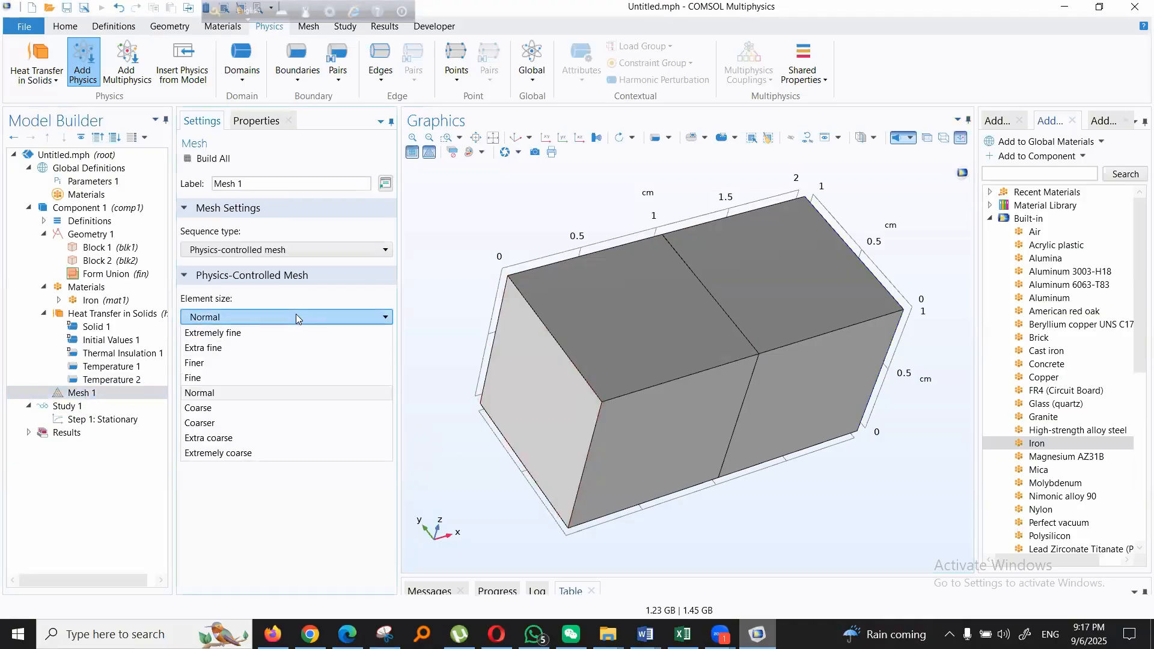
pyautogui.click(259, 392)
pyautogui.click(212, 158)
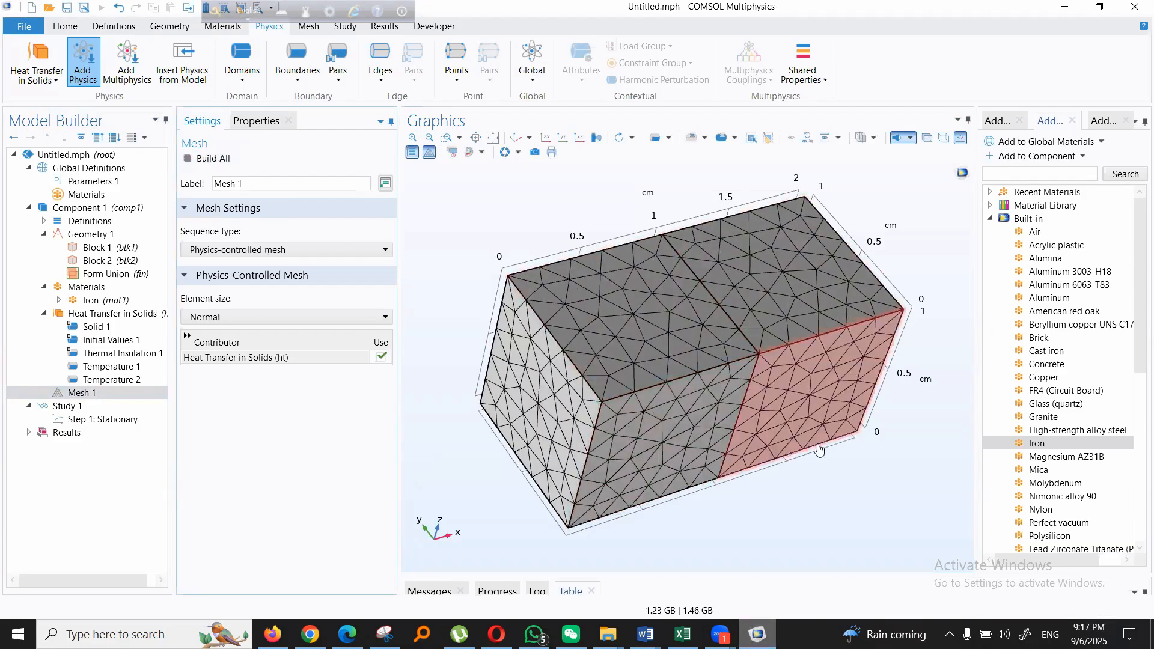
pyautogui.moveTo(810, 478); pyautogui.dragTo(807, 467)
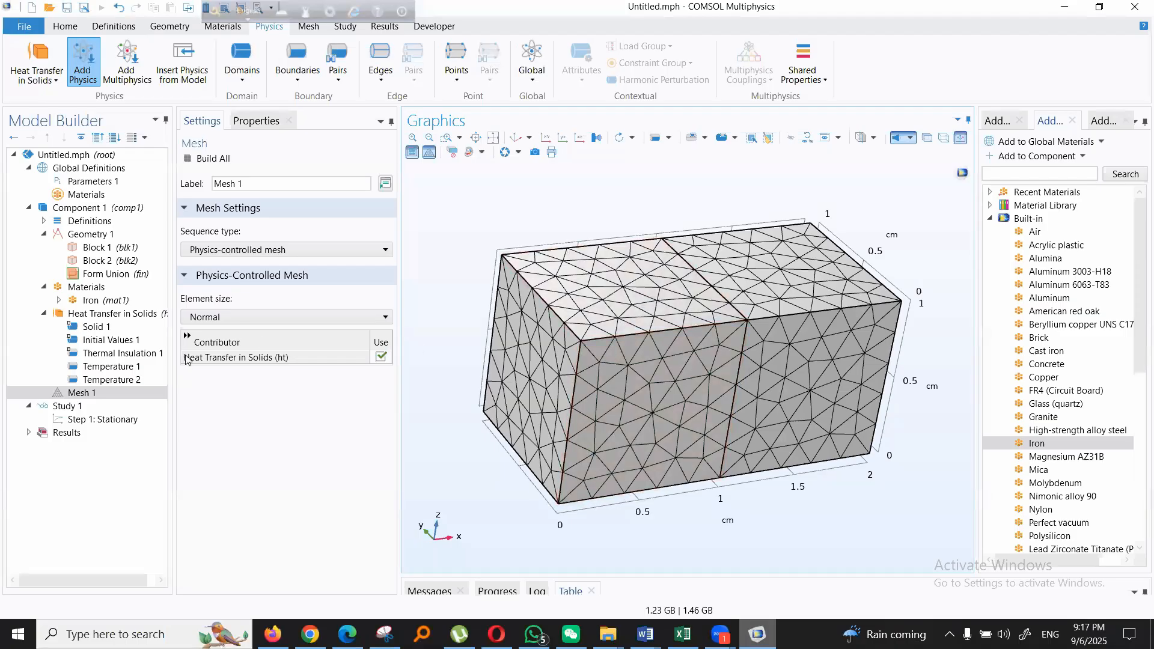
pyautogui.moveTo(868, 347); pyautogui.dragTo(915, 455)
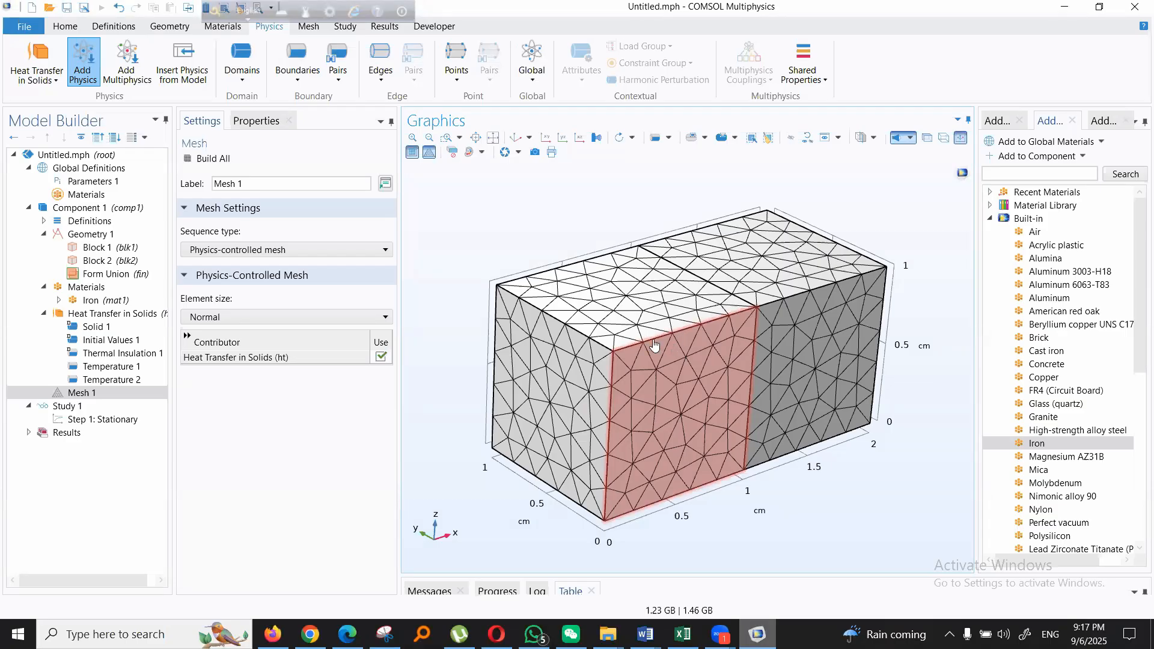
pyautogui.moveTo(864, 475); pyautogui.dragTo(849, 474)
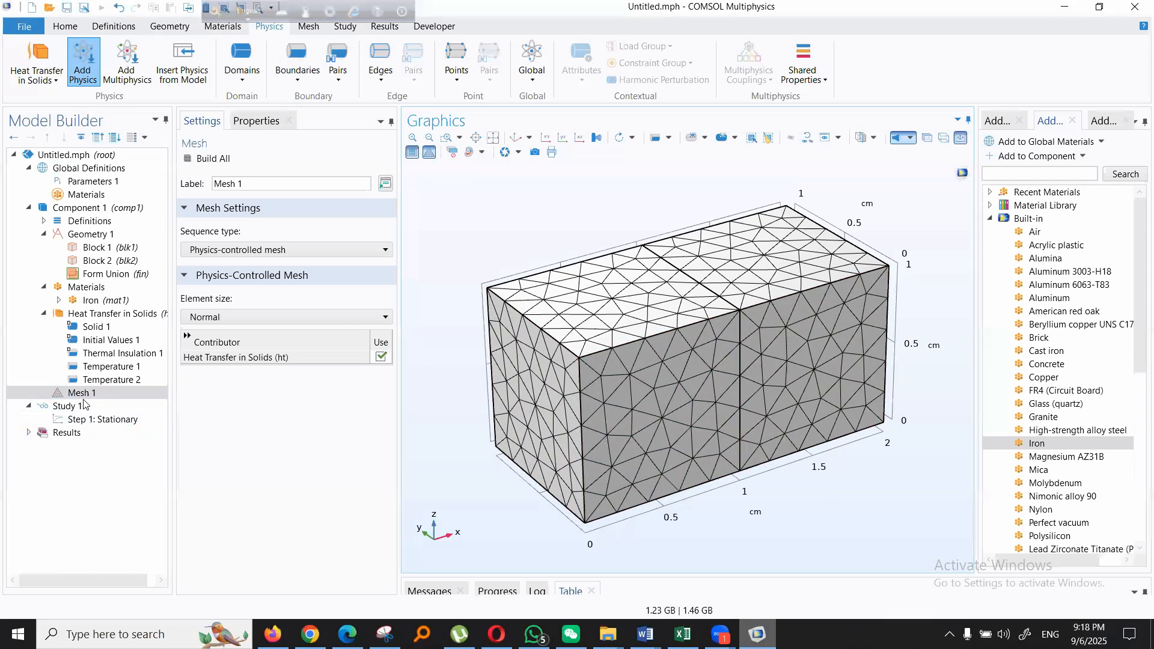
# - Compute Study 1 with its Stationary step for the Heat Transfer in Solids physics
pyautogui.click(63, 407)
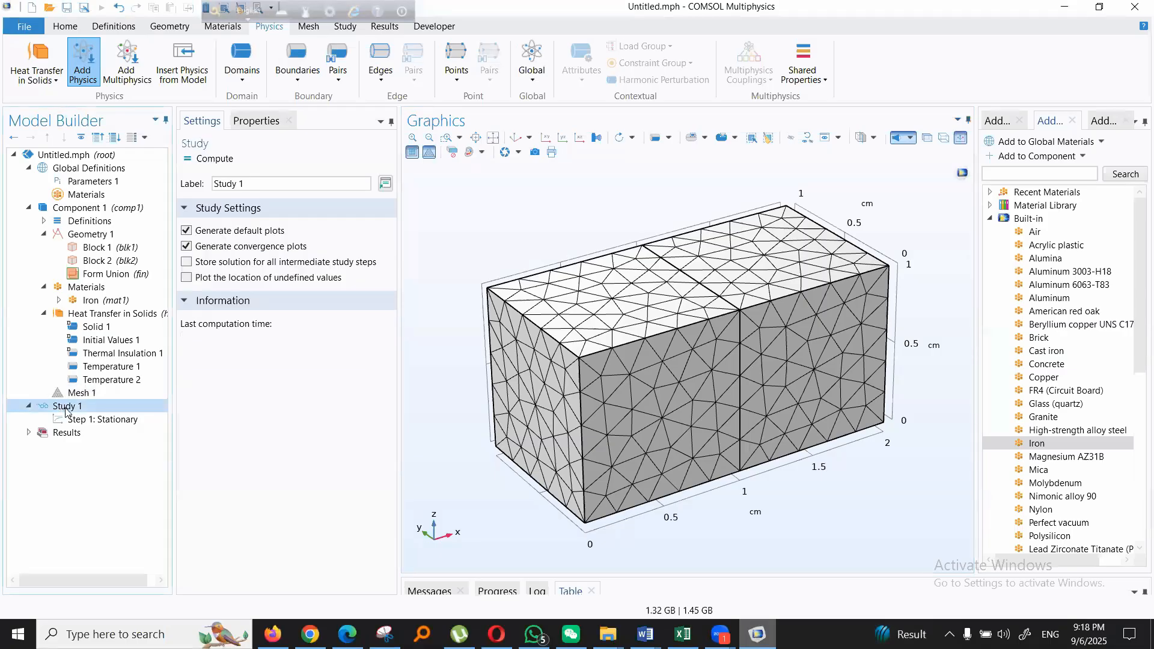
pyautogui.click(114, 421)
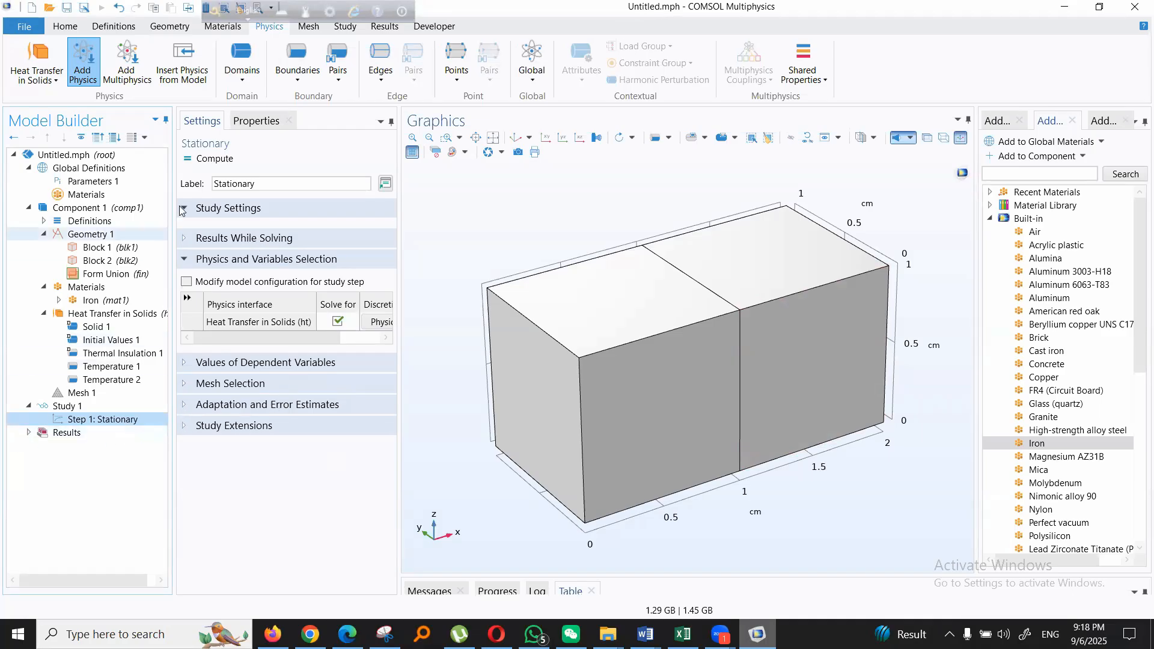
pyautogui.click(219, 159)
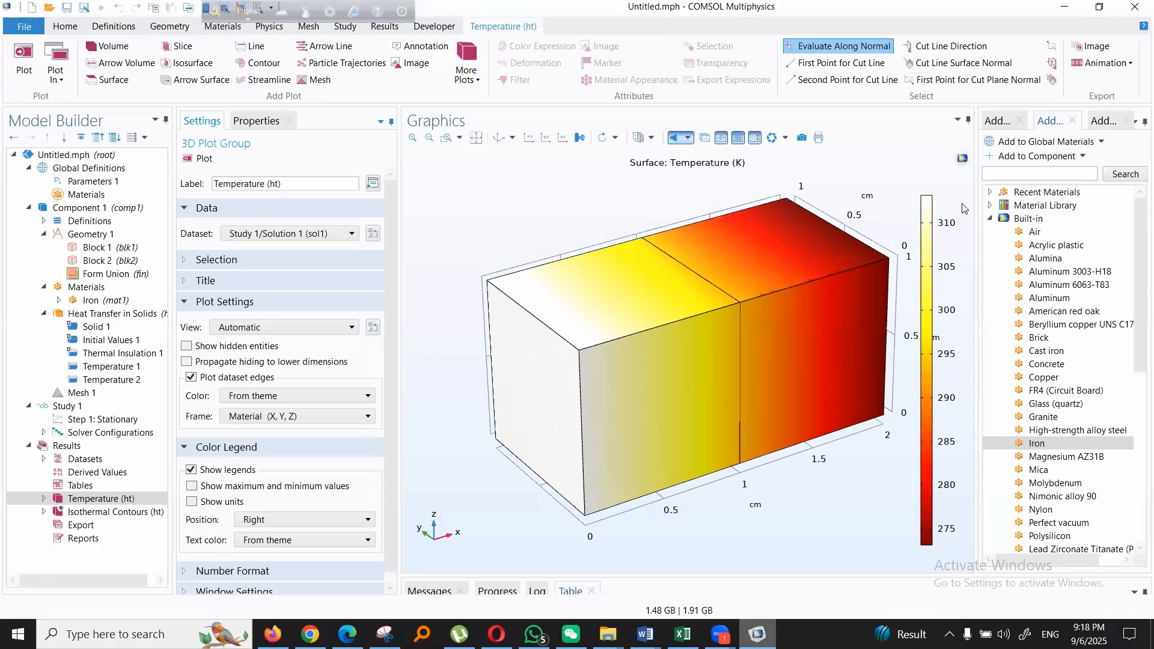
# - Examine the surface temperature plot and the isothermal contours of the two blocks from different angles
pyautogui.moveTo(813, 443)
pyautogui.mouseDown()
pyautogui.moveTo(775, 445)
pyautogui.moveTo(835, 437)
pyautogui.mouseUp()
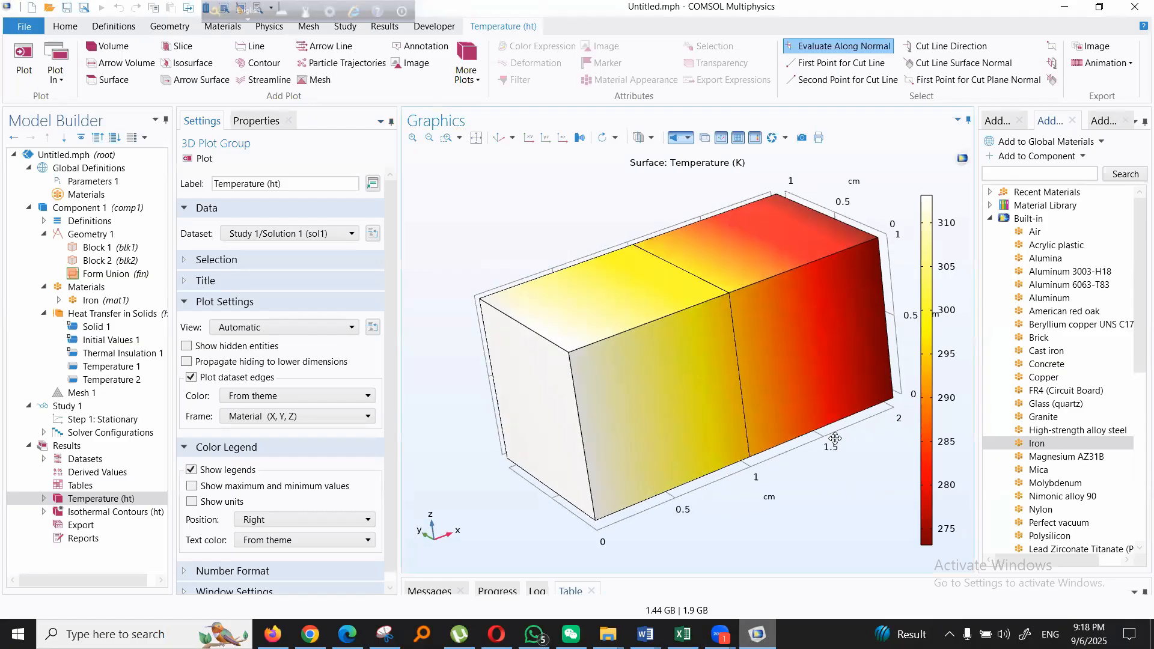
pyautogui.click(94, 514)
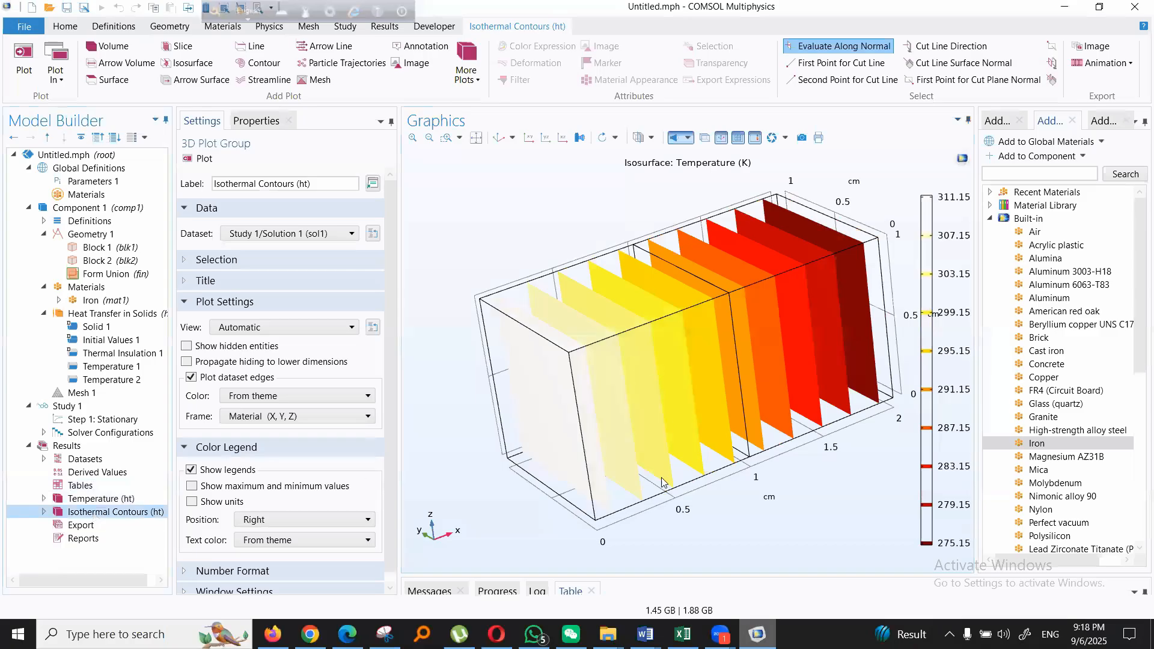
pyautogui.moveTo(836, 467); pyautogui.dragTo(736, 484)
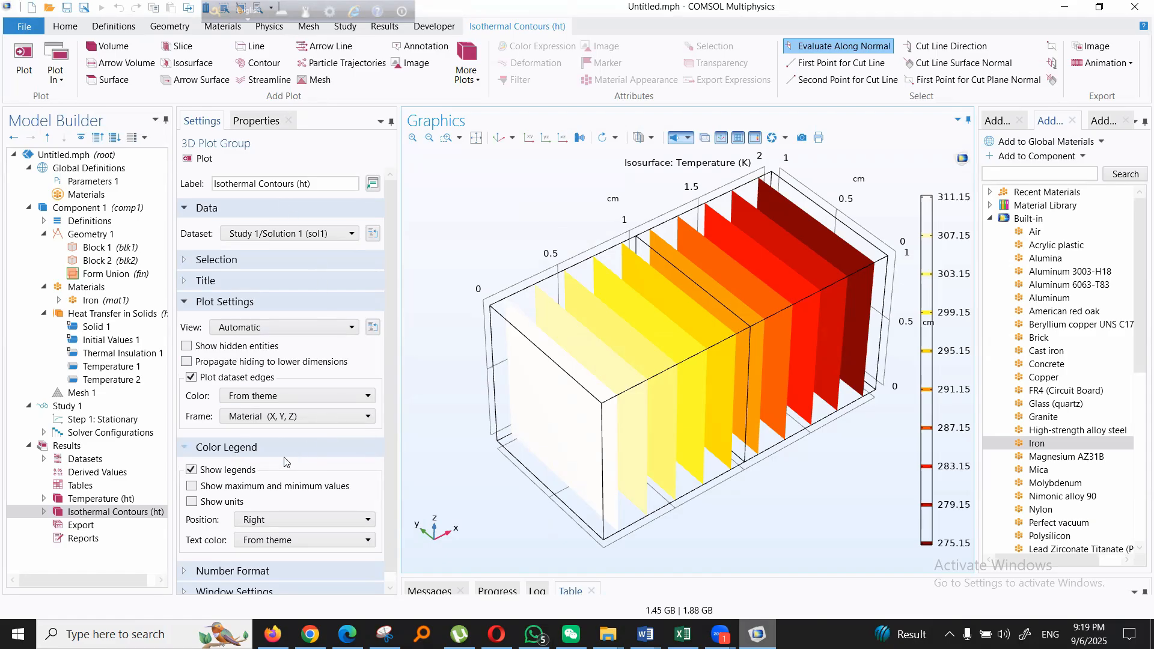
pyautogui.scroll(-1, 259, 417)
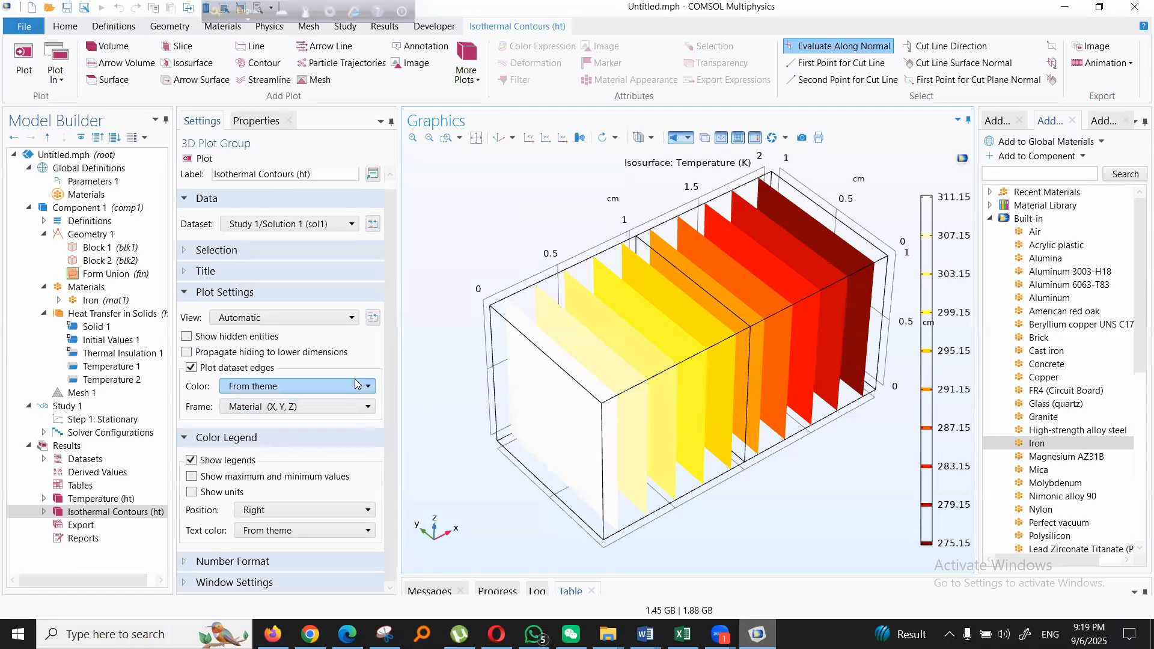
# - Review the geometry settings of Block 1 and Block 2
pyautogui.click(95, 249)
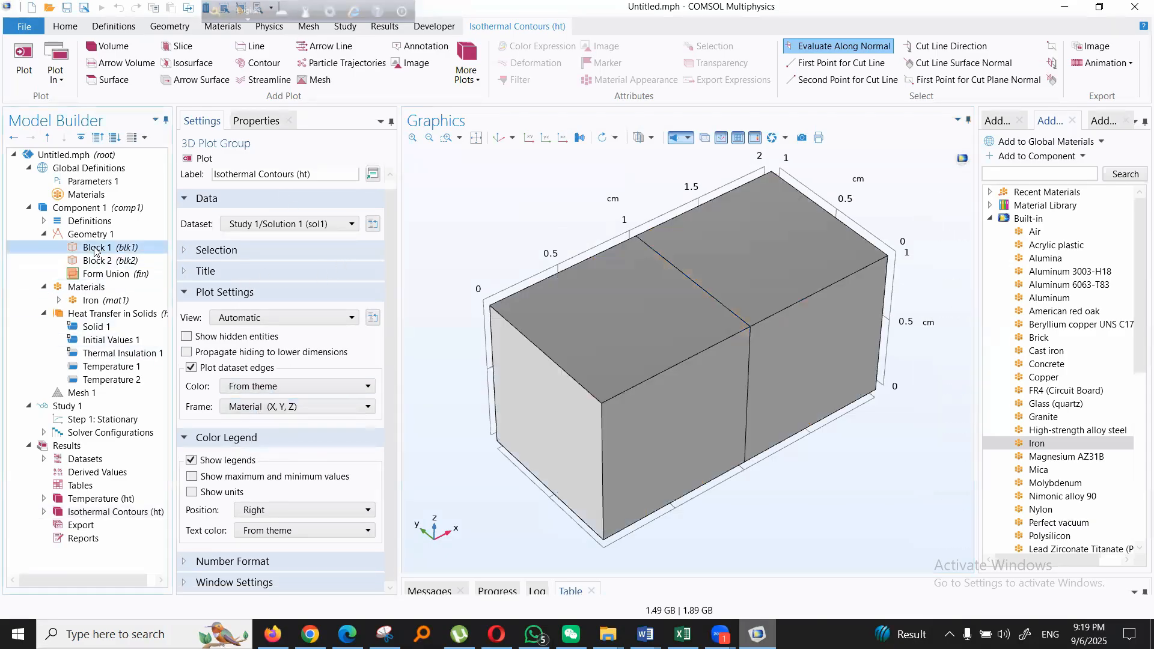
pyautogui.press('Tab')
pyautogui.press('Tab')
pyautogui.click(114, 261)
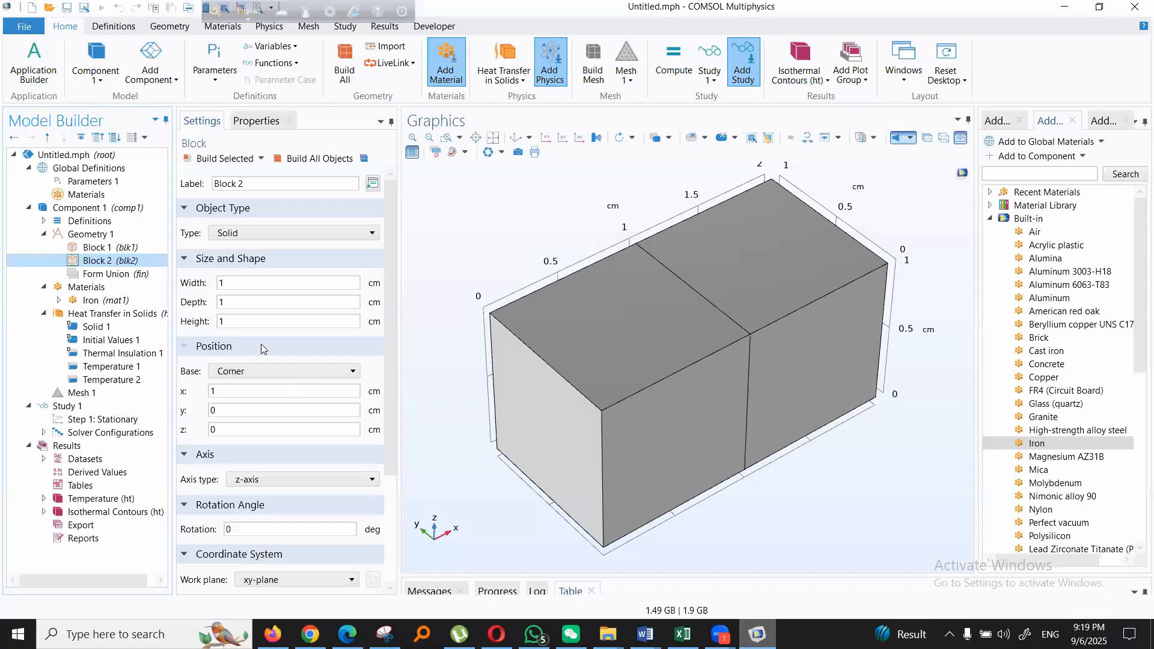
# - Start a new 3D model with the Model Wizard and add the Heat Transfer in Solids physics interface
pyautogui.click(23, 28)
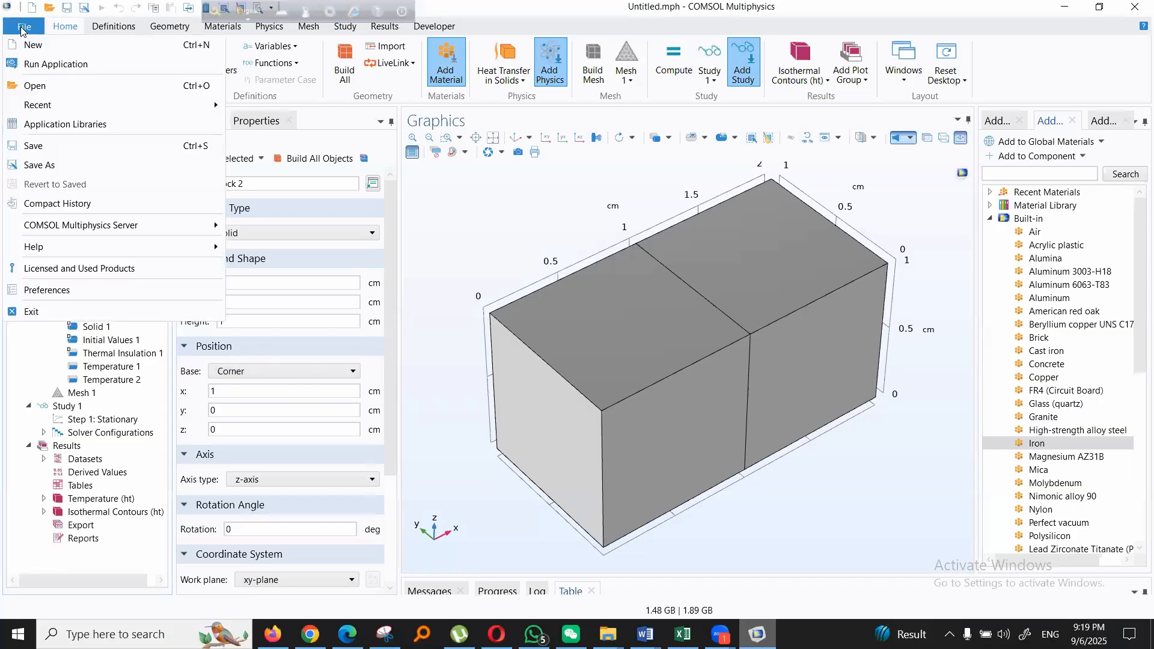
pyautogui.click(33, 45)
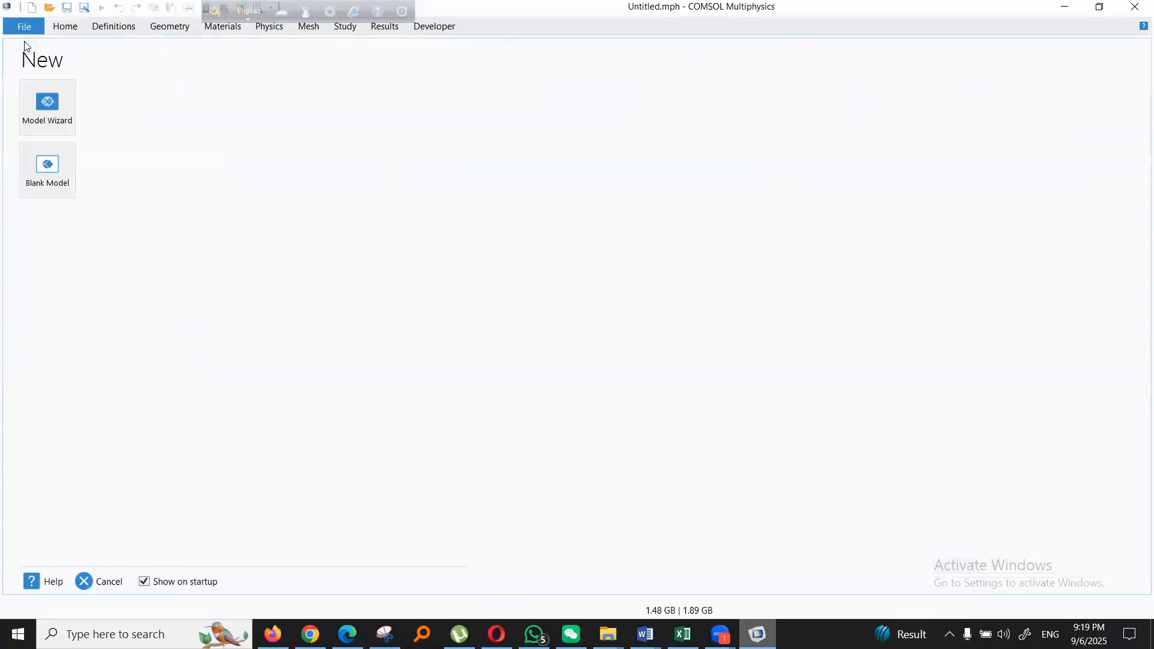
pyautogui.click(38, 102)
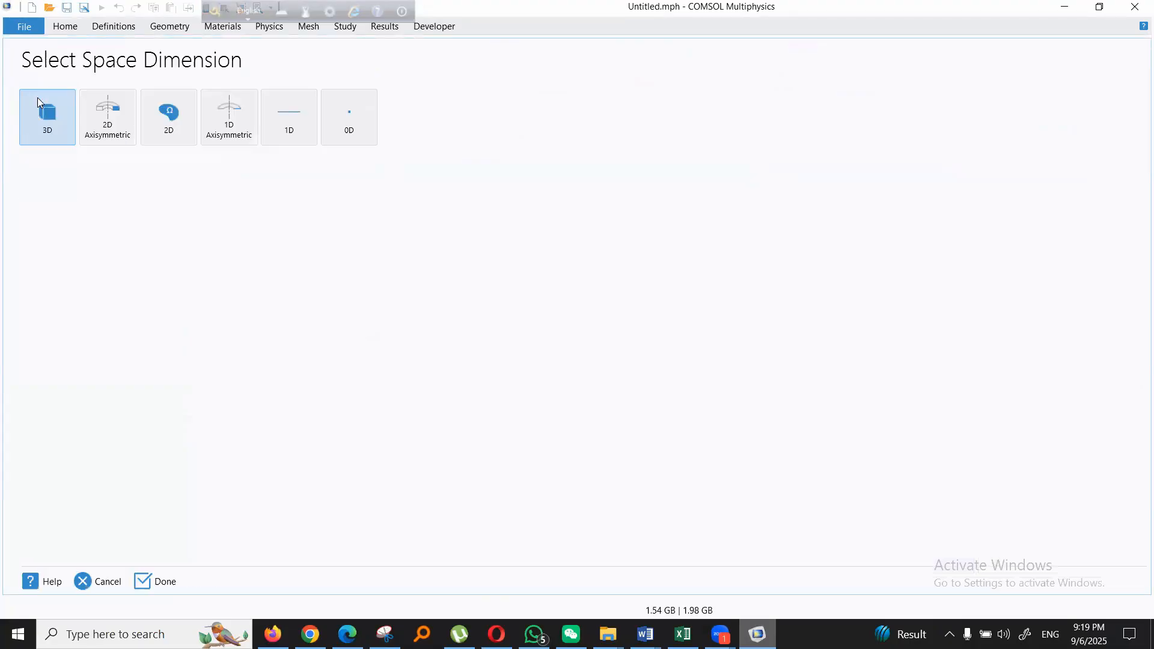
pyautogui.click(36, 119)
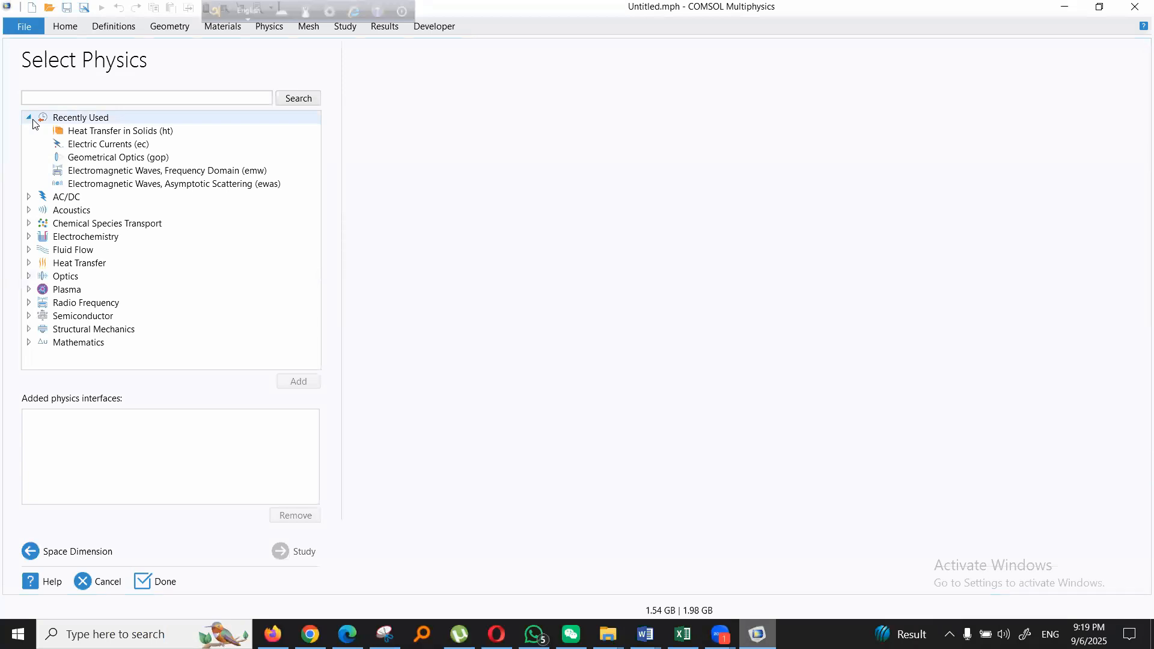
pyautogui.click(126, 131)
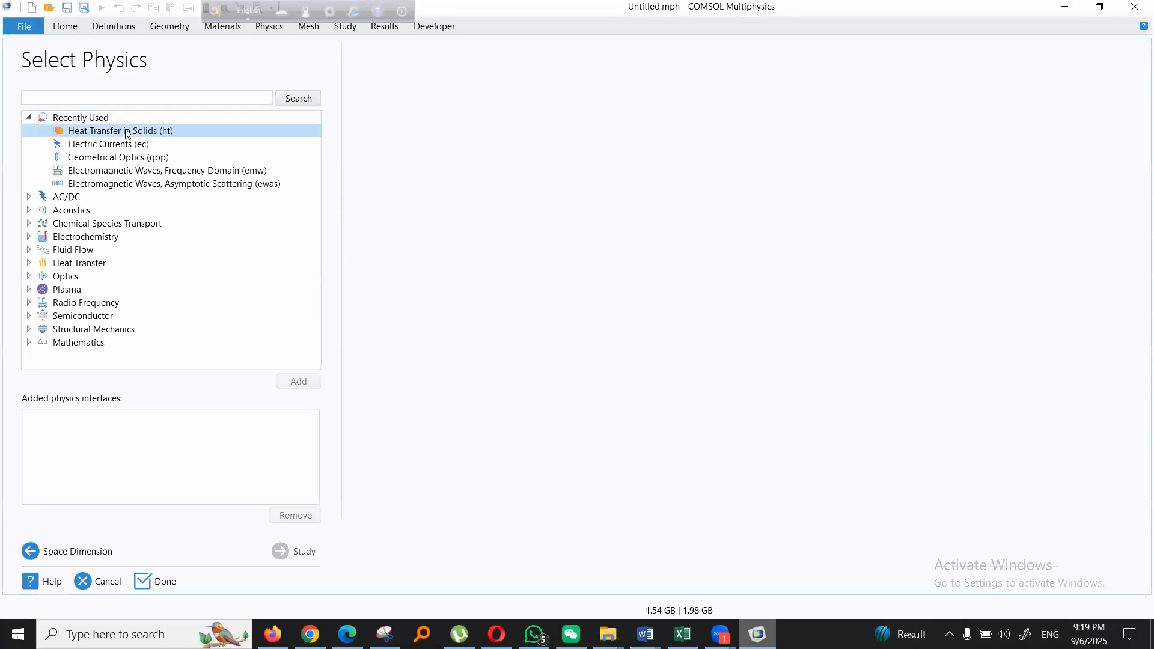
pyautogui.click(298, 381)
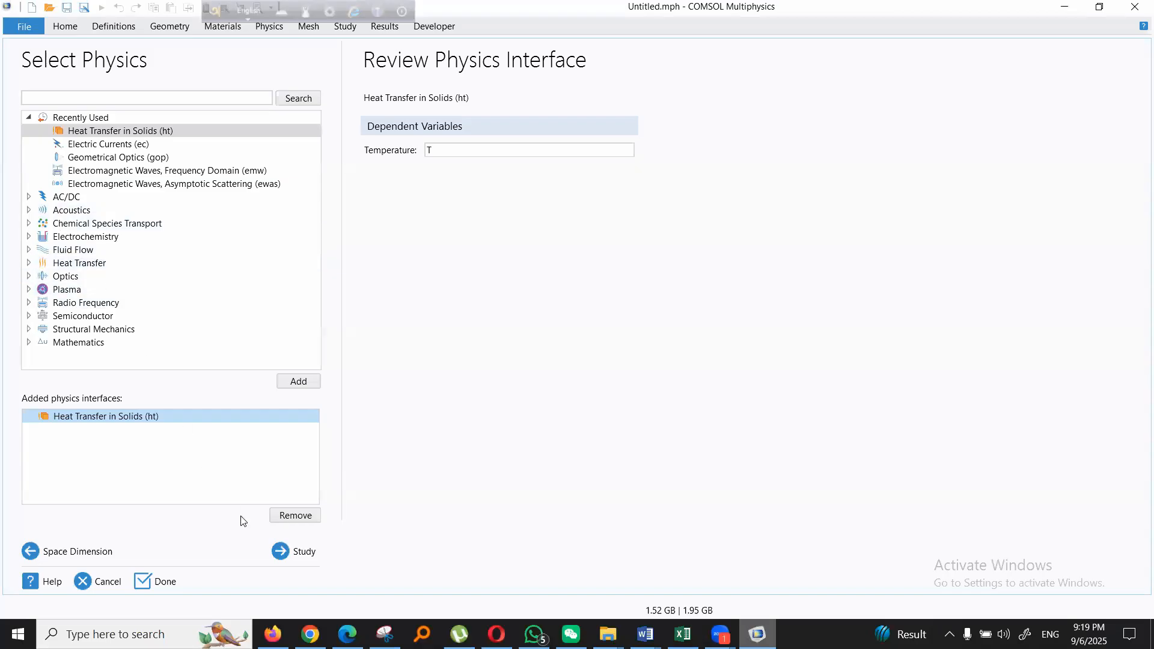
# - Add a Stationary study to the new model and finish the wizard without saving the previous model
pyautogui.click(301, 552)
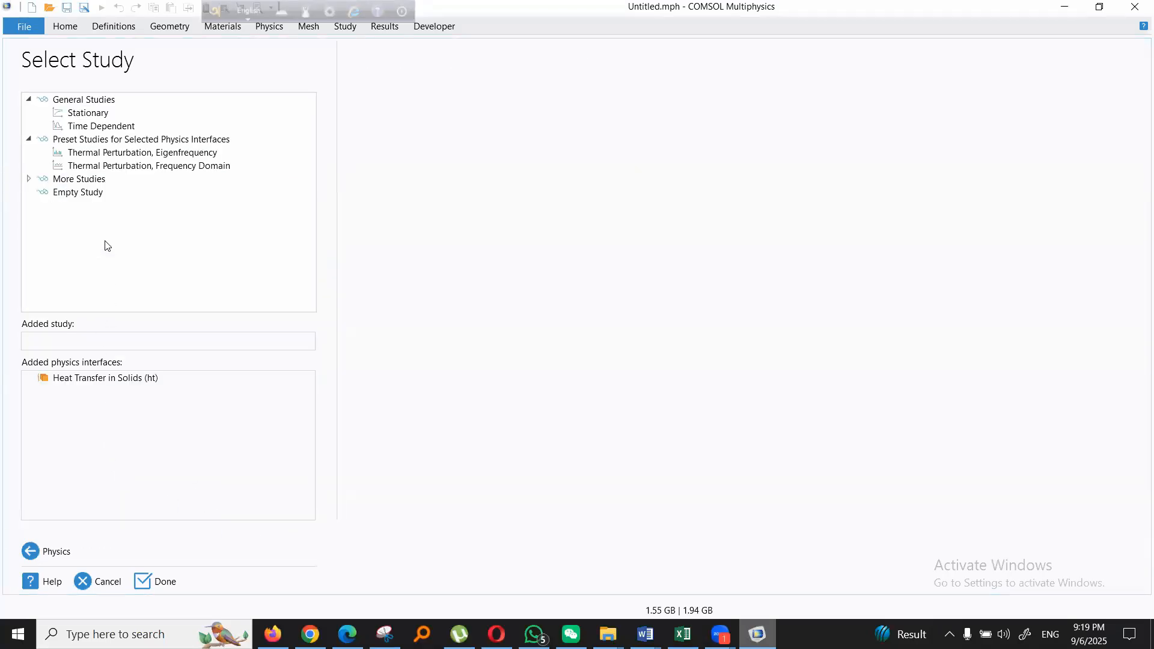
pyautogui.click(95, 112)
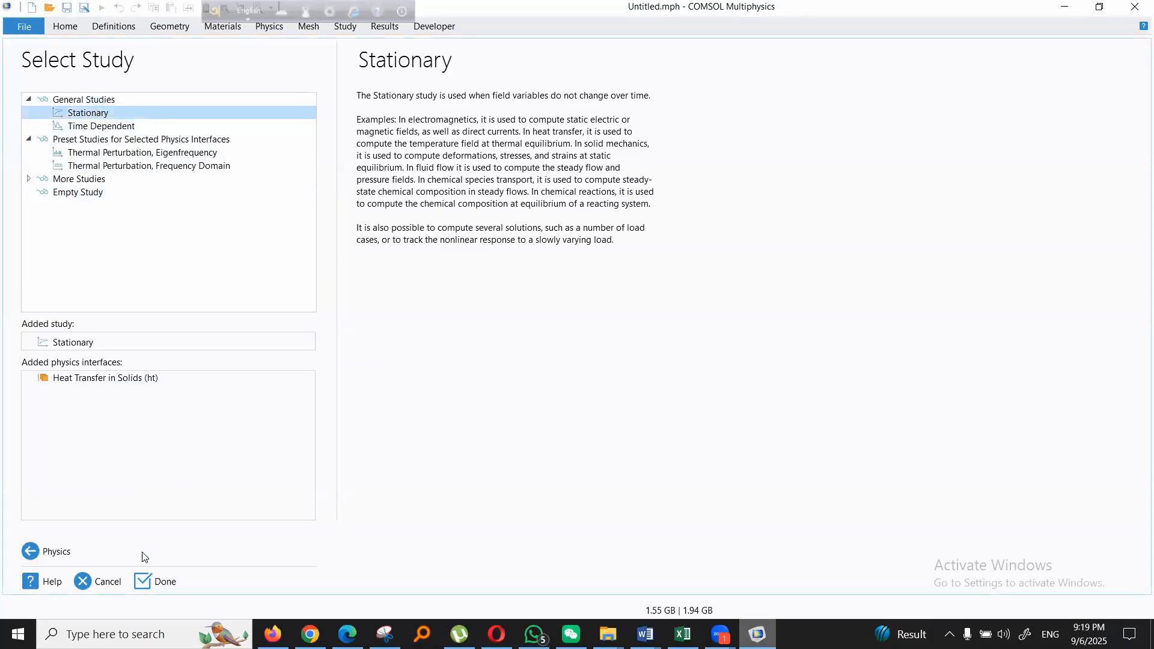
pyautogui.click(151, 582)
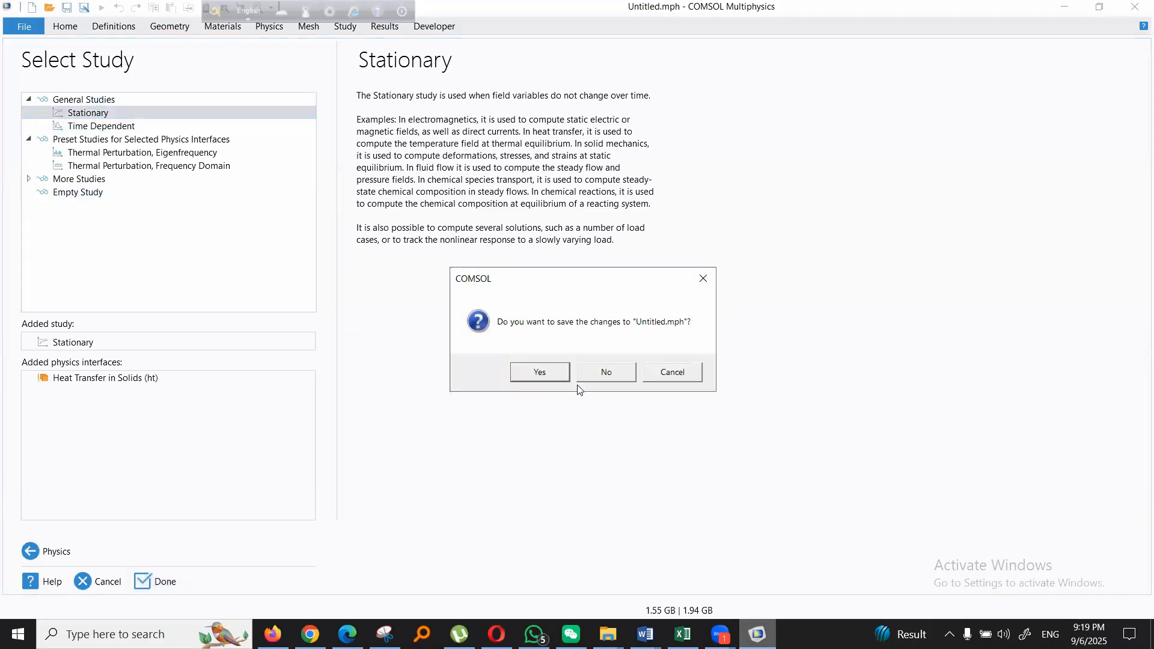
pyautogui.click(604, 372)
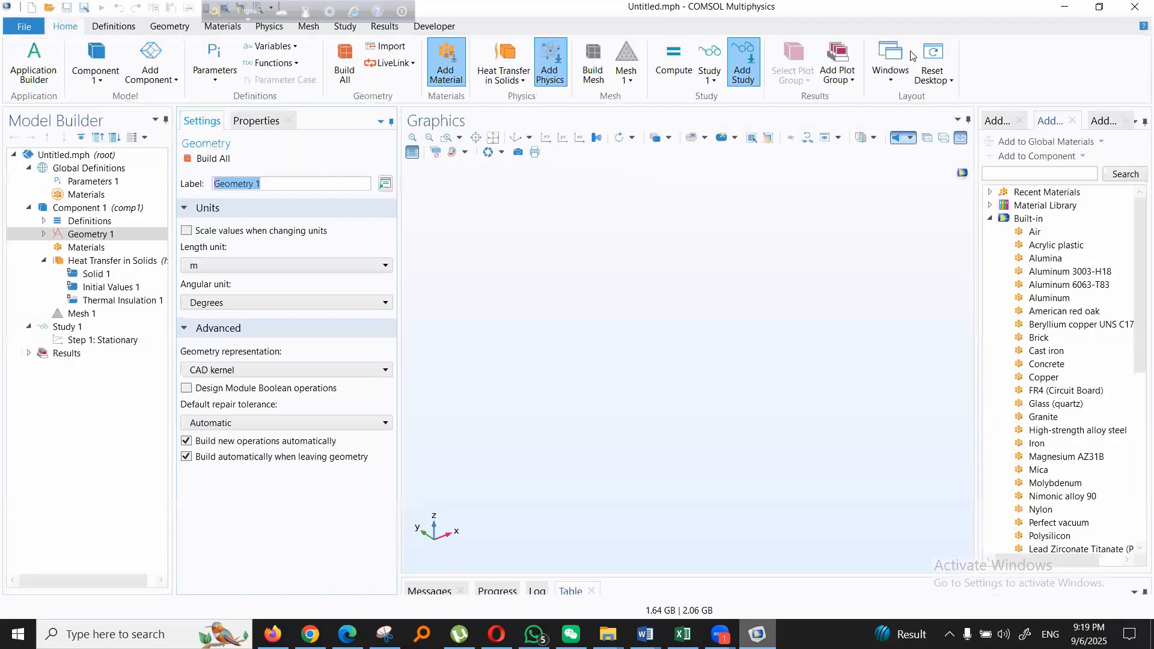
pyautogui.click(105, 234)
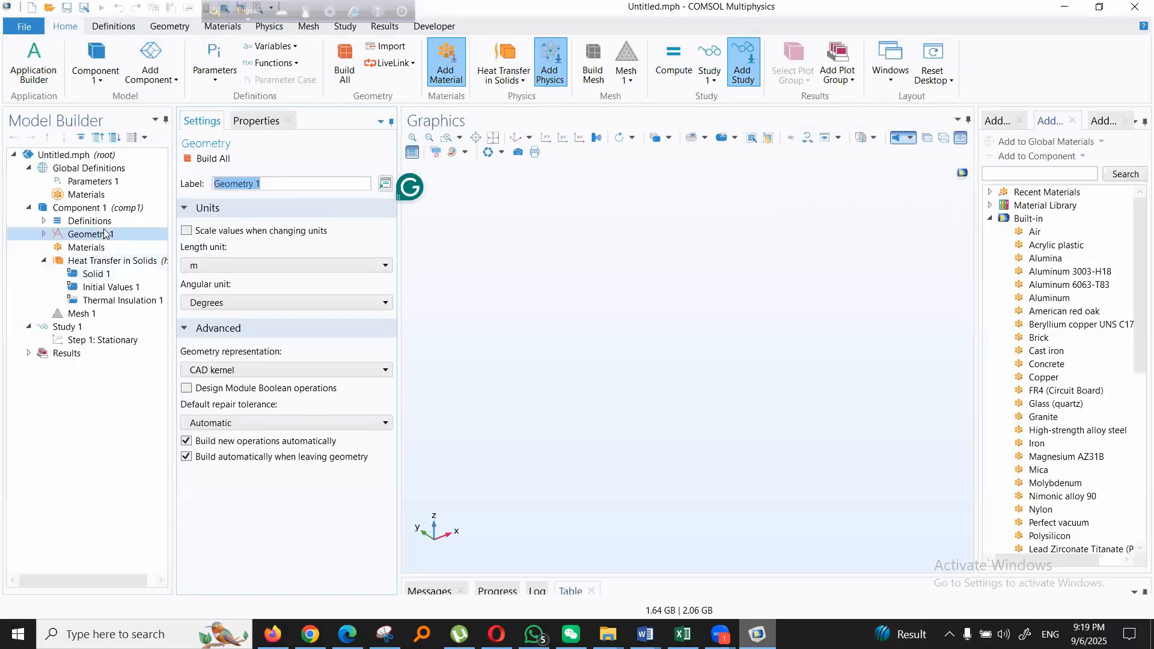
pyautogui.click(90, 180)
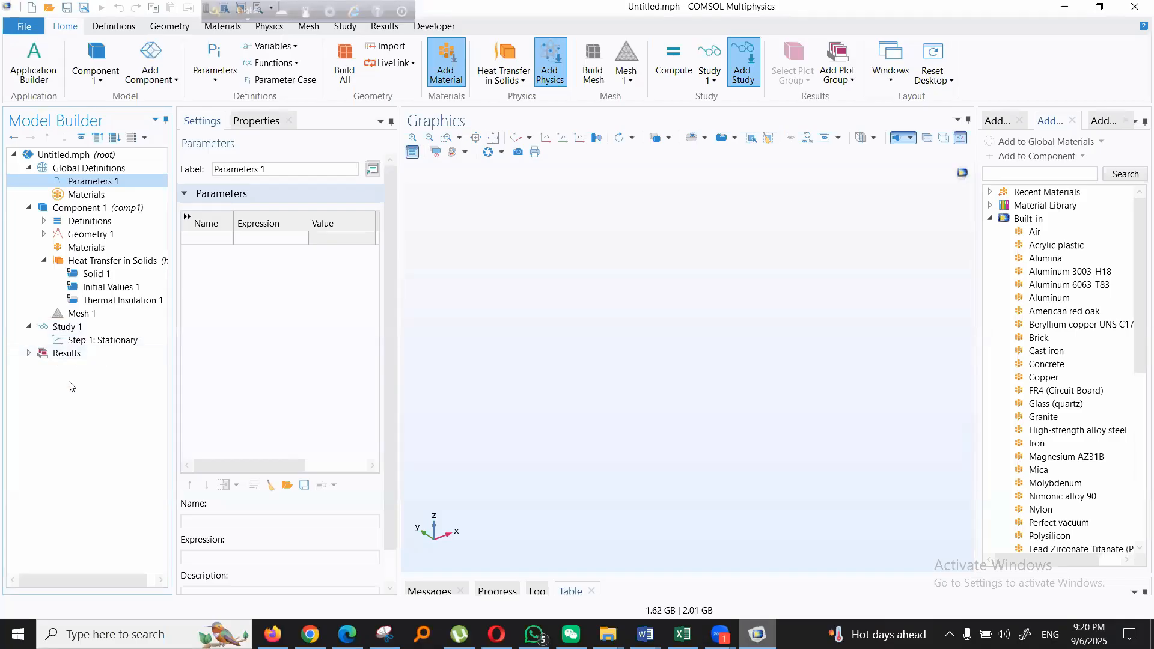
pyautogui.click(71, 171)
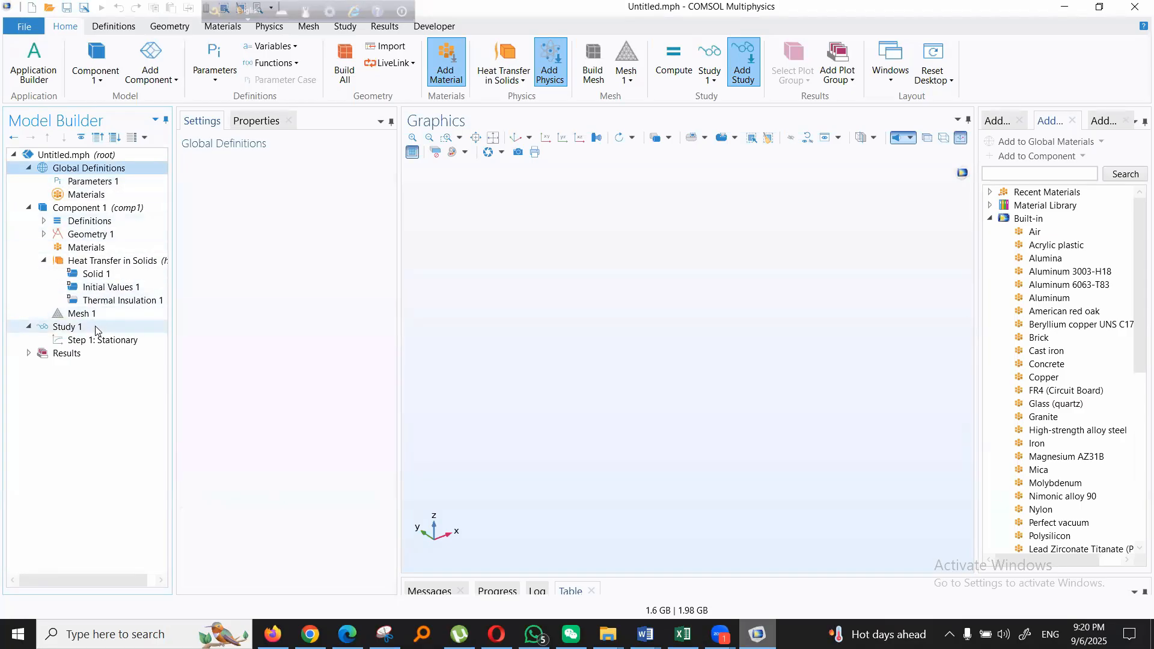
pyautogui.click(78, 182)
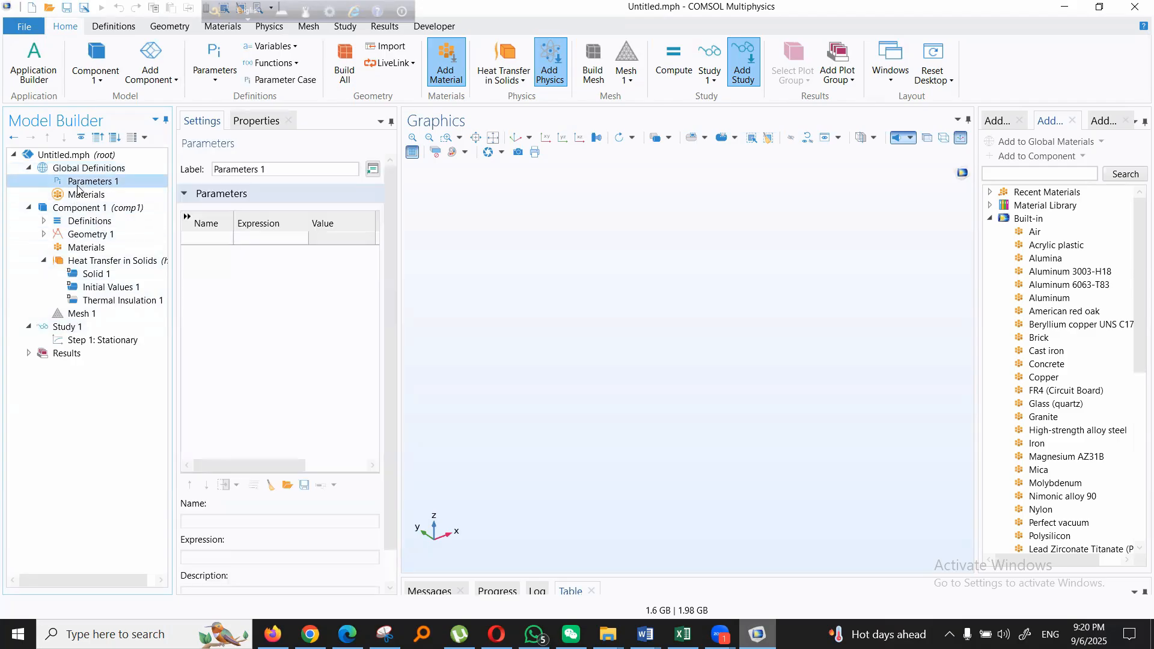
pyautogui.click(80, 235)
pyautogui.rightClick(80, 236)
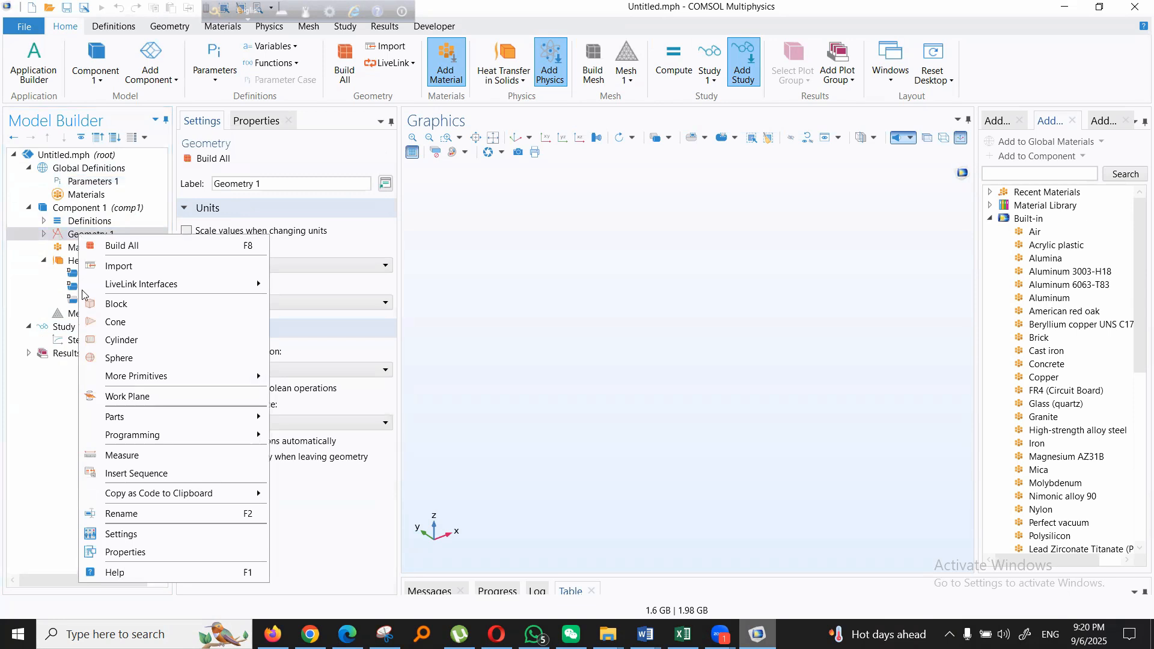
pyautogui.click(115, 28)
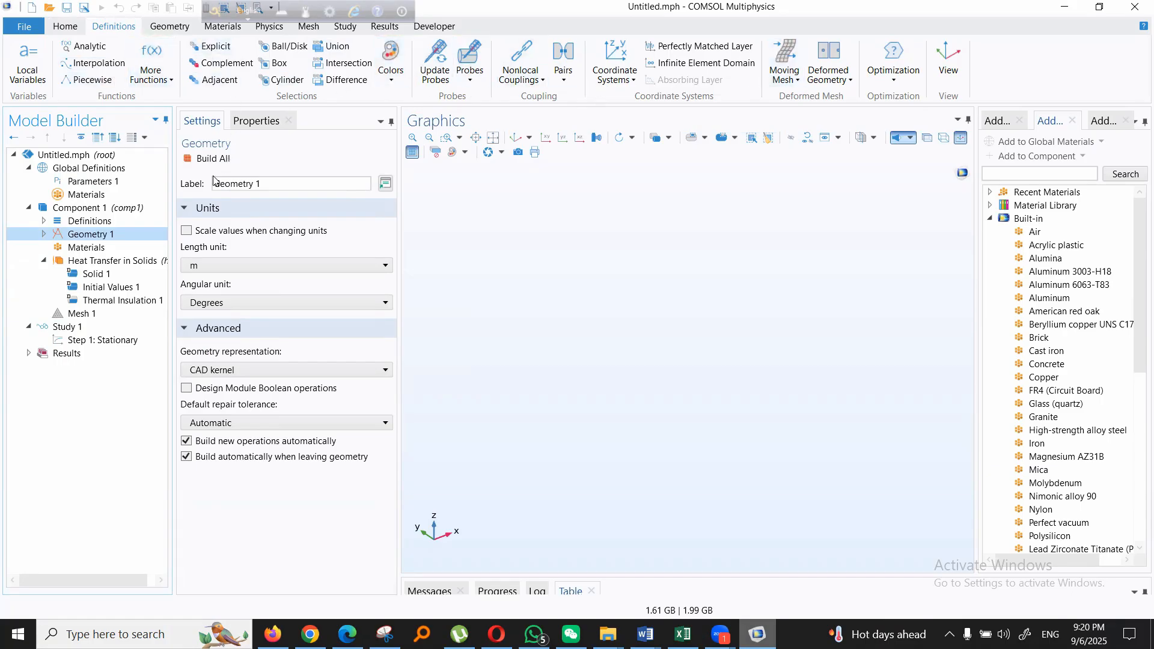
pyautogui.click(75, 156)
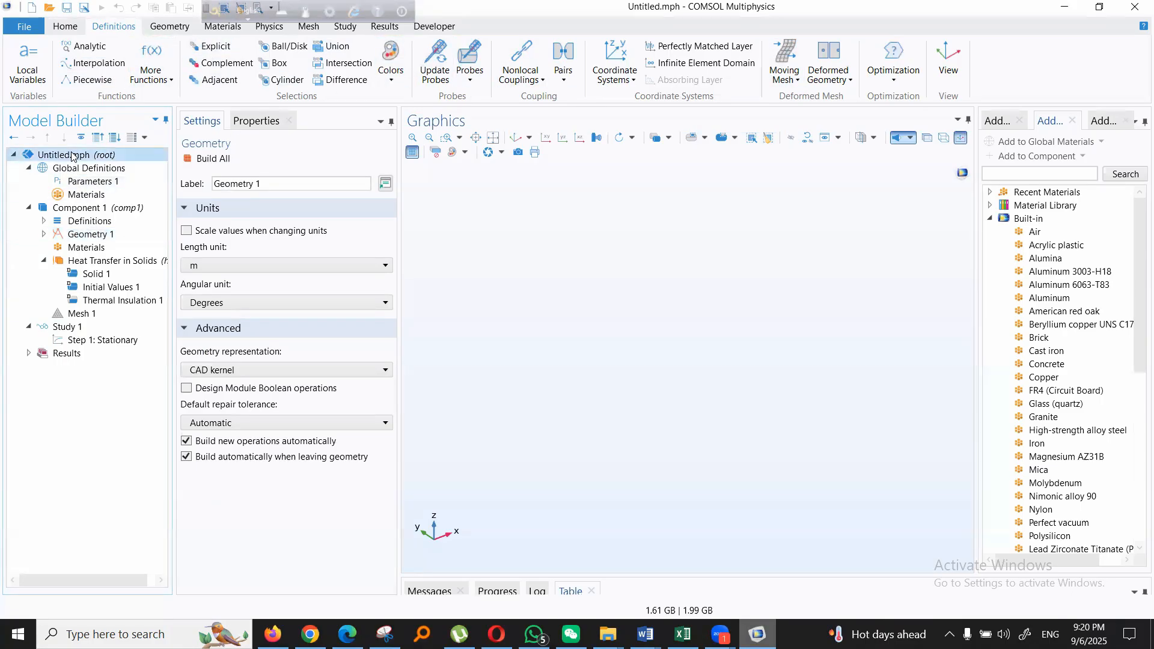
# - Add a global parameter named L with the expression 15[Cm] in Parameters 1
pyautogui.click(77, 183)
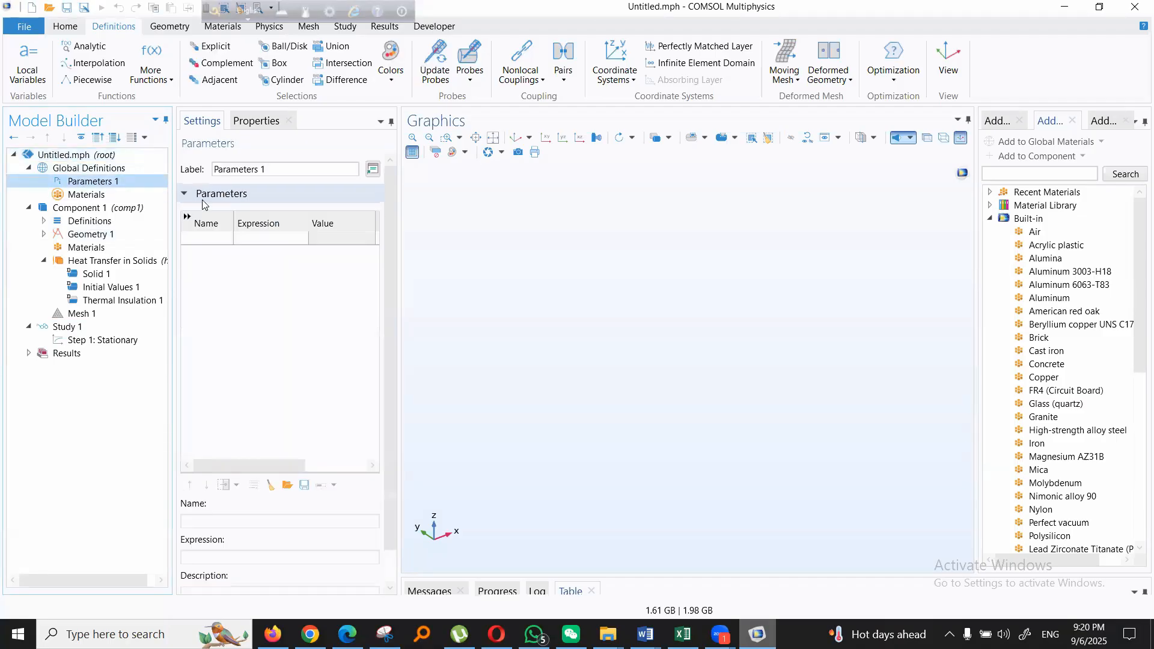
pyautogui.click(207, 239)
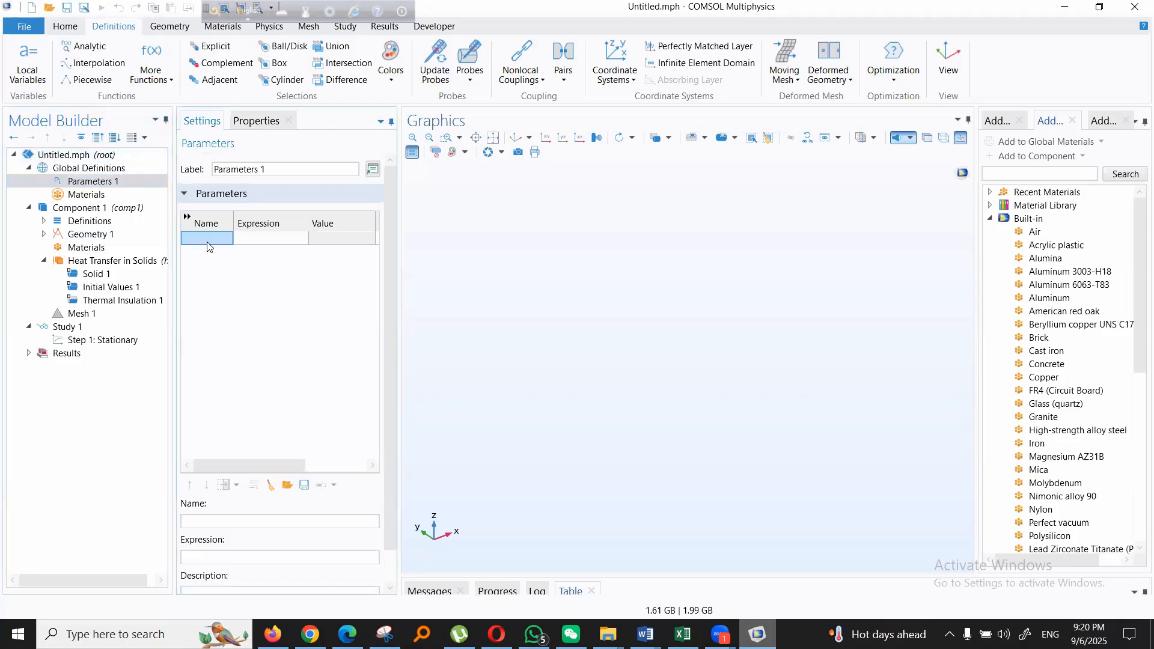
pyautogui.write('L')
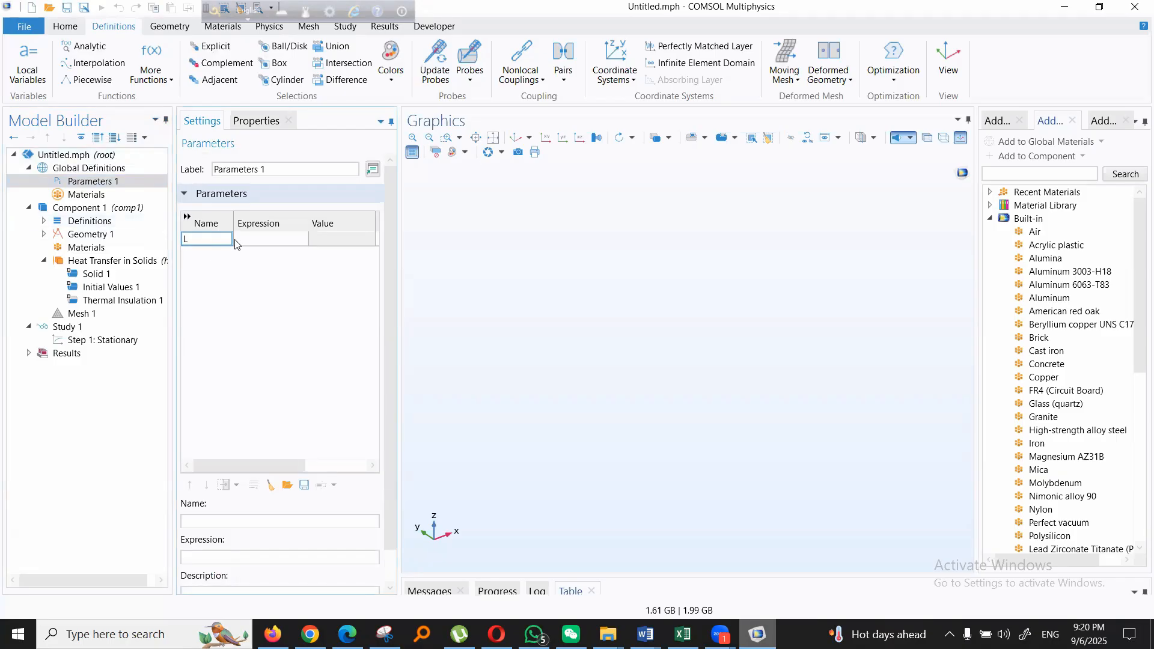
pyautogui.click(280, 240)
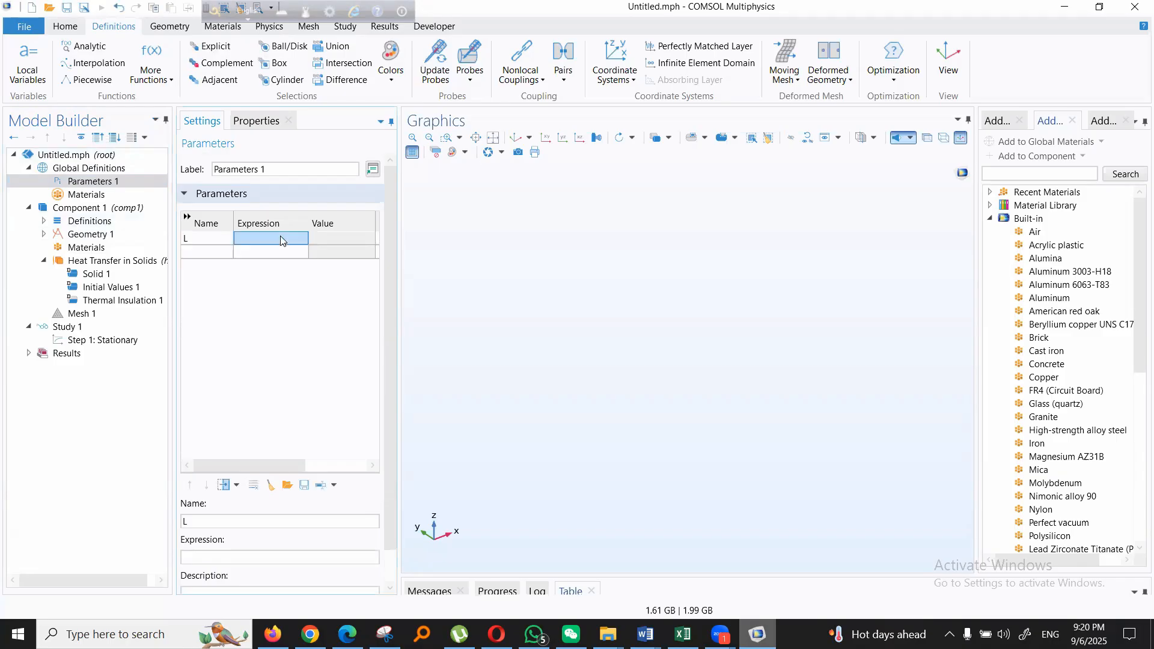
pyautogui.write('151')
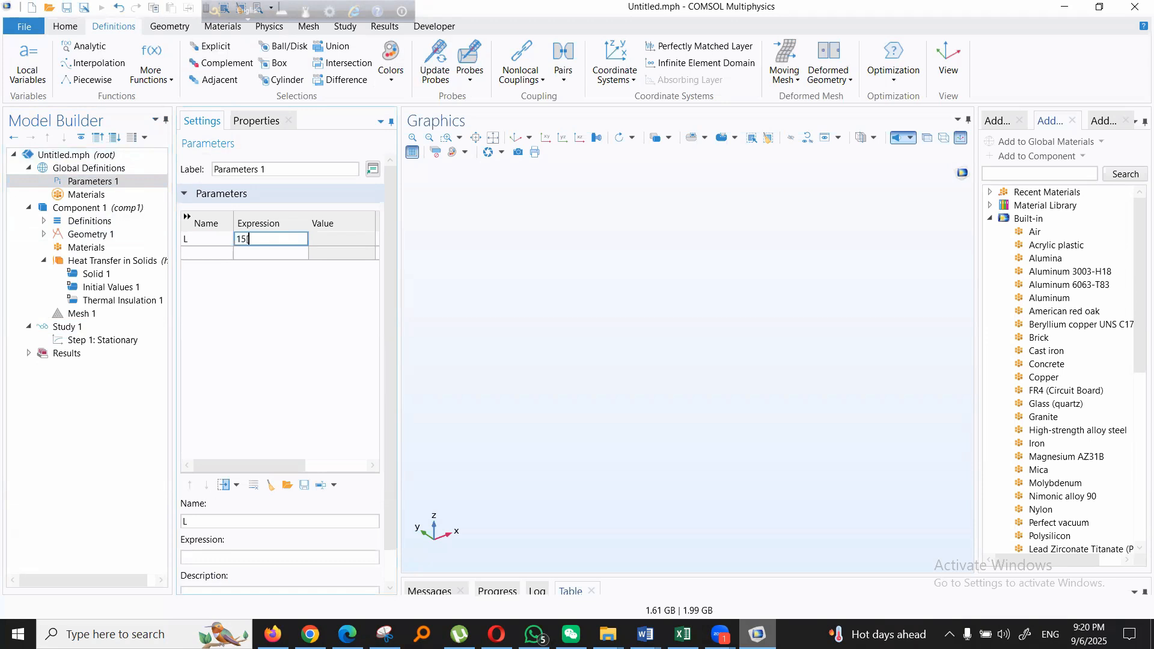
pyautogui.write('cm')
pyautogui.press('Return')
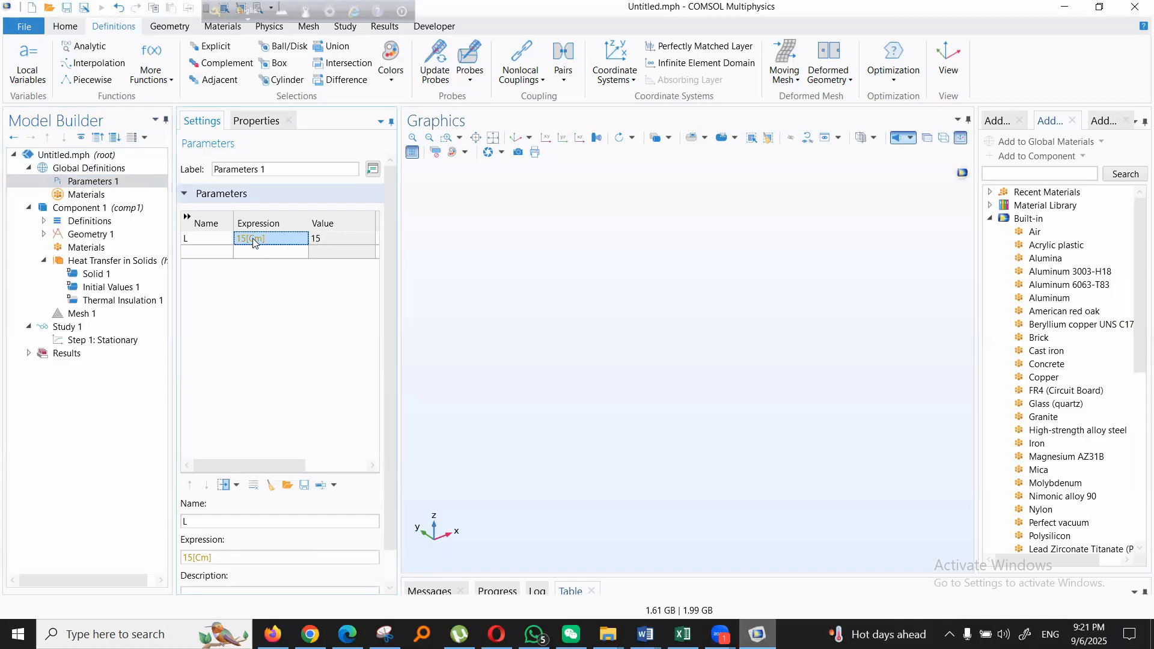
# - Correct the unit in parameter L's expression so that it reads 15[cm], and check its evaluated value
pyautogui.moveTo(253, 242)
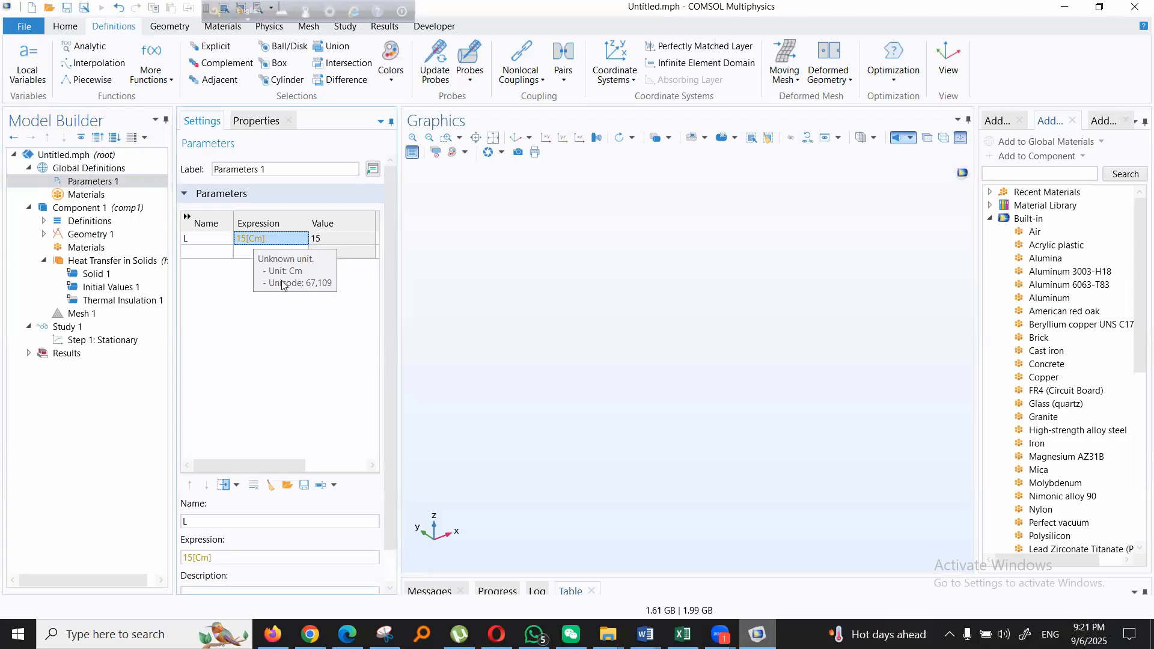
pyautogui.click(251, 241)
pyautogui.press('BackSpace')
pyautogui.write('c')
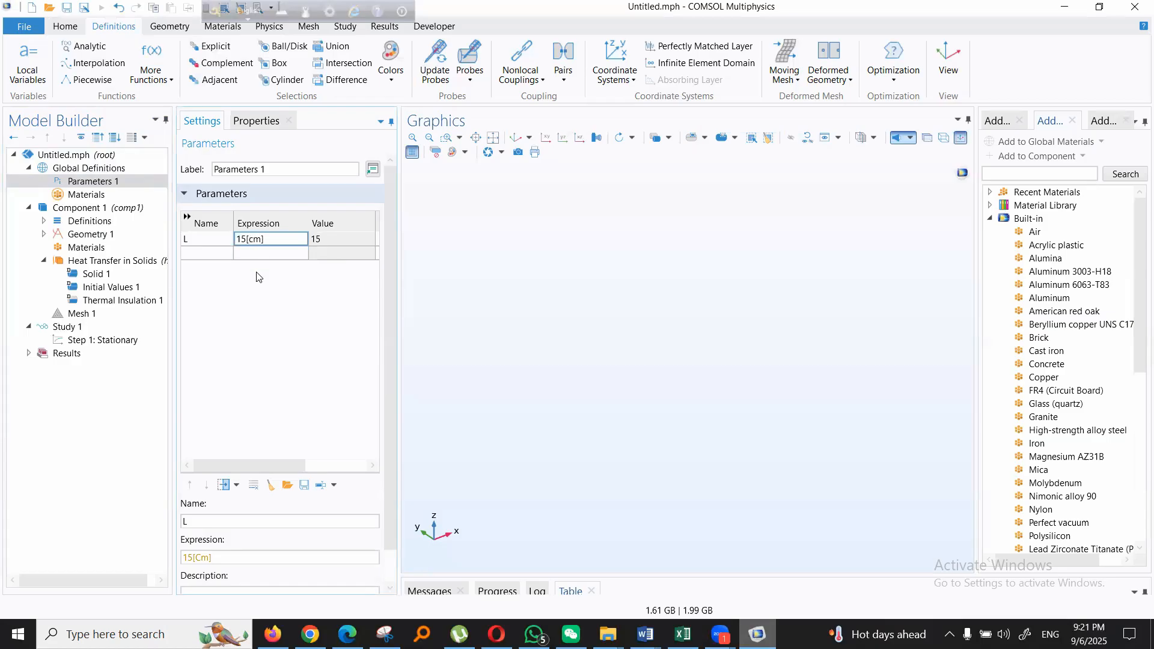
pyautogui.click(266, 253)
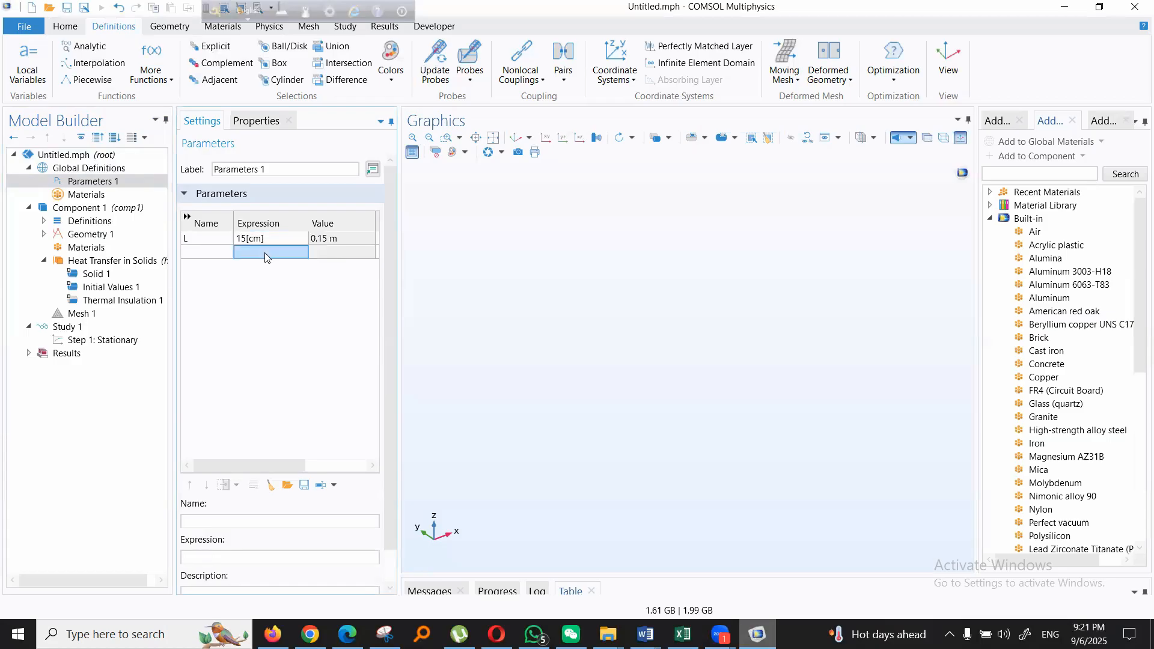
pyautogui.click(340, 240)
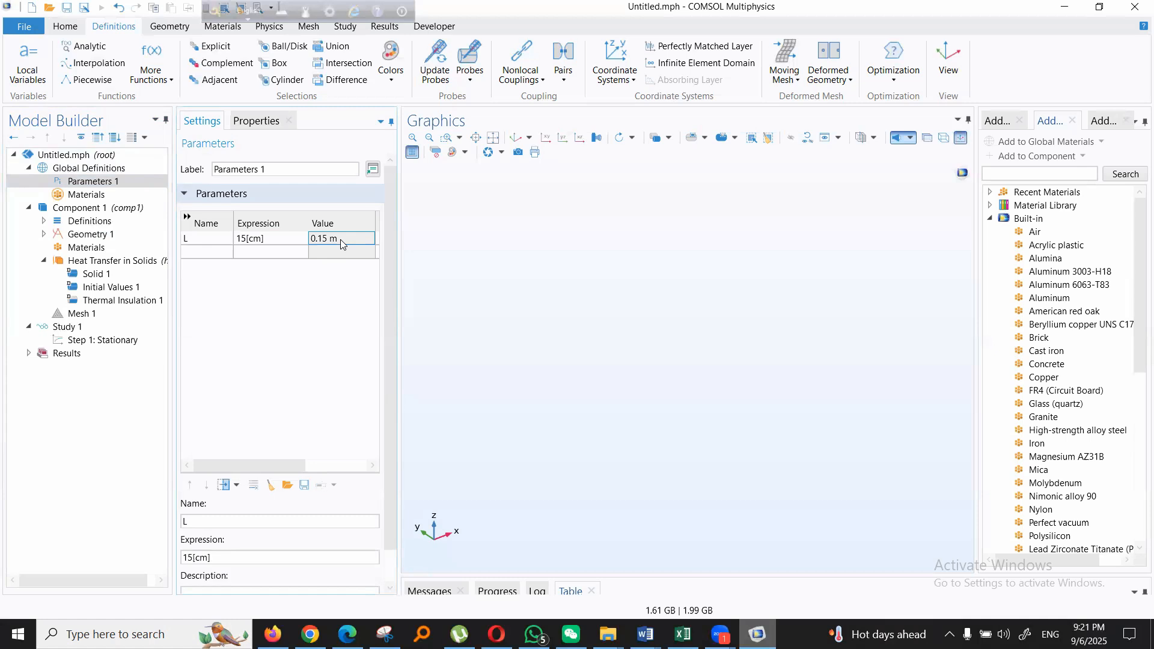
# - Add a global parameter named b with the expression 0.5[cm] below parameter L
pyautogui.click(197, 252)
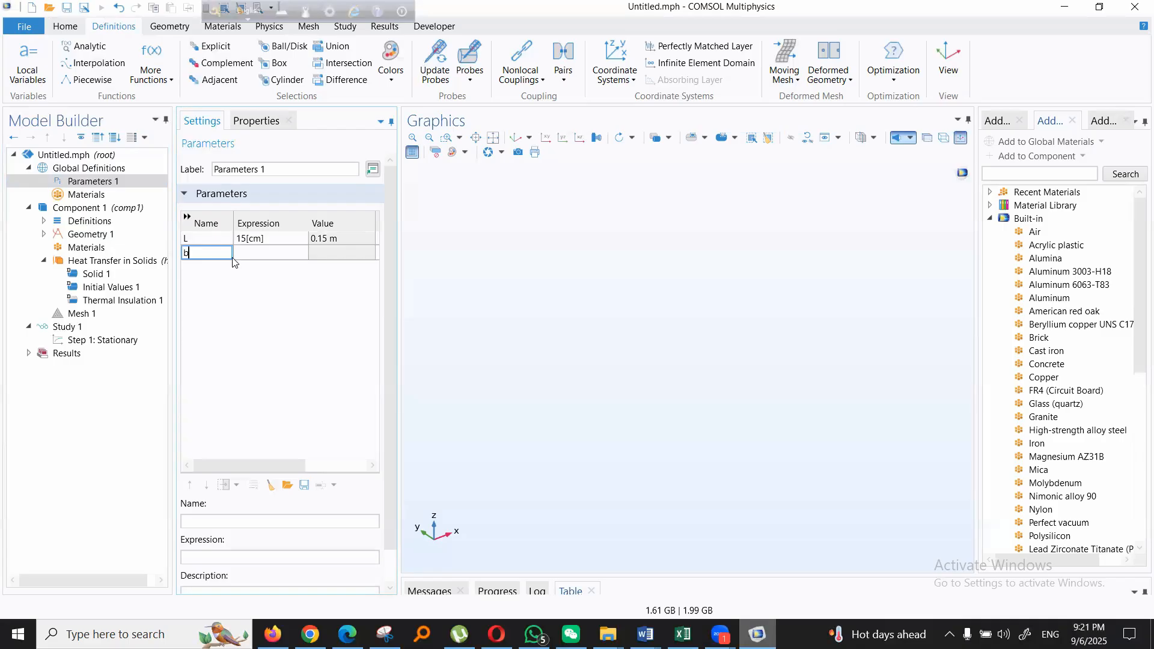
pyautogui.click(259, 256)
pyautogui.click(259, 257)
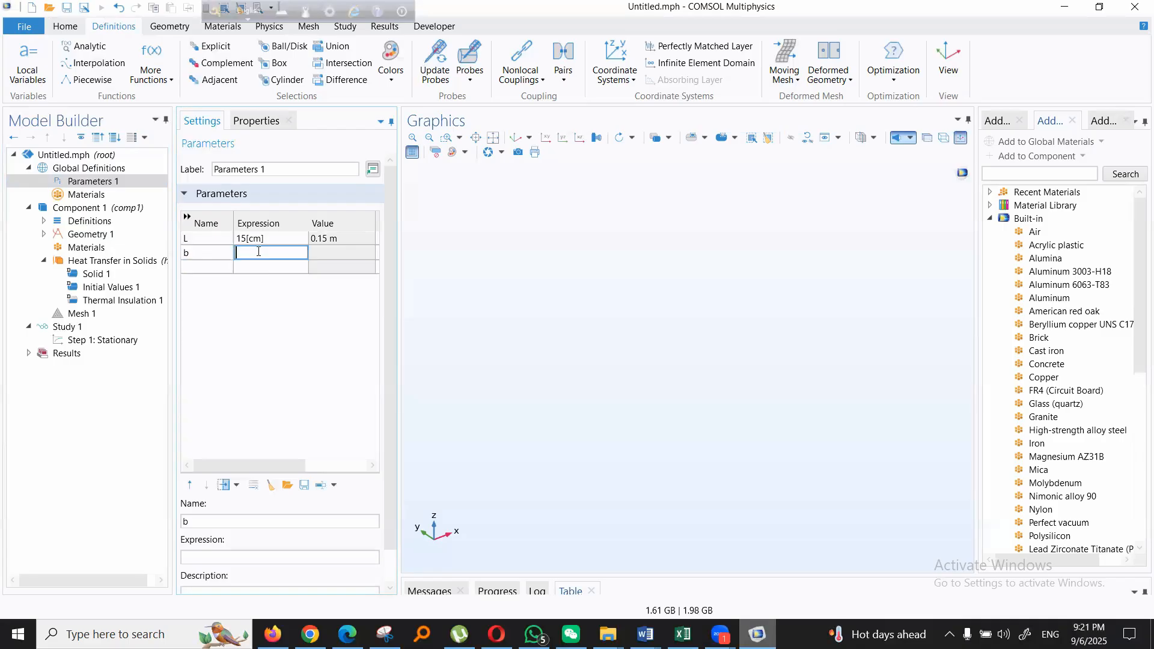
pyautogui.write('0.5[cm')
pyautogui.press('Return')
# - Add a global parameter named W, in upper case, with the expression 2[cm]
pyautogui.click(212, 269)
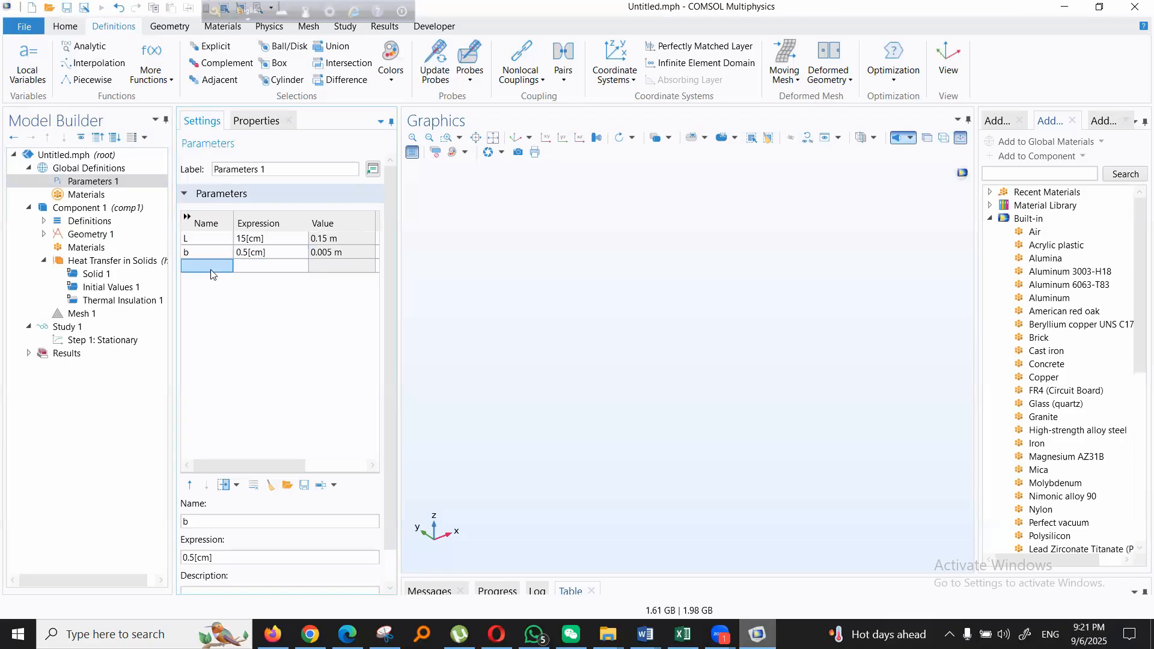
pyautogui.write('w')
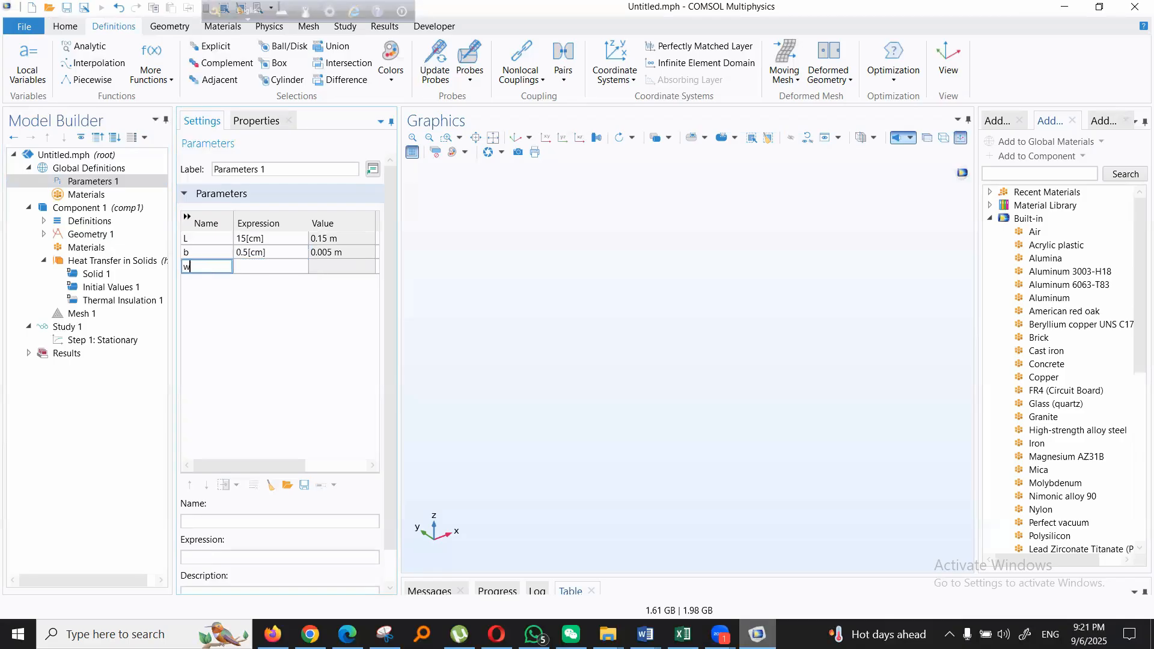
pyautogui.press('BackSpace')
pyautogui.write('W')
pyautogui.click(258, 268)
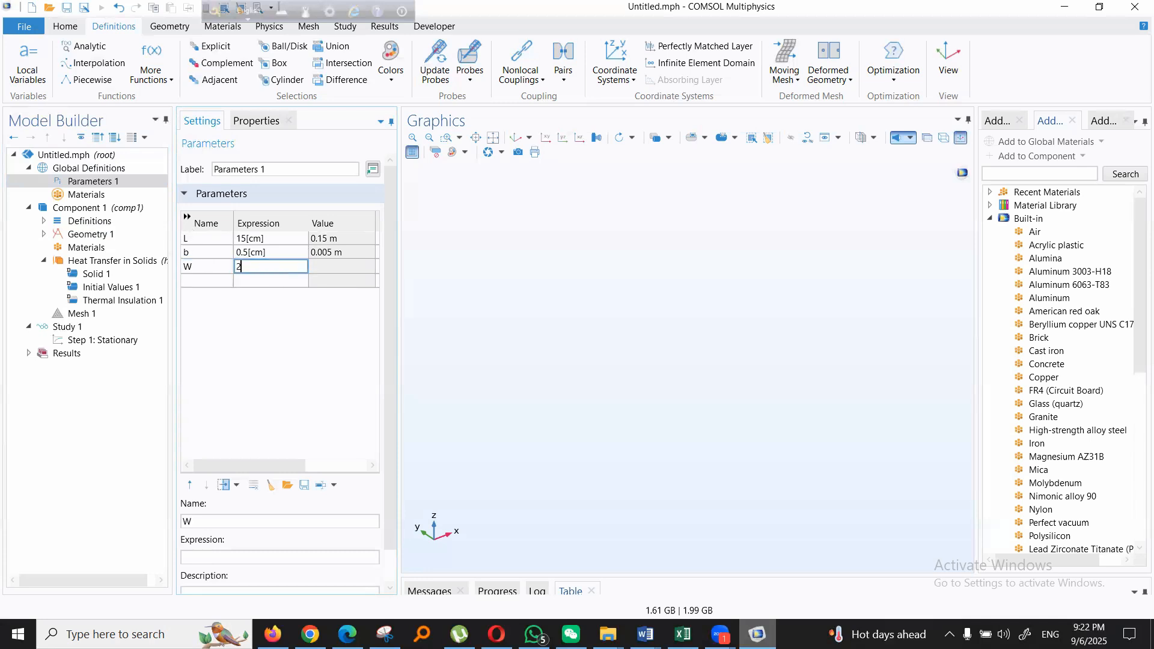
pyautogui.write('2[cm')
pyautogui.press('Return')
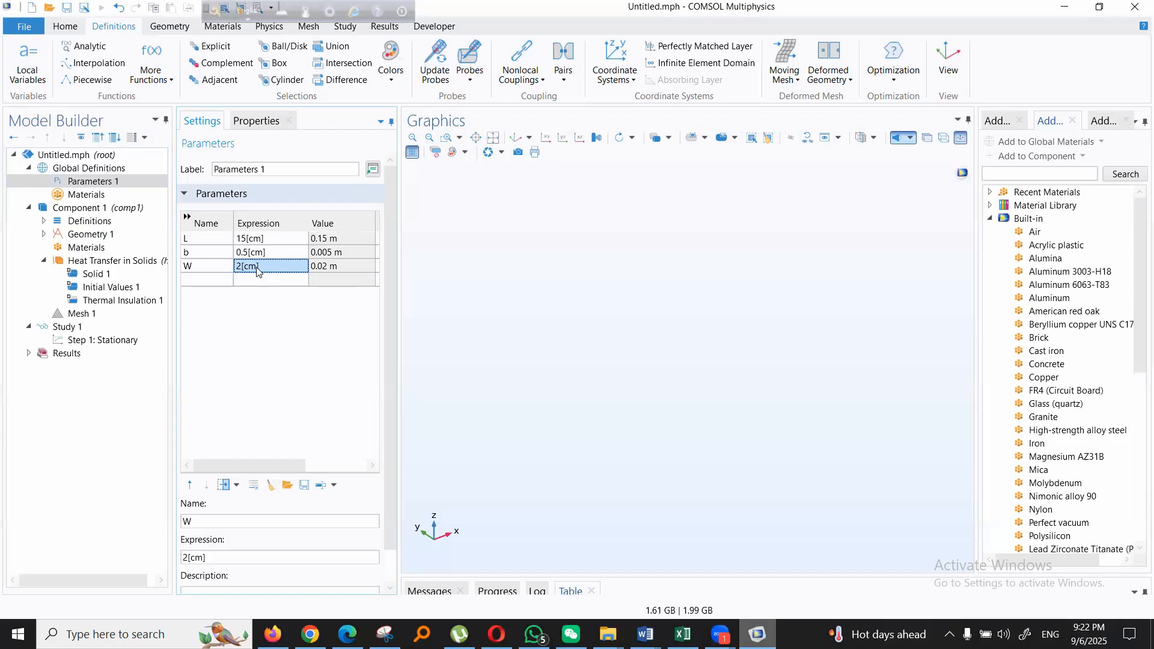
# - Add a global parameter named t_heat for the heating temperature, with the expression 343
pyautogui.click(204, 278)
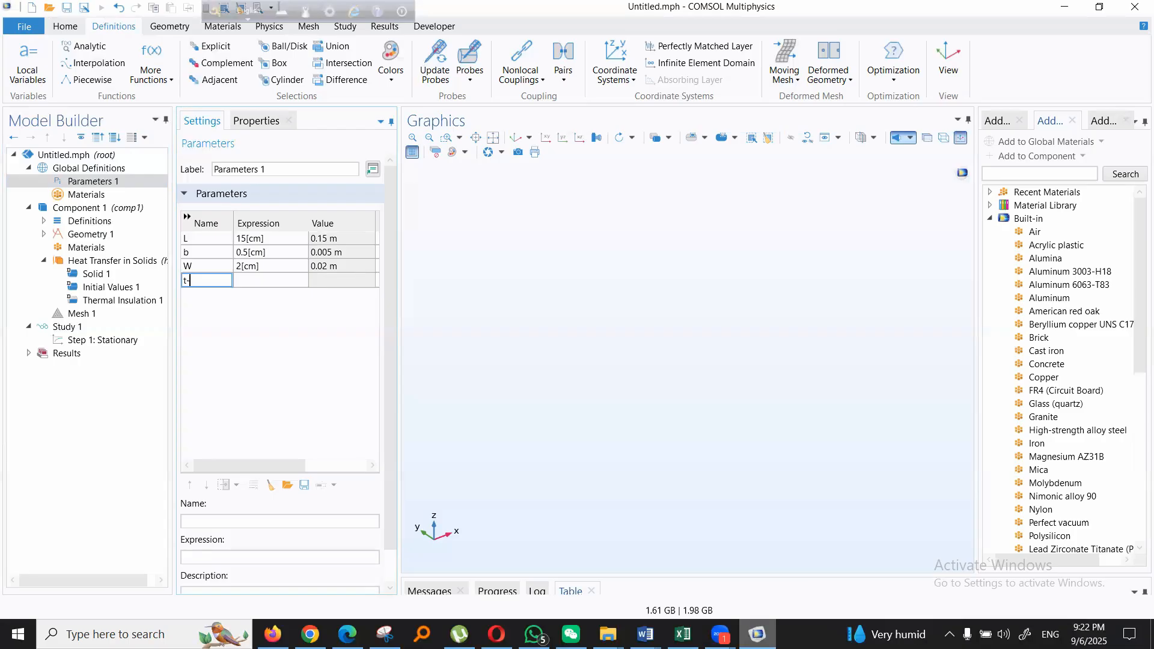
pyautogui.write('t_heat')
pyautogui.click(275, 281)
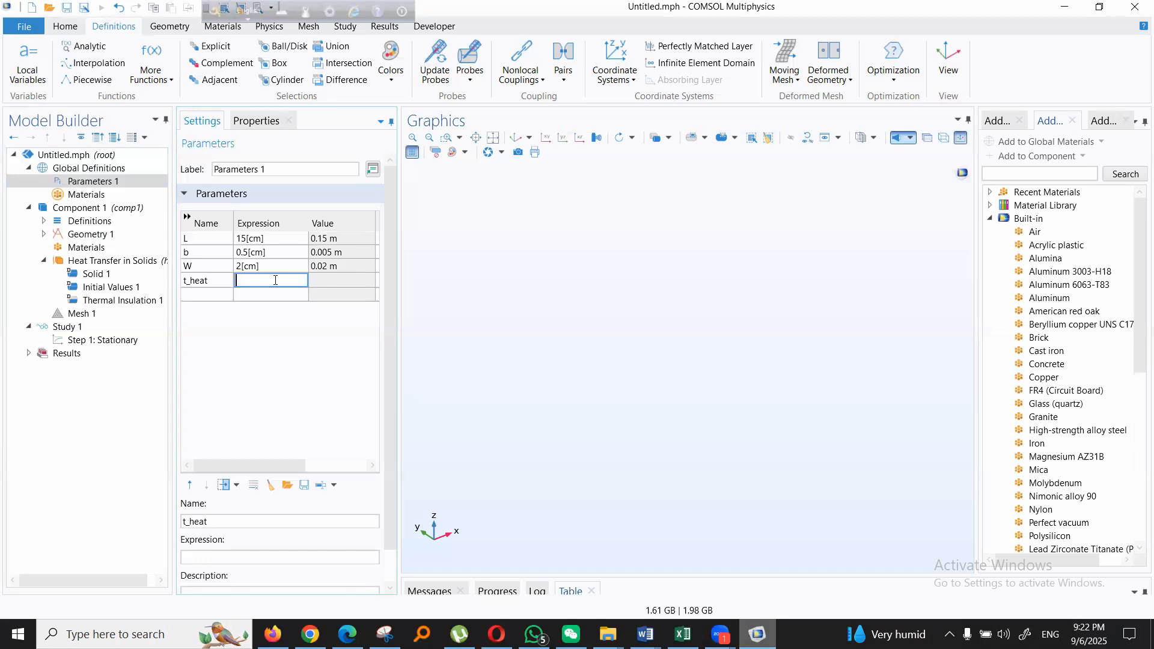
pyautogui.write('3')
pyautogui.write('42')
pyautogui.press('BackSpace')
pyautogui.write('3')
pyautogui.press('Return')
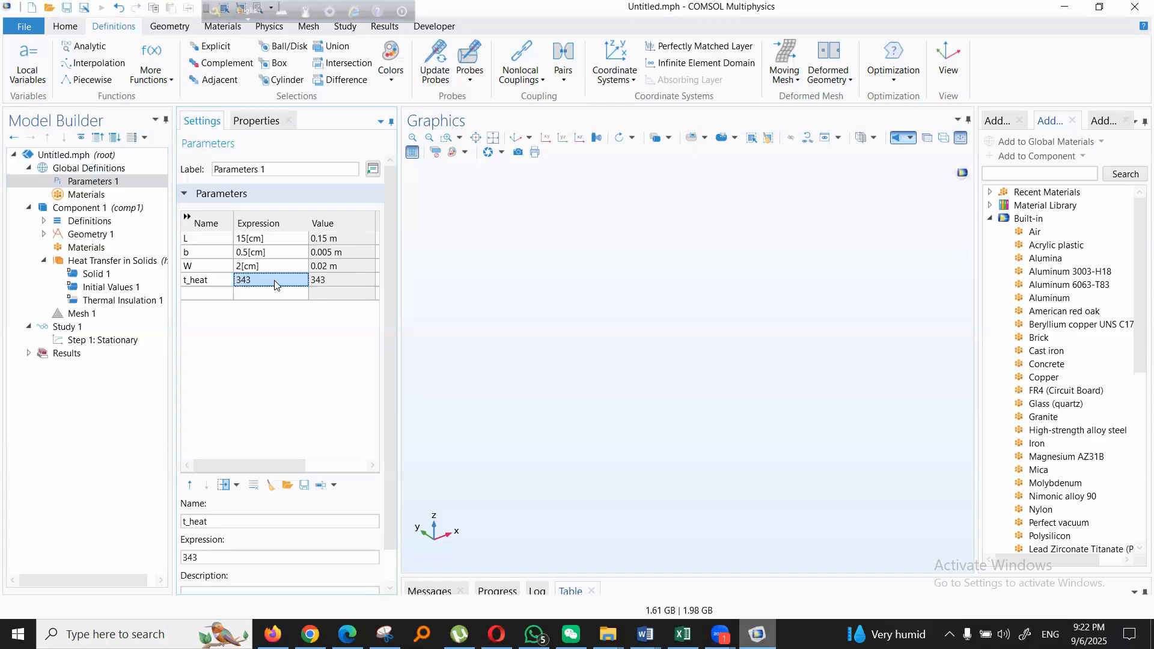
# - Extend parameter t_heat's expression to 343.15[K] and check its evaluated value
pyautogui.click(276, 282)
pyautogui.write('.1')
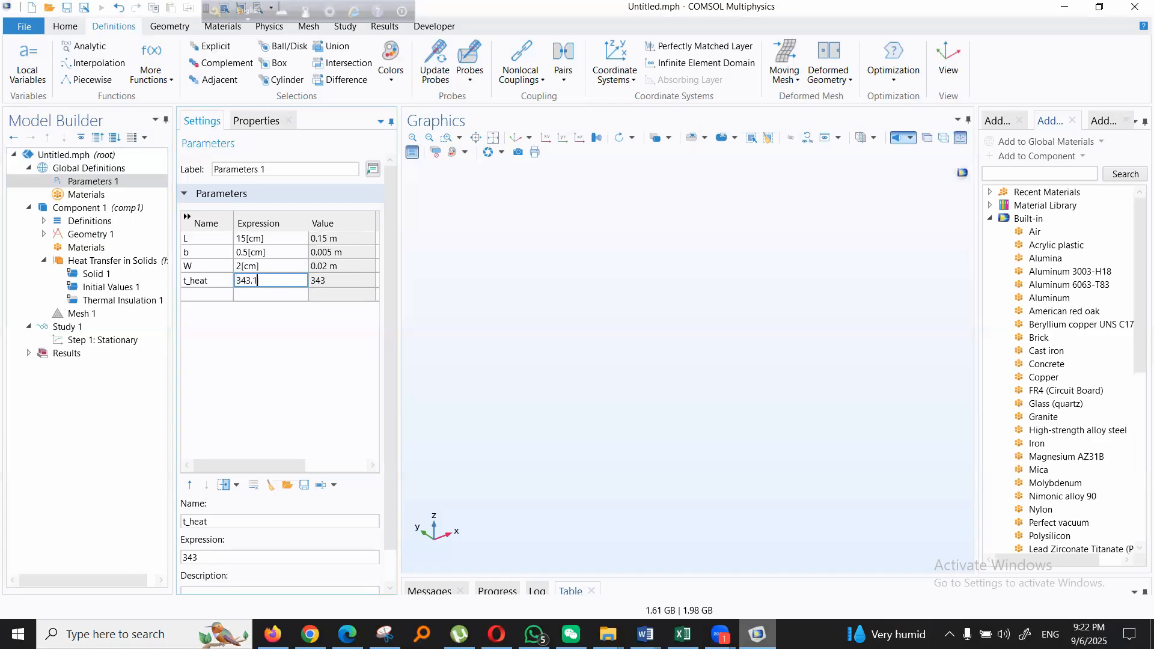
pyautogui.write('5[K]')
pyautogui.click(256, 295)
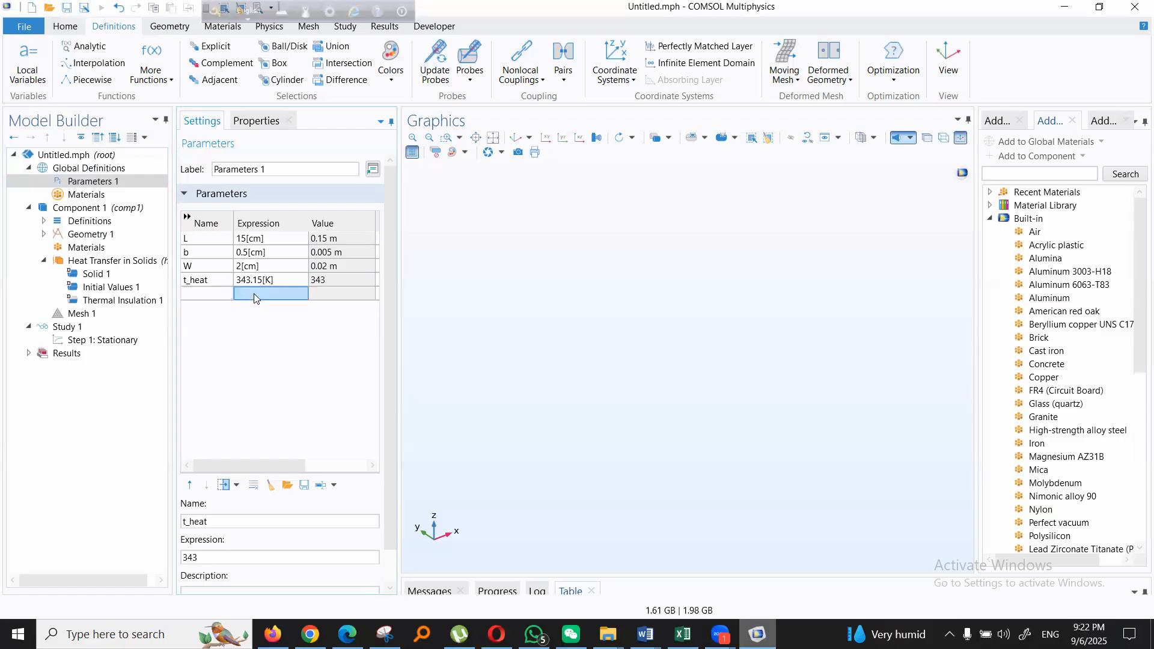
pyautogui.click(326, 282)
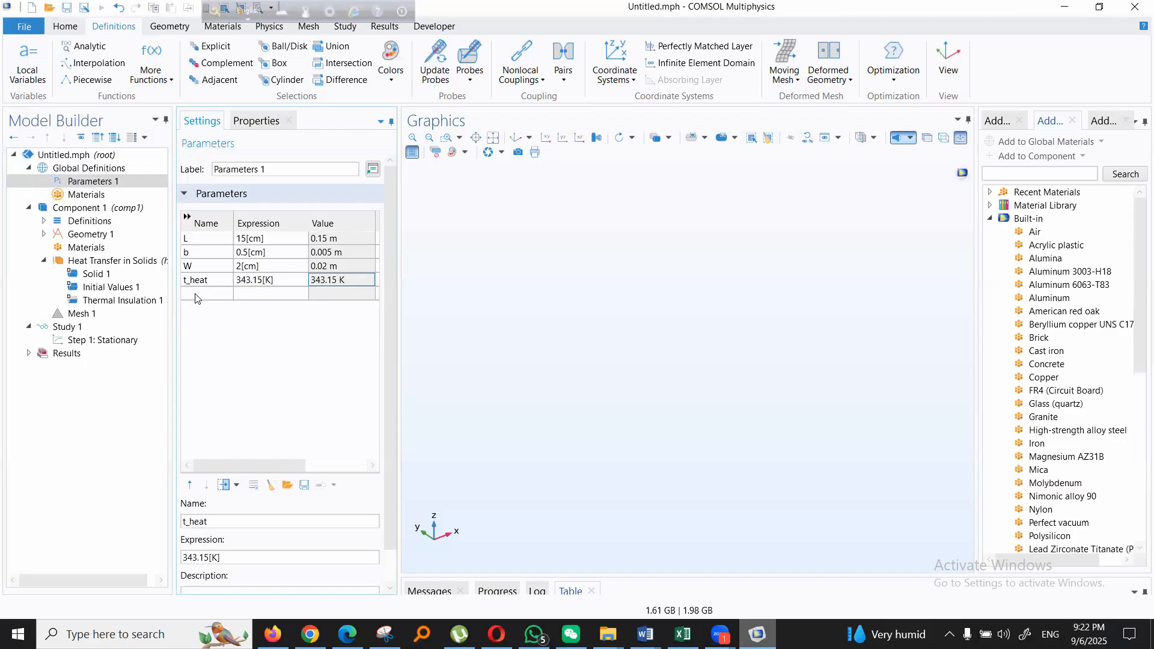
# - Add a global parameter named t_ambient with the expression 293.15[K]
pyautogui.click(196, 295)
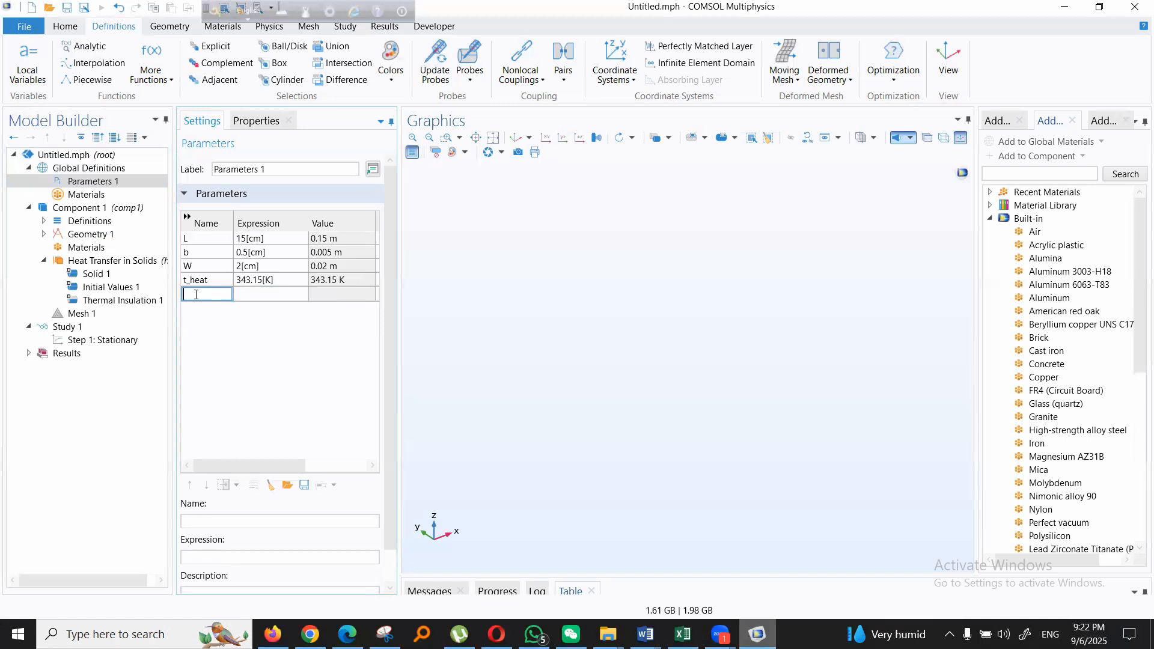
pyautogui.write('t_ambient')
pyautogui.click(259, 295)
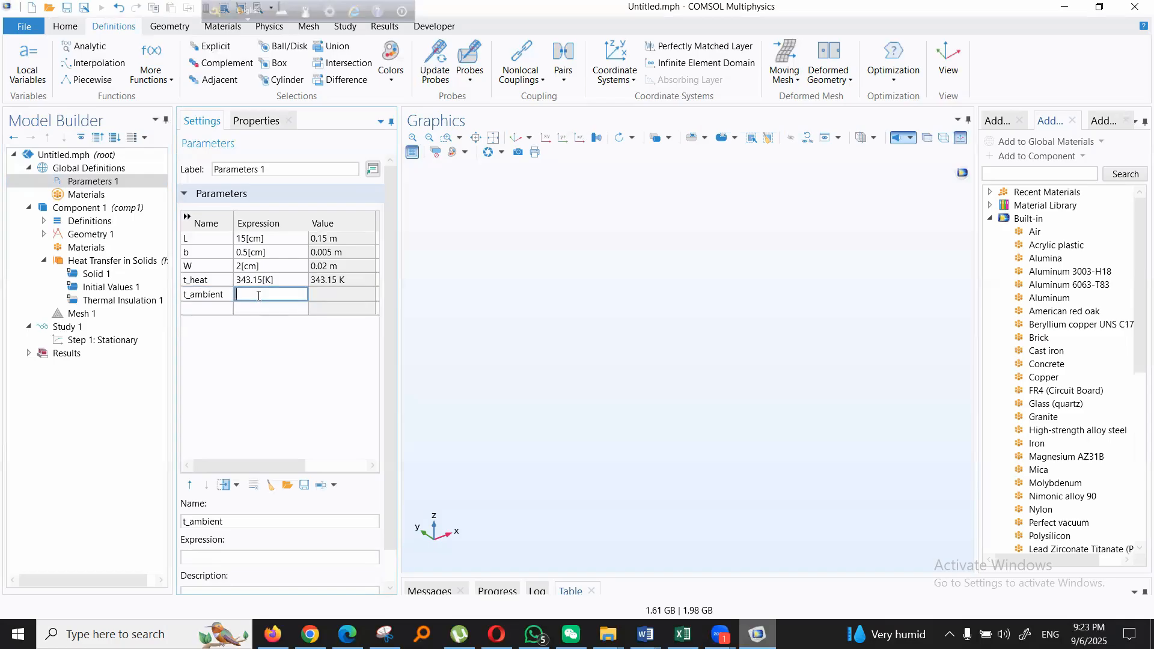
pyautogui.write('293.15')
pyautogui.write('[K]')
pyautogui.press('Return')
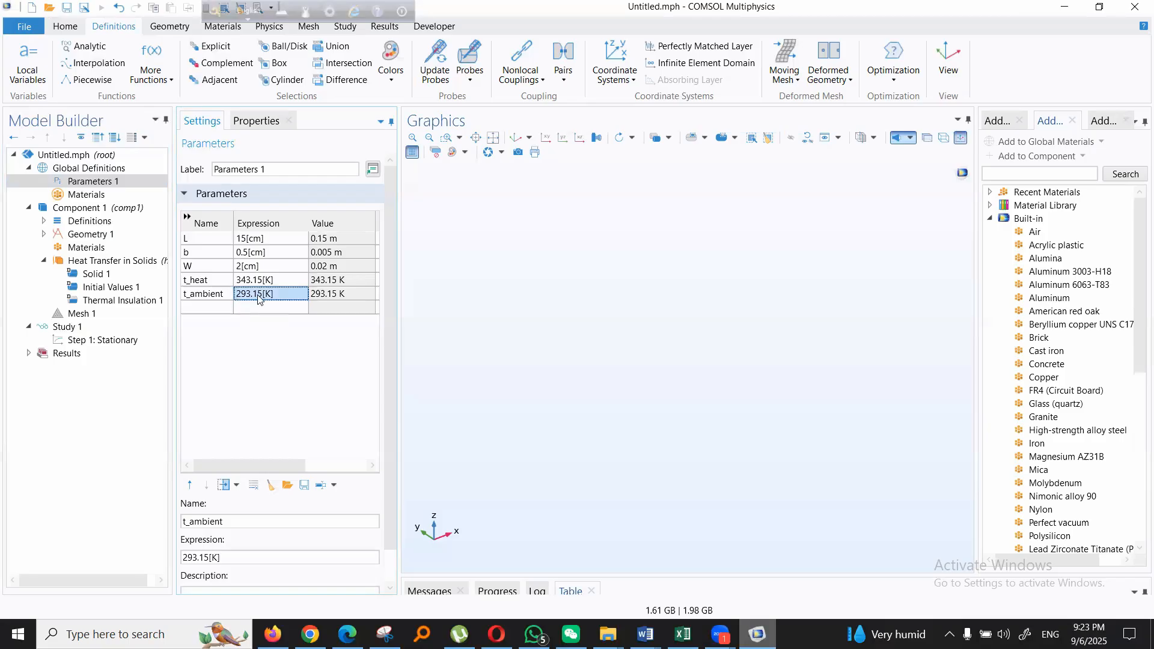
# - Add a global parameter named ht_coeff for the heat transfer coefficient
pyautogui.click(217, 306)
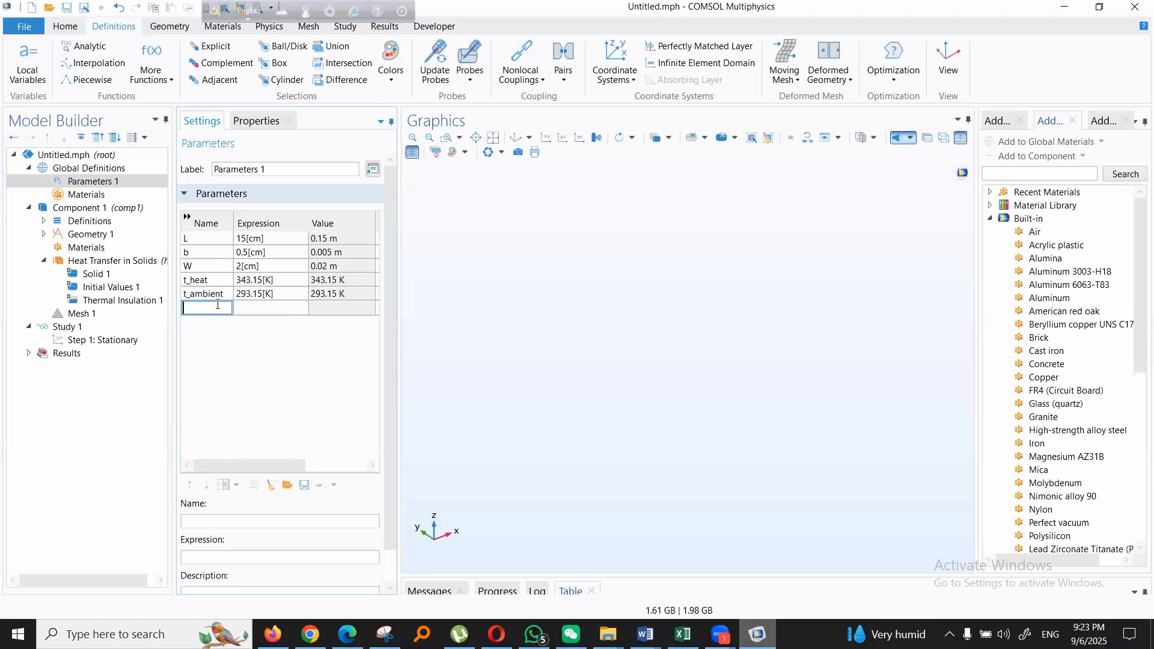
pyautogui.write('ht_coeff')
pyautogui.click(276, 309)
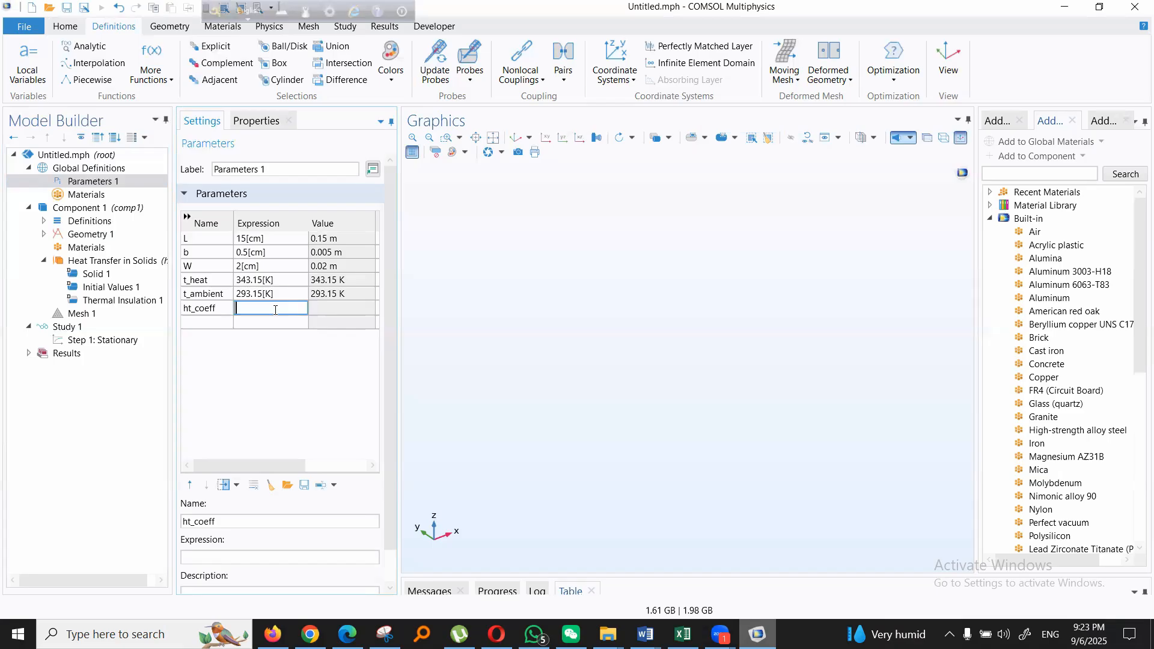
# - Set parameter ht_coeff's expression to 20[W/(m^2*K)] and check its evaluated value
pyautogui.write('20')
pyautogui.write('[')
pyautogui.write('[W')
pyautogui.write('/')
pyautogui.write('(')
pyautogui.write('m')
pyautogui.write('^')
pyautogui.write('2*')
pyautogui.write('K')
pyautogui.write(')')
pyautogui.write(']')
pyautogui.click(259, 322)
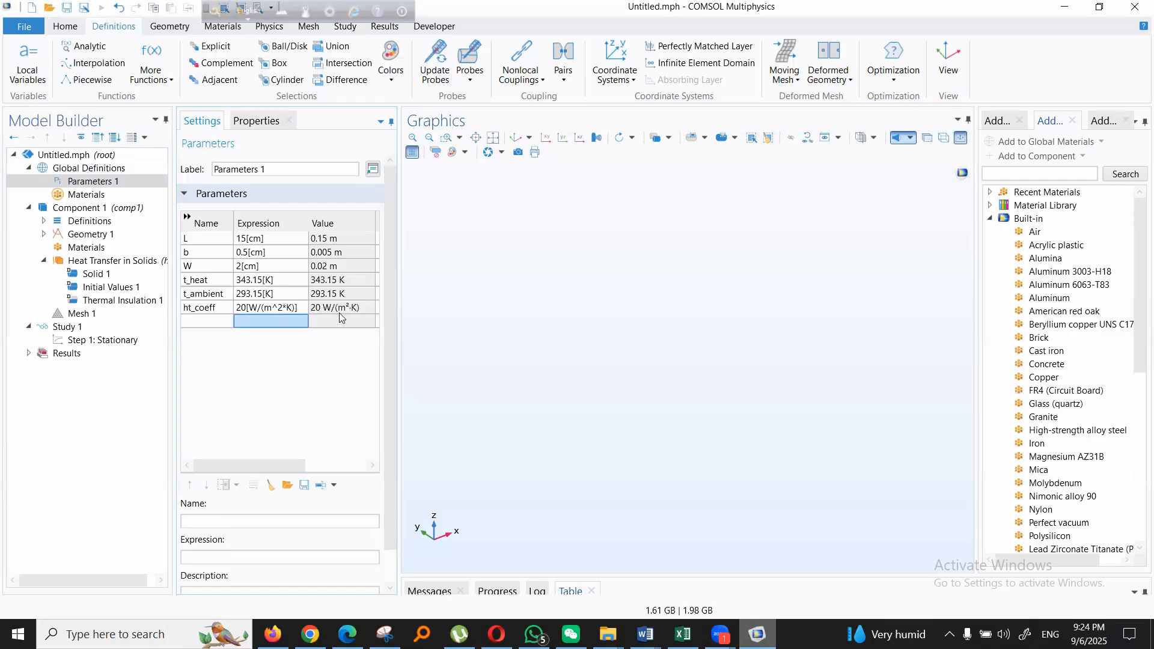
pyautogui.click(341, 309)
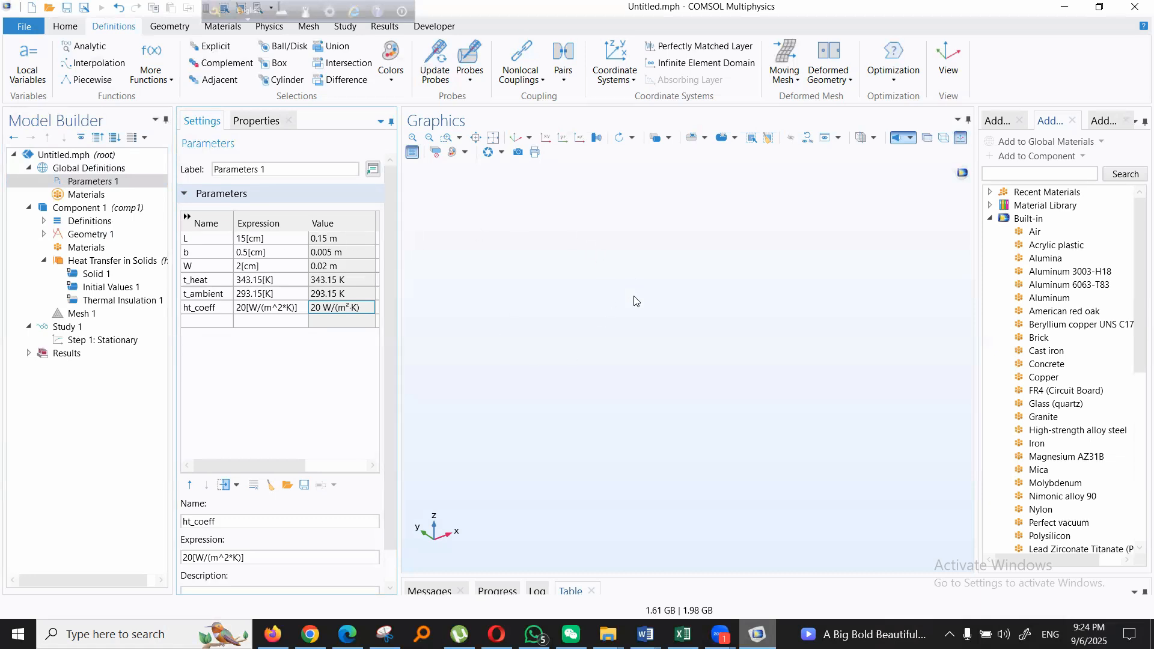
# - Add a Block to Geometry 1 and check the global parameters available for its dimensions
pyautogui.rightClick(87, 234)
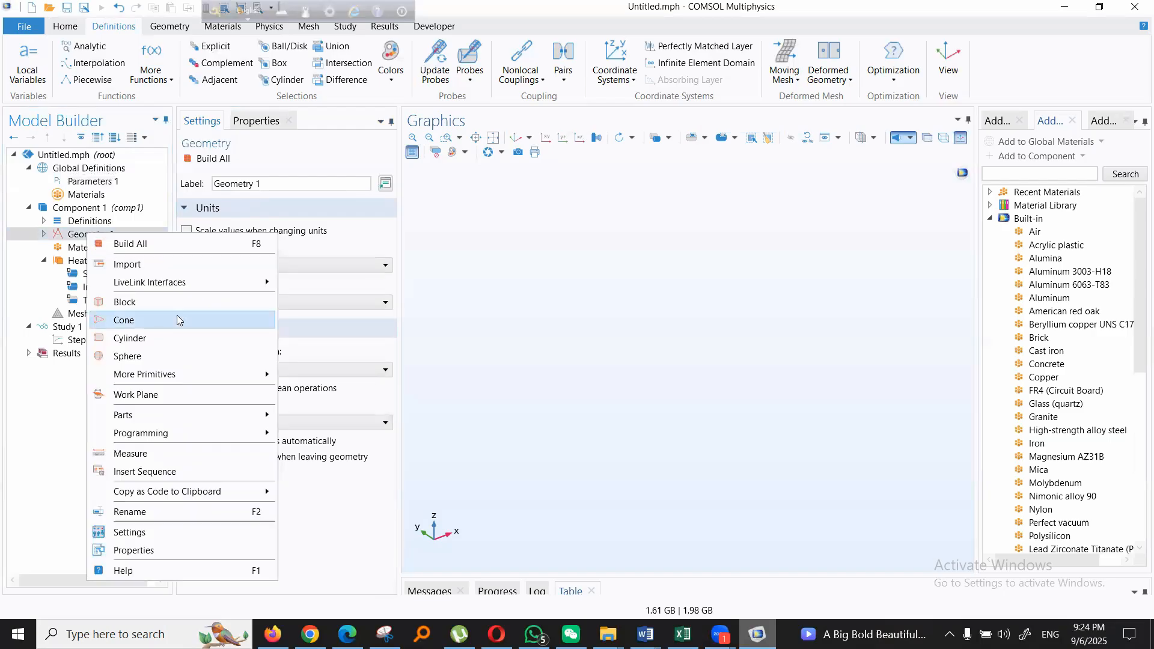
pyautogui.click(152, 301)
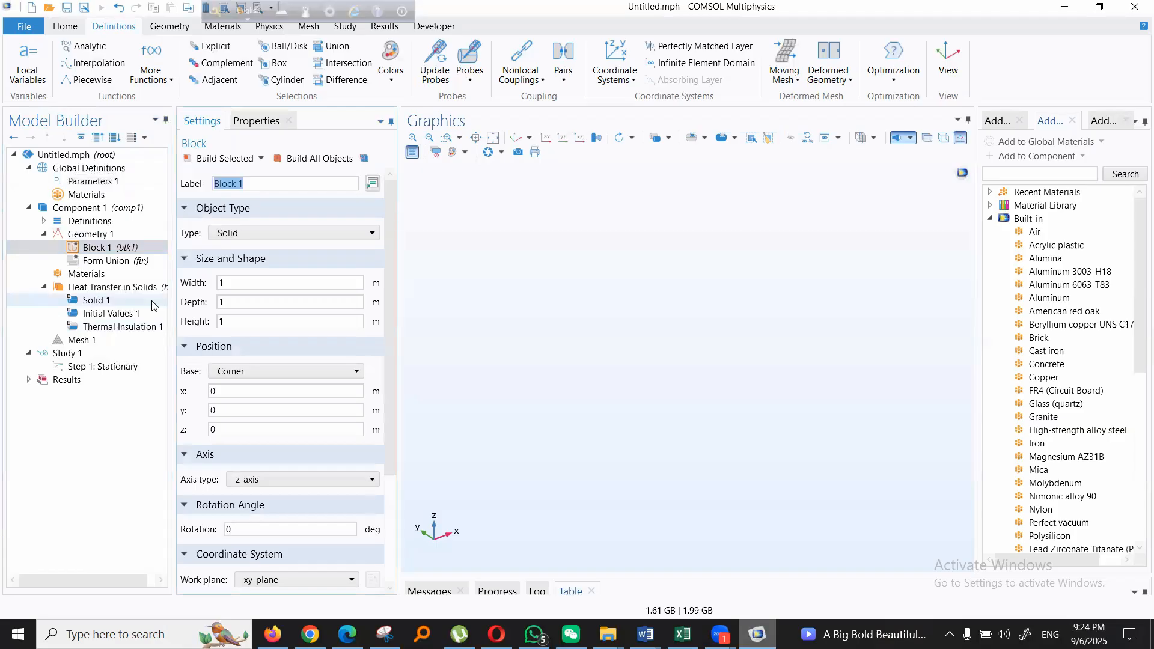
pyautogui.doubleClick(251, 283)
pyautogui.moveTo(230, 305); pyautogui.dragTo(218, 322)
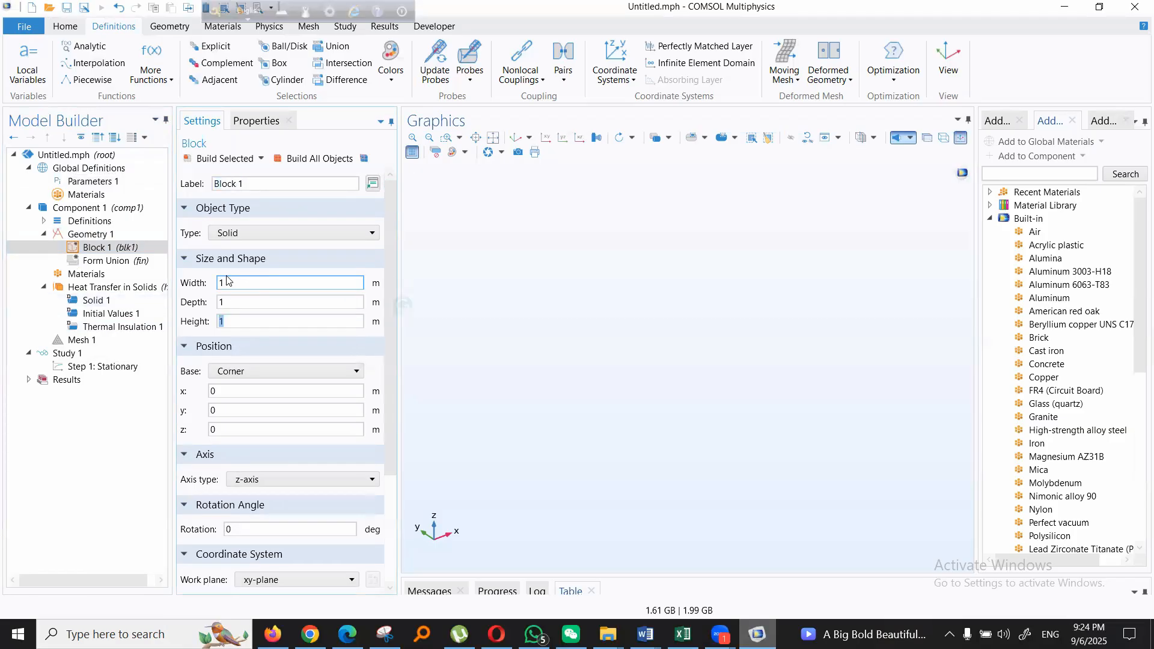
pyautogui.moveTo(296, 301); pyautogui.dragTo(217, 302)
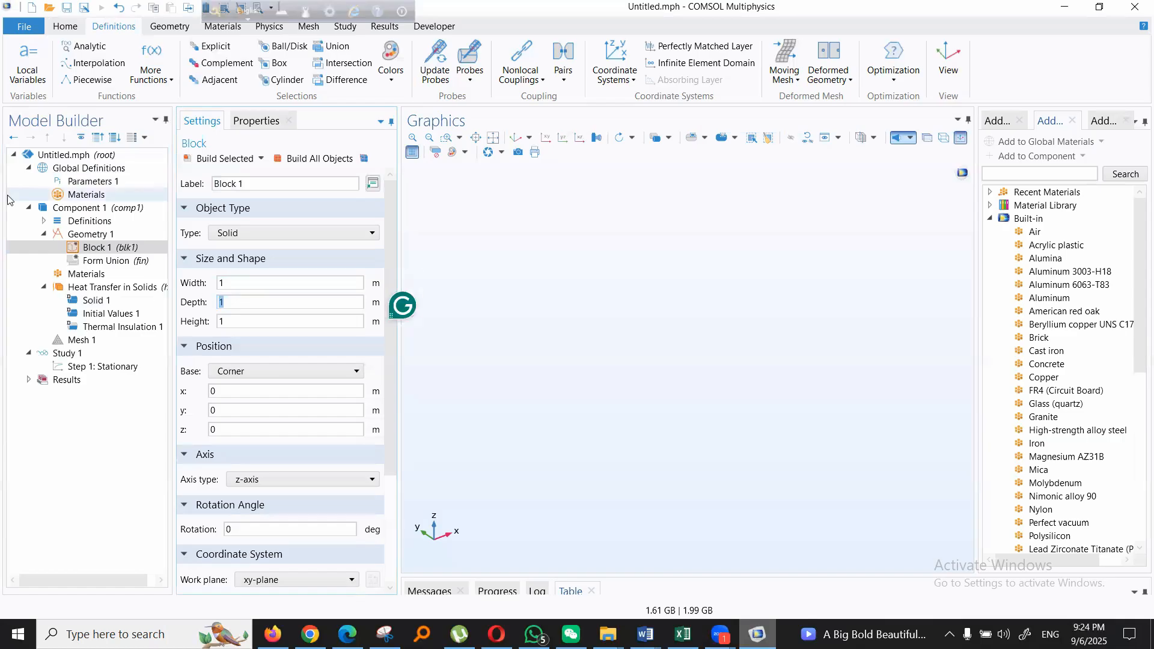
pyautogui.click(90, 181)
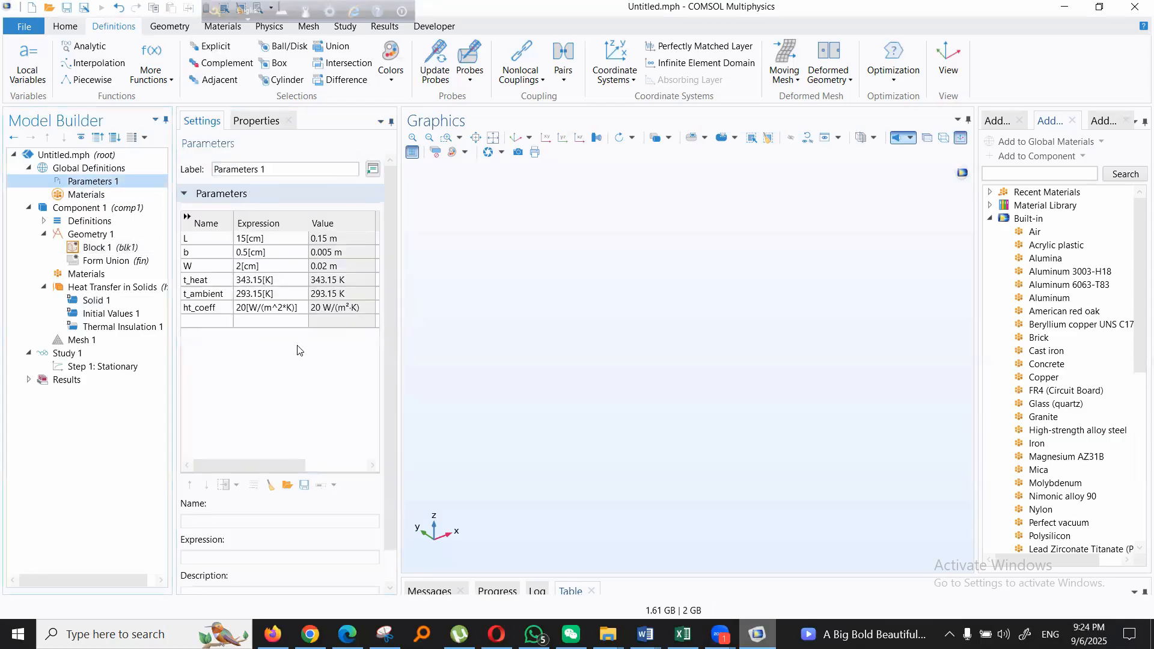
pyautogui.click(100, 248)
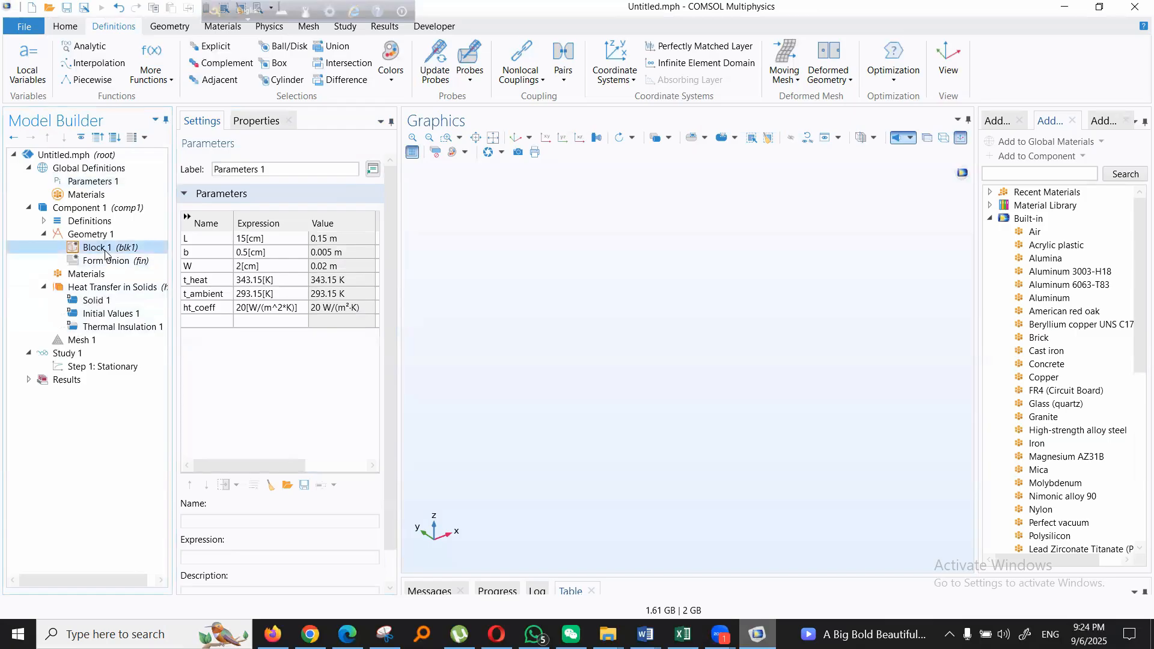
# - Set the block's width to L, depth to b and height to W, and build it
pyautogui.doubleClick(222, 283)
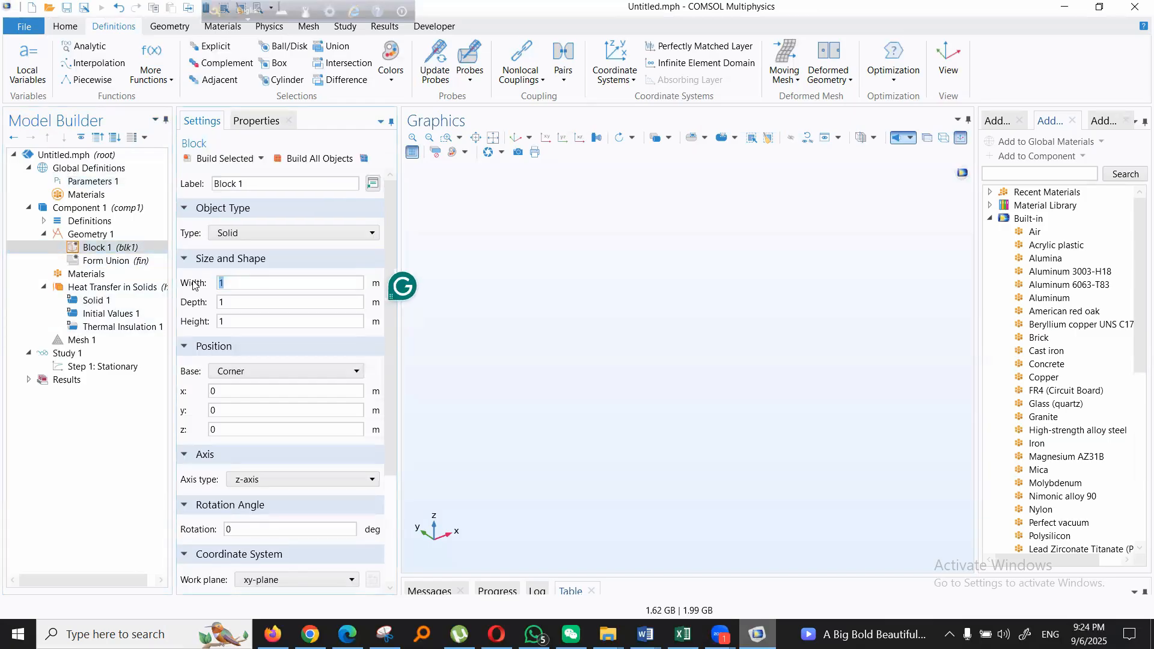
pyautogui.write('L')
pyautogui.press('Tab')
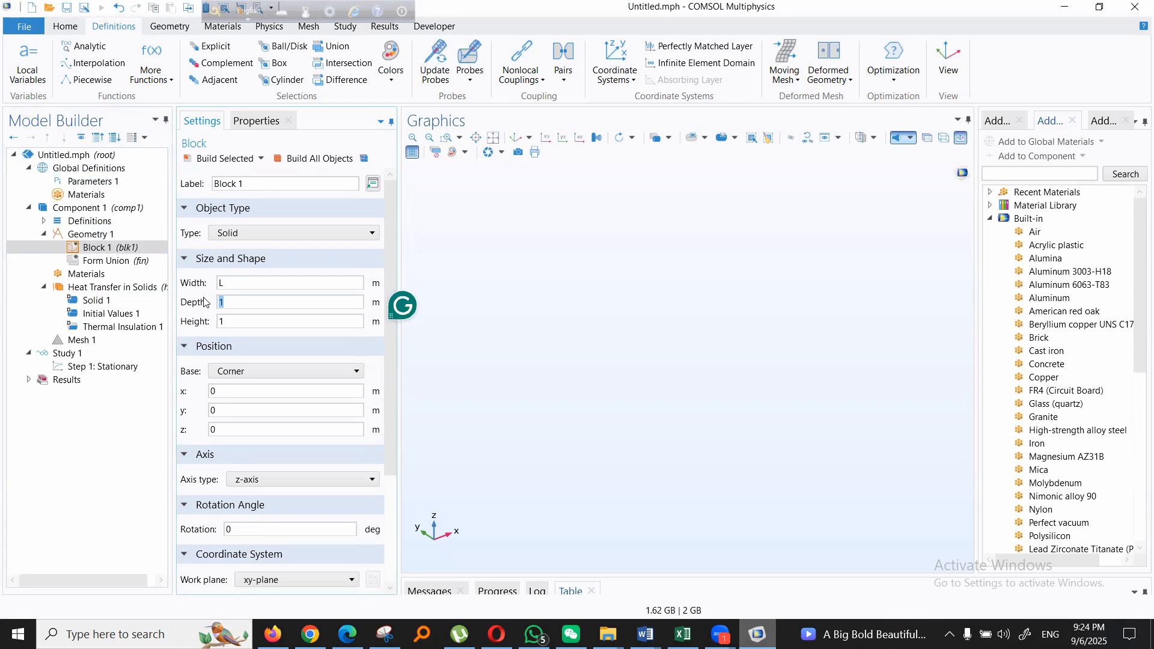
pyautogui.write('b')
pyautogui.press('Tab')
pyautogui.write('W')
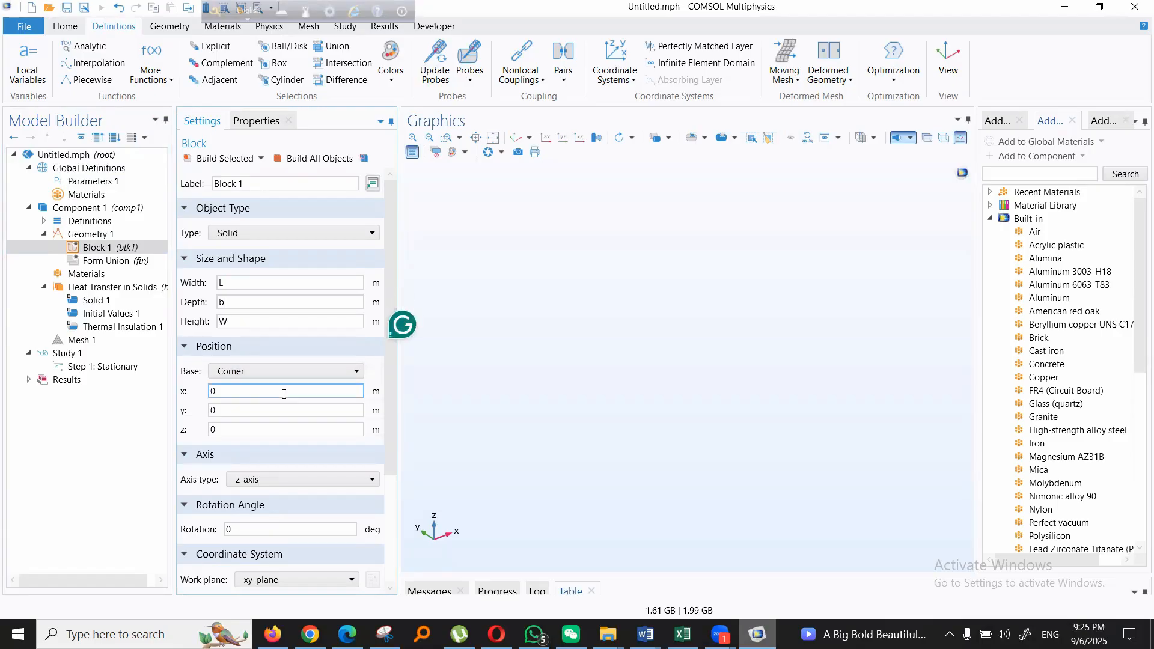
pyautogui.click(219, 158)
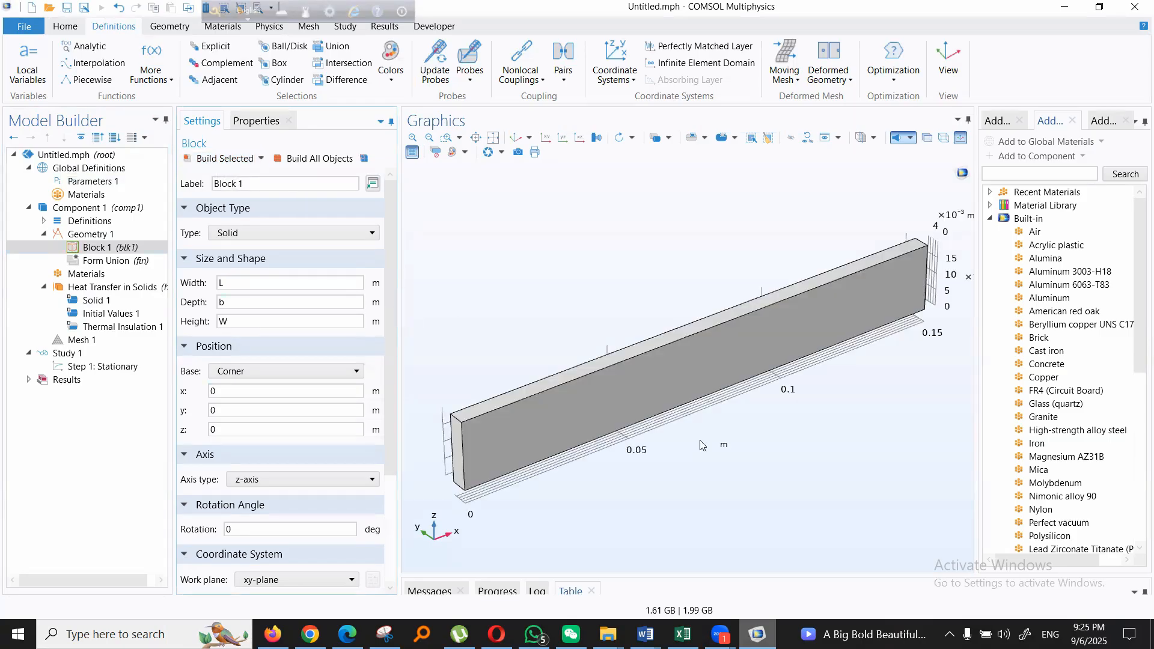
# - Swap the block's cross-section dimensions, with depth W and height b, and rebuild it
pyautogui.doubleClick(288, 302)
pyautogui.write('W')
pyautogui.press('Tab')
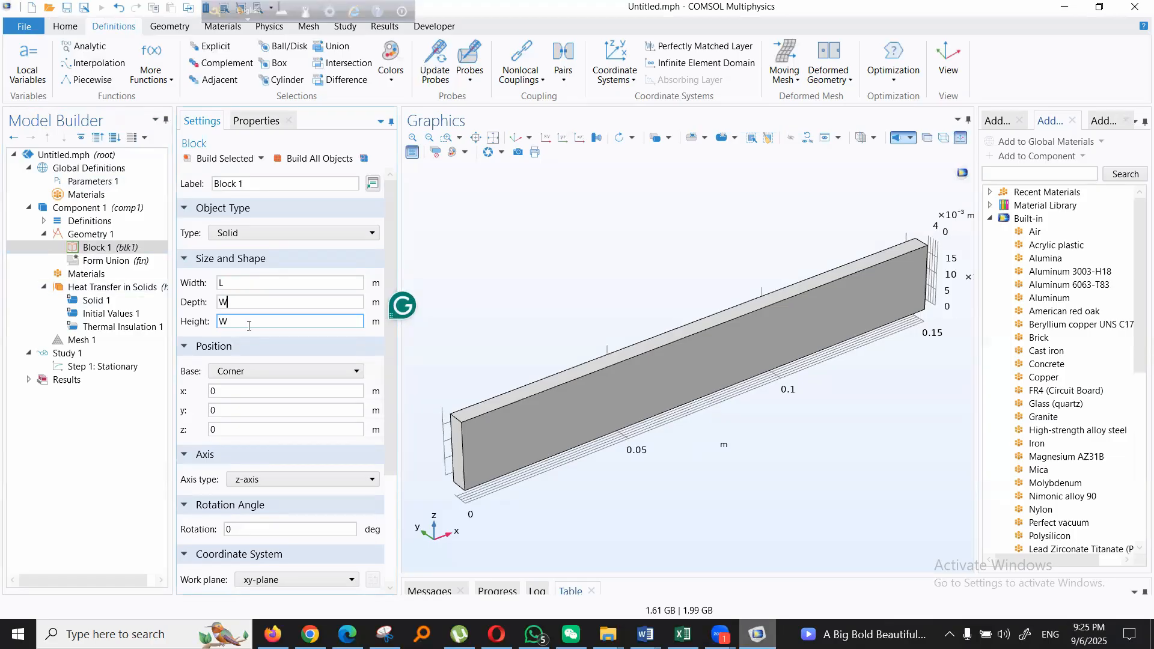
pyautogui.write('b')
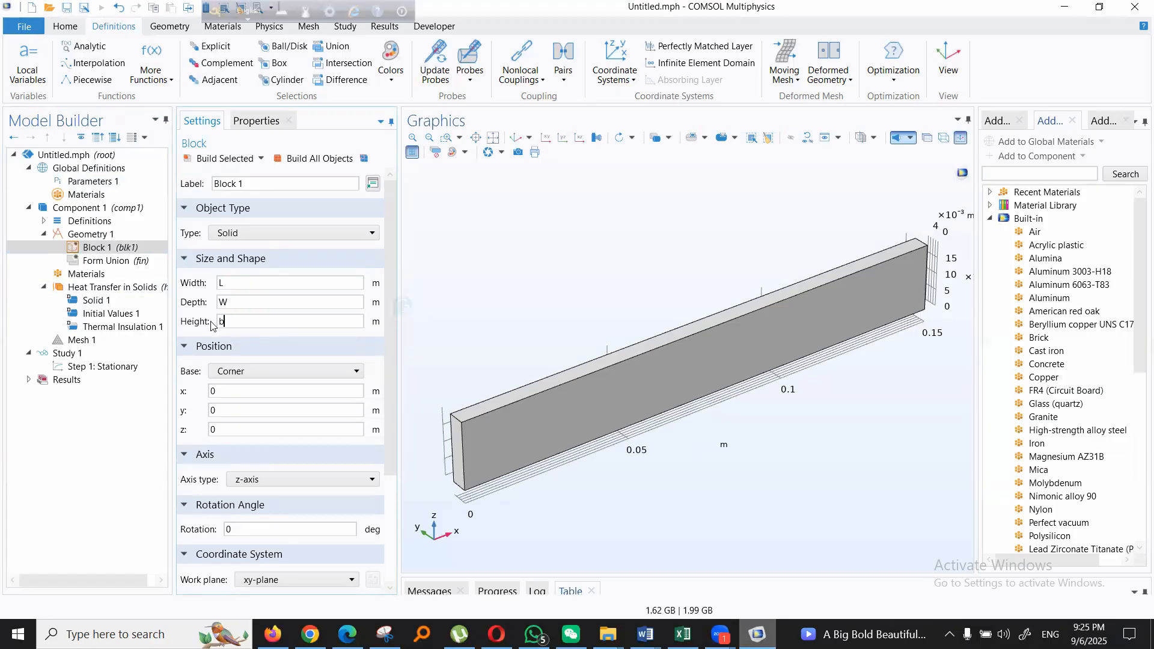
pyautogui.click(219, 159)
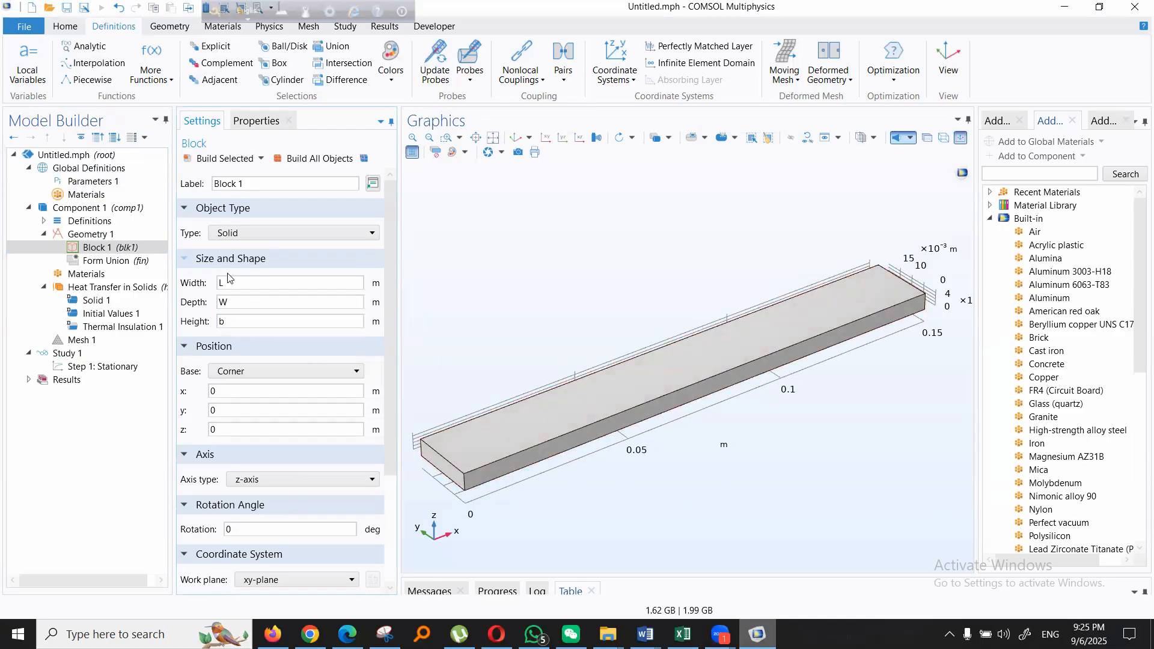
# - Review the block's size entries and compare them with the definitions in Parameters 1
pyautogui.moveTo(222, 283); pyautogui.dragTo(219, 323)
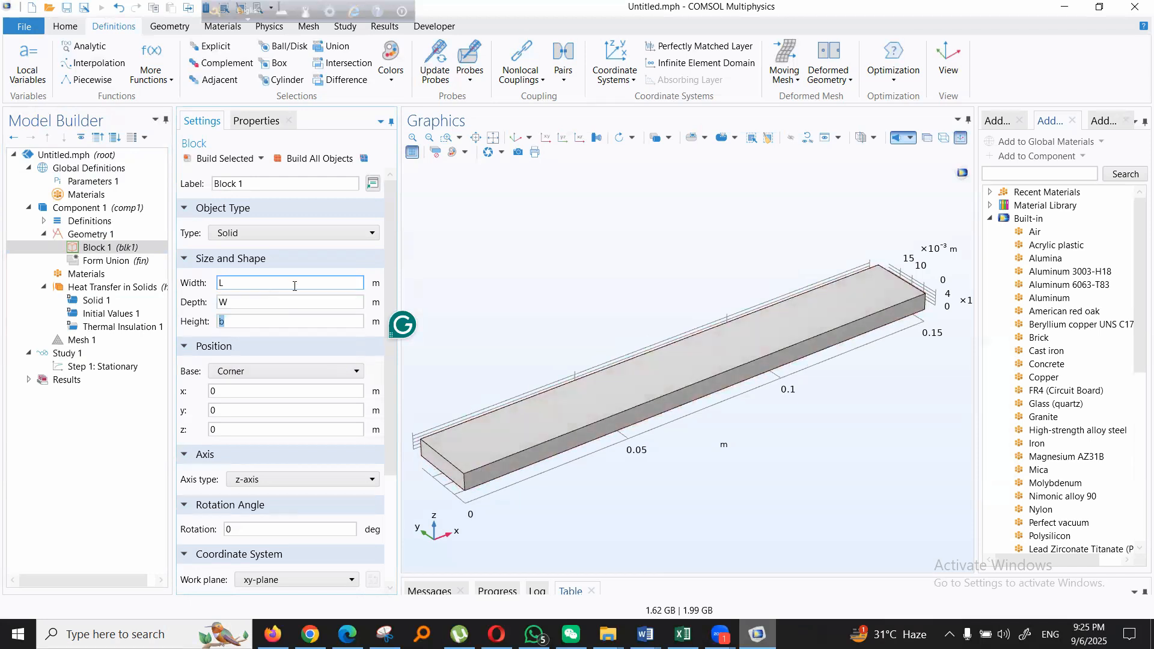
pyautogui.click(231, 284)
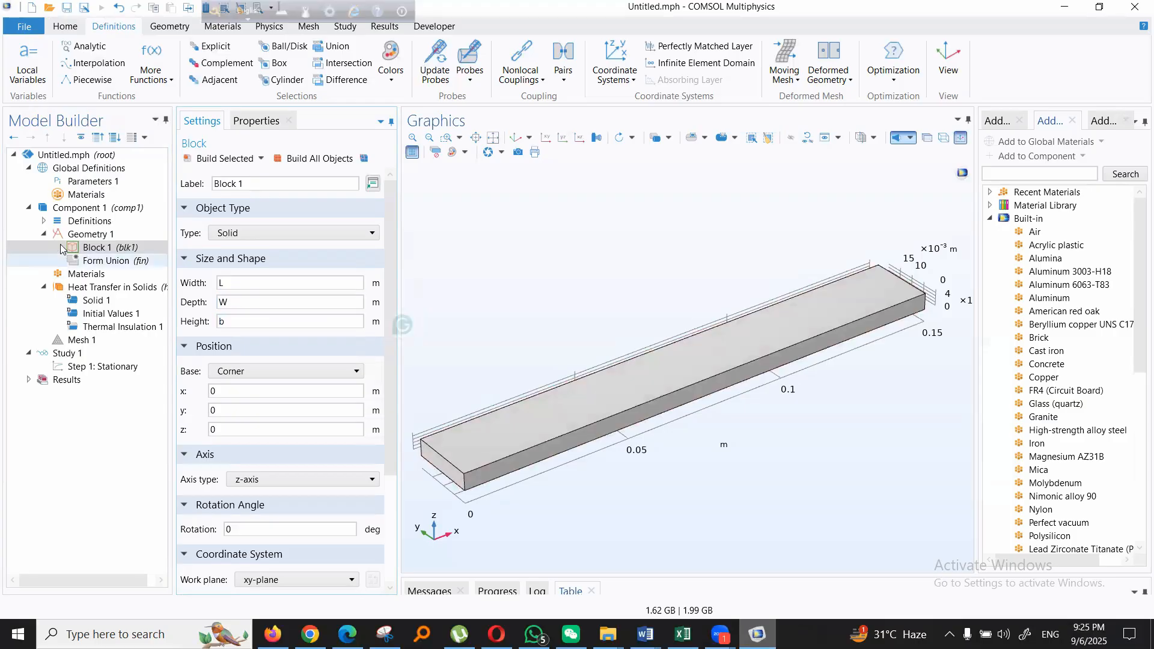
pyautogui.click(86, 182)
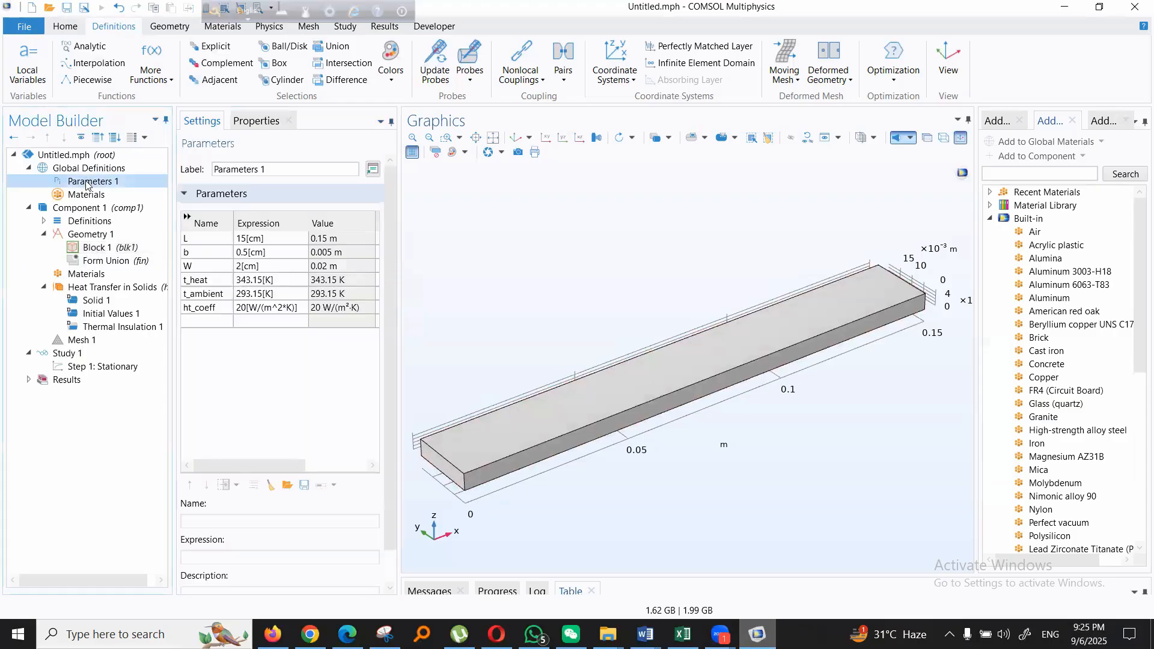
# - Add the built-in Copper material to the component so it applies to the block's domain
pyautogui.click(103, 248)
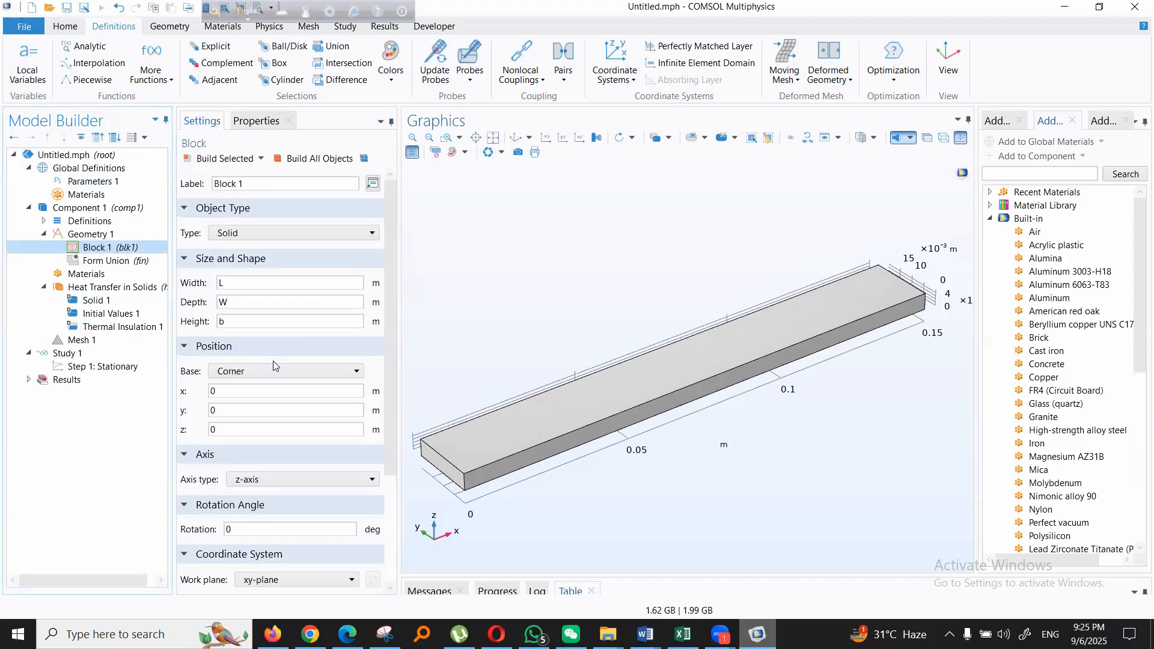
pyautogui.click(89, 274)
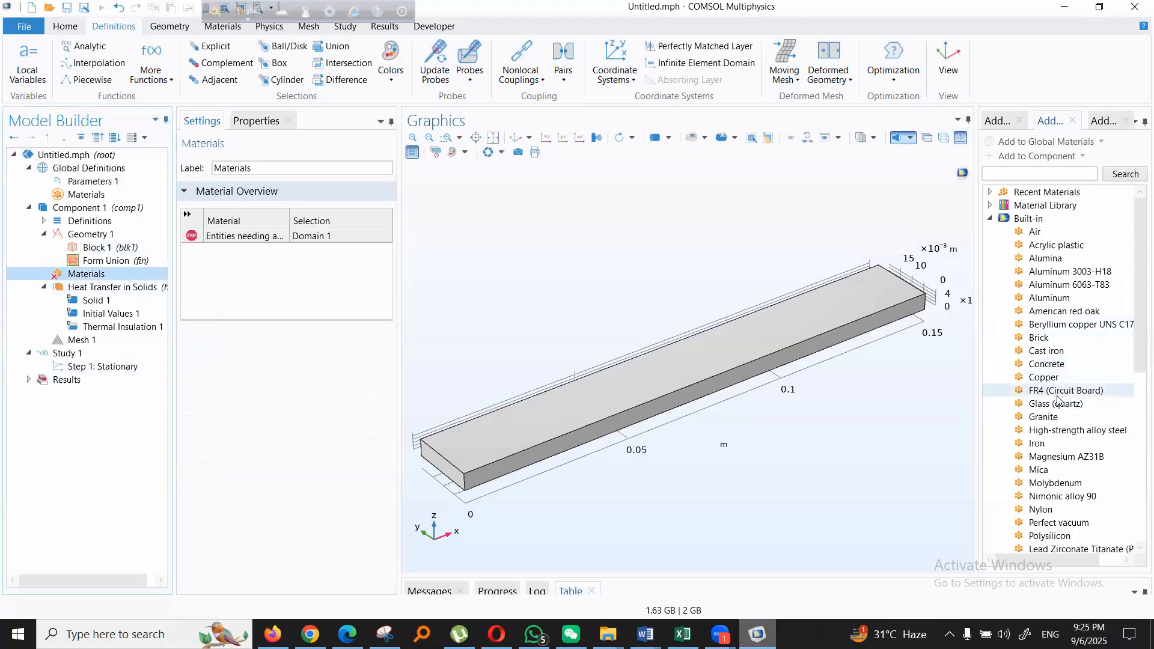
pyautogui.click(1044, 377)
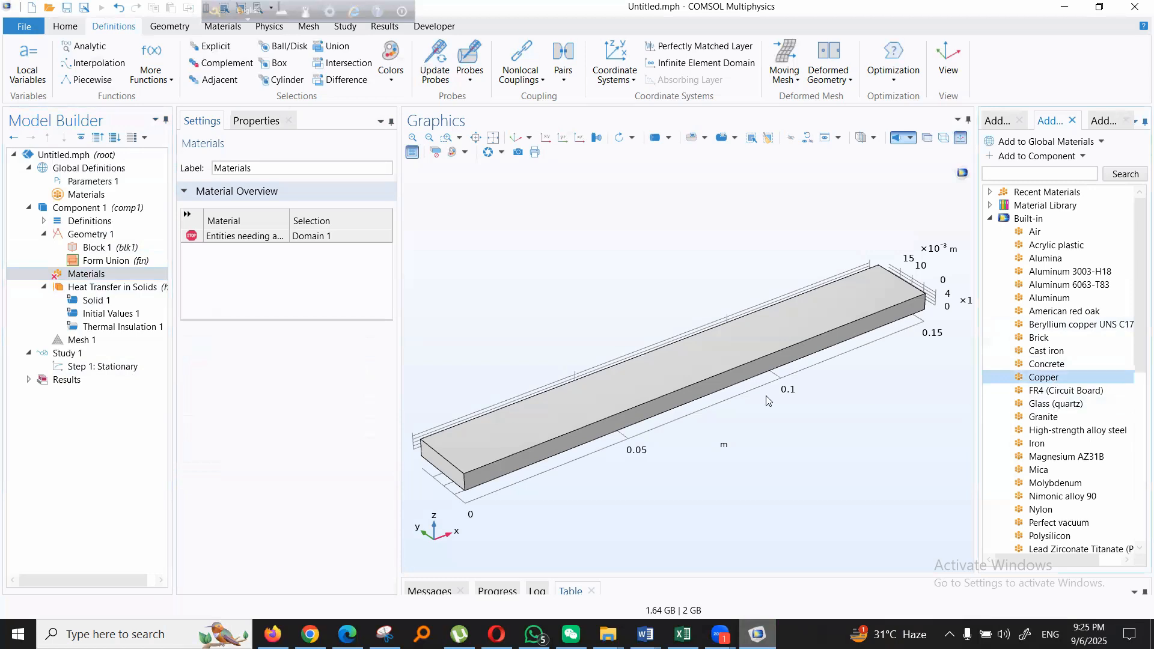
pyautogui.click(601, 399)
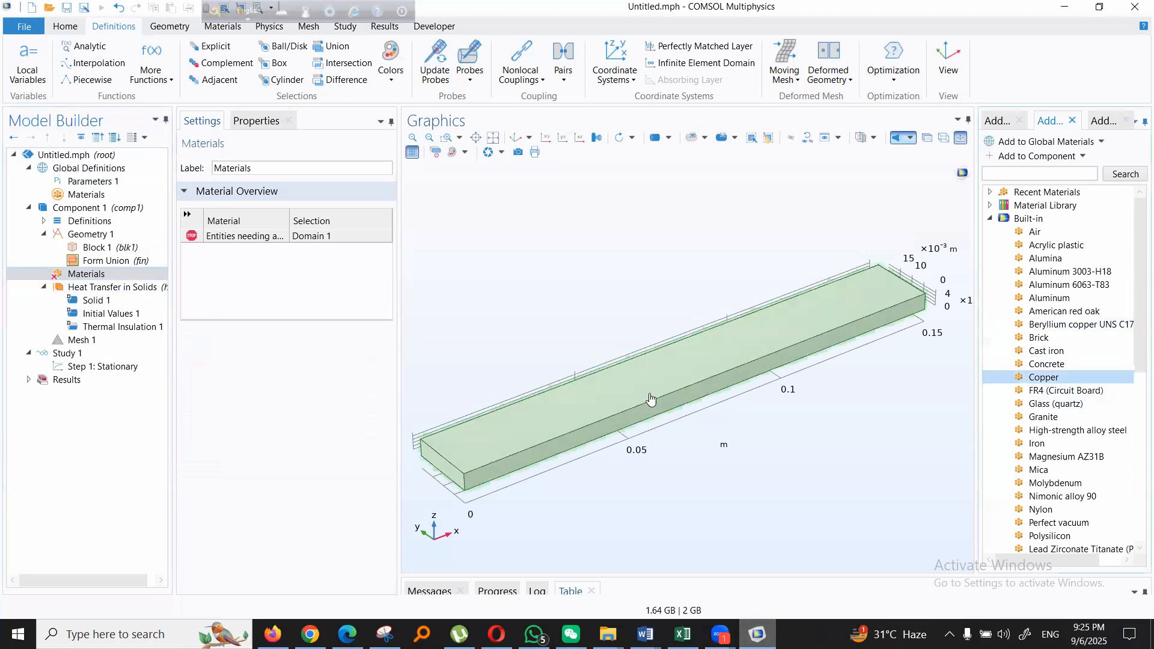
pyautogui.doubleClick(1045, 378)
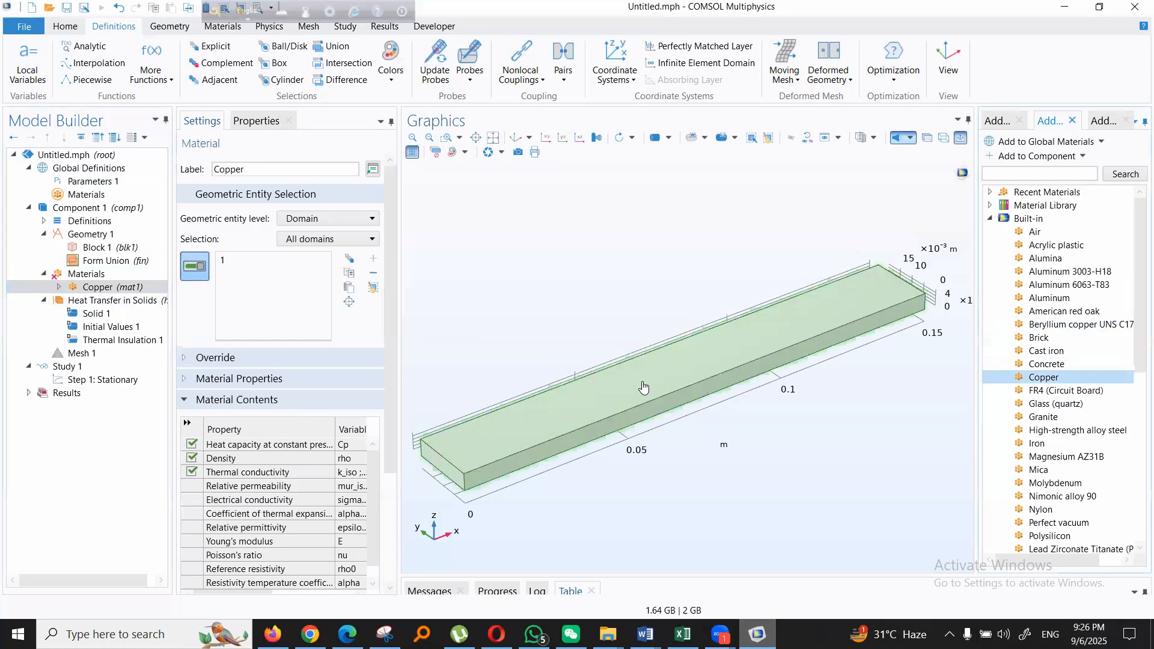
pyautogui.click(91, 302)
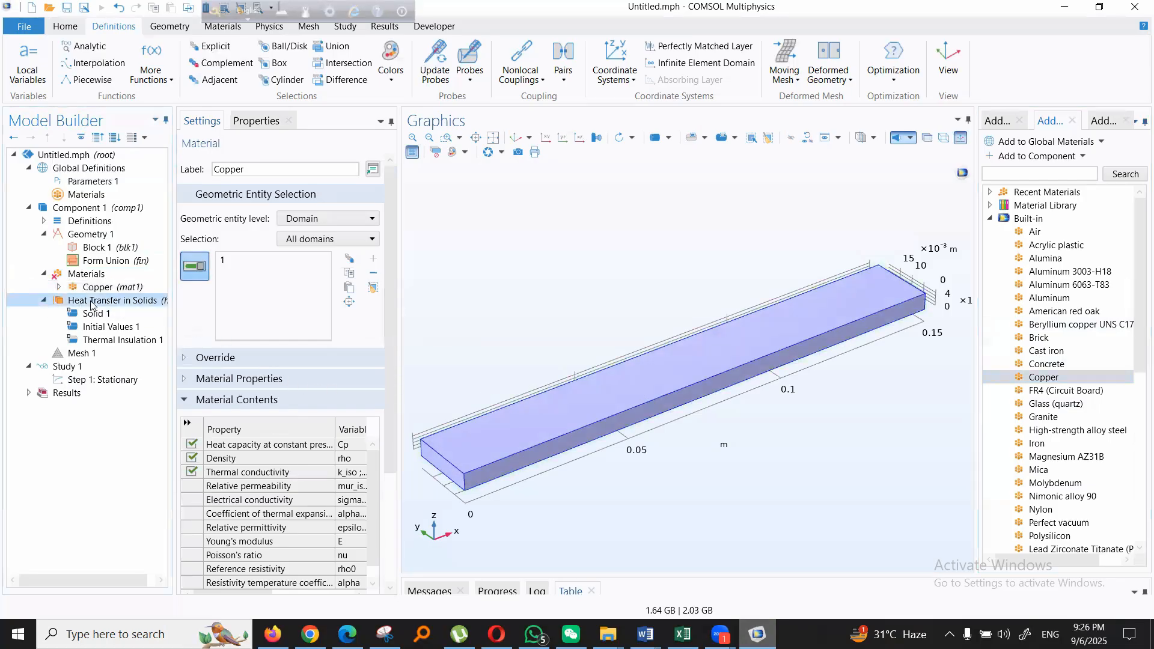
pyautogui.click(100, 327)
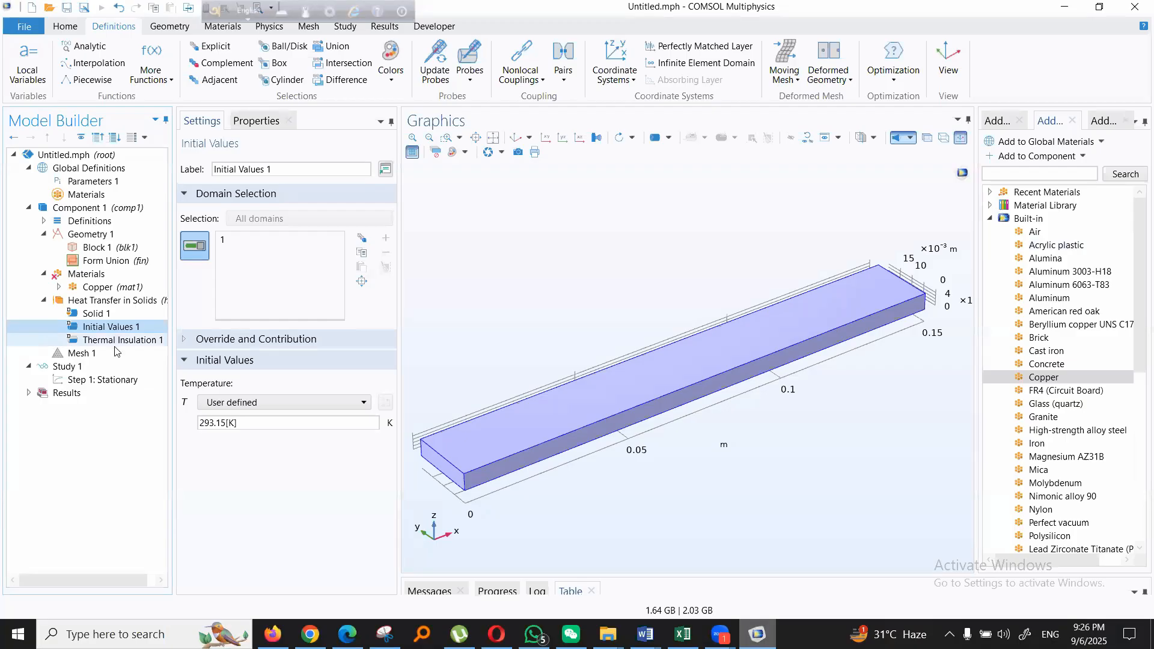
pyautogui.click(224, 422)
pyautogui.click(284, 403)
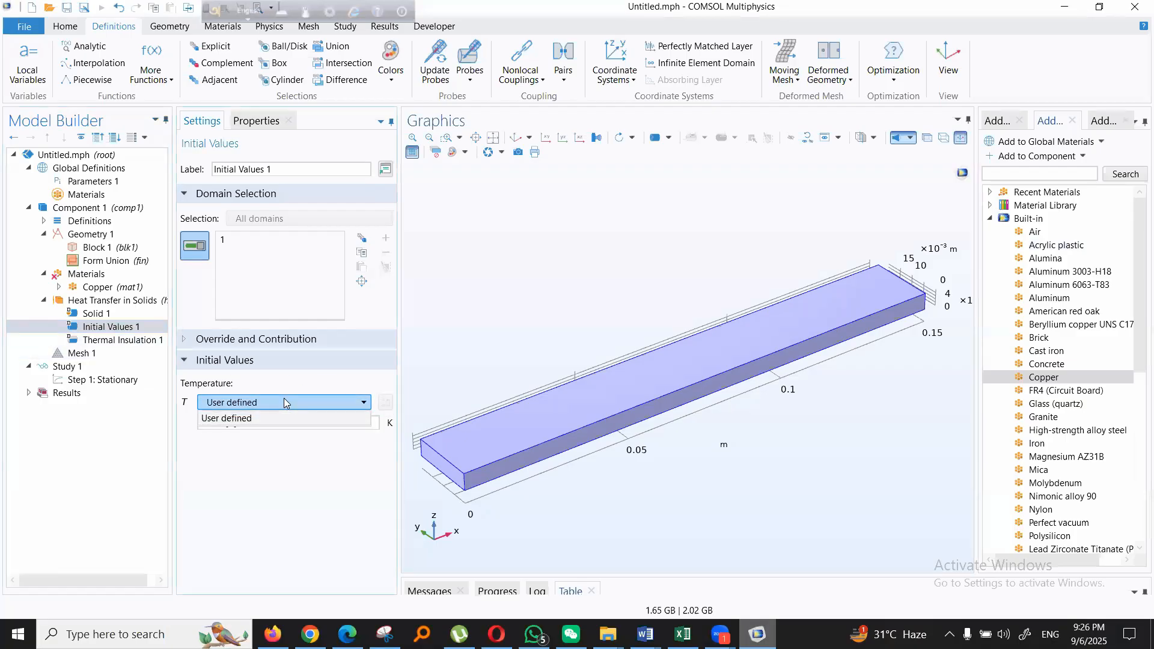
pyautogui.click(285, 403)
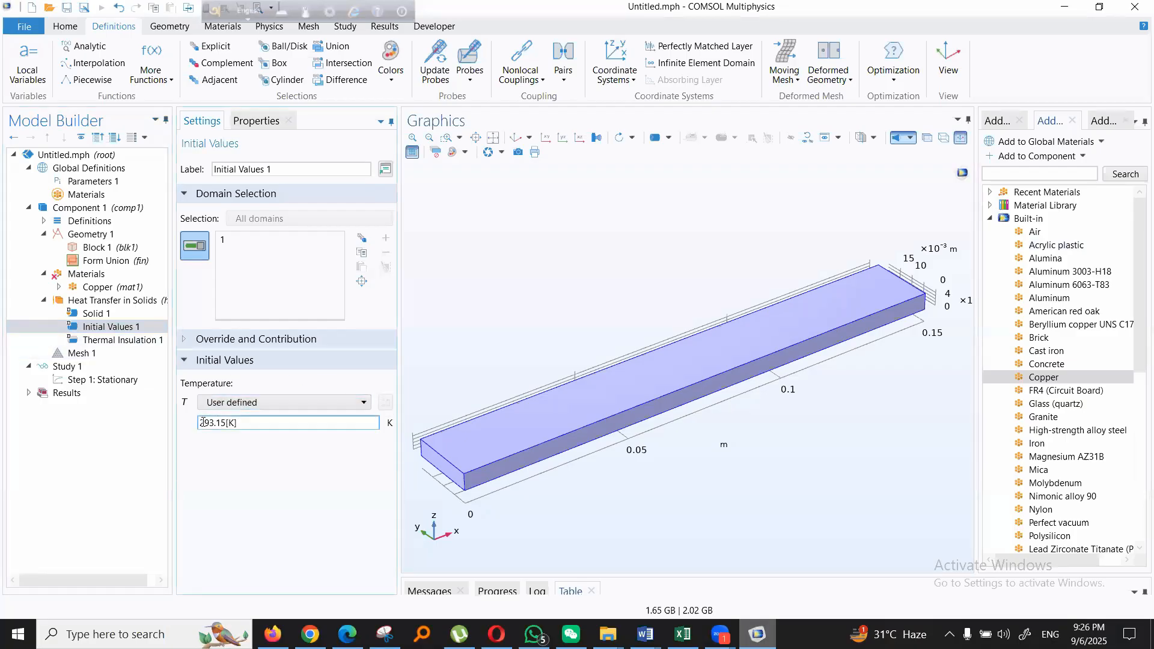
pyautogui.moveTo(258, 419); pyautogui.dragTo(118, 427)
pyautogui.press('BackSpace')
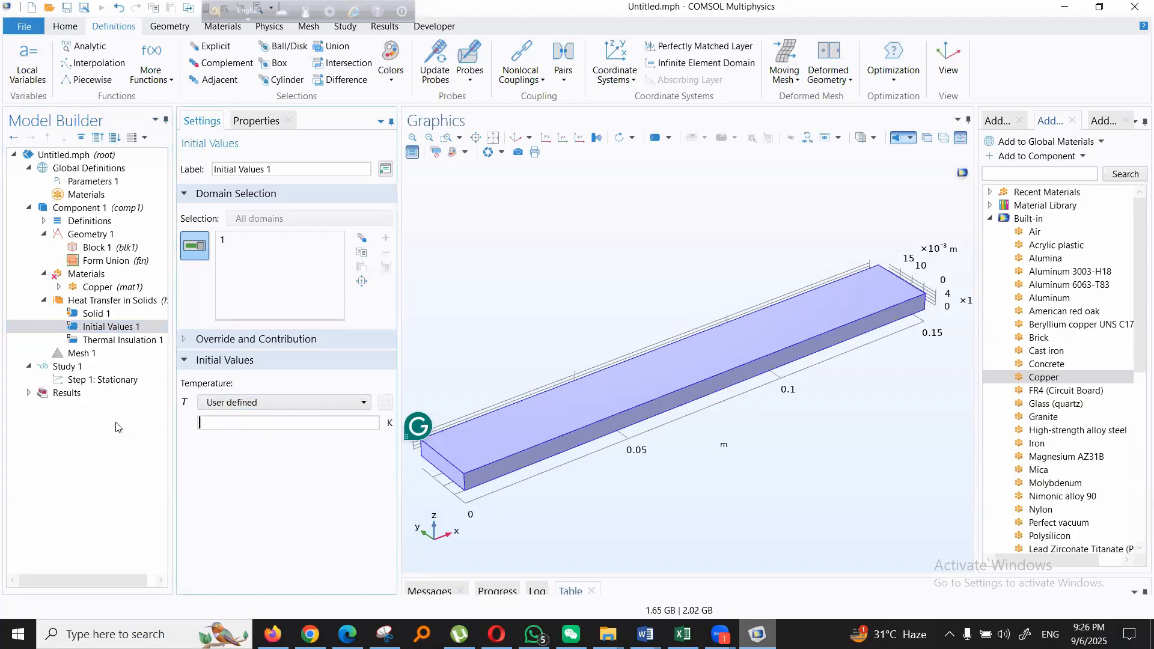
pyautogui.click(89, 181)
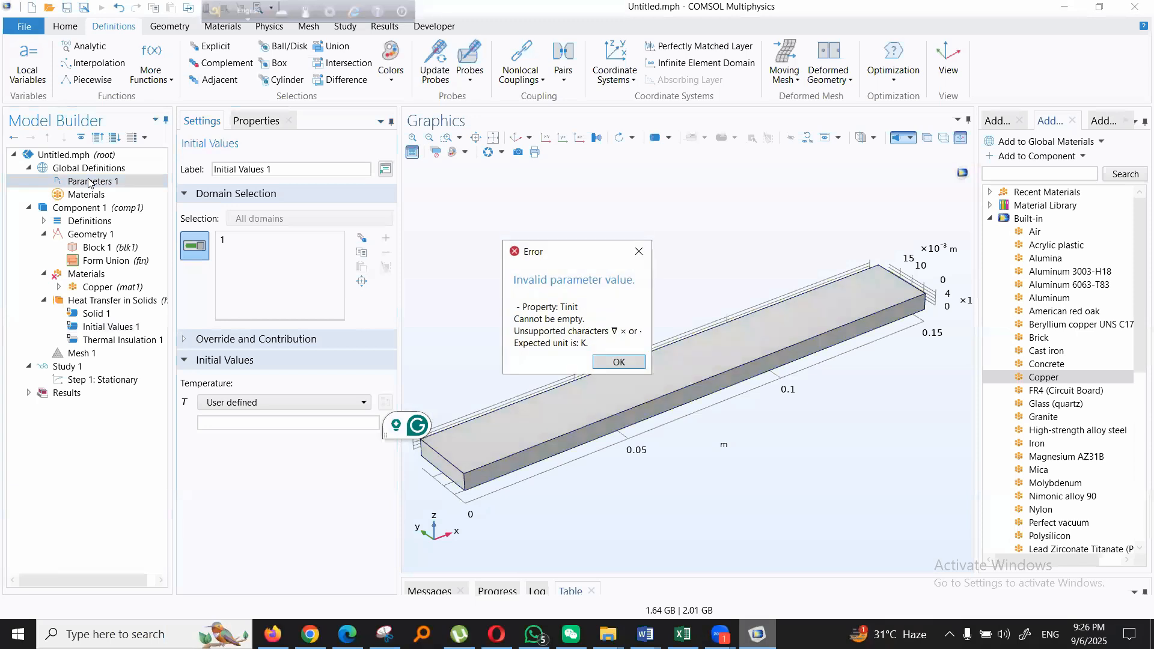
pyautogui.click(639, 252)
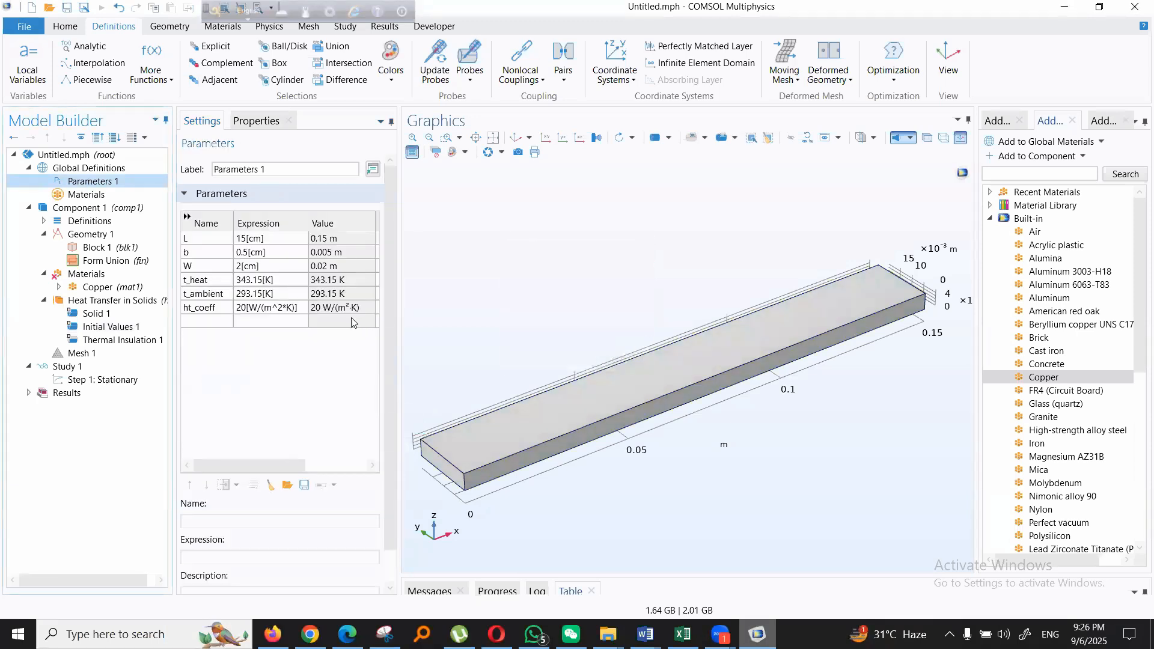
# - Look up the ambient temperature's name in Parameters 1 and set the temperature in Initial Values 1 to t_ambient
pyautogui.click(201, 283)
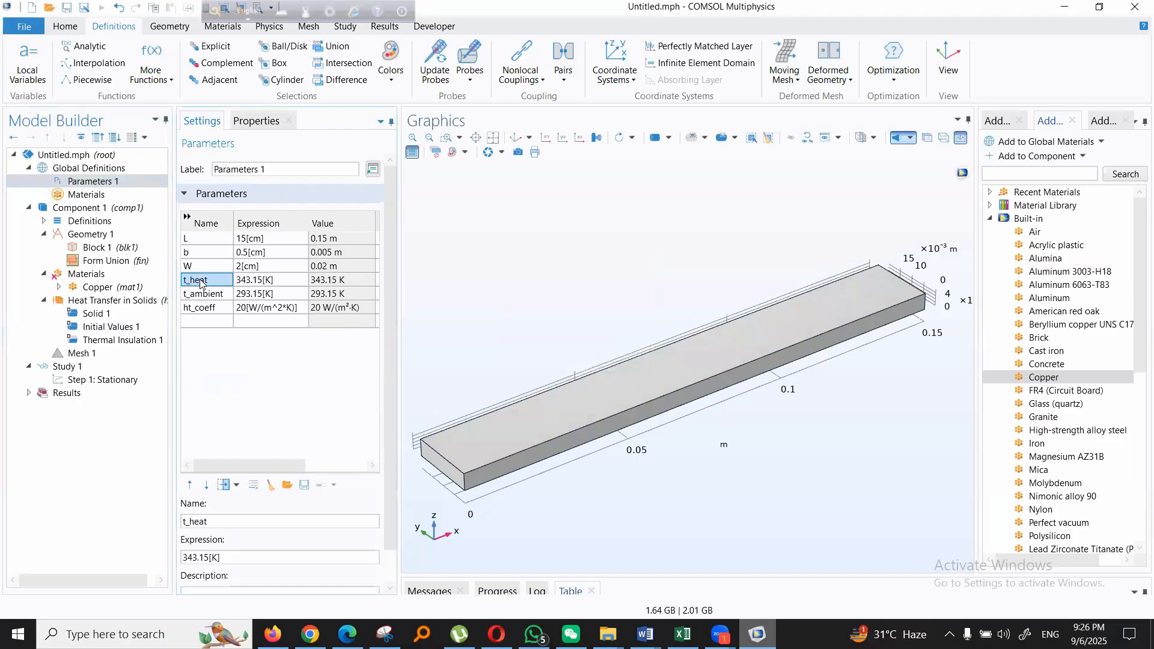
pyautogui.click(198, 294)
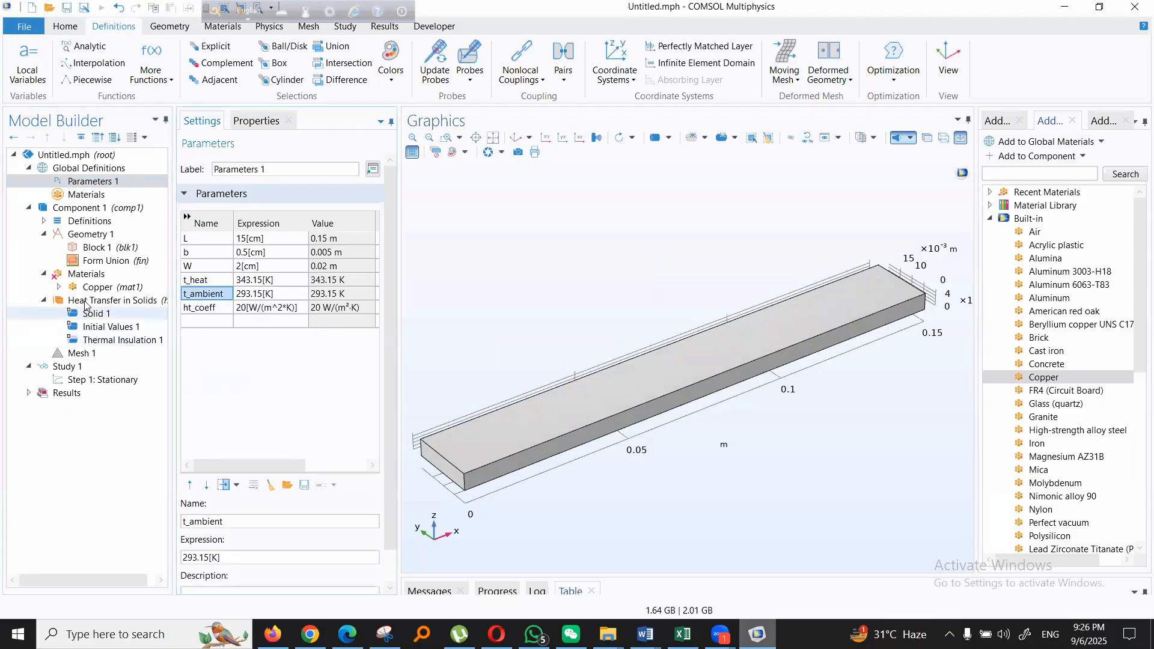
pyautogui.click(105, 327)
pyautogui.moveTo(250, 422); pyautogui.dragTo(155, 425)
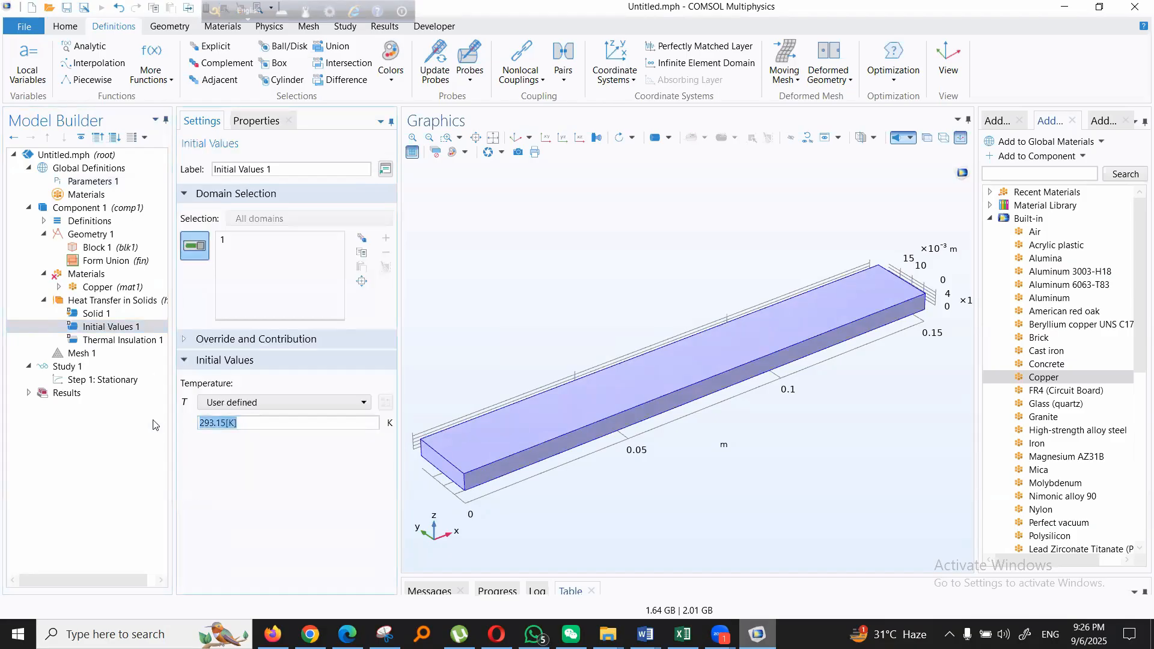
pyautogui.write('t')
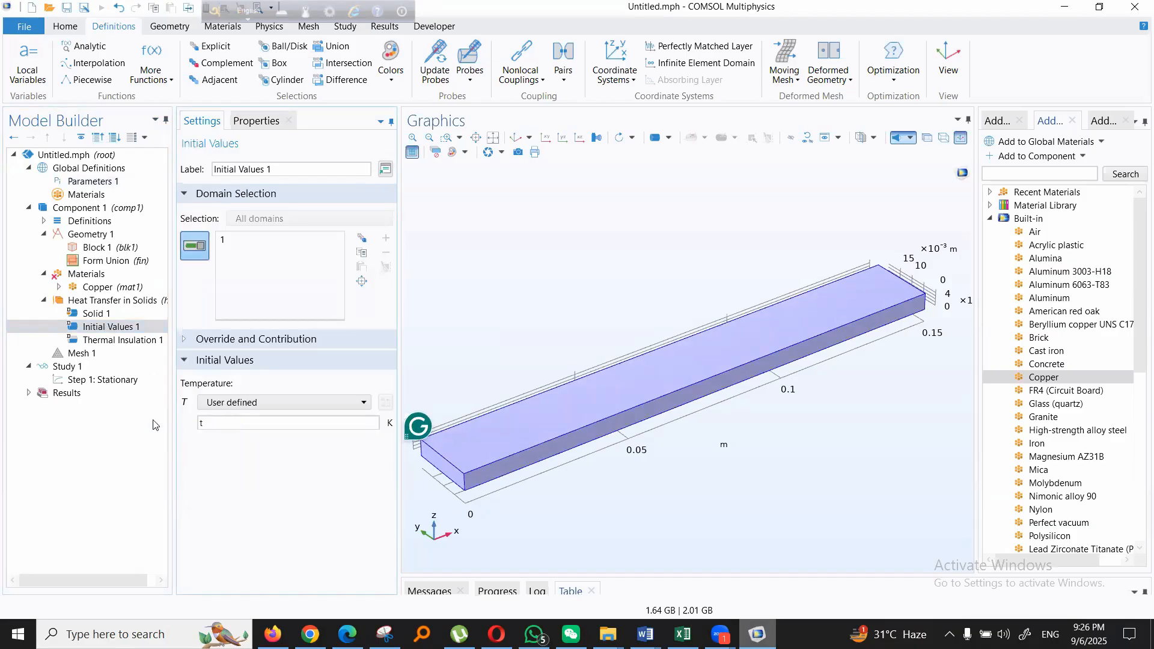
pyautogui.write('_ambient')
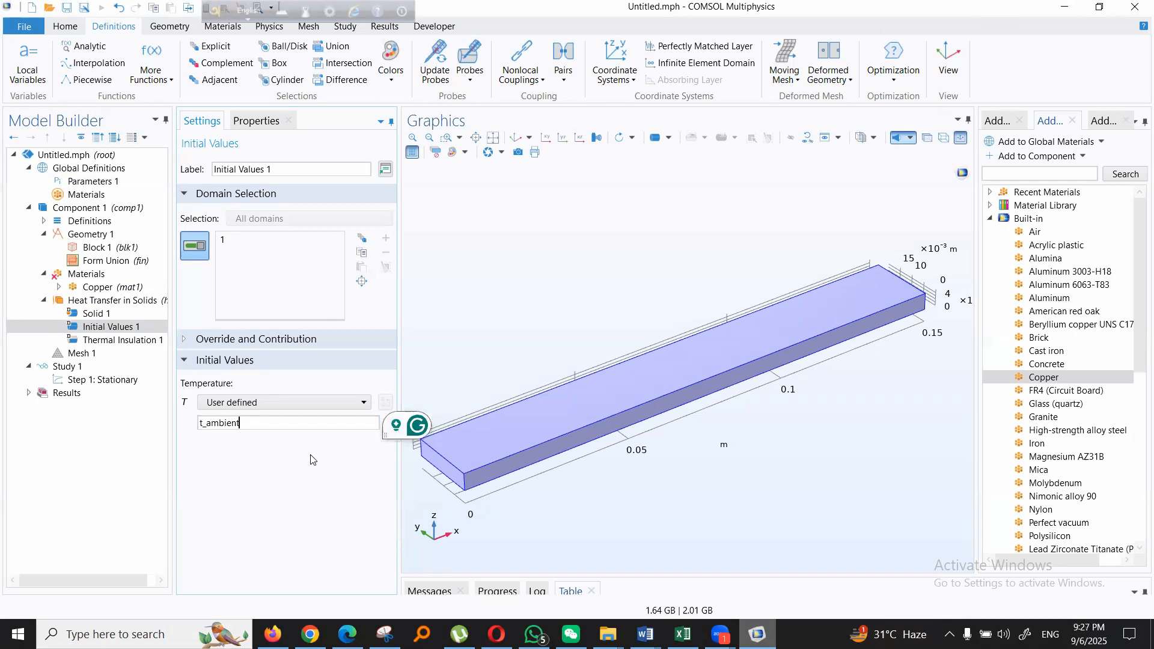
pyautogui.click(280, 498)
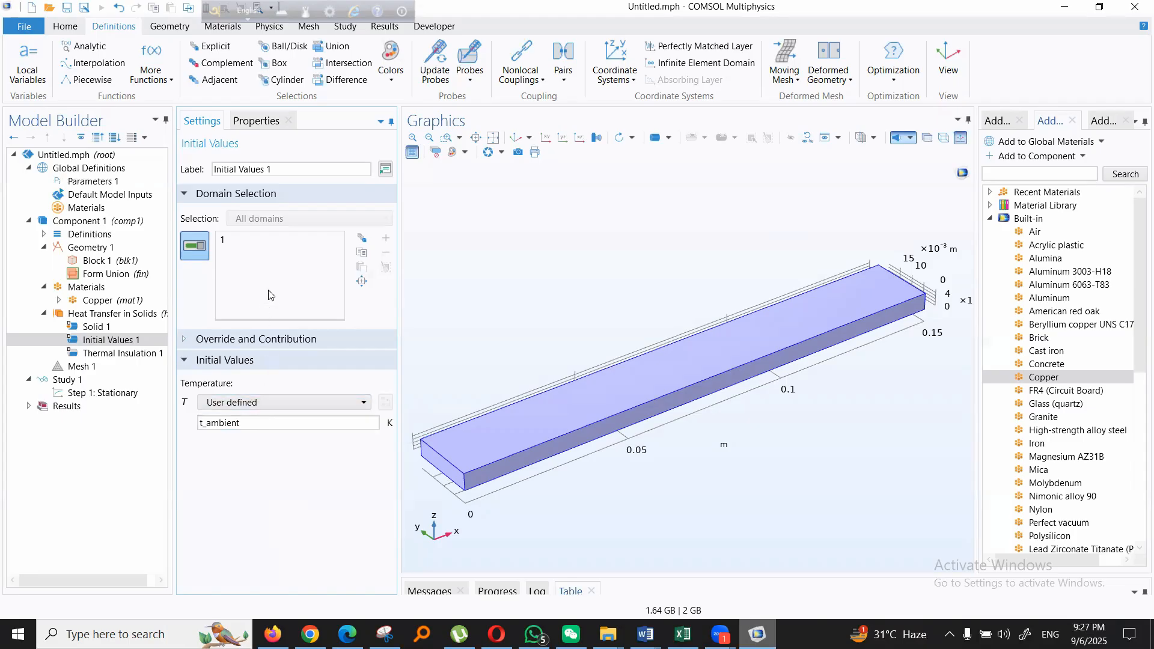
# - Check which domain and temperature expression Initial Values 1 uses
pyautogui.click(233, 244)
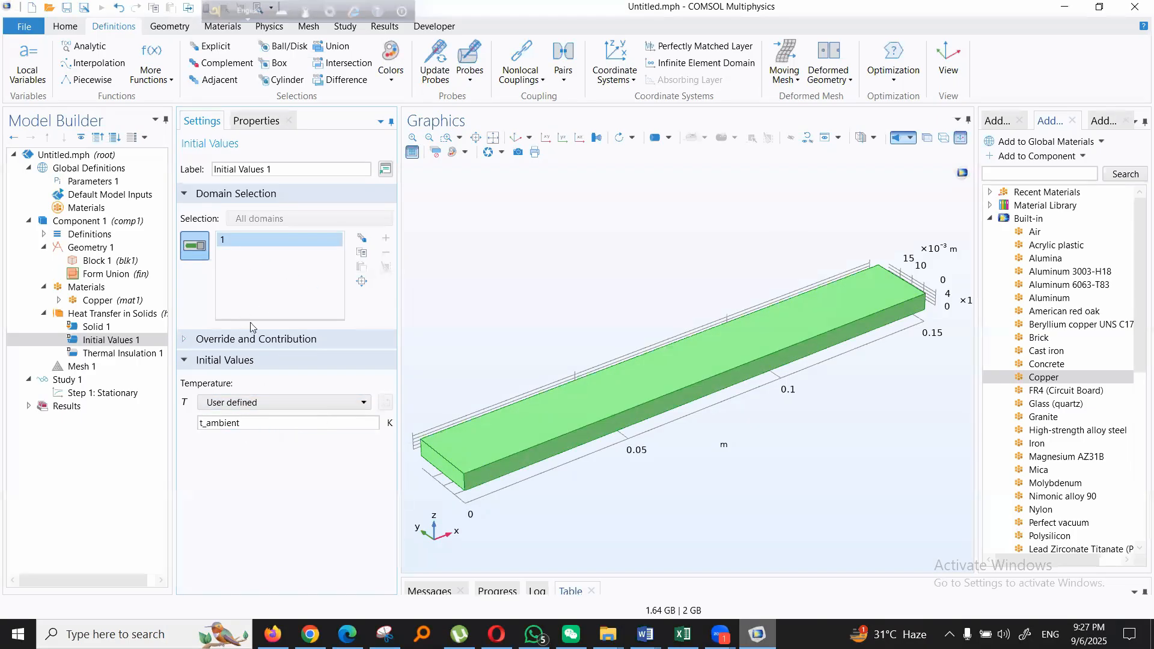
pyautogui.click(590, 528)
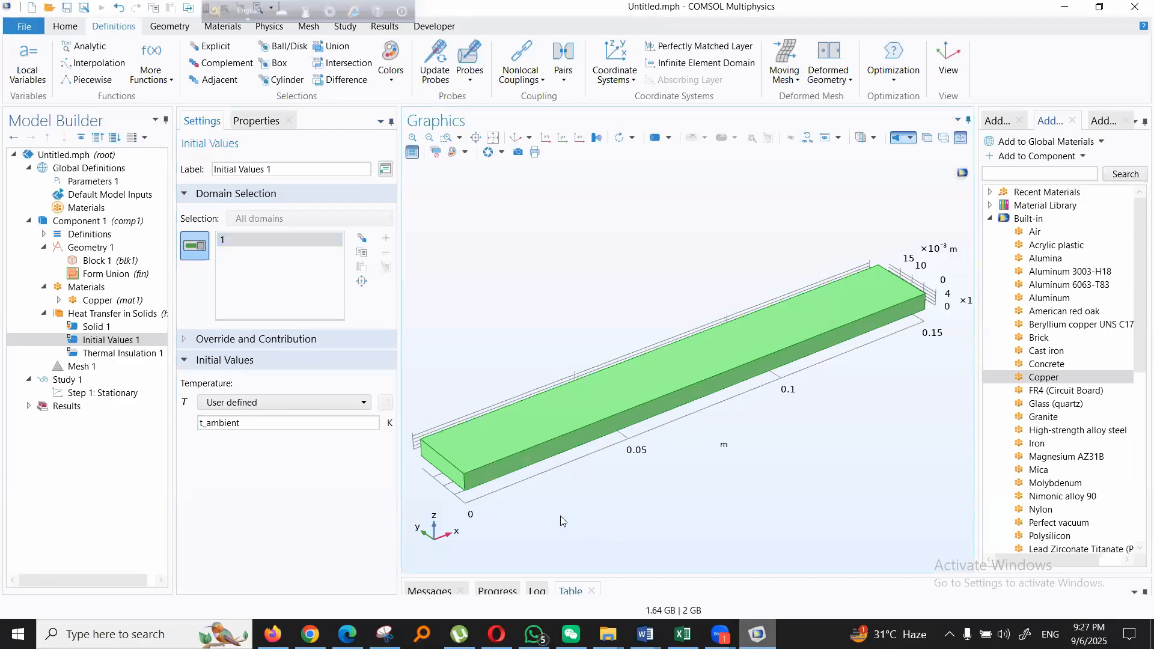
pyautogui.click(263, 419)
pyautogui.click(540, 531)
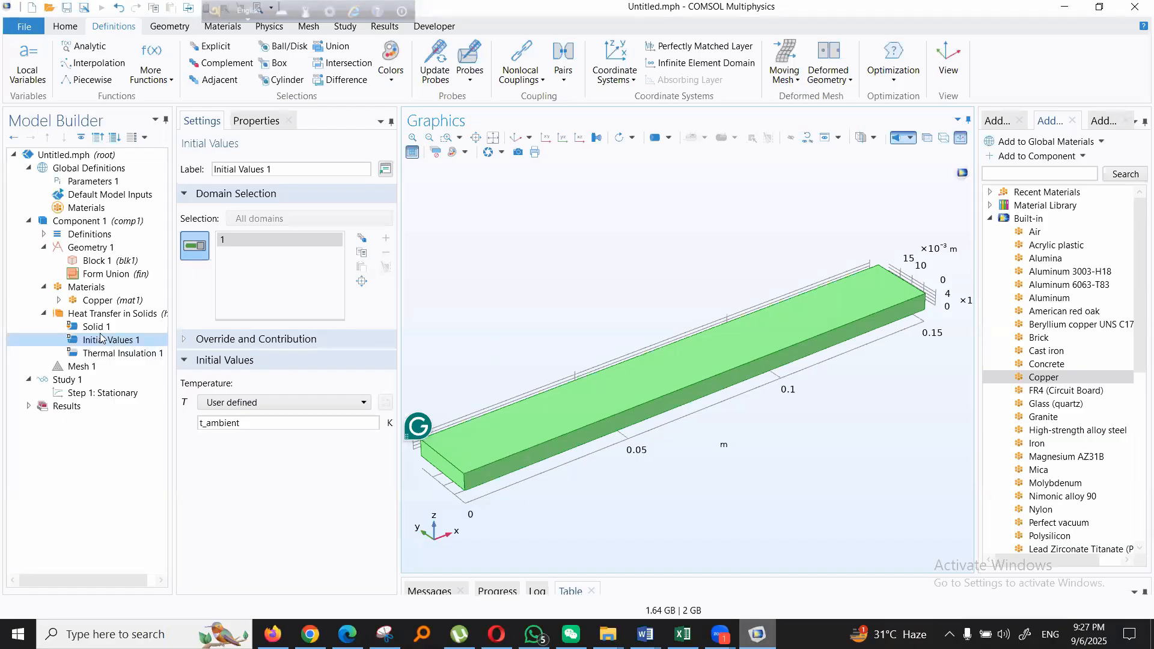
# - Add a Heat Flux boundary condition to Heat Transfer in Solids
pyautogui.click(96, 314)
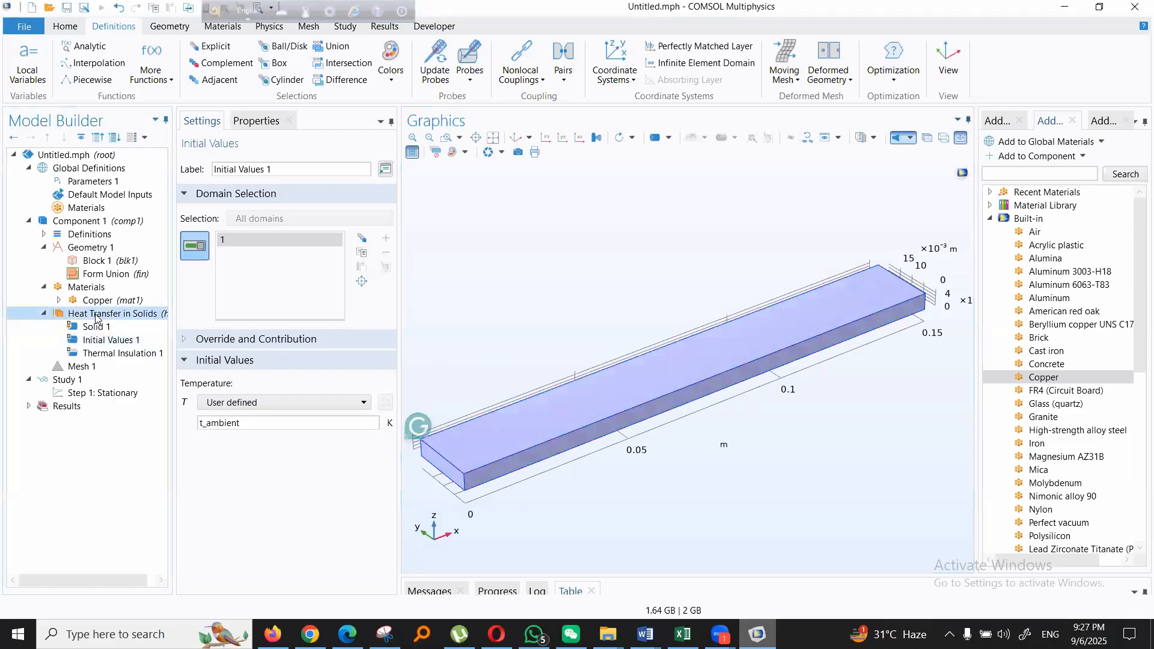
pyautogui.click(233, 30)
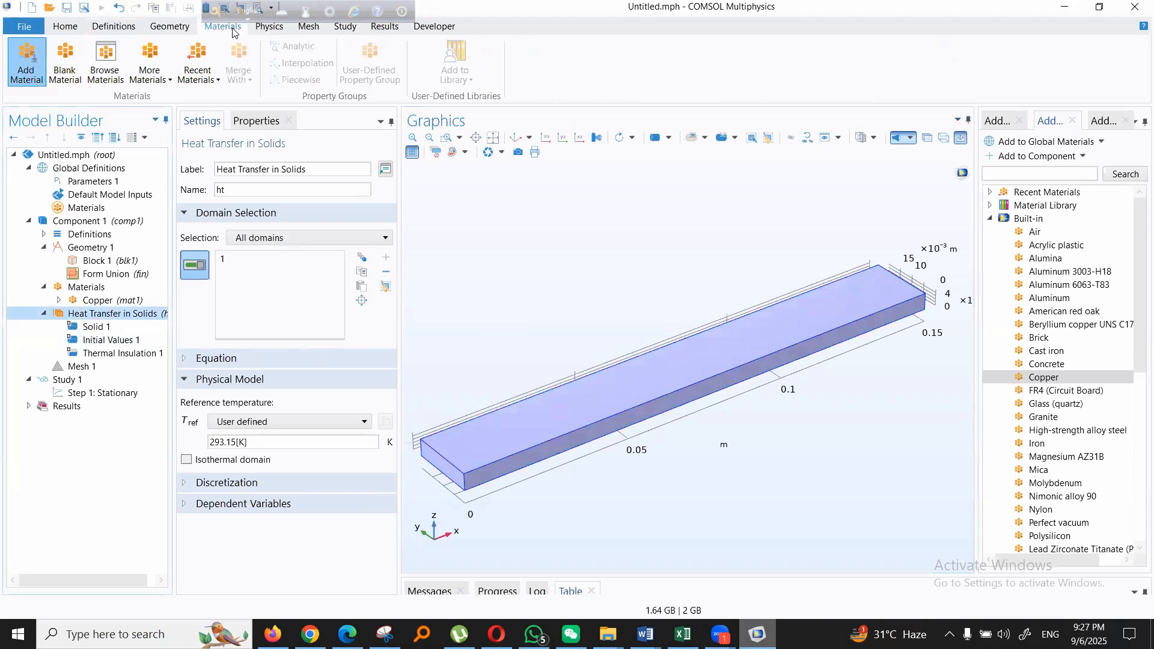
pyautogui.click(276, 28)
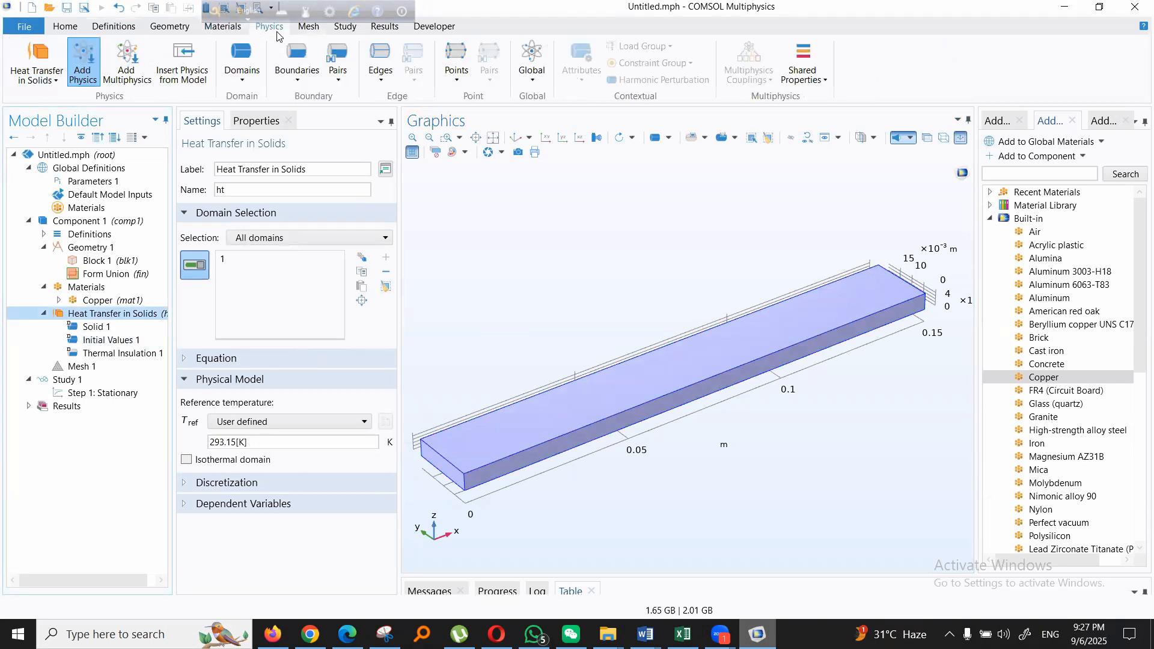
pyautogui.click(297, 66)
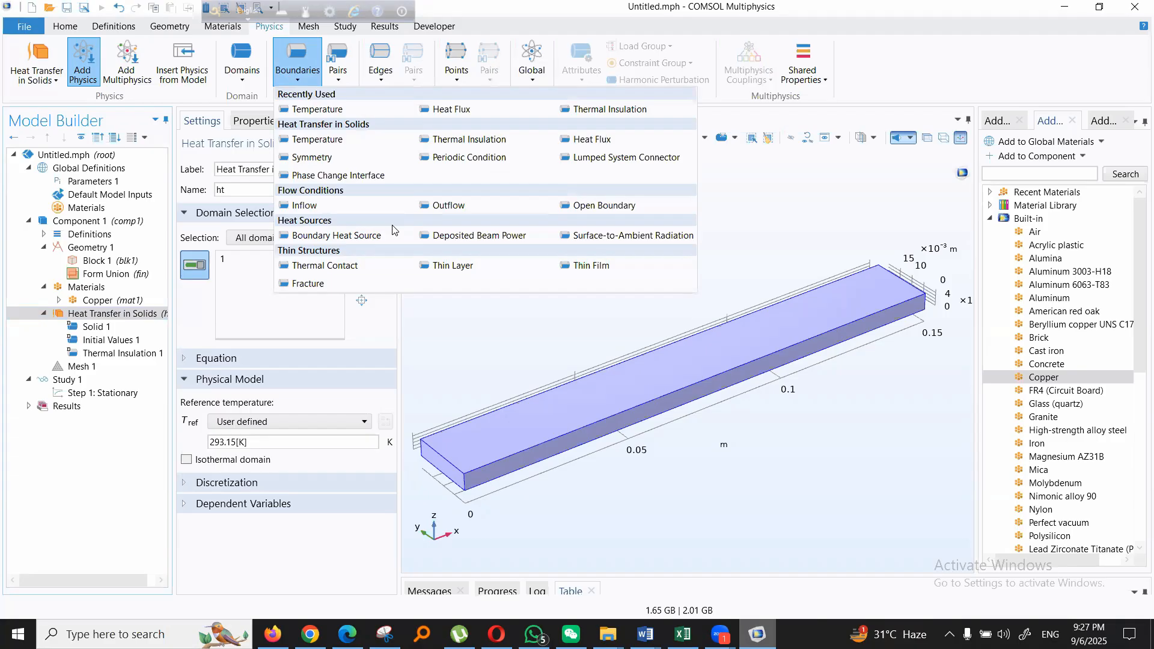
pyautogui.click(580, 140)
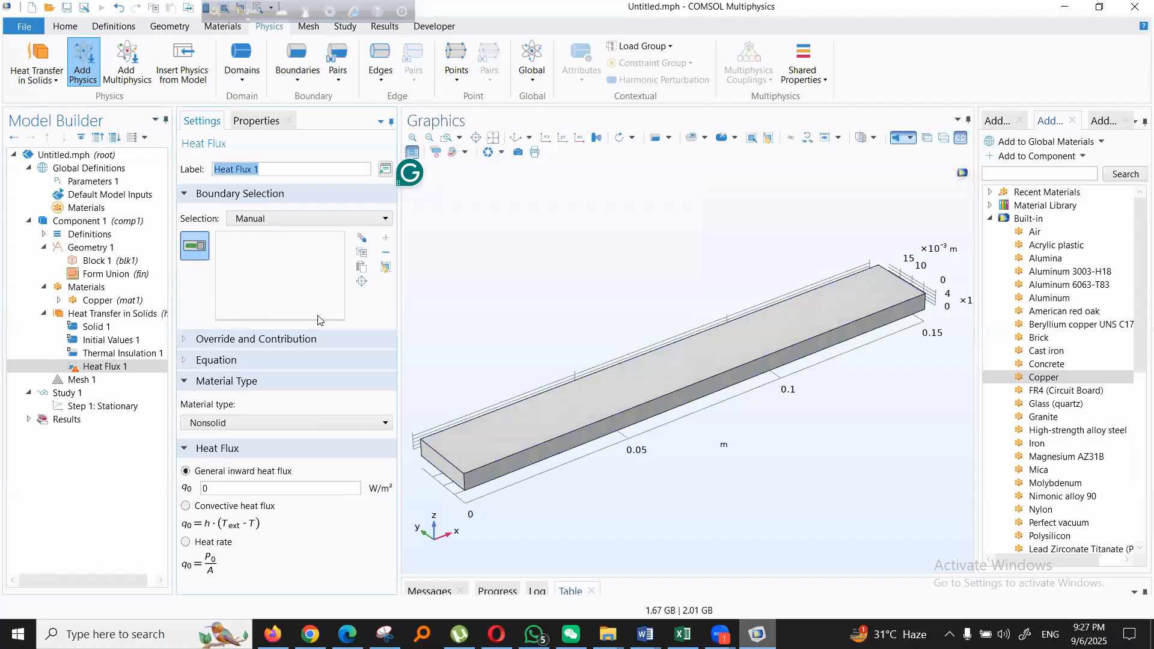
# - Set the material type of Heat Flux 1 to Solid and its flux type to convective heat flux
pyautogui.click(260, 423)
pyautogui.click(255, 440)
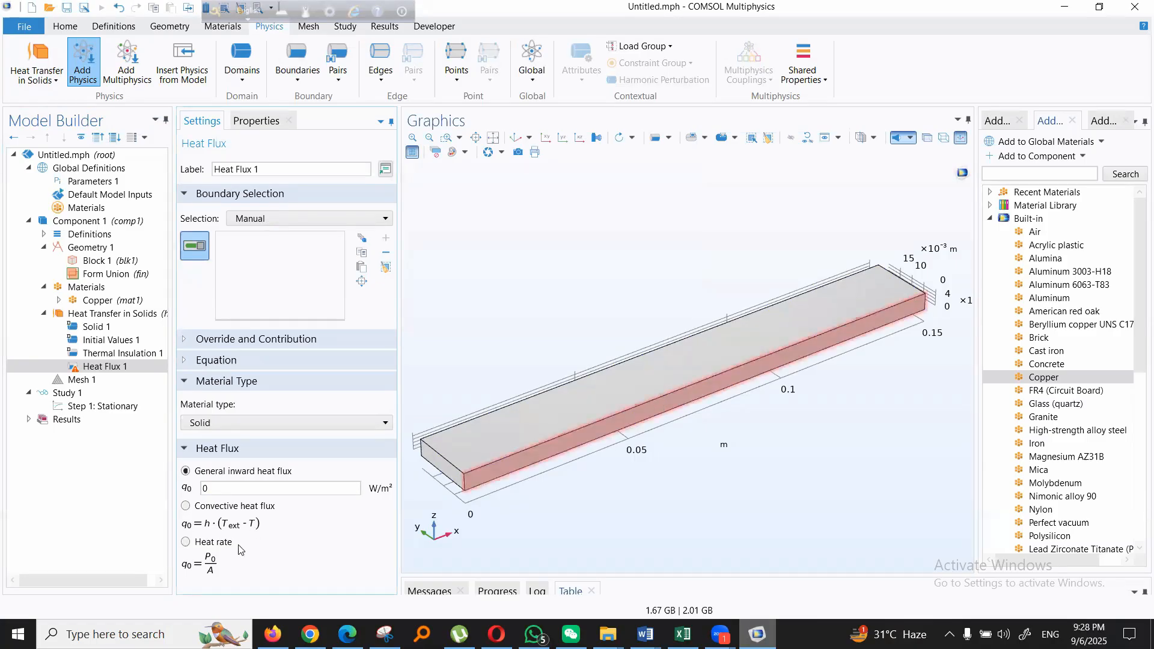
pyautogui.click(185, 506)
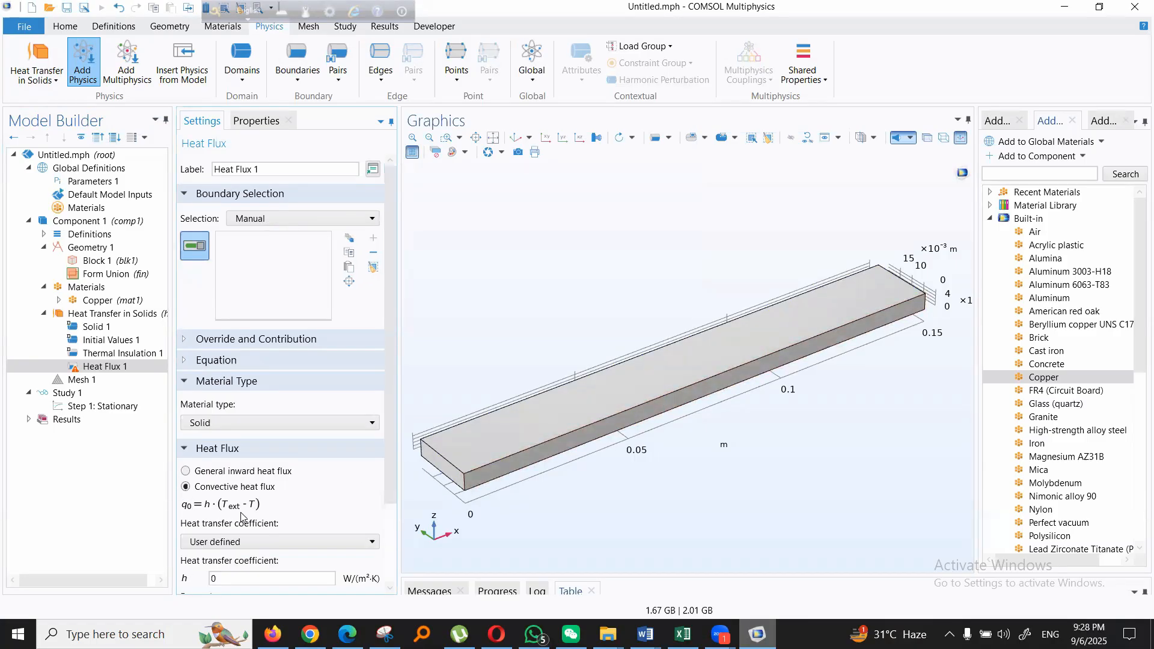
pyautogui.scroll(-3, 306, 497)
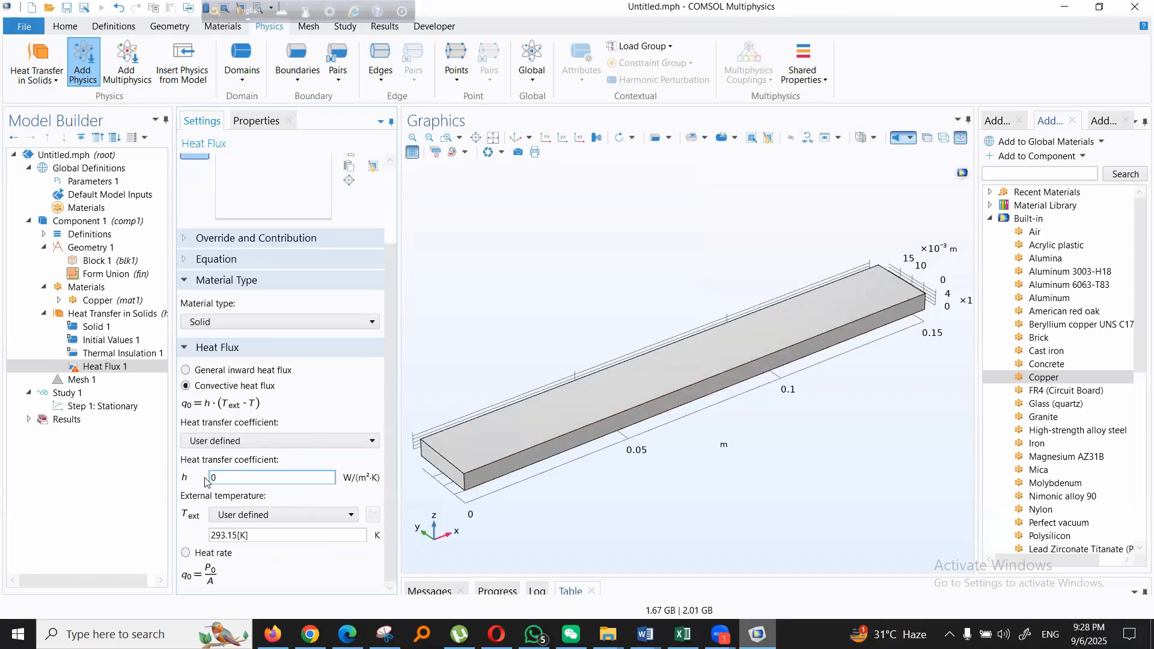
pyautogui.click(255, 476)
pyautogui.moveTo(179, 476); pyautogui.dragTo(180, 480)
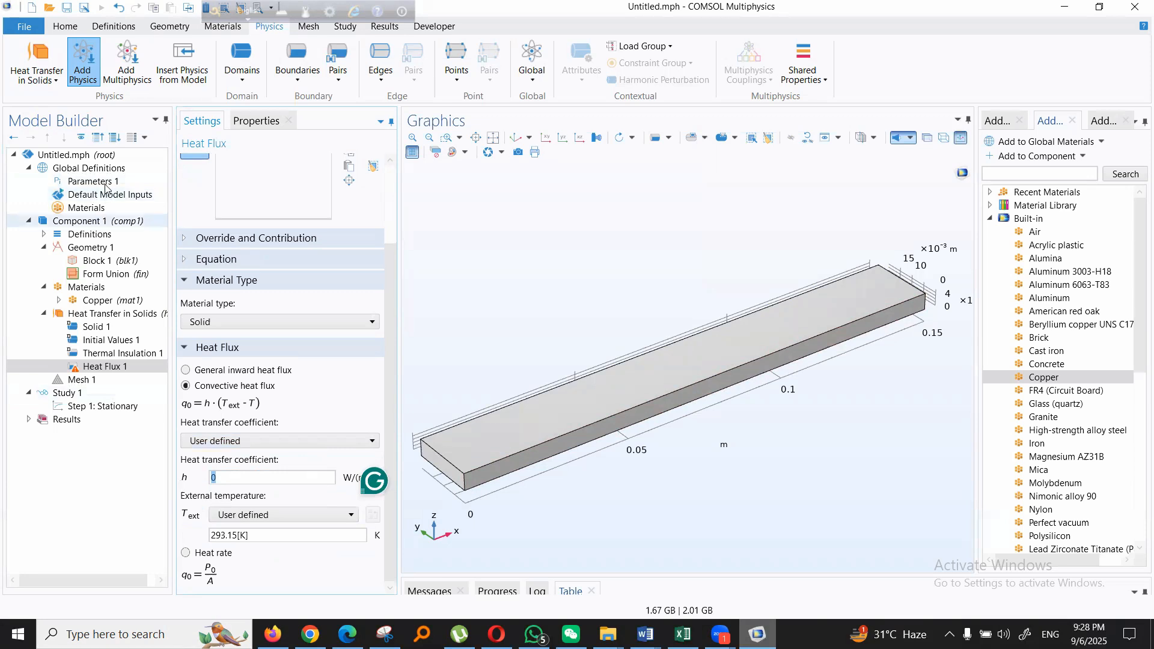
pyautogui.click(90, 181)
pyautogui.click(199, 281)
pyautogui.click(196, 280)
pyautogui.doubleClick(189, 282)
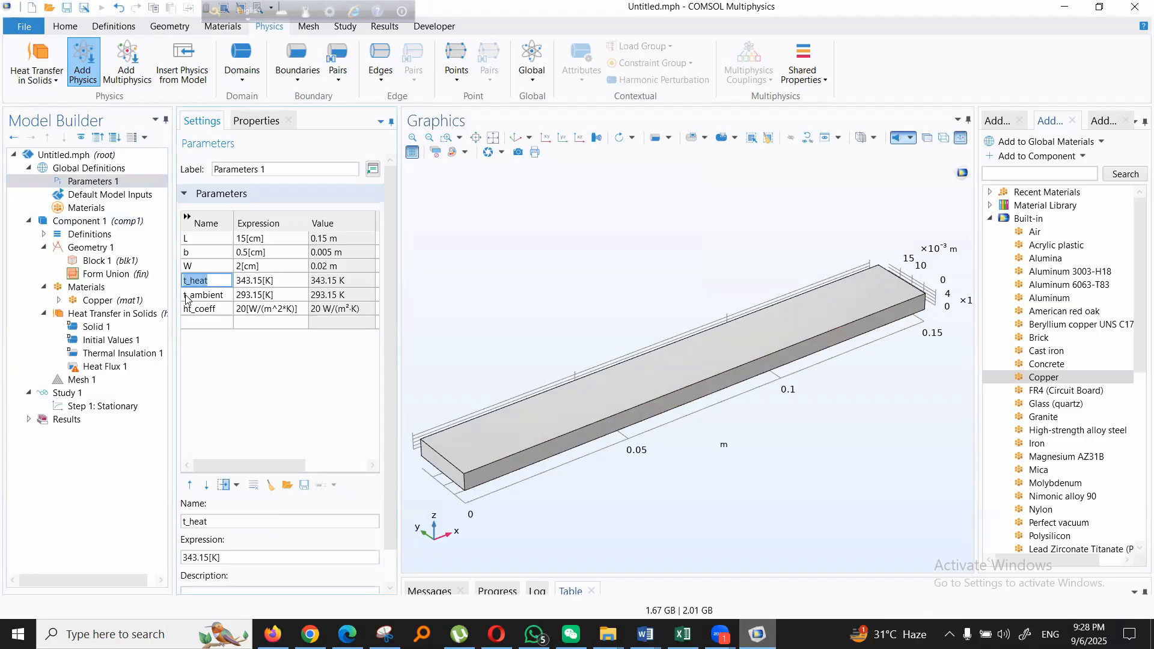
pyautogui.click(103, 368)
pyautogui.doubleClick(239, 534)
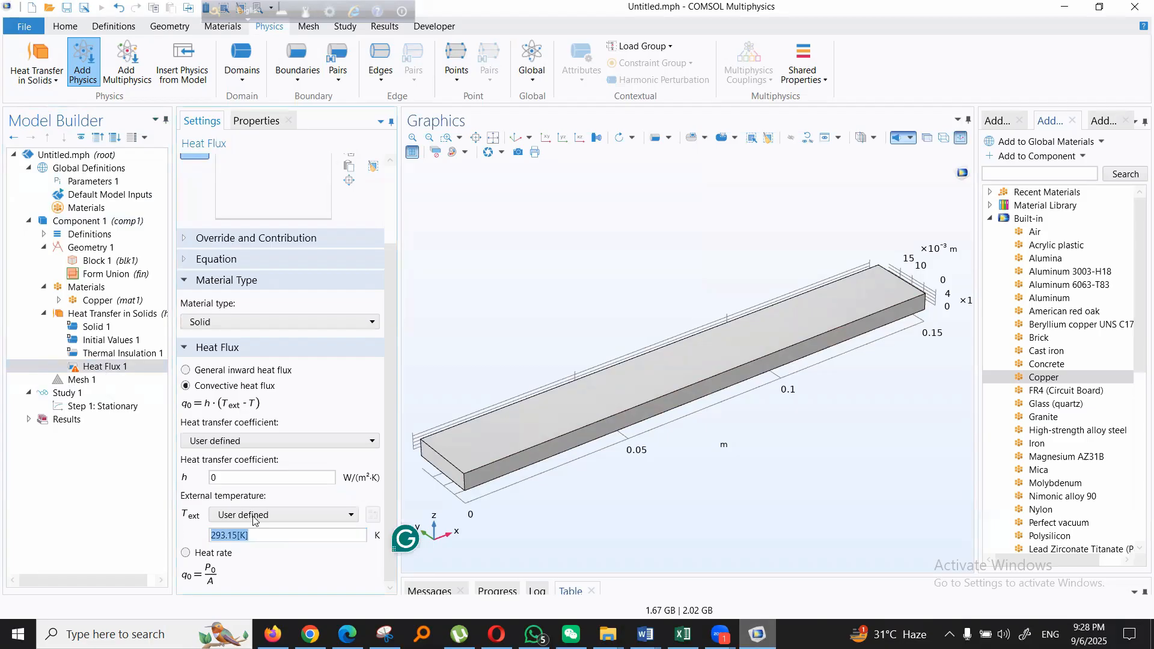
# - Copy the heat transfer coefficient's name from Parameters 1 and set the coefficient in Heat Flux 1 to ht_coeff
pyautogui.doubleClick(249, 477)
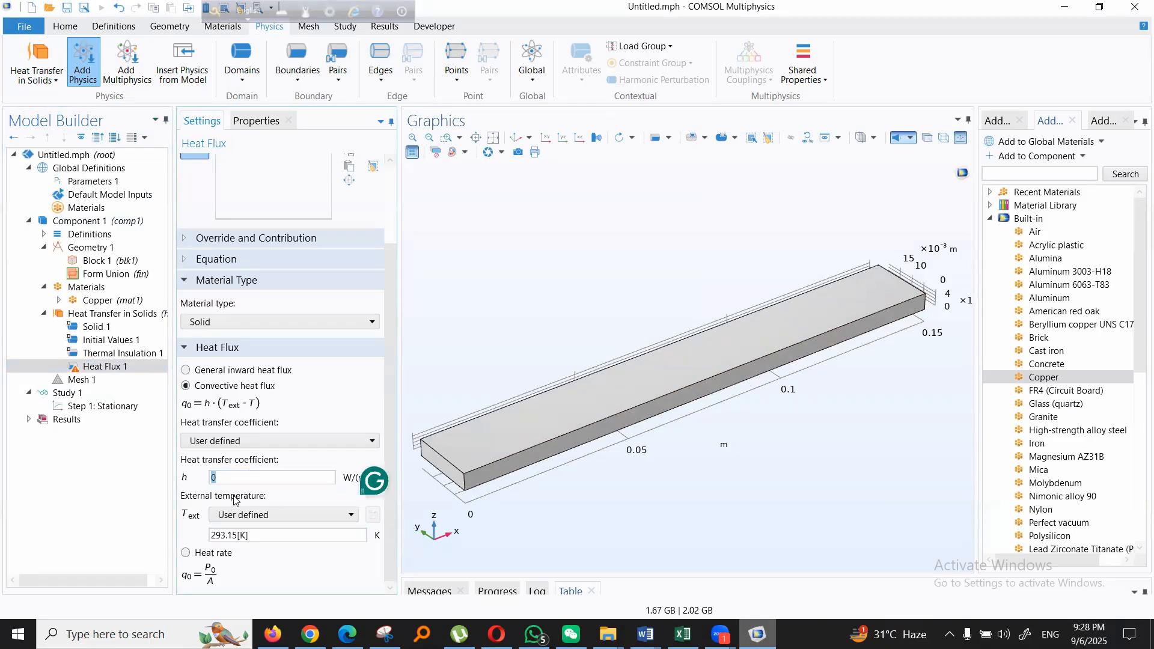
pyautogui.click(83, 184)
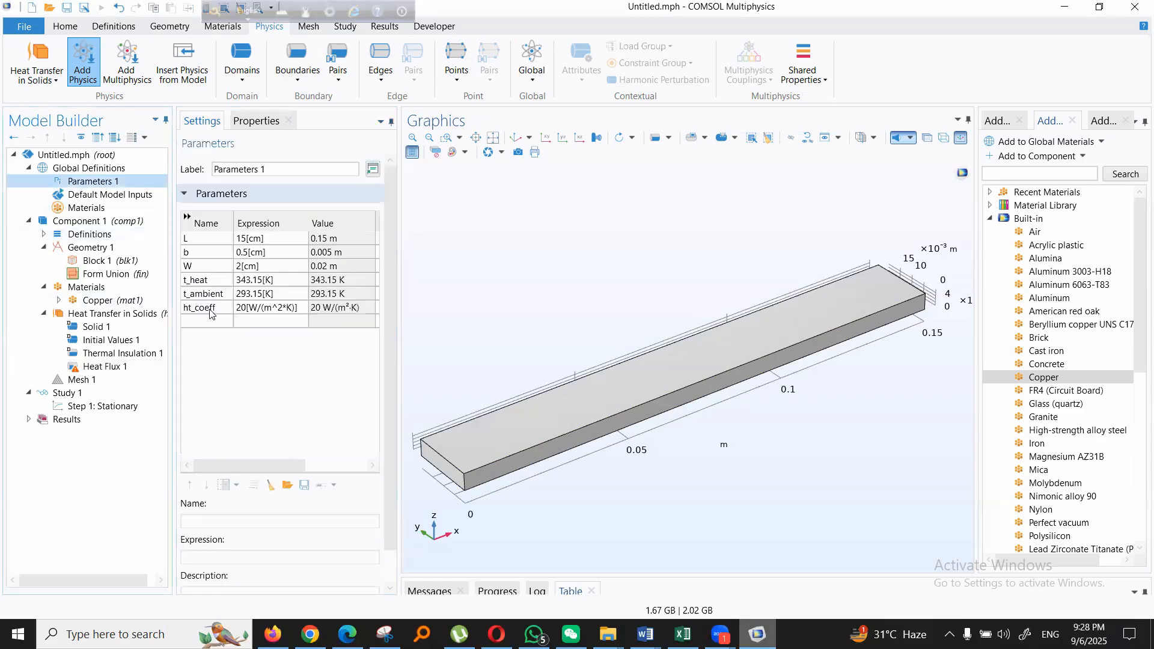
pyautogui.click(217, 309)
pyautogui.hotkey('ctrl', 'a')
pyautogui.hotkey('ctrl', 'c')
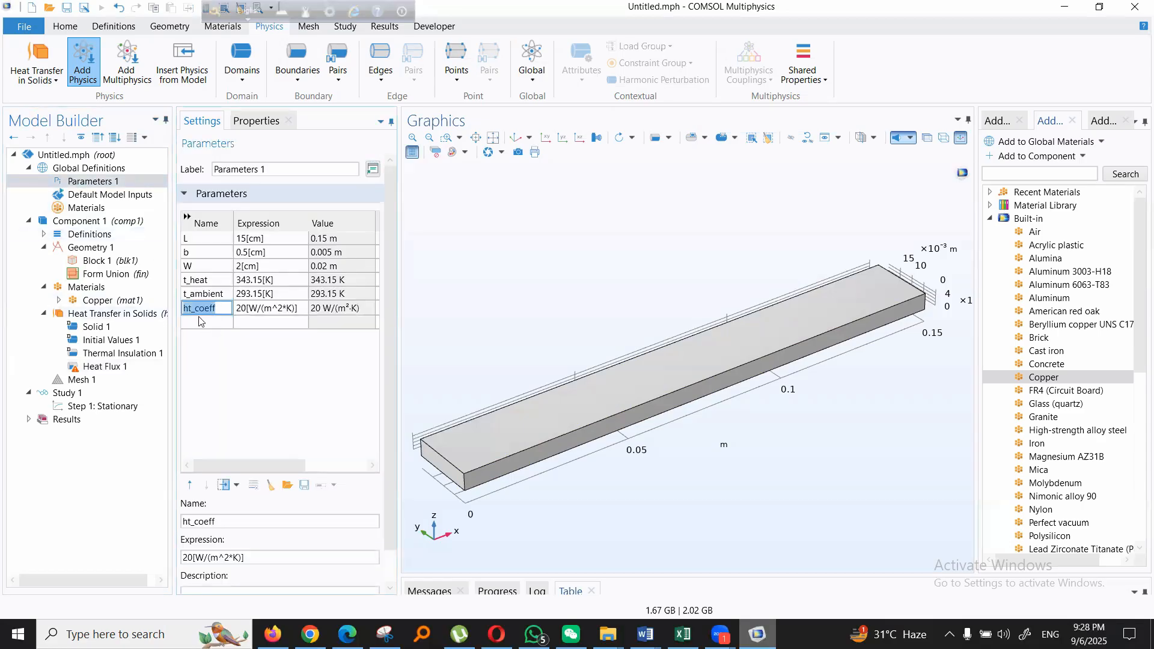
pyautogui.click(102, 367)
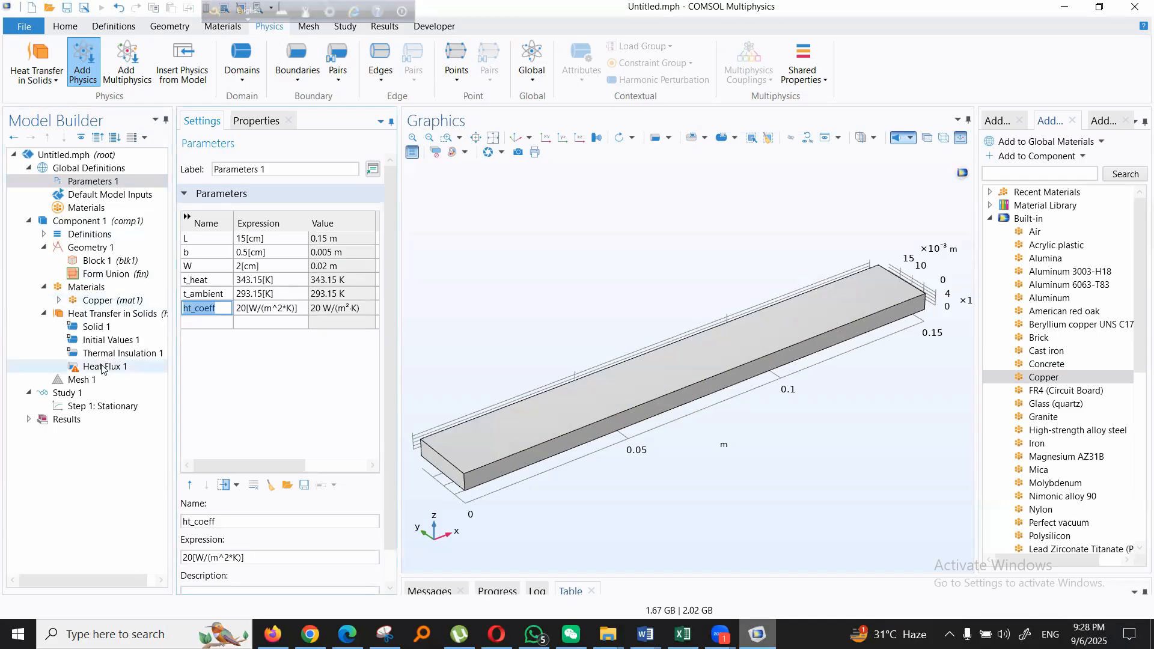
pyautogui.click(268, 535)
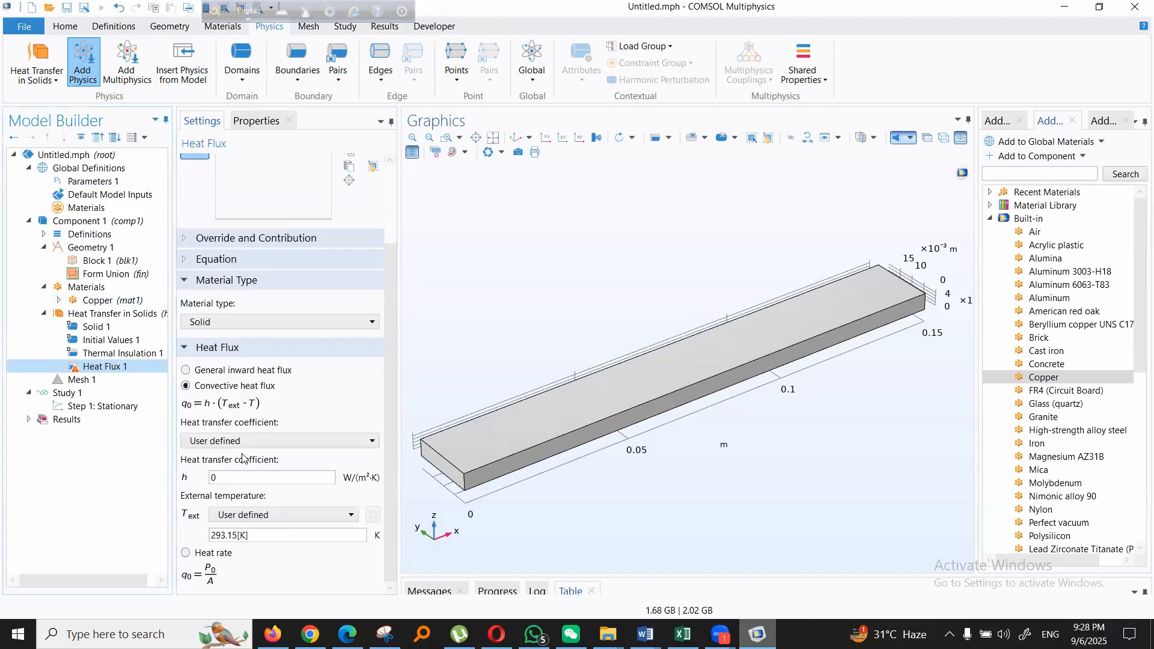
pyautogui.scroll(1, 245, 496)
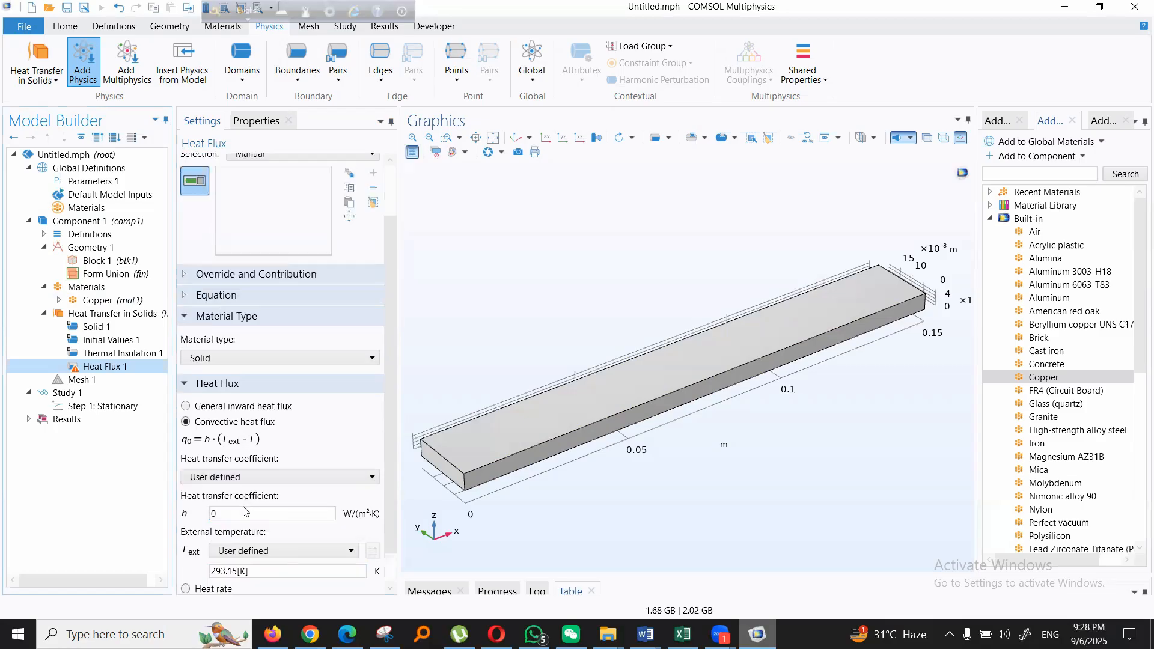
pyautogui.click(245, 512)
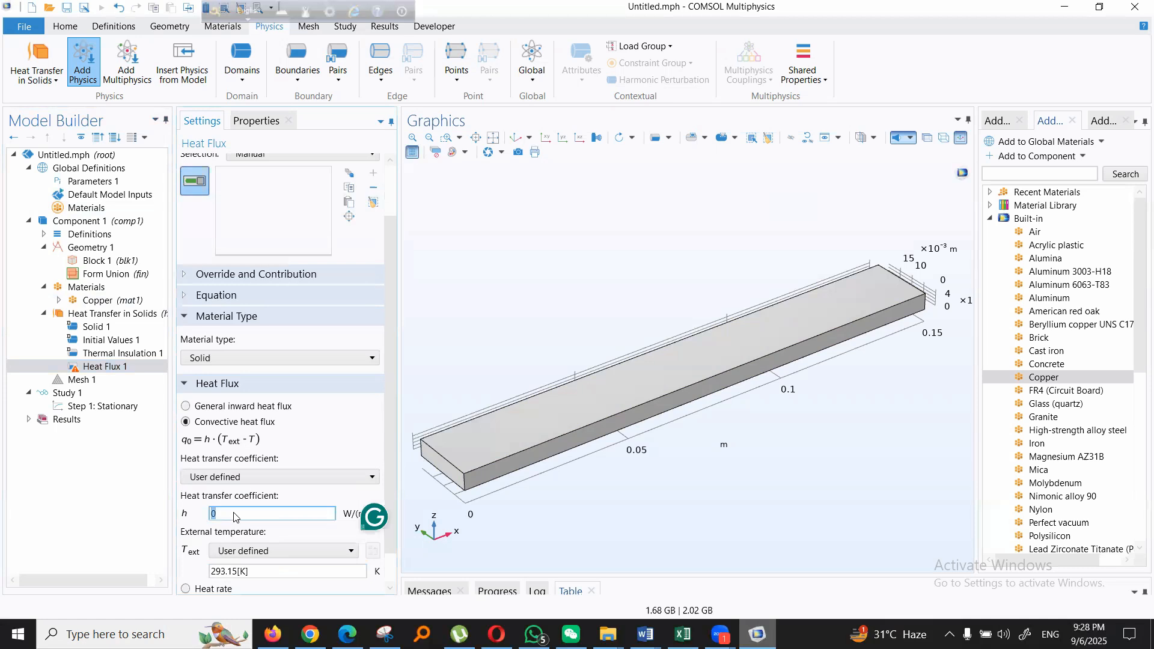
pyautogui.hotkey('ctrl', 'v')
pyautogui.scroll(-2, 250, 493)
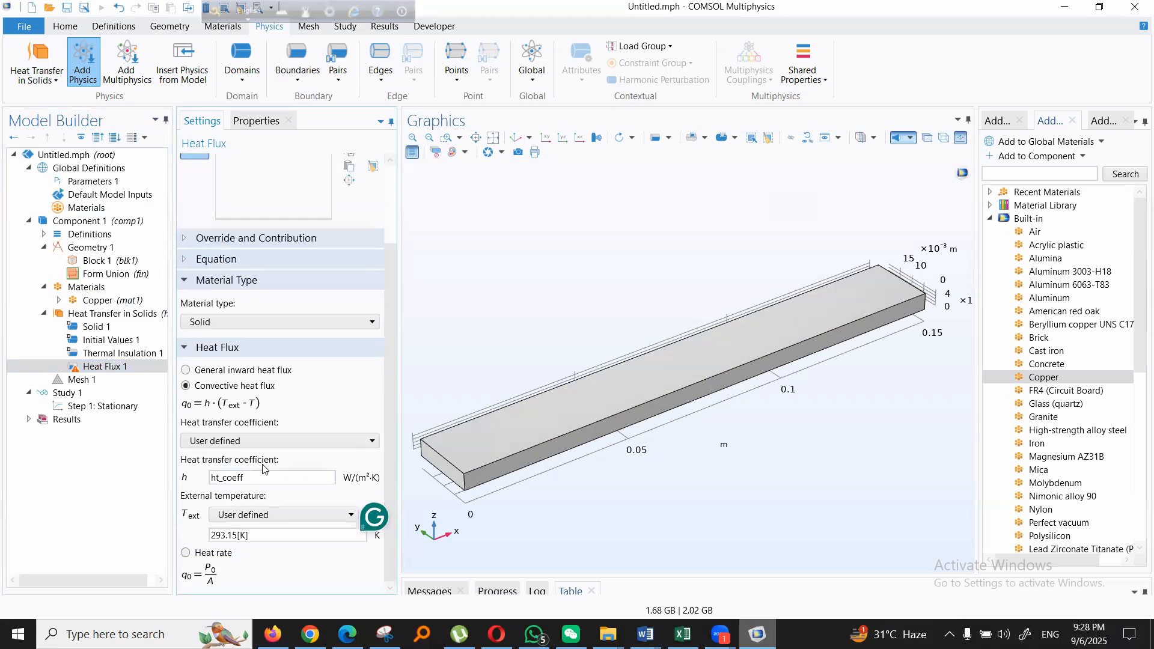
# - Copy the ambient temperature's name from Parameters 1 and set the external temperature in Heat Flux 1 to t_ambient
pyautogui.click(231, 533)
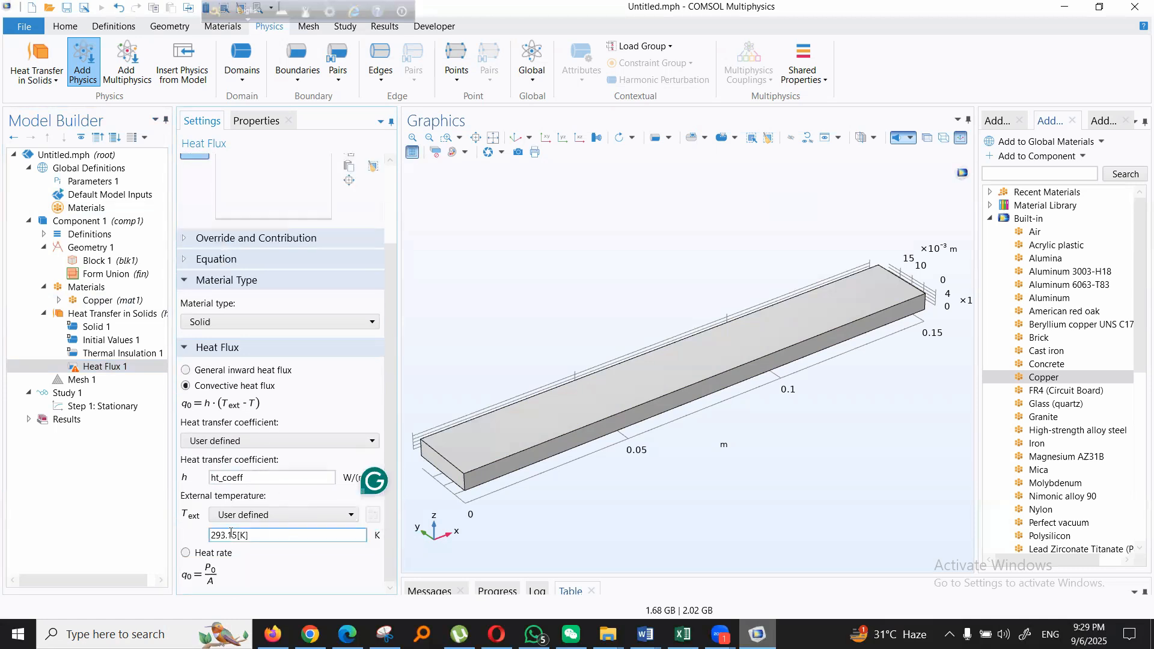
pyautogui.click(264, 535)
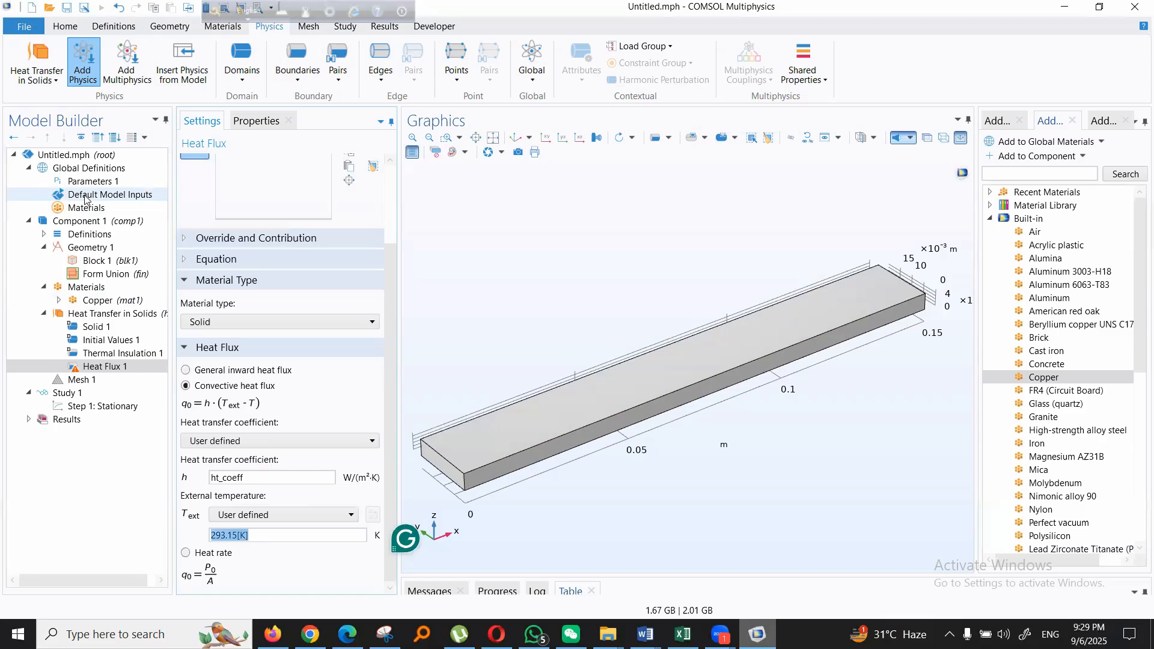
pyautogui.click(91, 181)
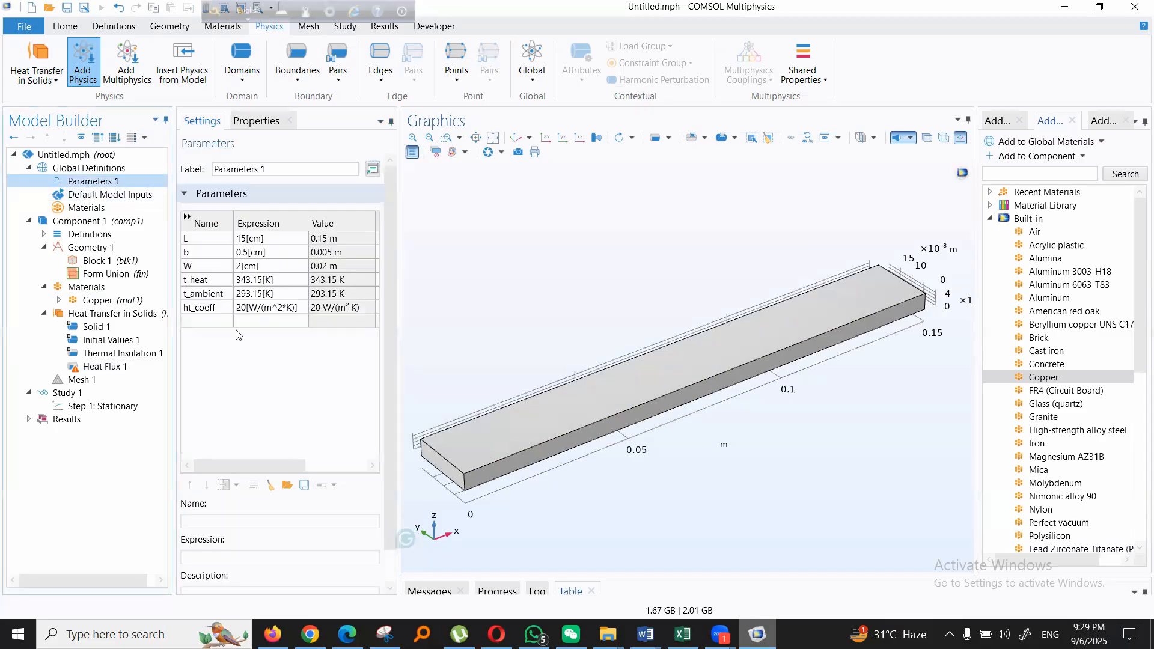
pyautogui.click(200, 281)
pyautogui.click(207, 294)
pyautogui.click(223, 296)
pyautogui.doubleClick(224, 296)
pyautogui.moveTo(225, 294); pyautogui.dragTo(182, 294)
pyautogui.hotkey('ctrl', 'c')
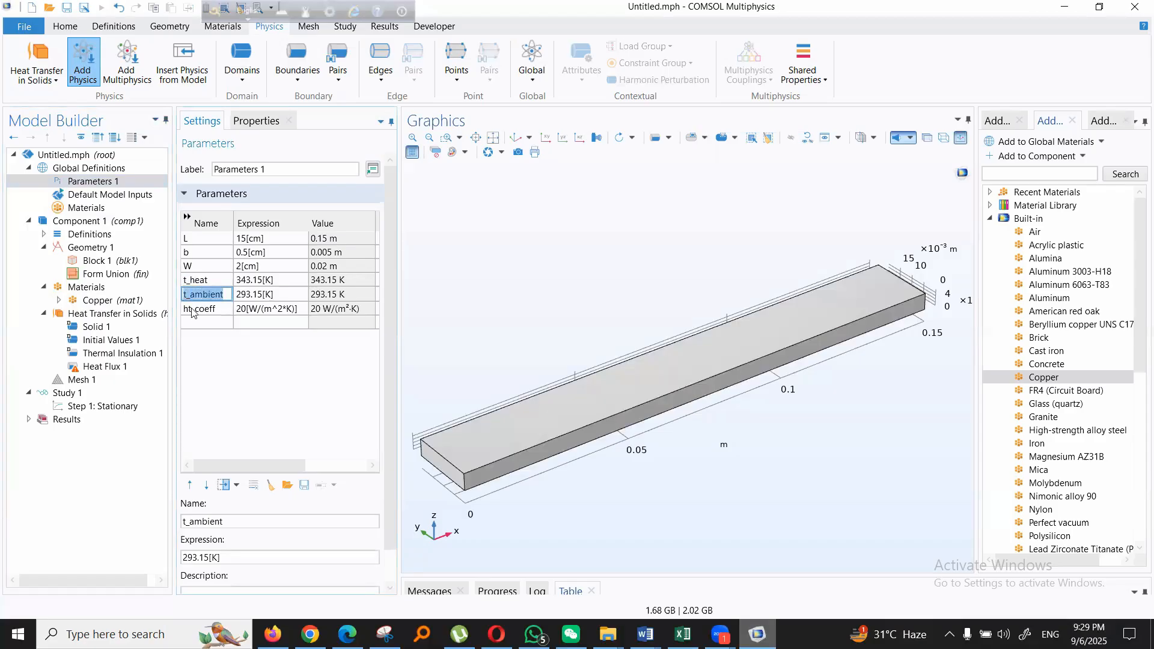
pyautogui.click(102, 365)
pyautogui.hotkey('ctrl', 'a')
pyautogui.hotkey('ctrl', 'v')
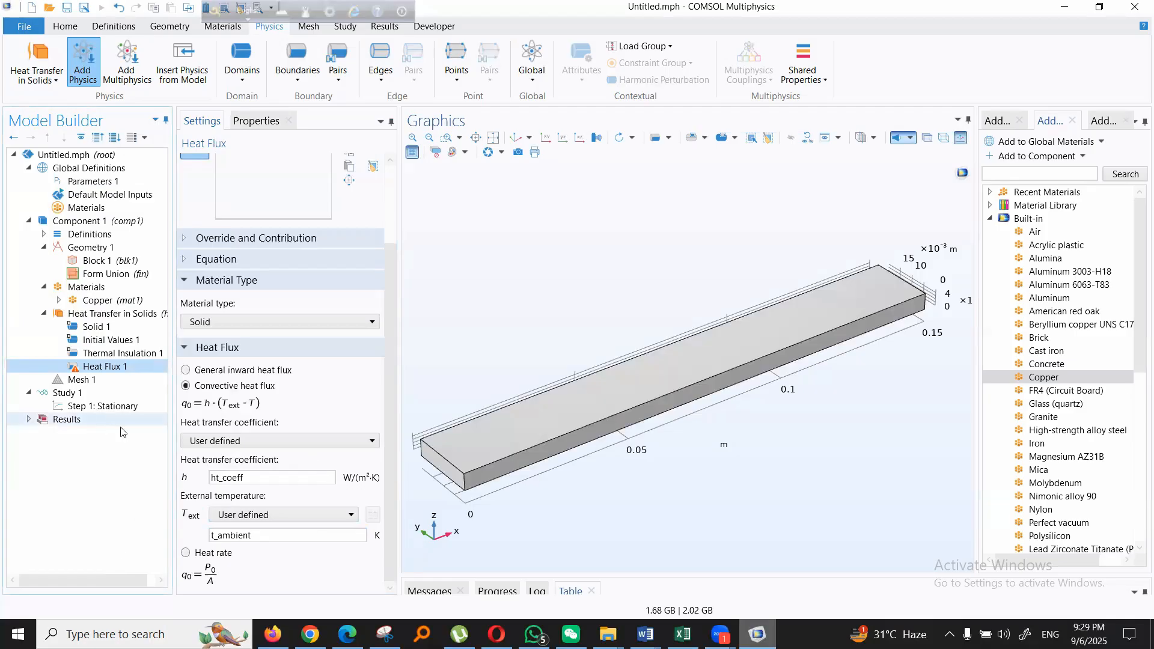
pyautogui.click(259, 536)
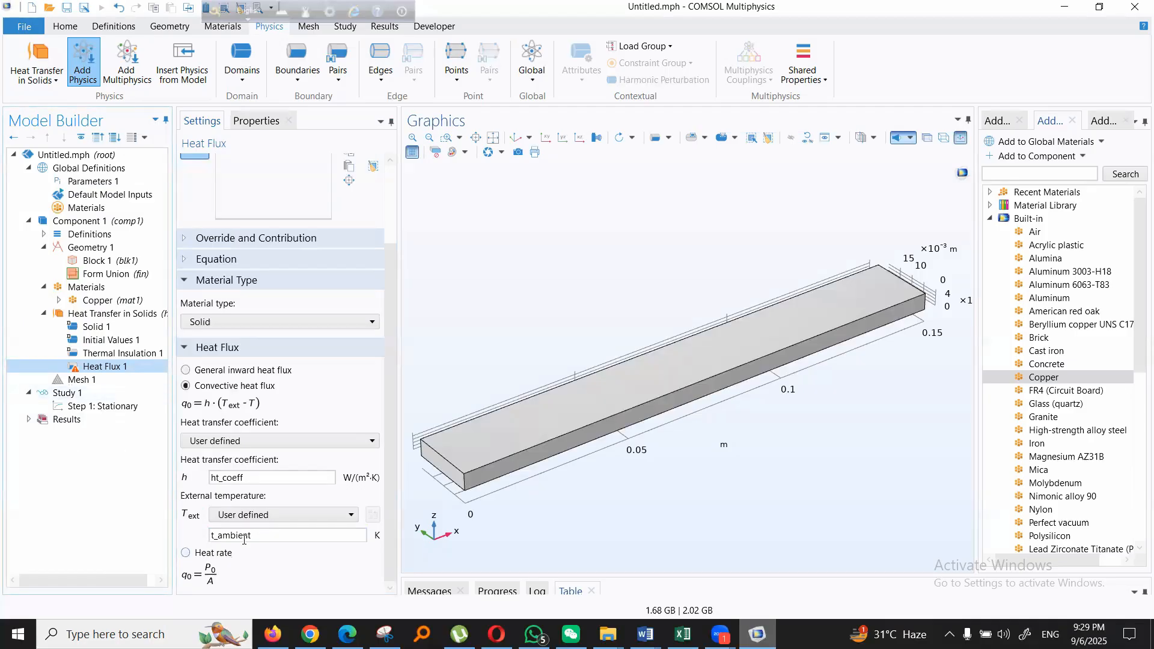
# - Add a Temperature boundary condition to Heat Transfer in Solids and assign it to the block's end face at x = 0
pyautogui.click(100, 355)
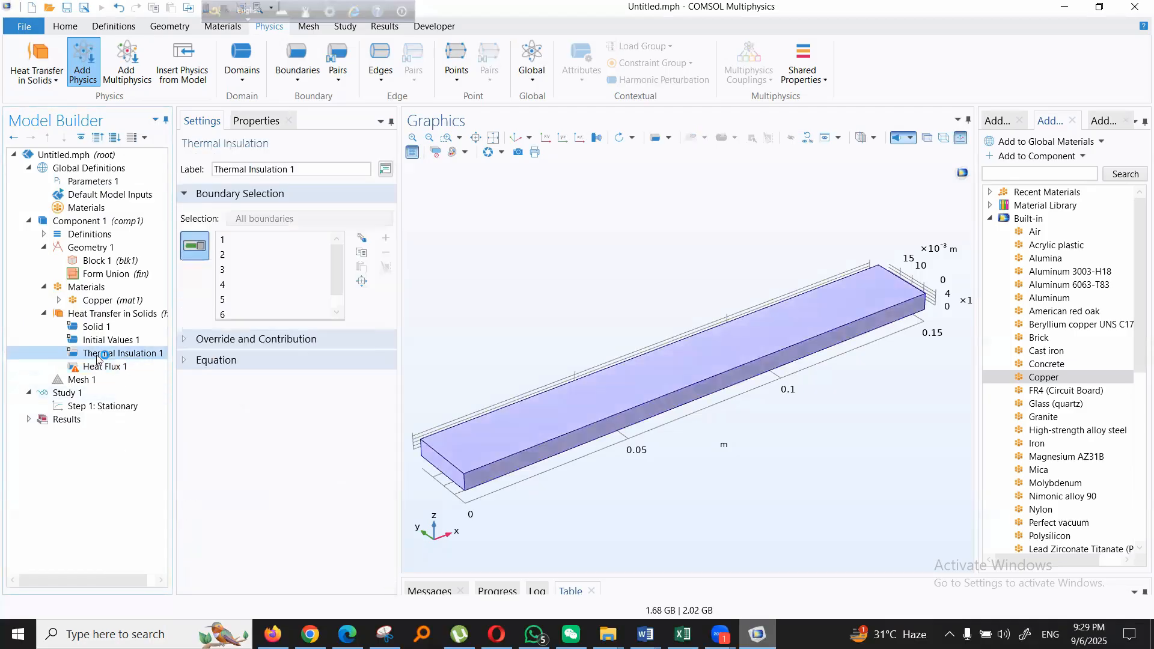
pyautogui.rightClick(94, 315)
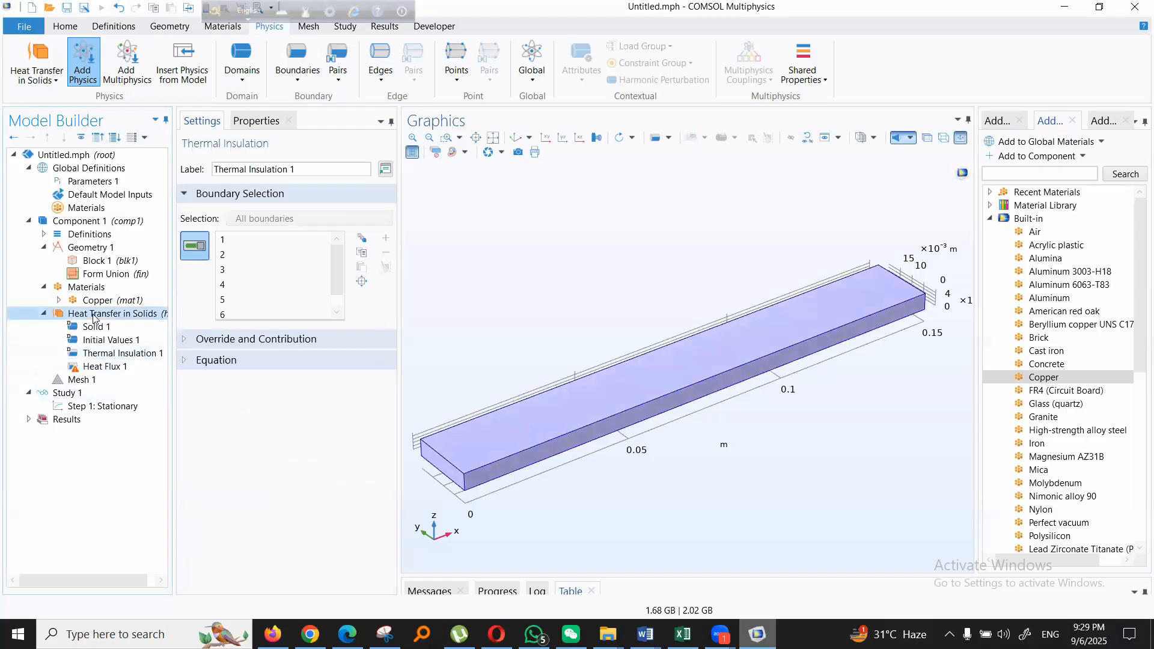
pyautogui.click(298, 86)
pyautogui.click(325, 140)
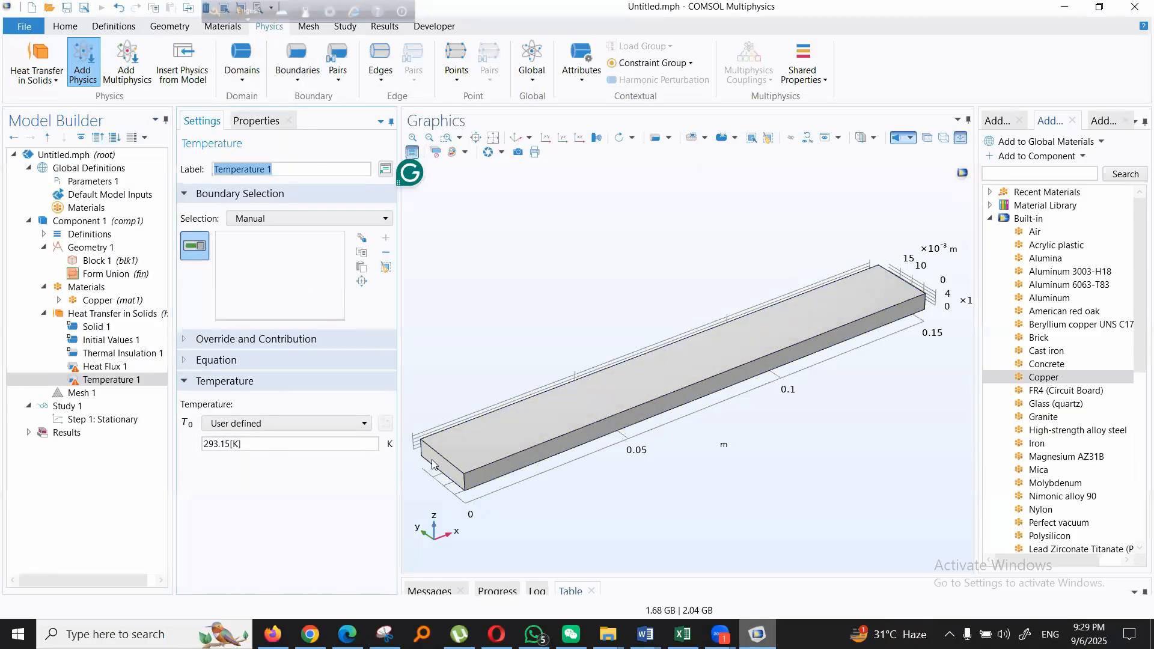
# - Look up the heating temperature's name in Parameters 1 and set the temperature in Temperature 1 to t_heat
pyautogui.click(238, 443)
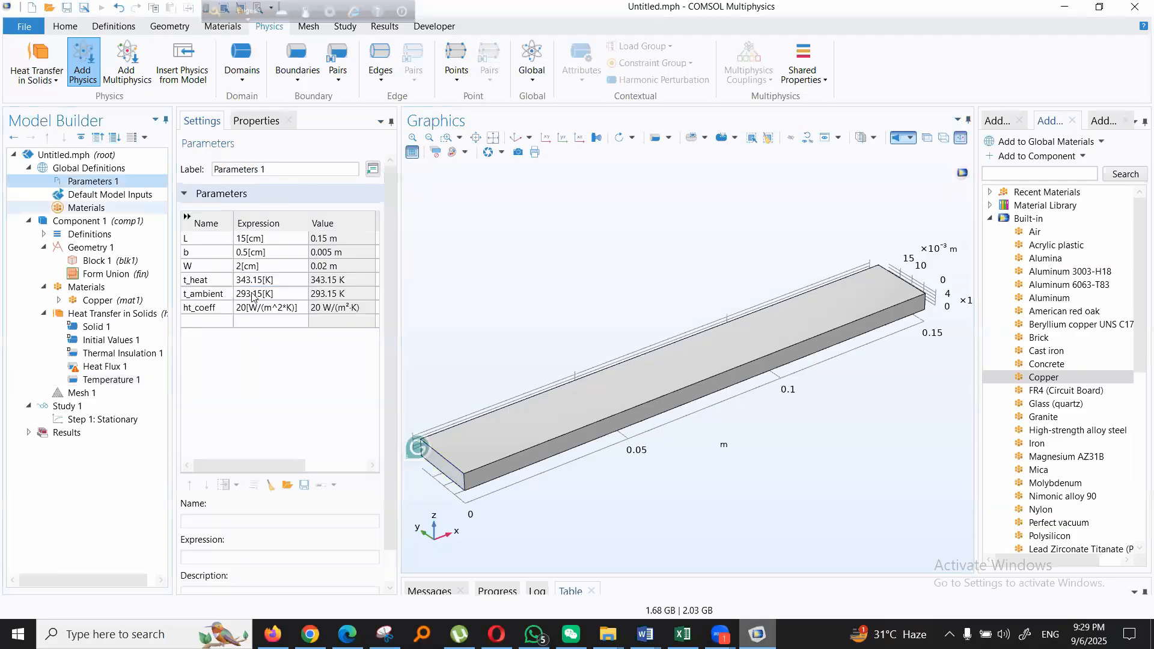
pyautogui.doubleClick(203, 282)
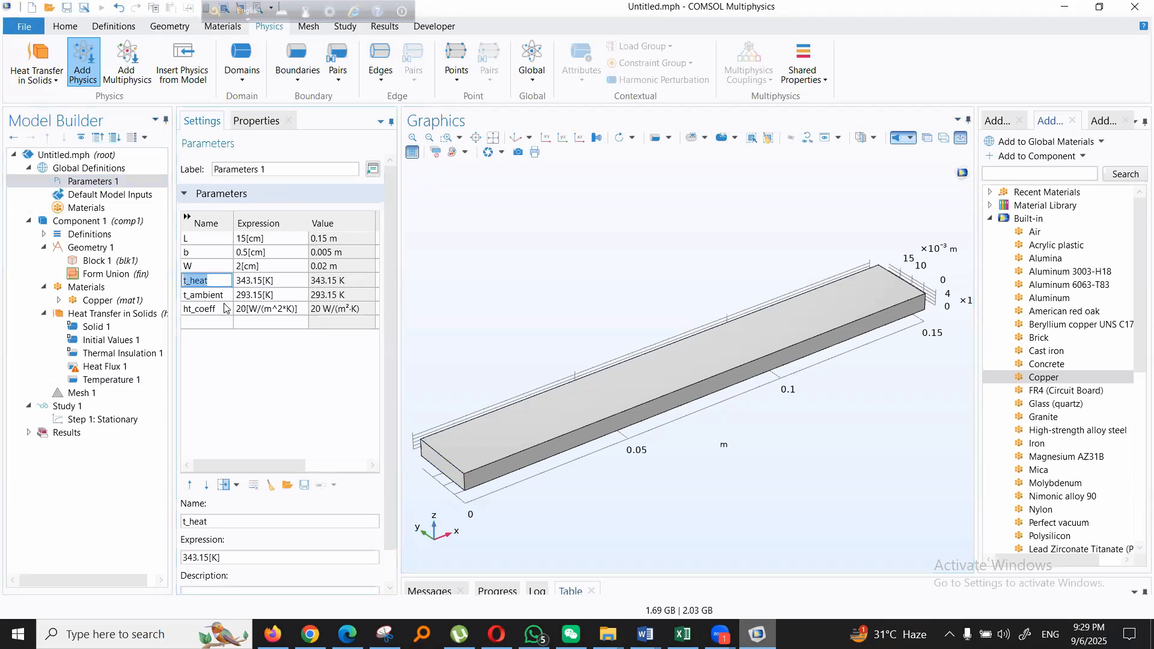
pyautogui.click(109, 355)
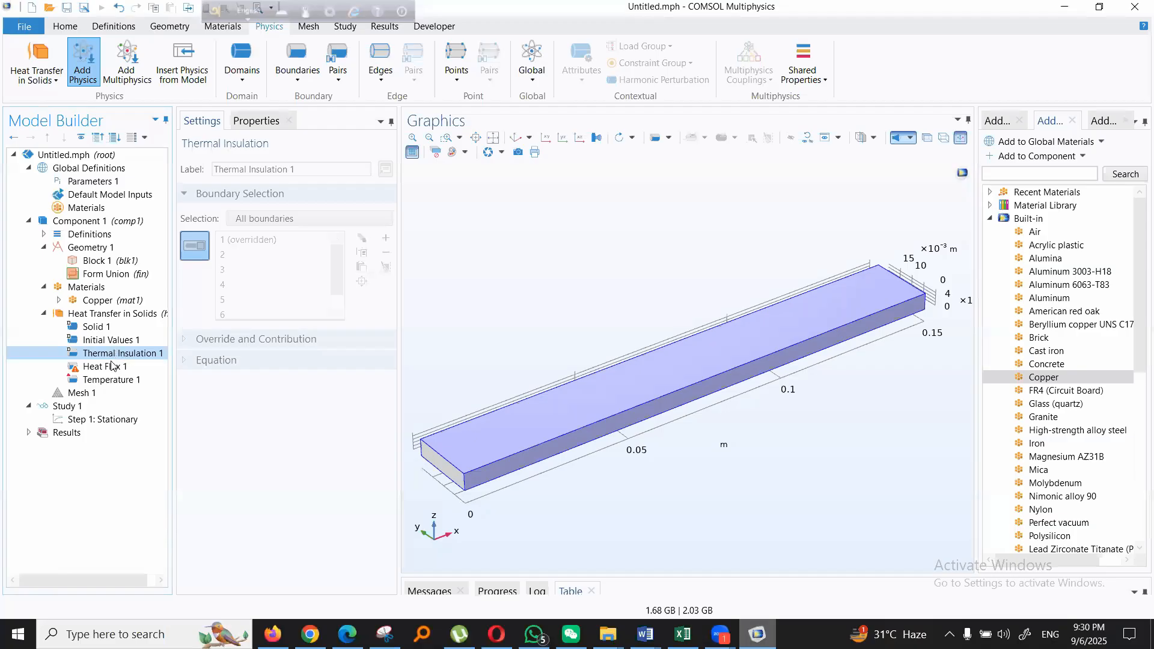
pyautogui.click(110, 380)
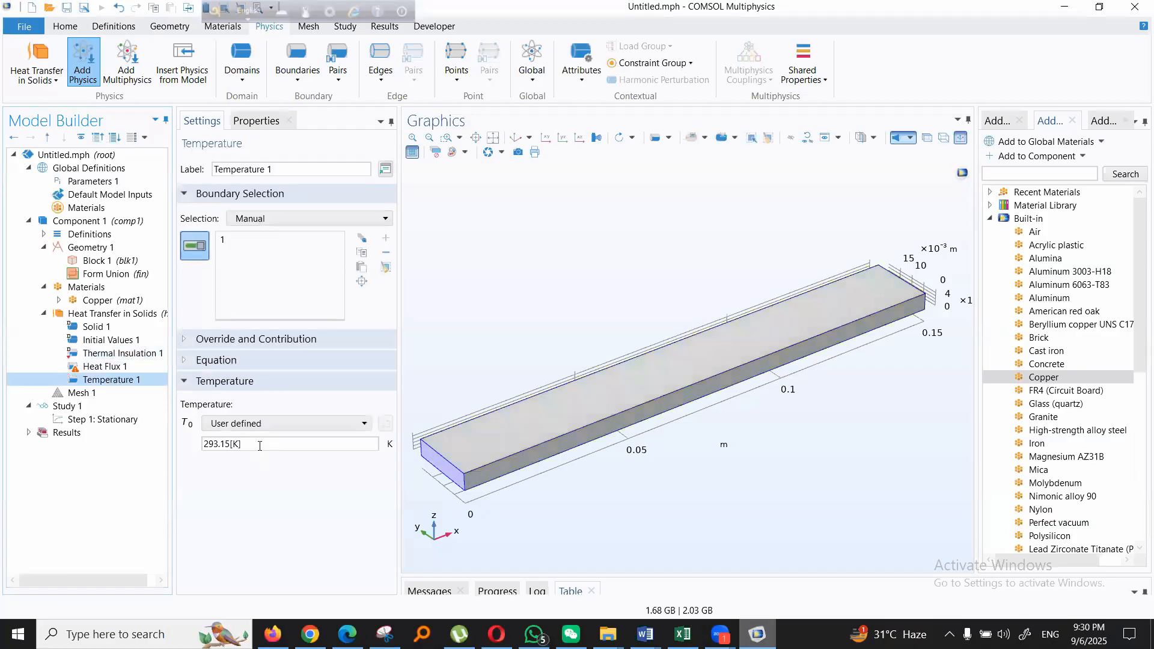
pyautogui.doubleClick(260, 446)
pyautogui.write('t_heat')
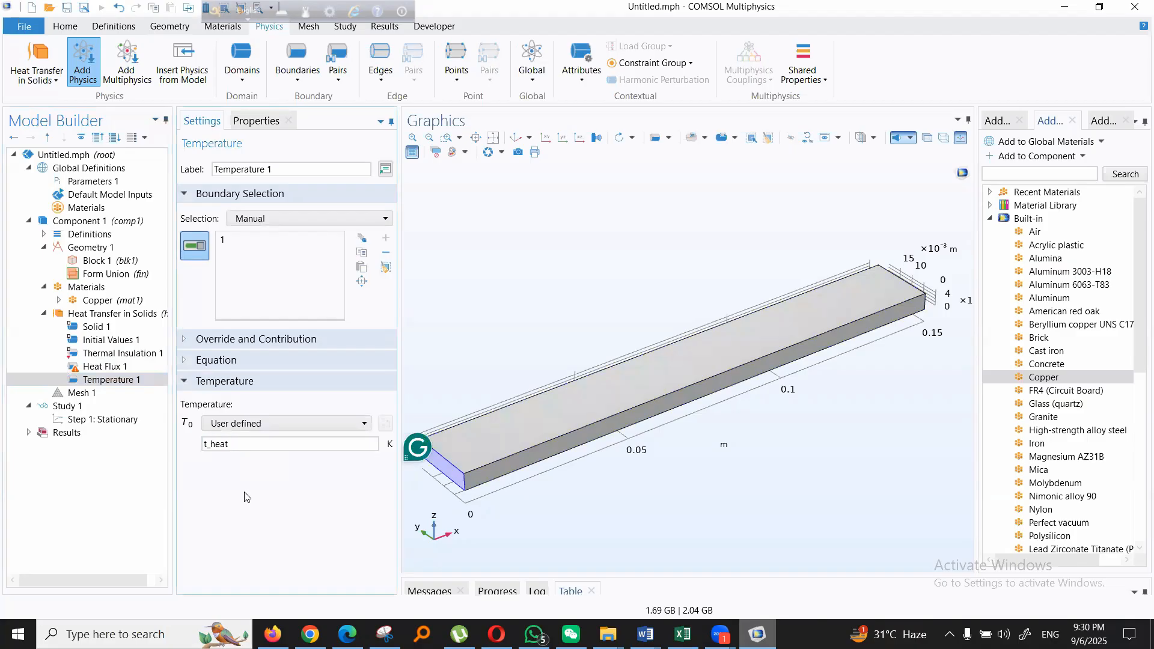
# - Move Heat Flux 1 below Temperature 1 and assign it to the block's four long faces, boundaries 2, 3, 4 and 5
pyautogui.moveTo(98, 381)
pyautogui.mouseDown()
pyautogui.moveTo(99, 365)
pyautogui.moveTo(105, 388)
pyautogui.mouseUp()
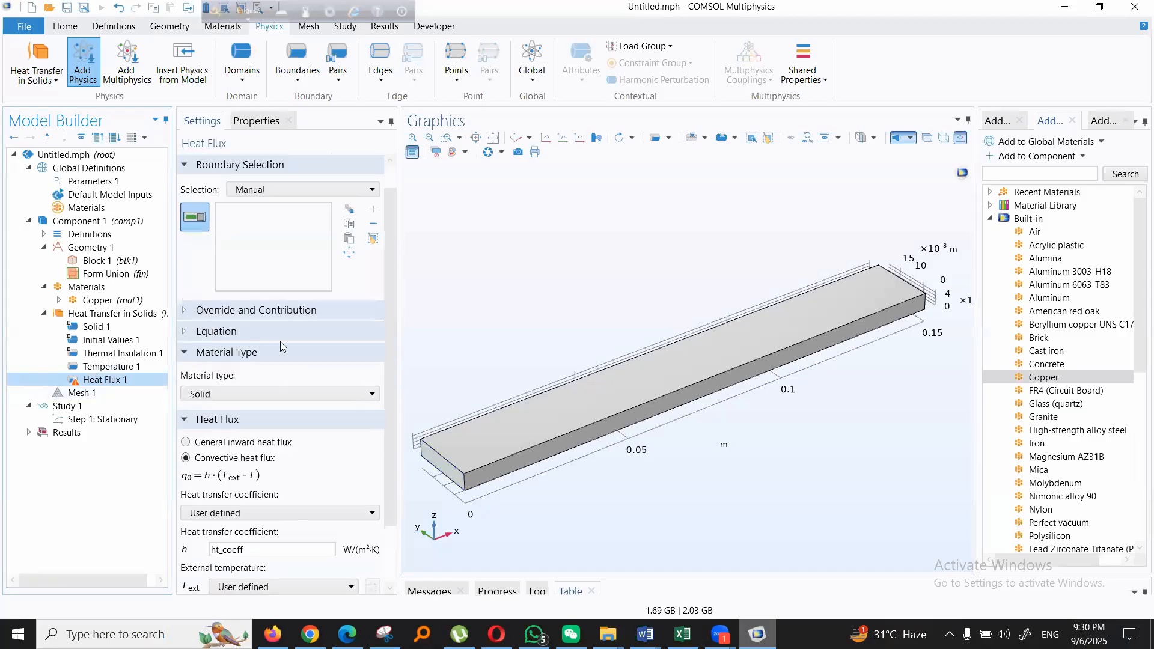
pyautogui.scroll(1, 271, 251)
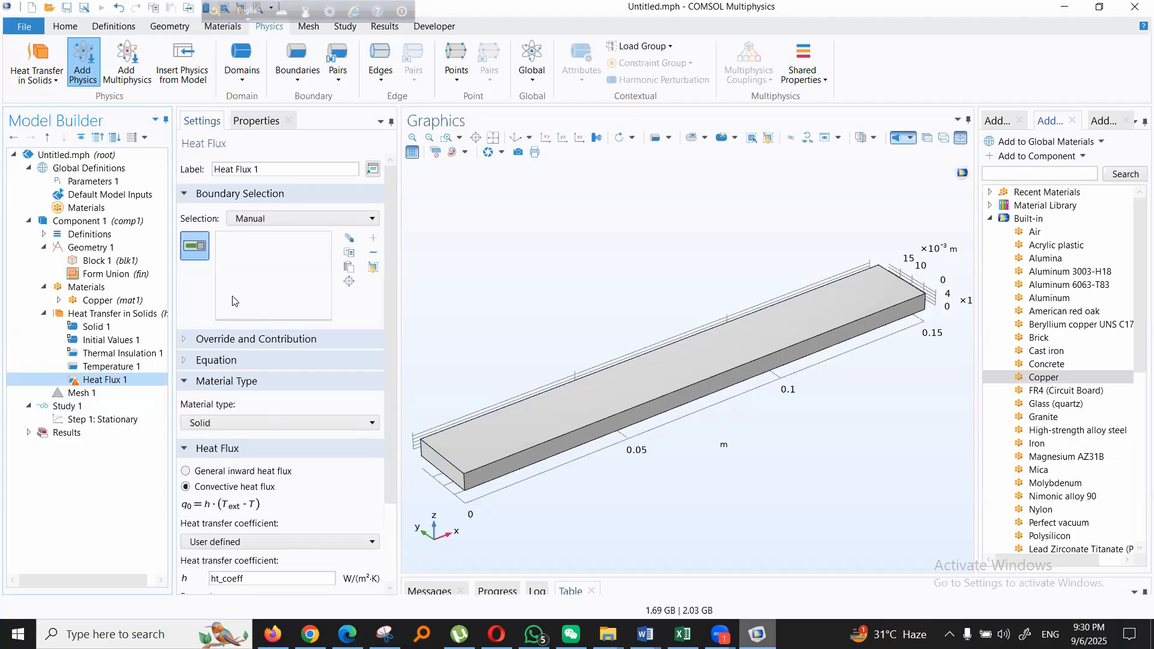
pyautogui.click(544, 419)
pyautogui.click(585, 443)
pyautogui.moveTo(749, 497); pyautogui.dragTo(704, 397)
pyautogui.click(701, 408)
pyautogui.moveTo(721, 506); pyautogui.dragTo(711, 415)
pyautogui.click(705, 428)
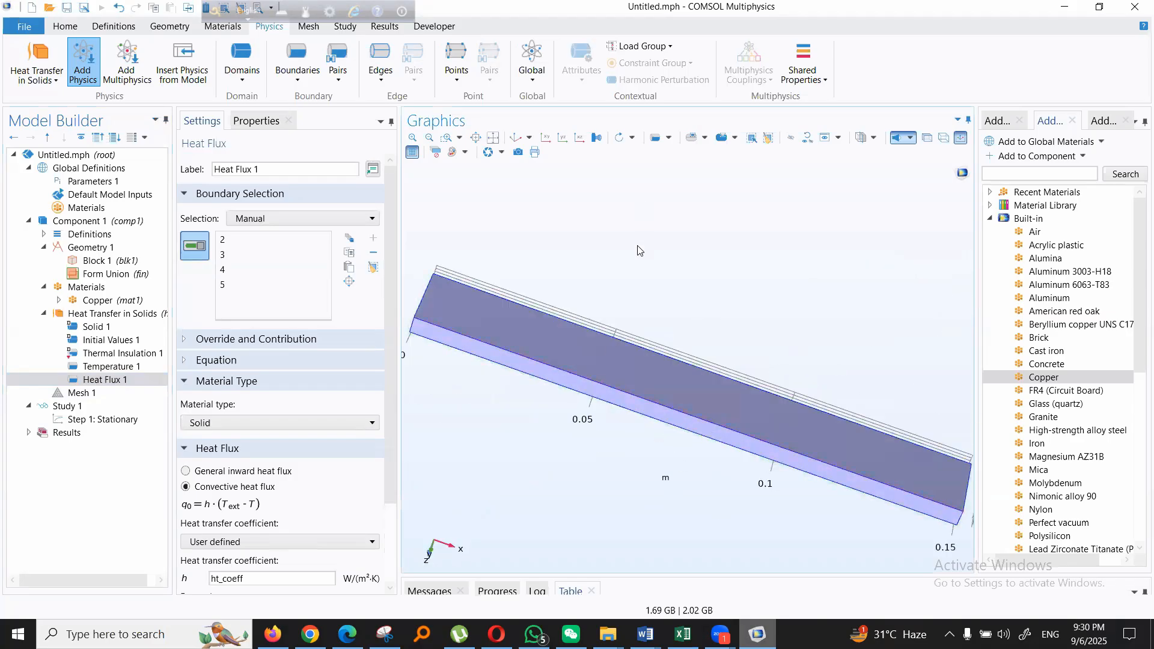
pyautogui.moveTo(606, 330); pyautogui.dragTo(581, 373)
pyautogui.click(633, 369)
pyautogui.moveTo(440, 353); pyautogui.dragTo(478, 485)
pyautogui.click(107, 481)
# - Build the physics-controlled mesh of the block with Normal element size
pyautogui.click(79, 393)
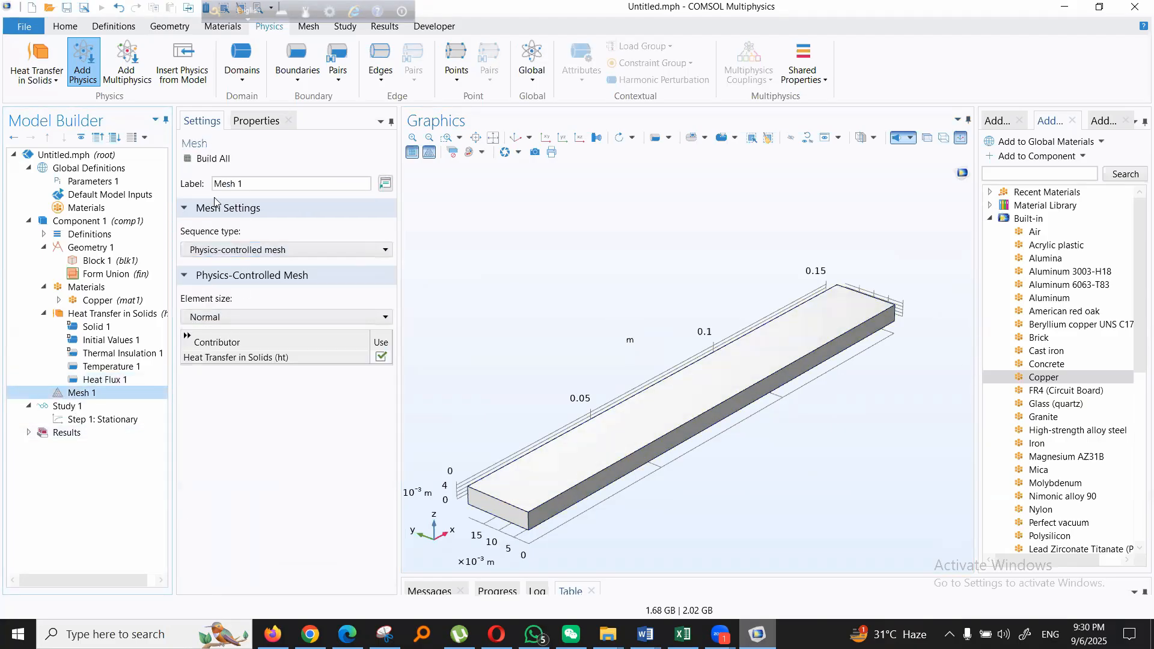
pyautogui.click(212, 158)
pyautogui.moveTo(726, 498)
pyautogui.mouseDown()
pyautogui.moveTo(693, 487)
pyautogui.moveTo(713, 486)
pyautogui.mouseUp()
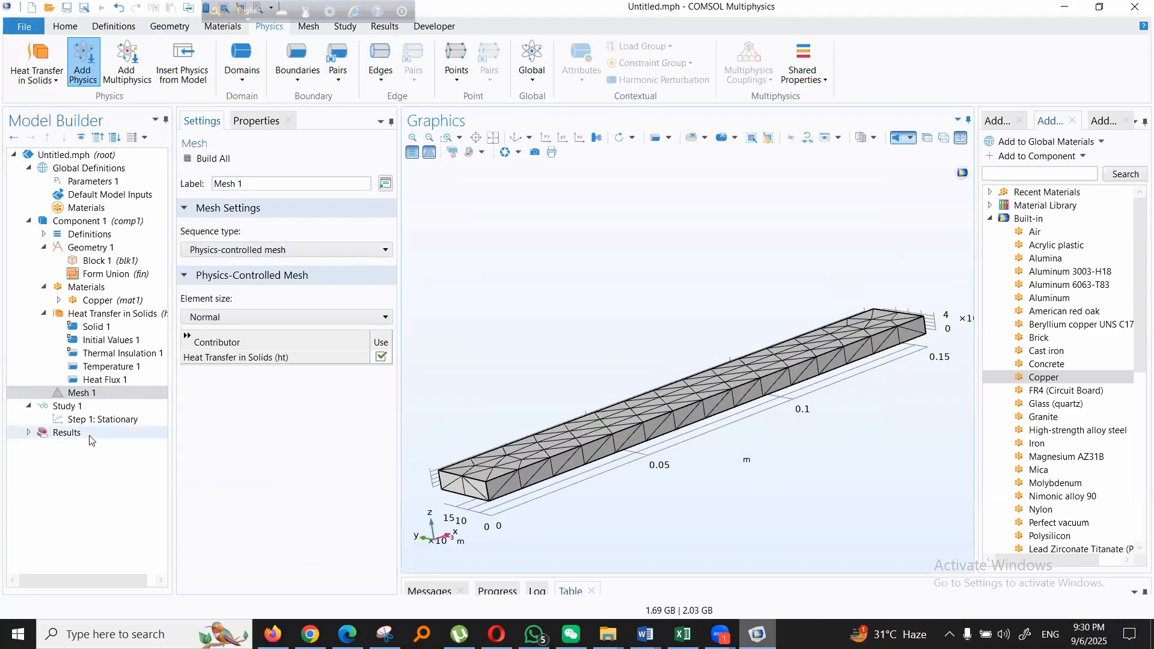
# - Compute Study 1 and view the resulting surface temperature plot in the default 3D view
pyautogui.click(73, 409)
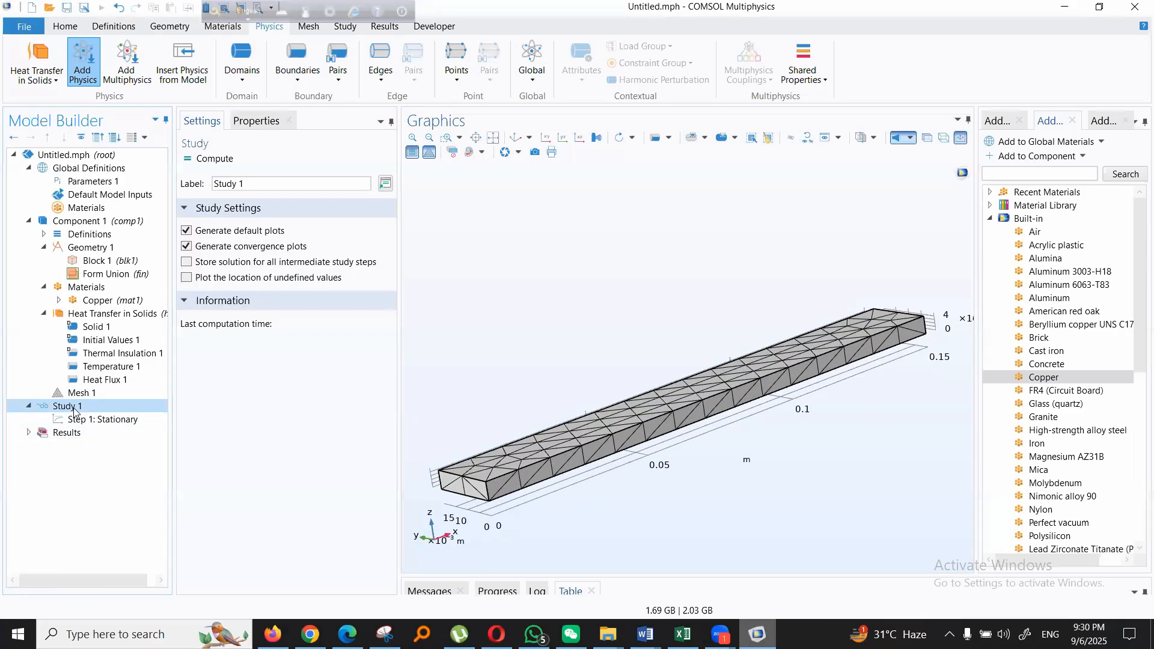
pyautogui.click(211, 159)
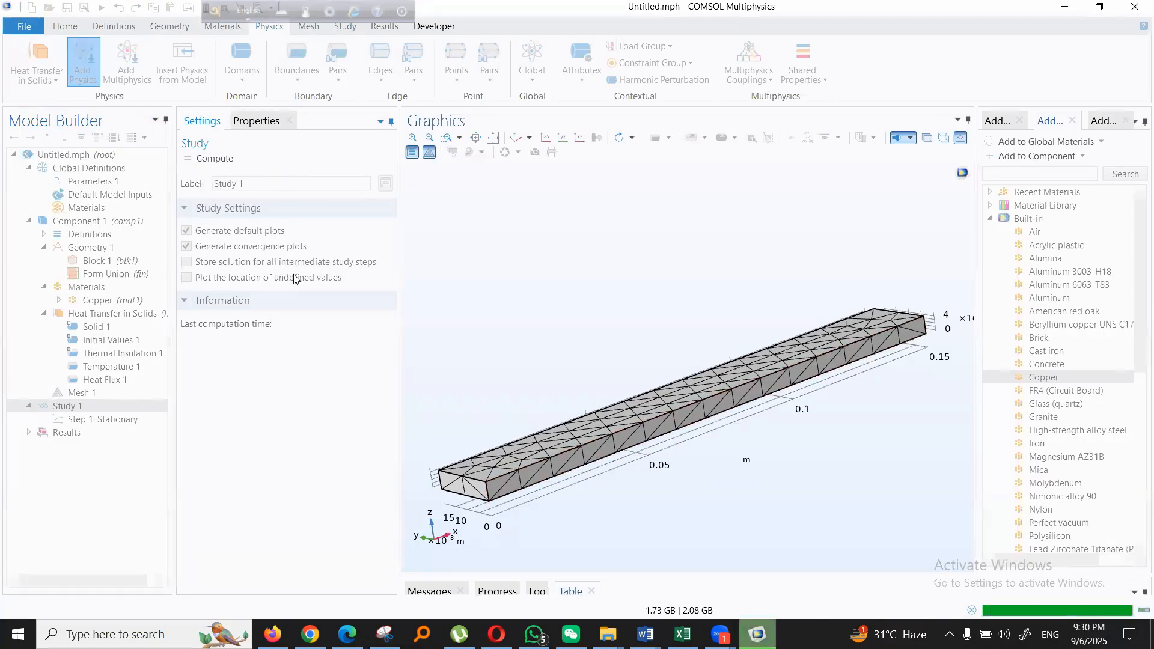
pyautogui.moveTo(780, 462); pyautogui.dragTo(762, 484)
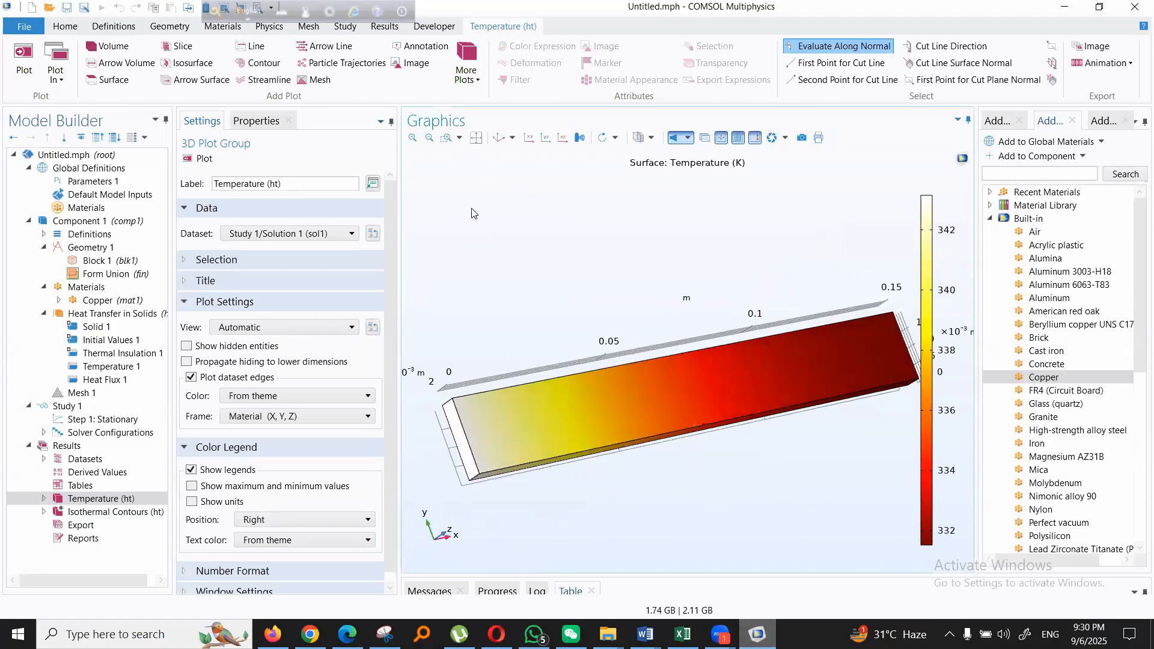
pyautogui.click(499, 140)
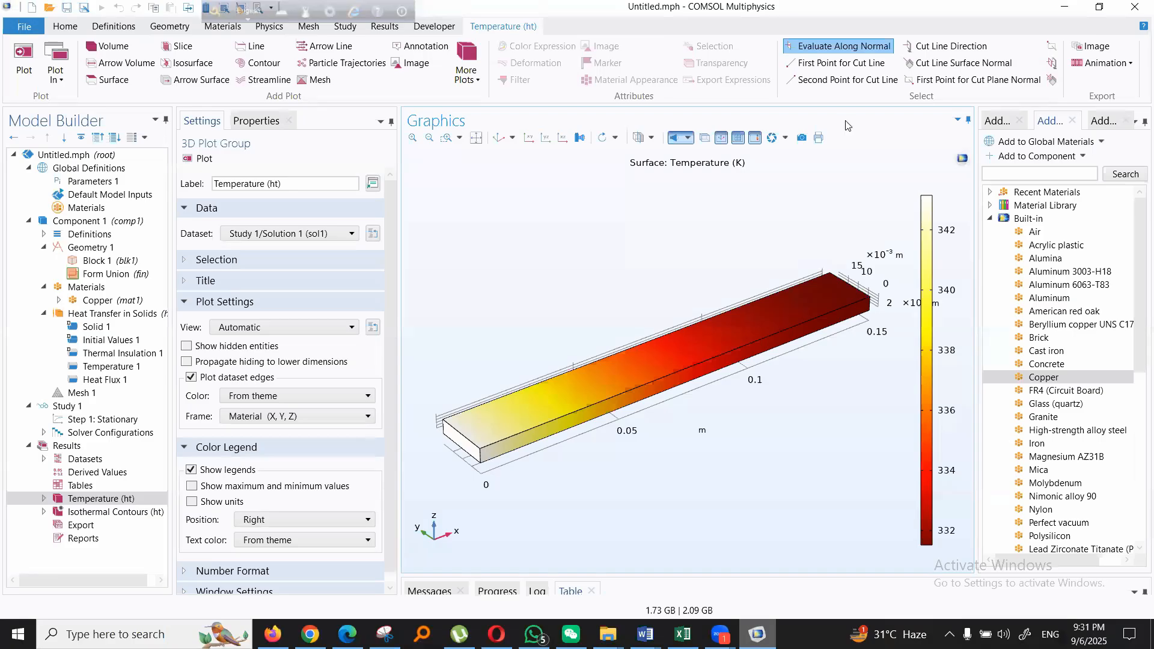
# - Close COMSOL Multiphysics without saving the changes to Untitled.mph
pyautogui.click(1135, 7)
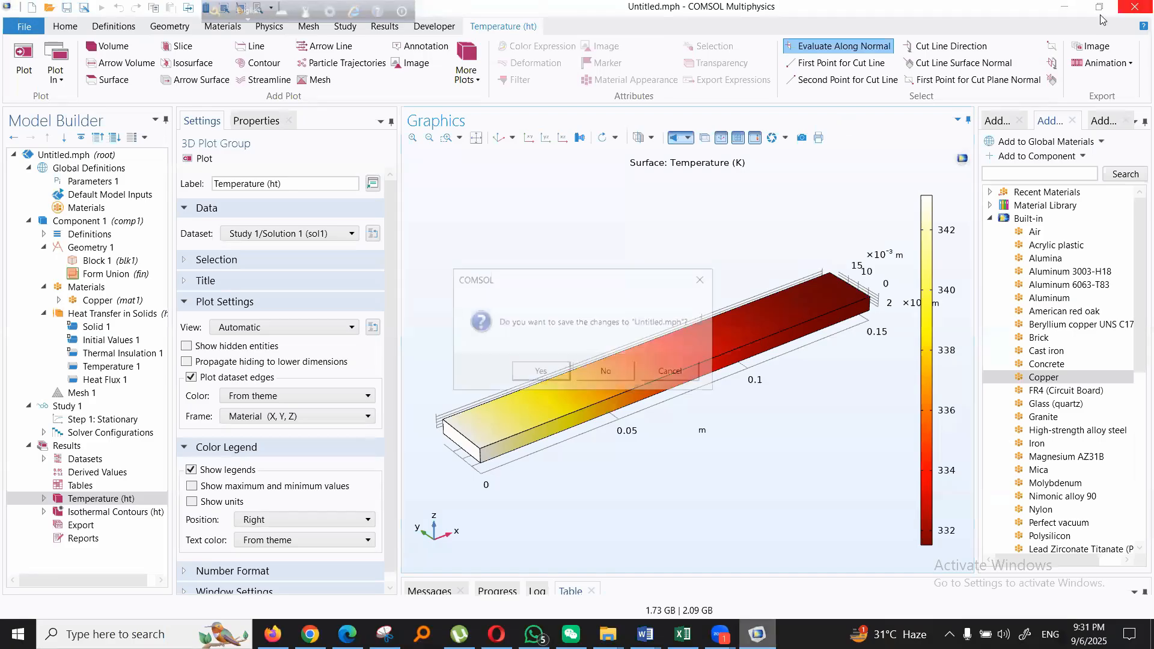
pyautogui.click(583, 377)
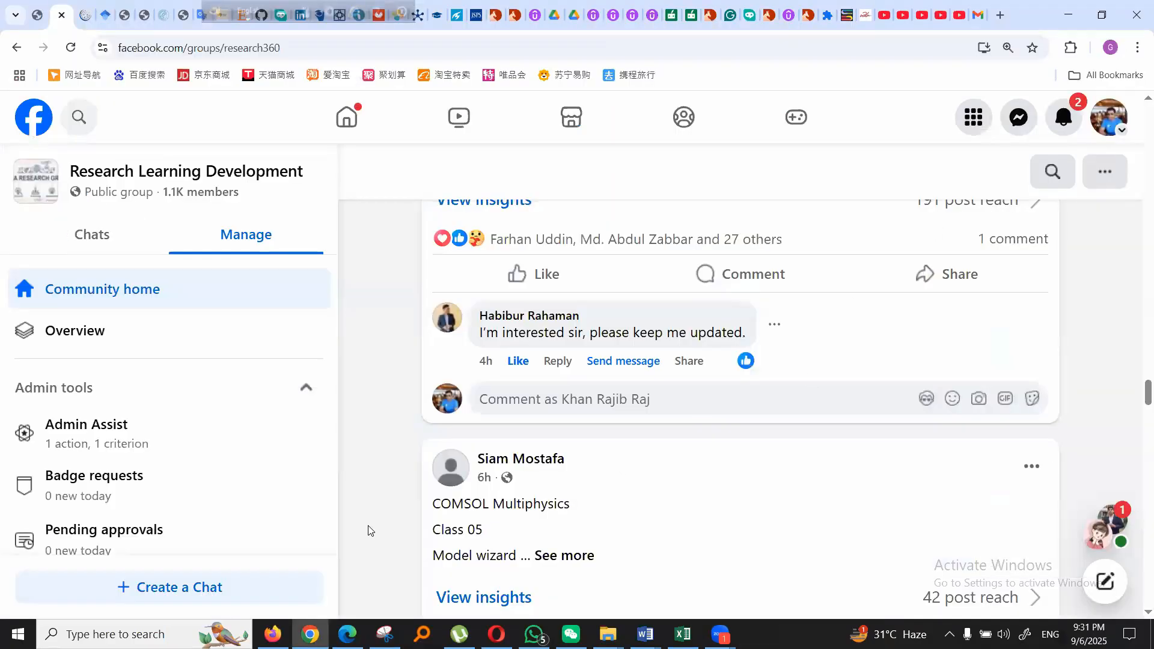
# - Search the computer for Rhino and launch Rhino 8
pyautogui.click(147, 632)
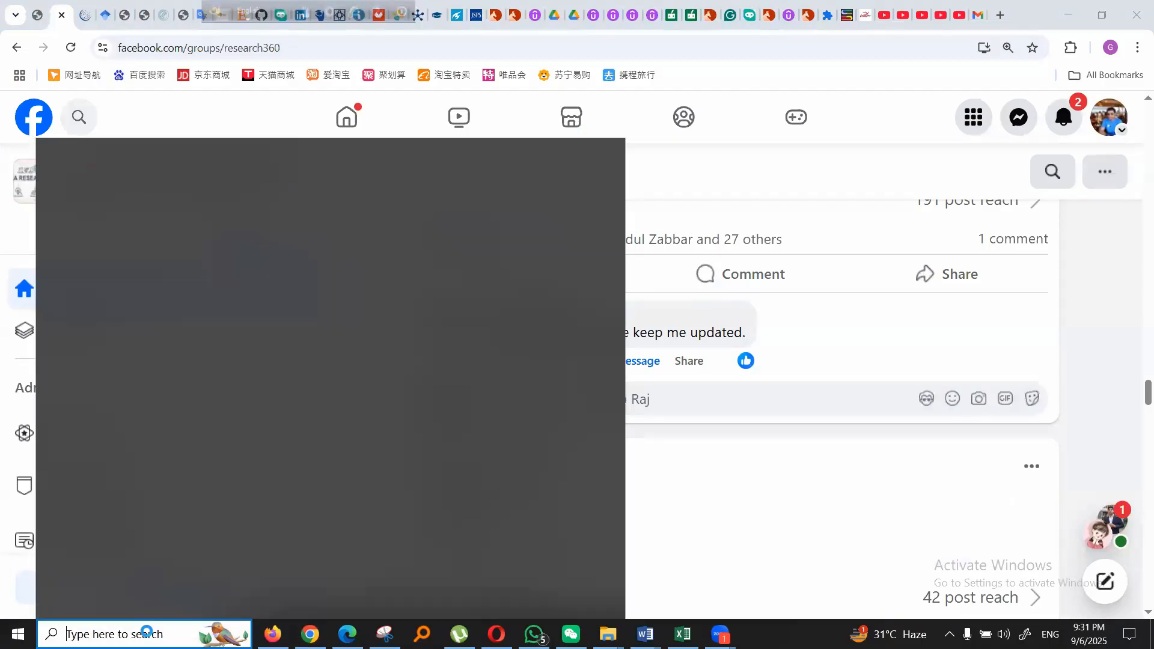
pyautogui.write('rhino')
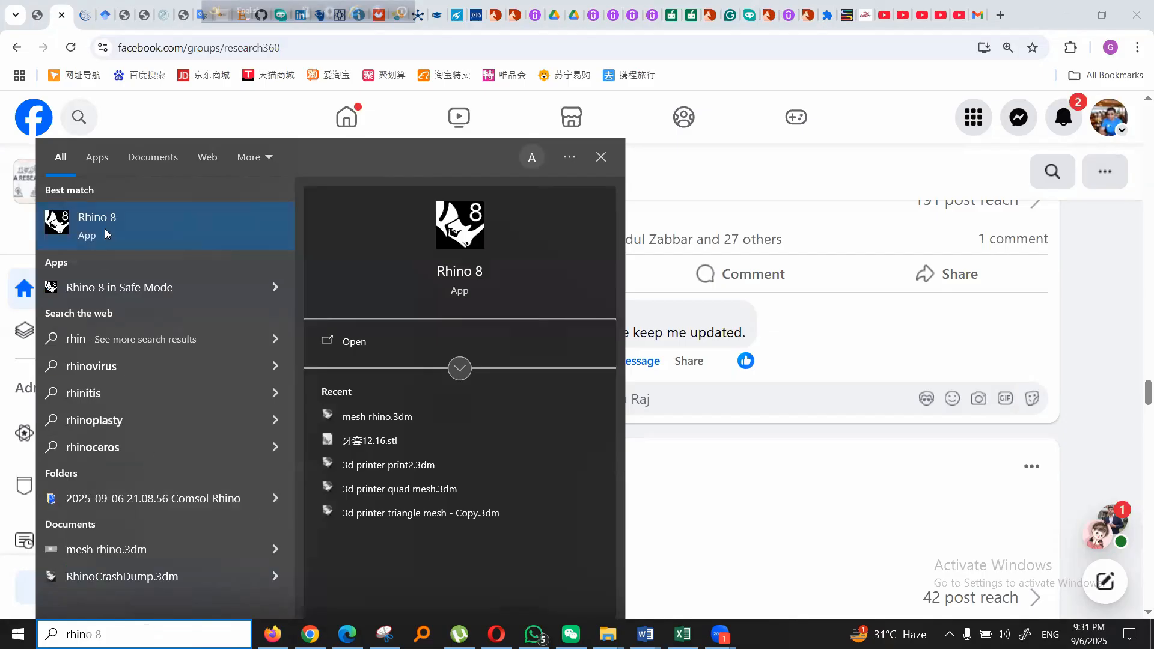
pyautogui.click(105, 233)
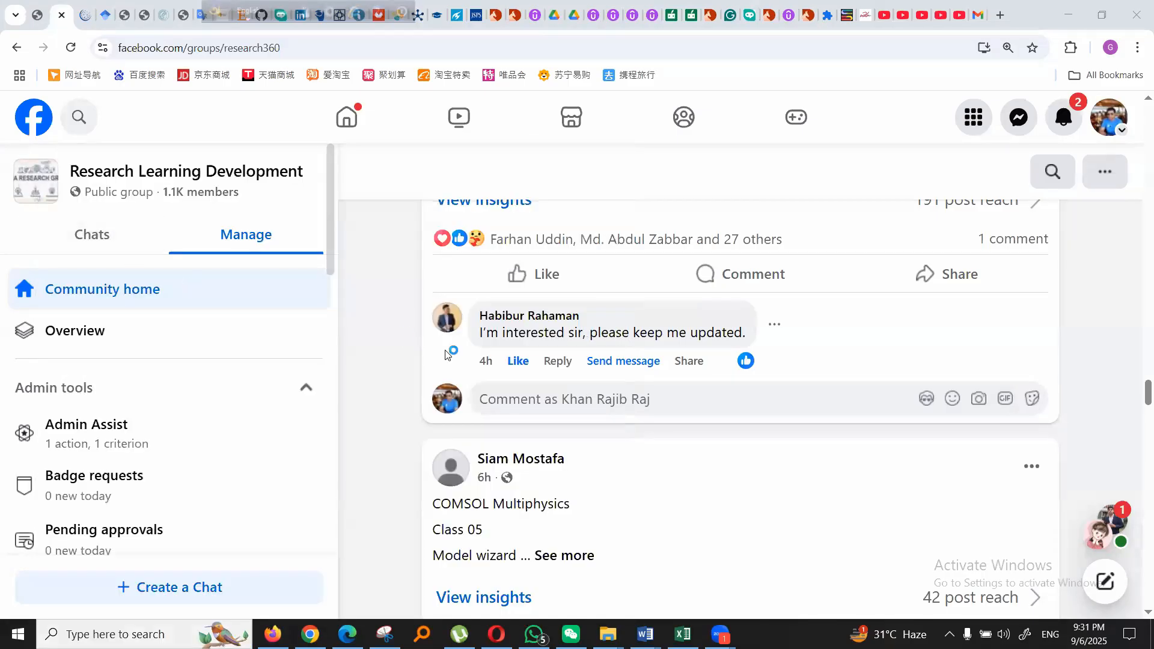
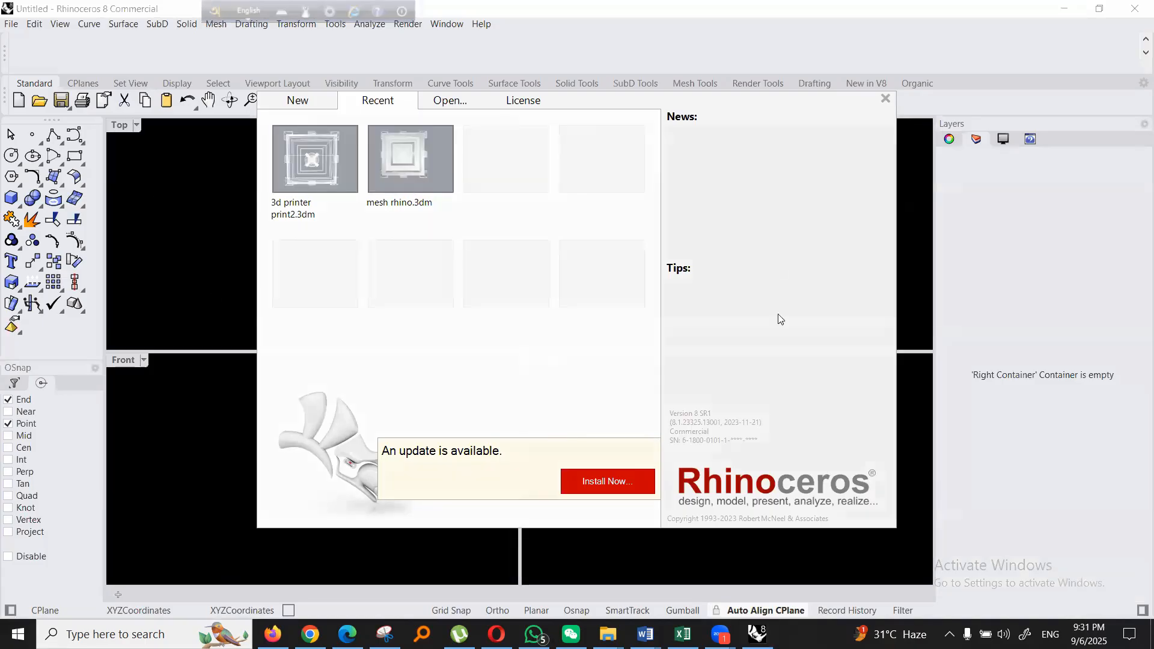
# - Dismiss the start screen, maximize the Top viewport and narrow the tool sidebar to two columns
pyautogui.click(886, 100)
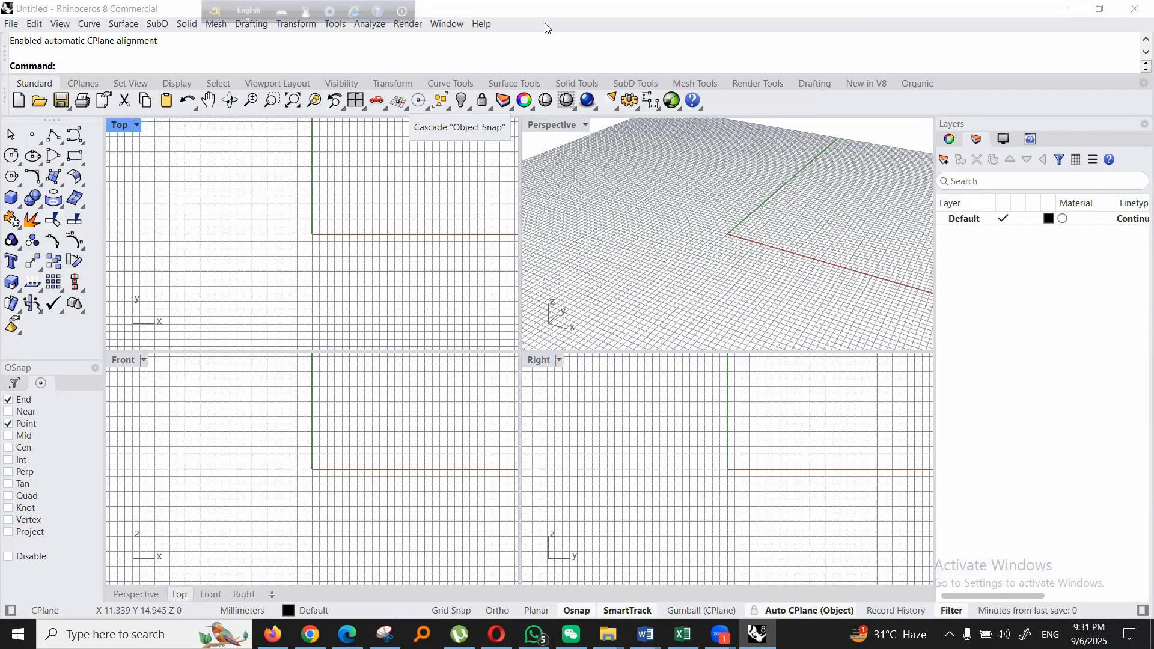
pyautogui.doubleClick(120, 125)
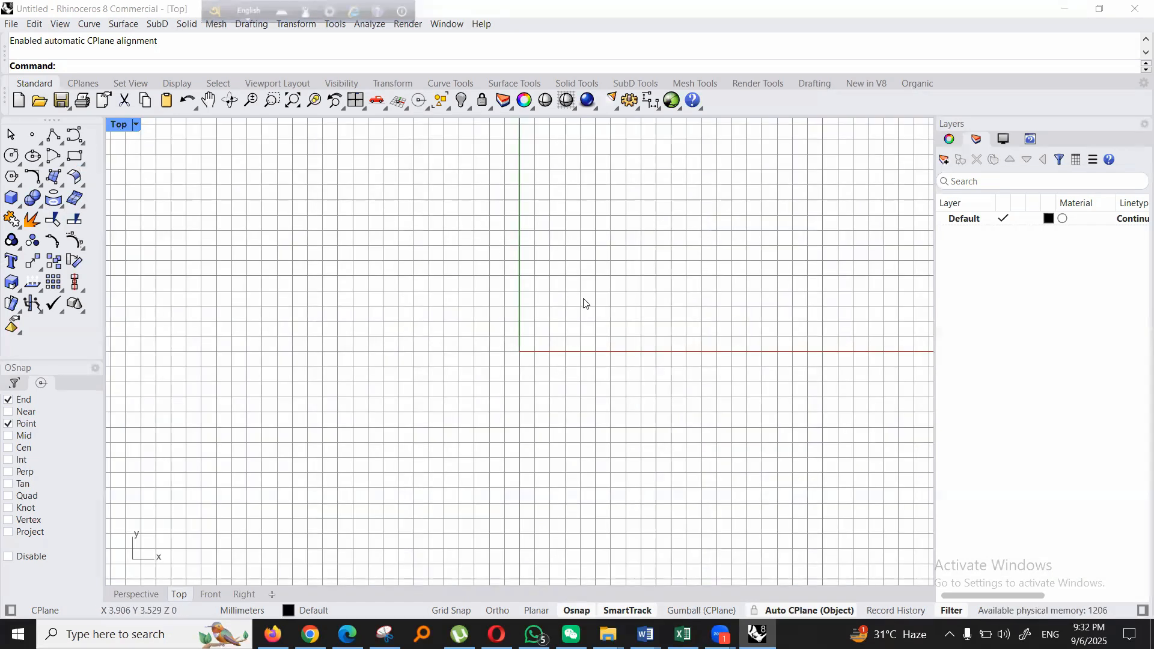
pyautogui.moveTo(686, 242); pyautogui.dragTo(615, 242, button='right')
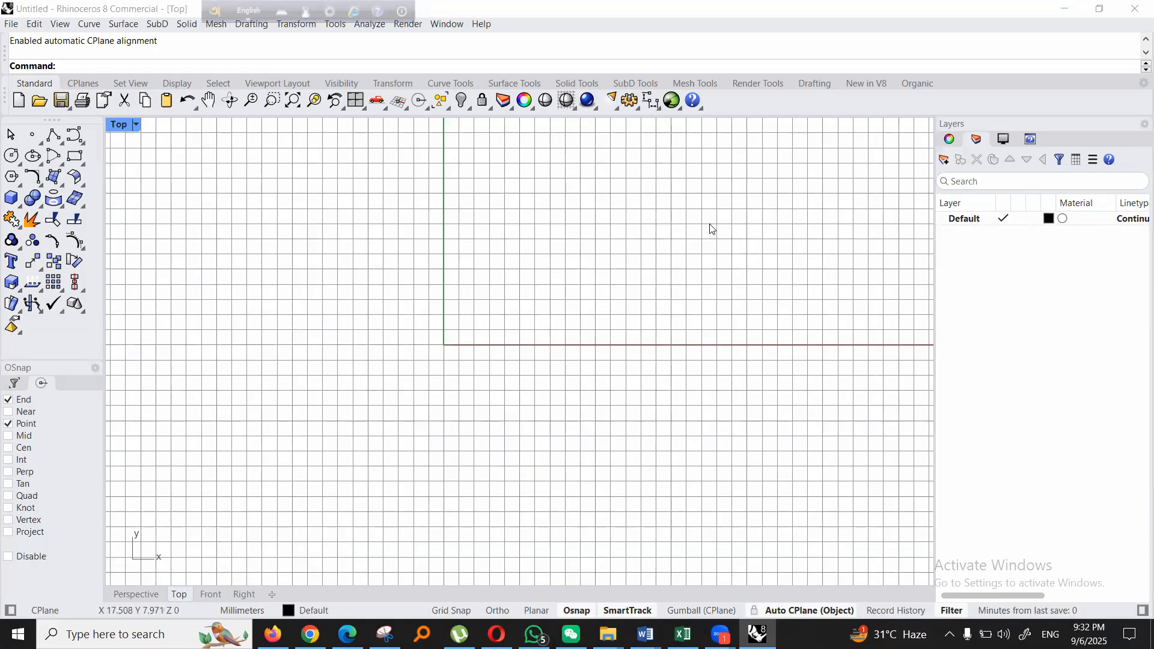
pyautogui.moveTo(710, 229); pyautogui.dragTo(696, 238, button='right')
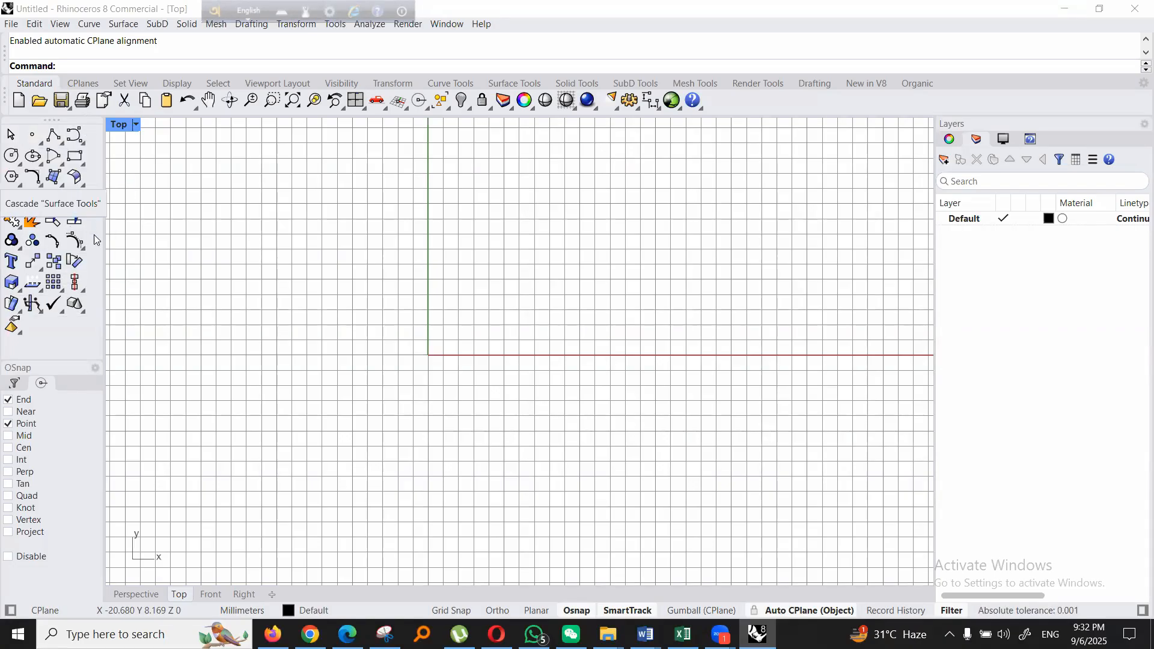
pyautogui.moveTo(104, 210); pyautogui.dragTo(60, 211)
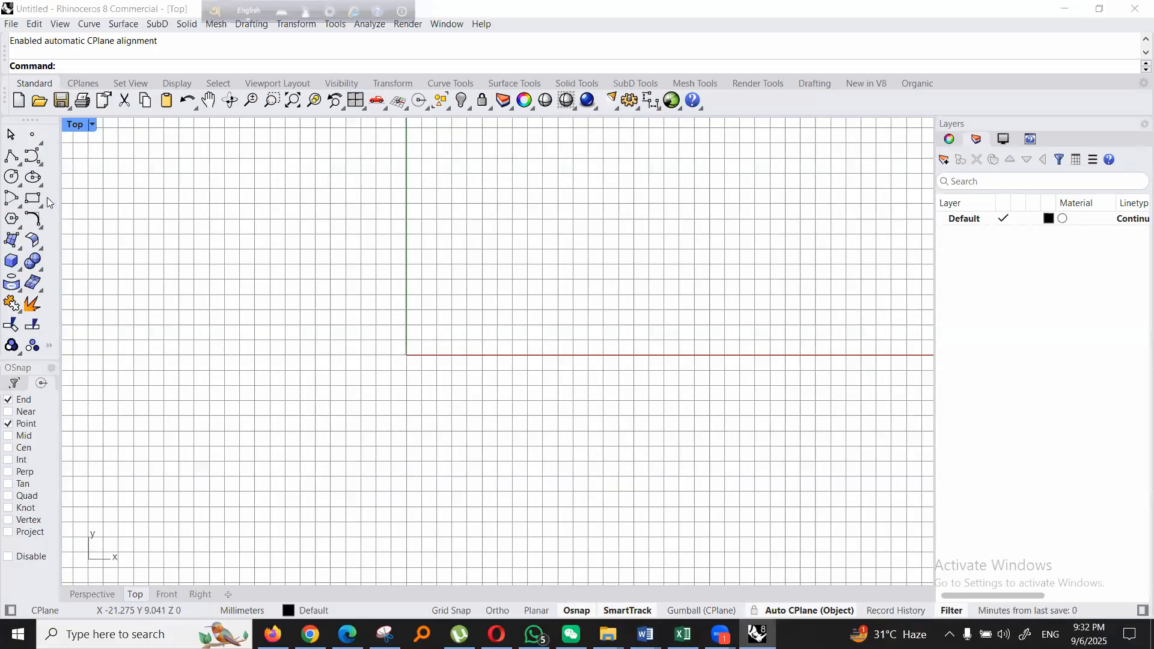
# - Draw a single diagonal line in the Top view from about (0, -5), rising across the x-axis
pyautogui.click(21, 163)
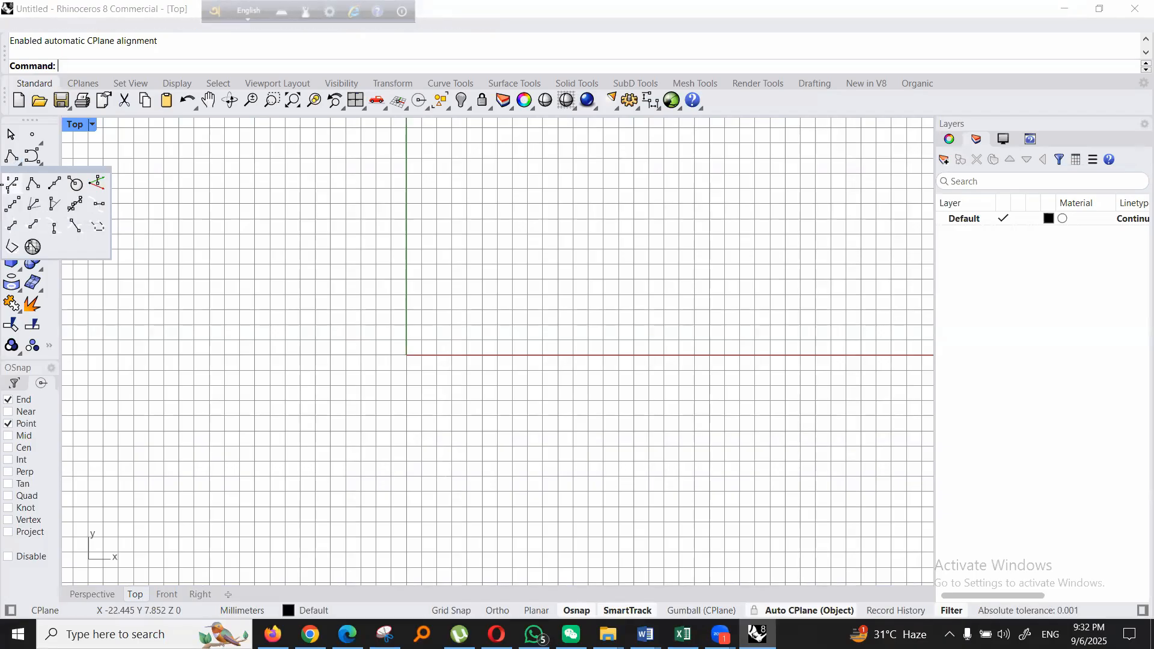
pyautogui.click(10, 182)
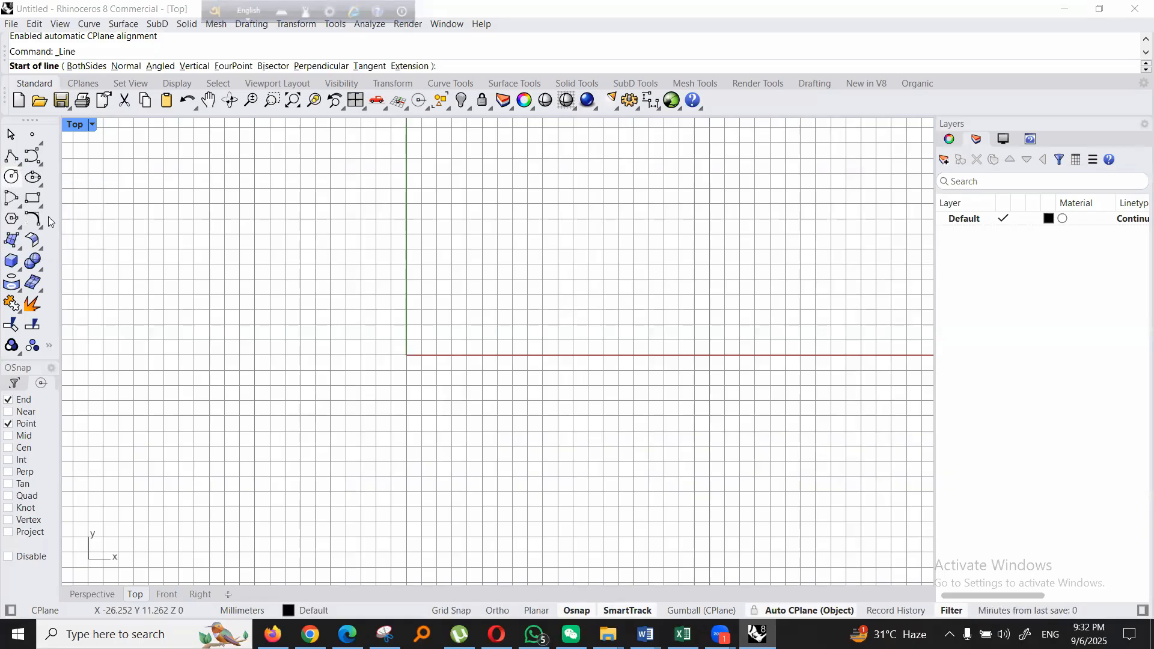
pyautogui.click(407, 430)
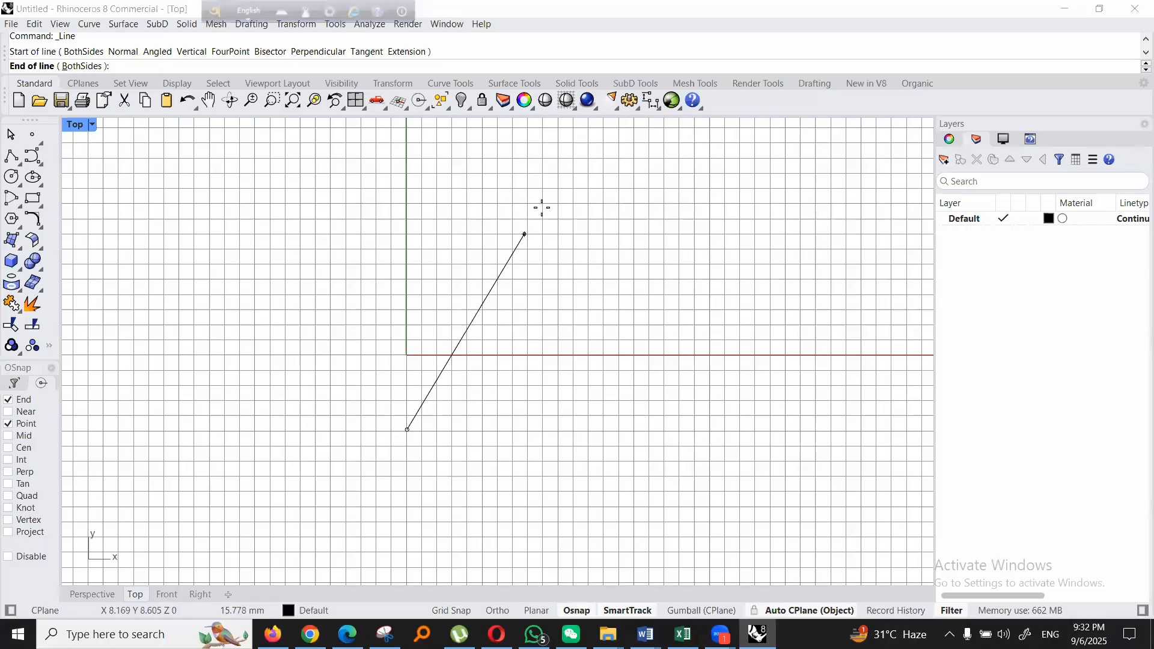
pyautogui.click(603, 190)
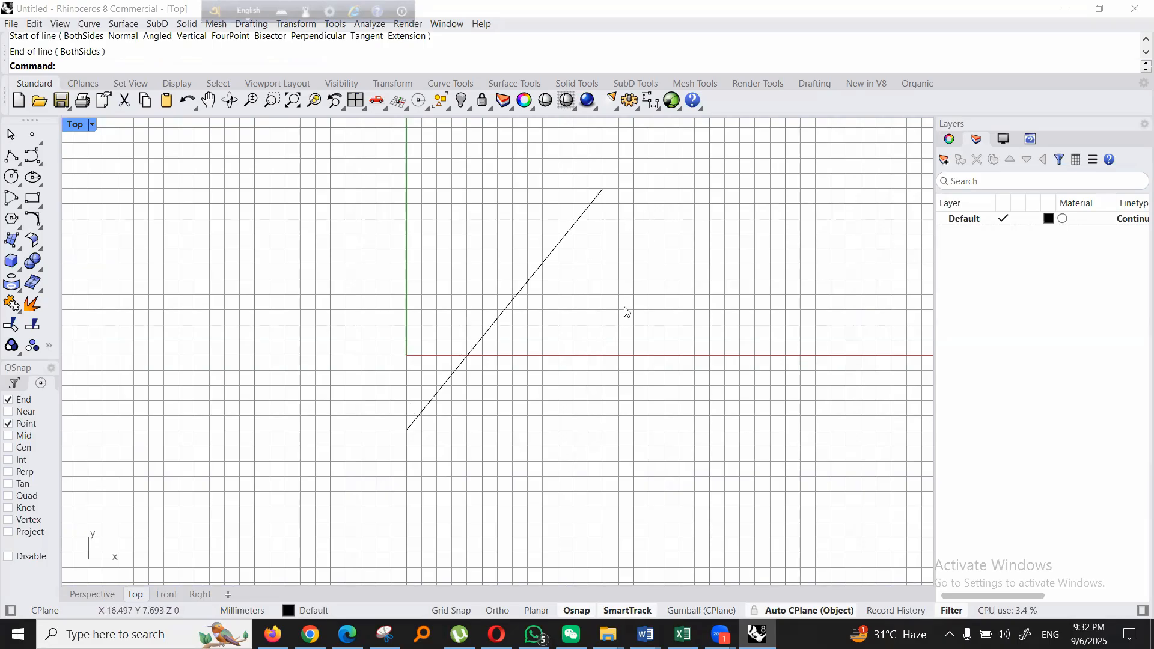
# - Detach the line tools as a floating Lines palette over the Top viewport
pyautogui.click(11, 155)
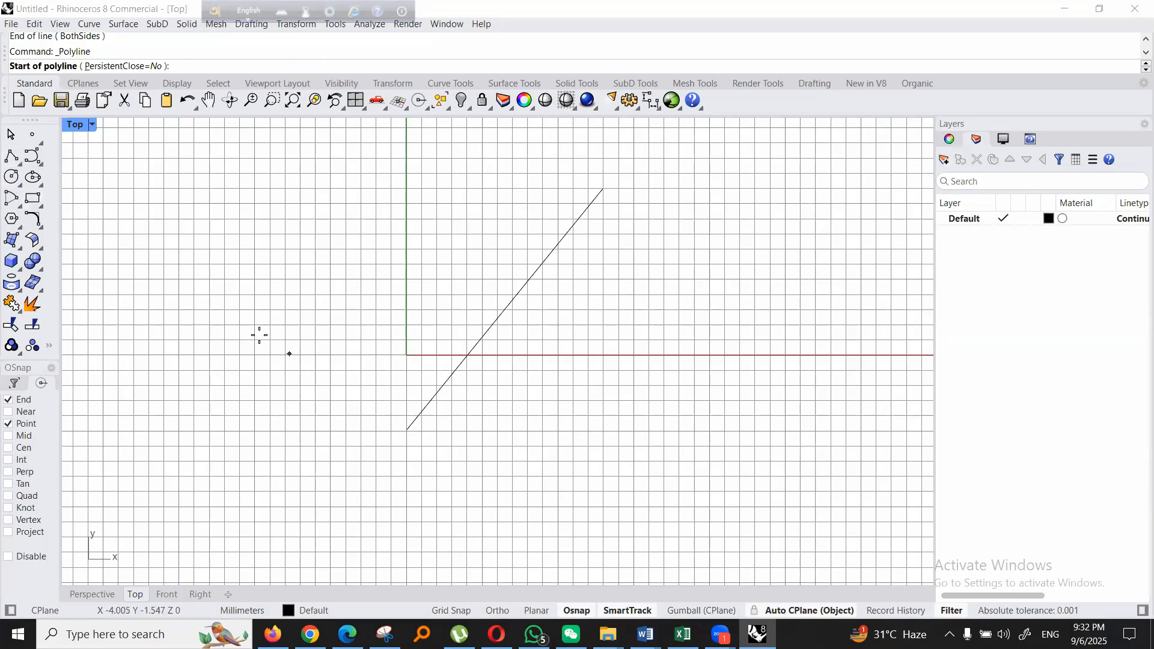
pyautogui.click(17, 165)
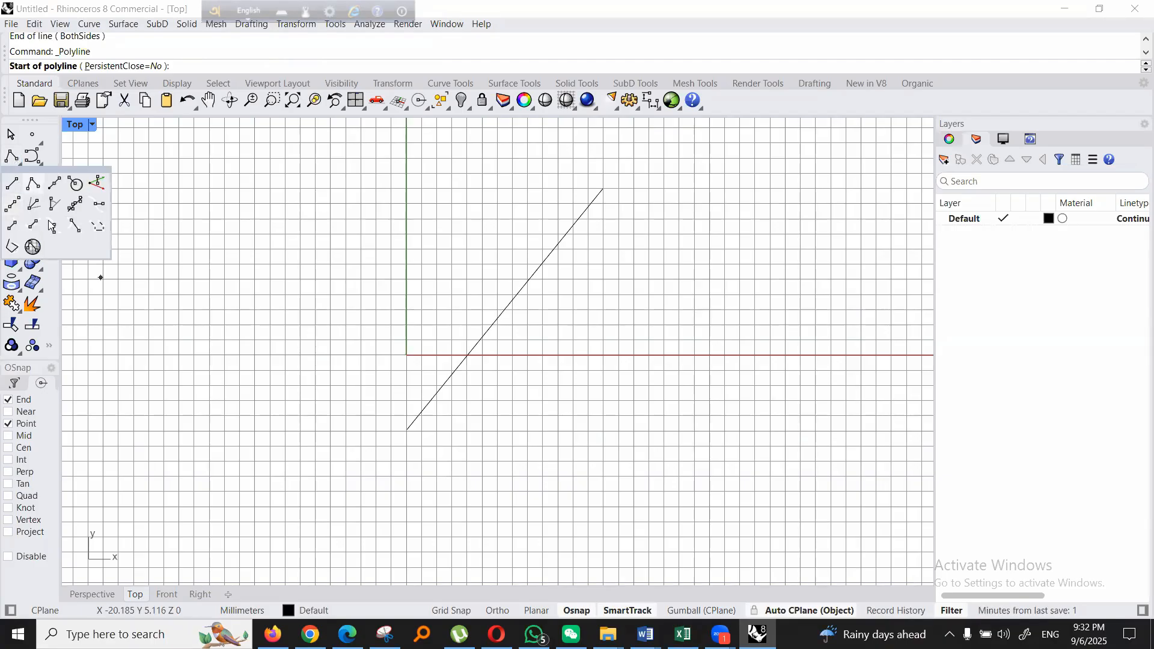
pyautogui.moveTo(89, 185); pyautogui.dragTo(281, 203)
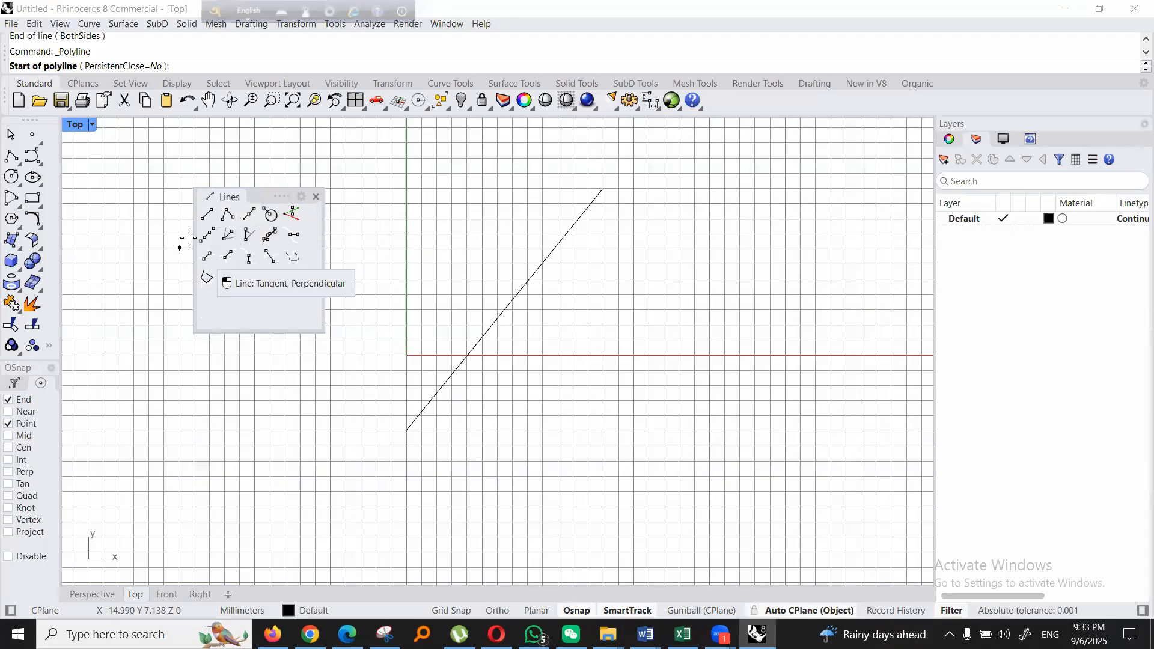
# - Draw a horizontal line about 16 mm long below the x-axis from about (5, -6), with Ortho constraining its direction
pyautogui.click(212, 235)
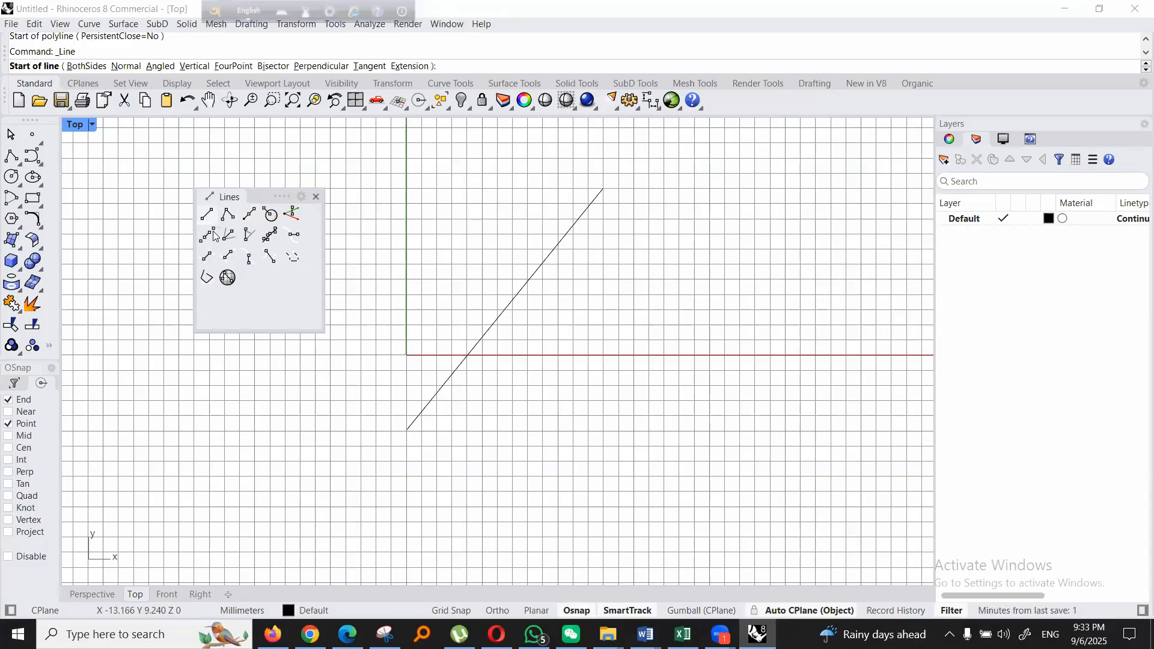
pyautogui.click(483, 445)
pyautogui.press('F8')
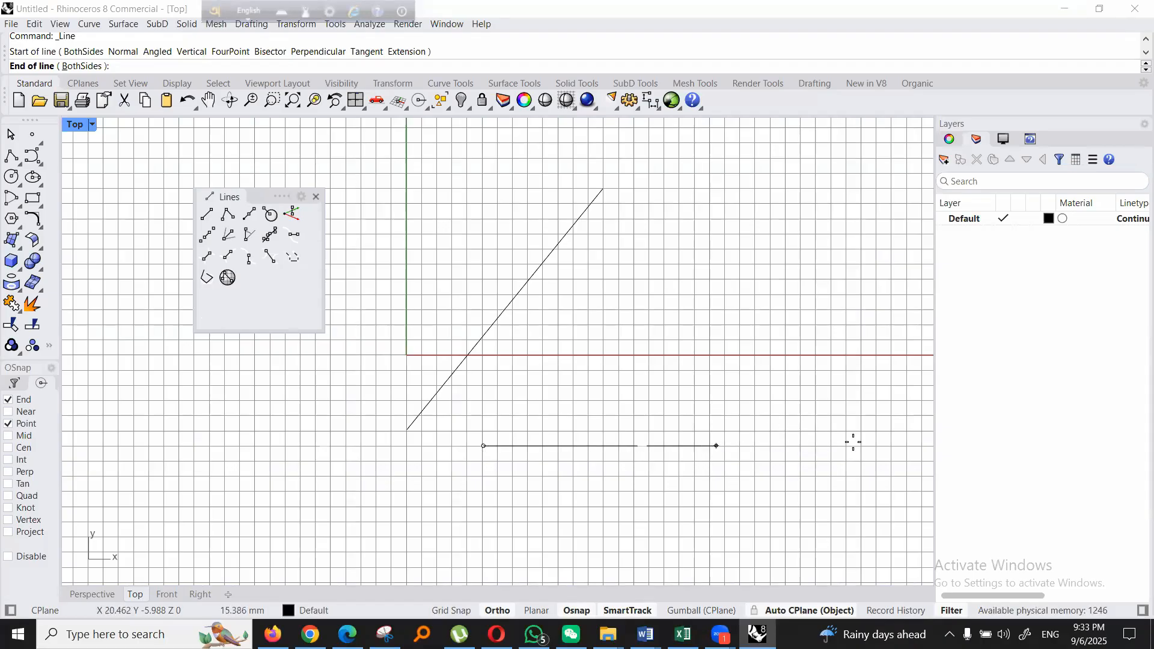
pyautogui.press('F8')
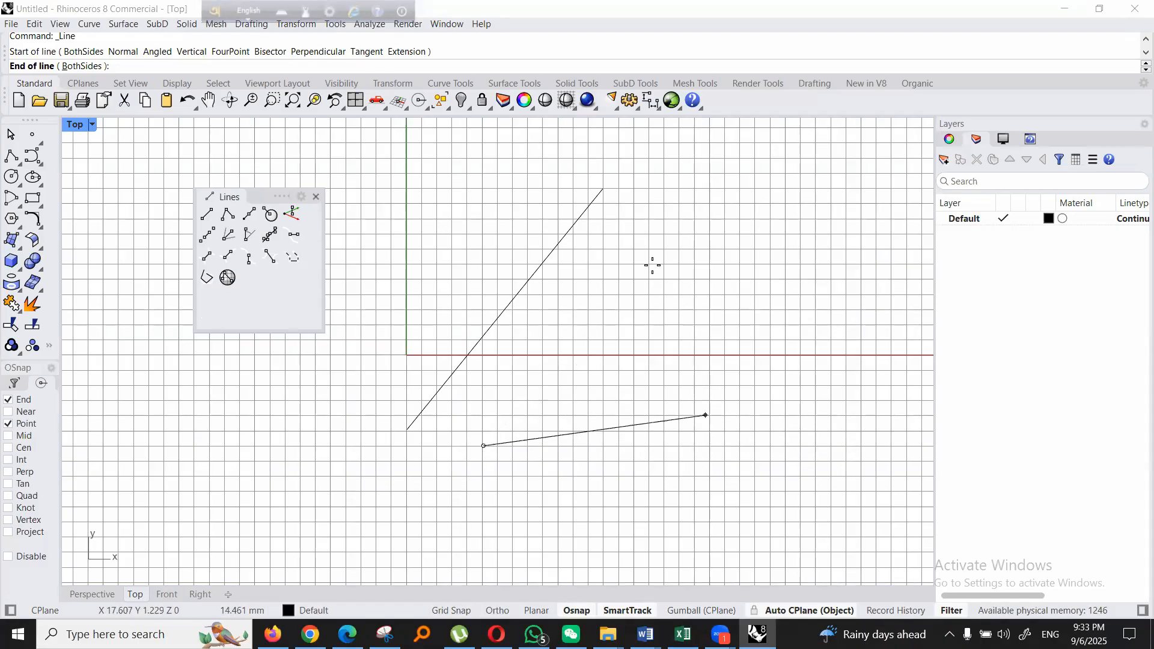
pyautogui.press('F8')
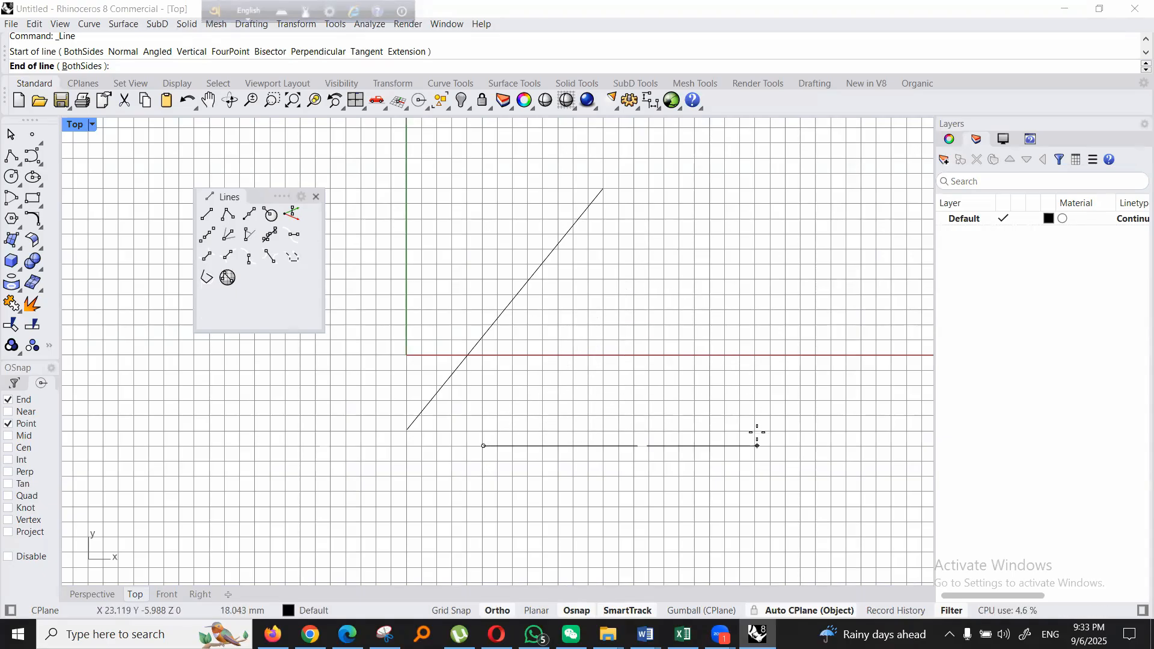
pyautogui.click(725, 447)
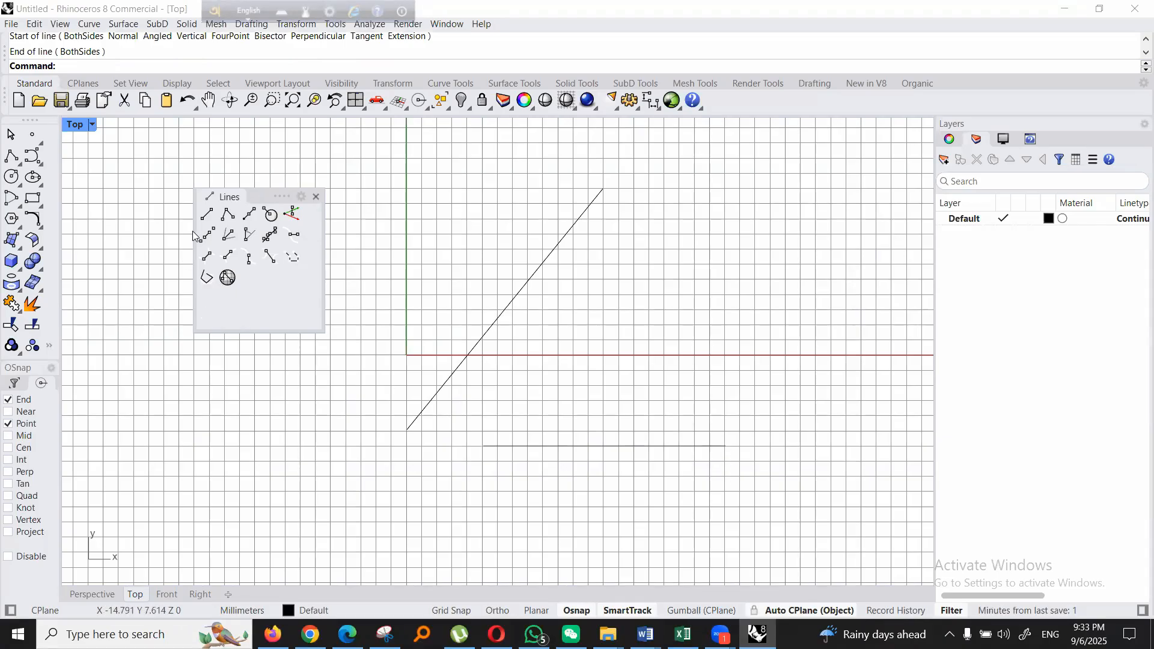
# - With End snap on, draw a vertical line about 12.7 mm up from the horizontal line's right end, and a horizontal line leftward from its top
pyautogui.click(206, 215)
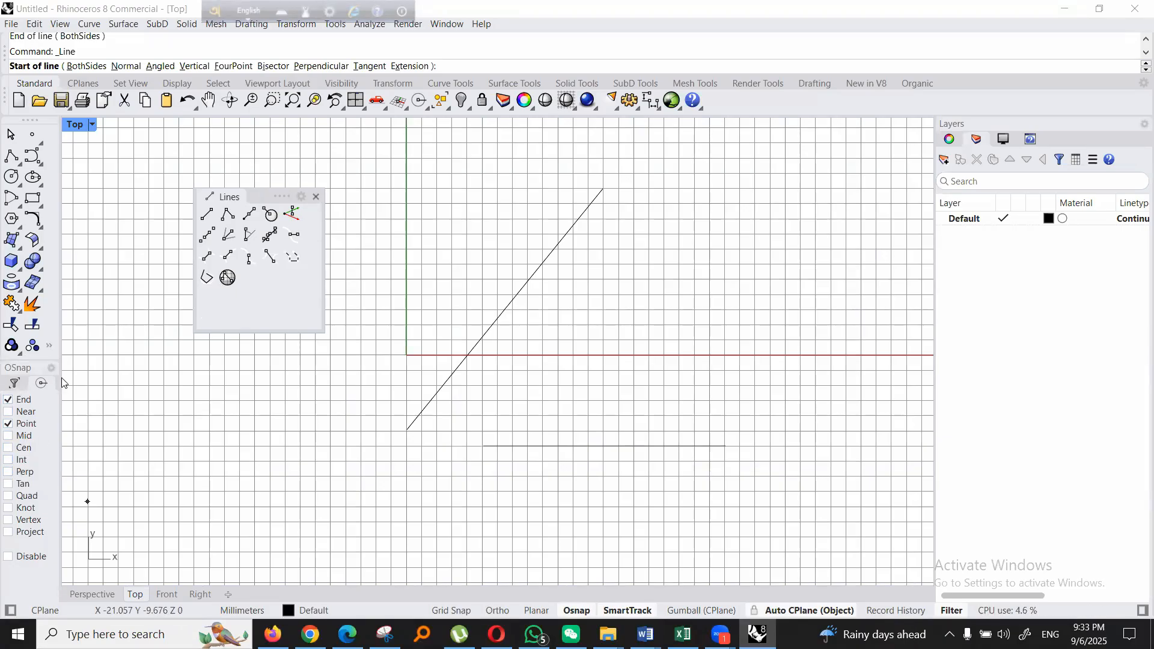
pyautogui.click(8, 400)
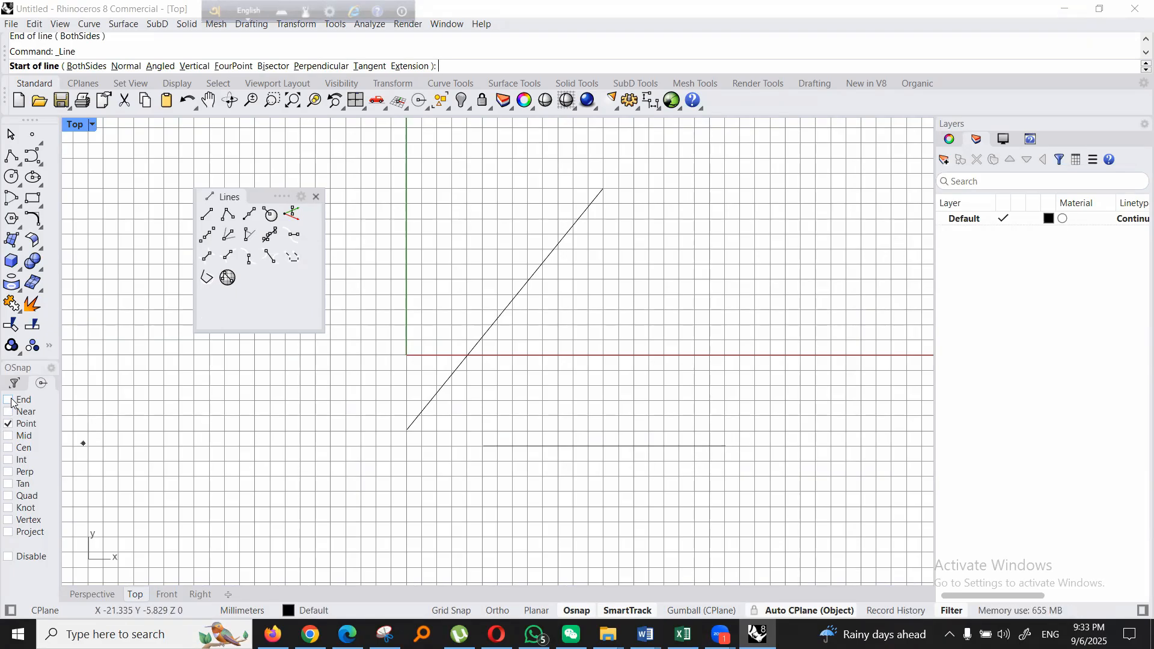
pyautogui.click(727, 446)
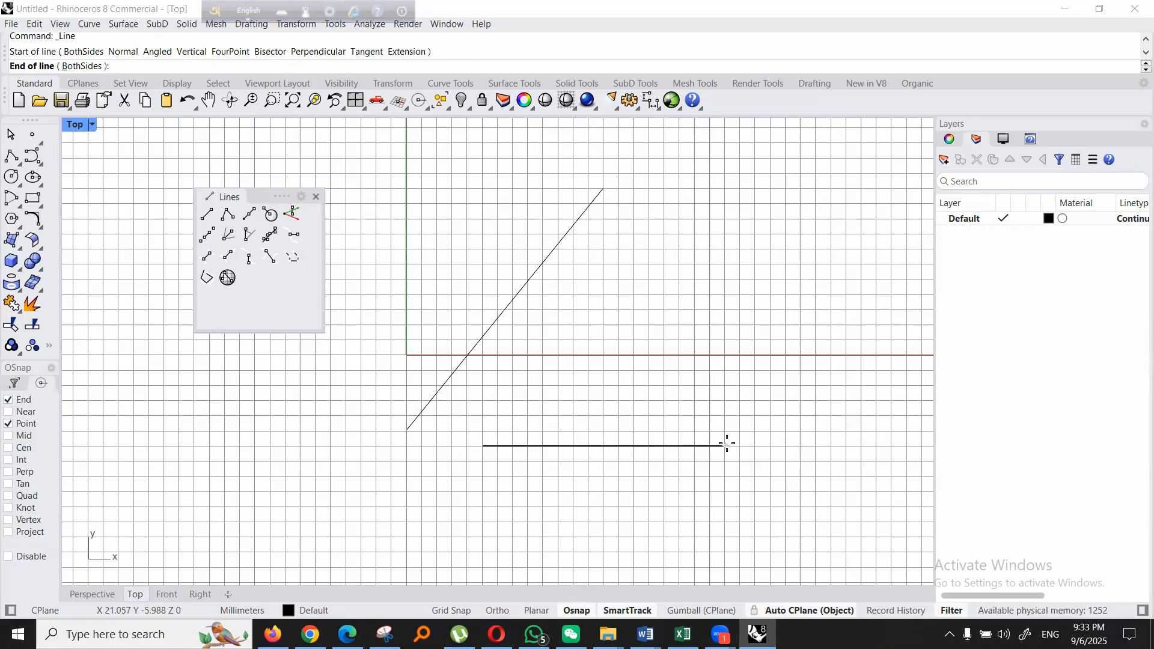
pyautogui.click(725, 255)
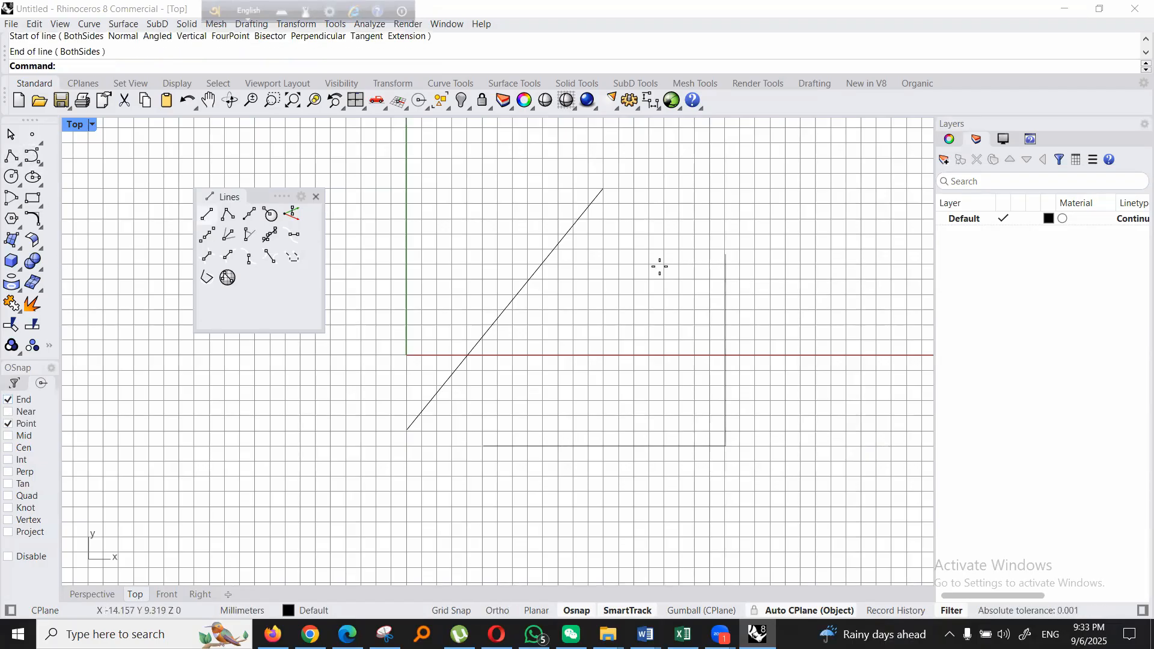
pyautogui.press('Return')
pyautogui.click(726, 255)
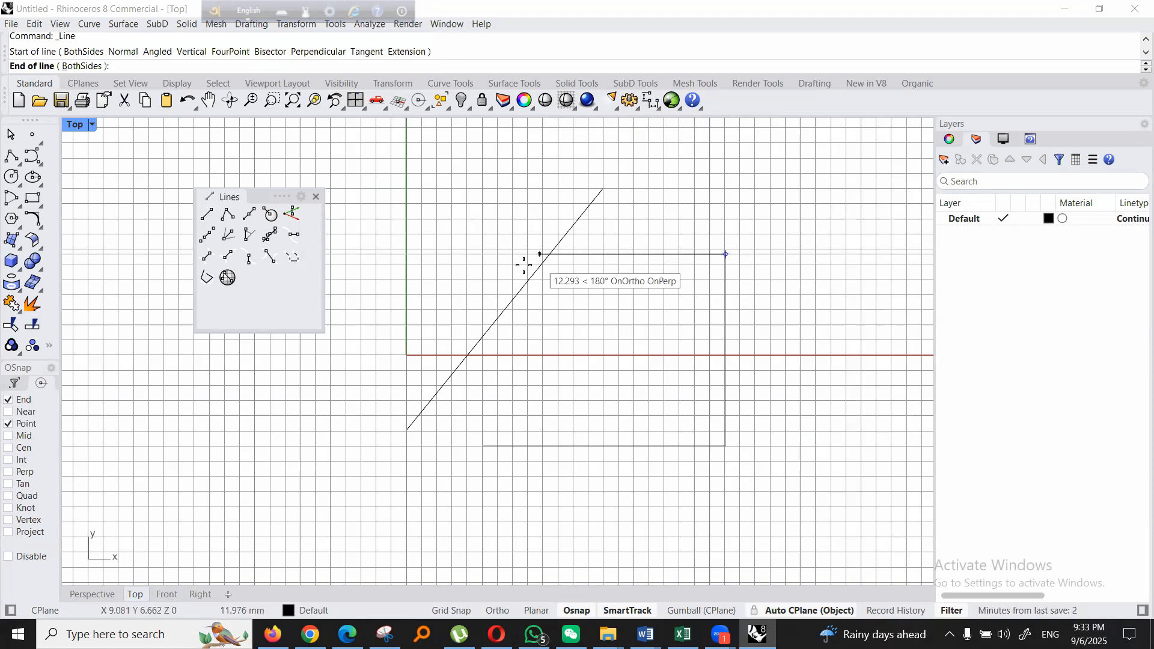
pyautogui.click(520, 258)
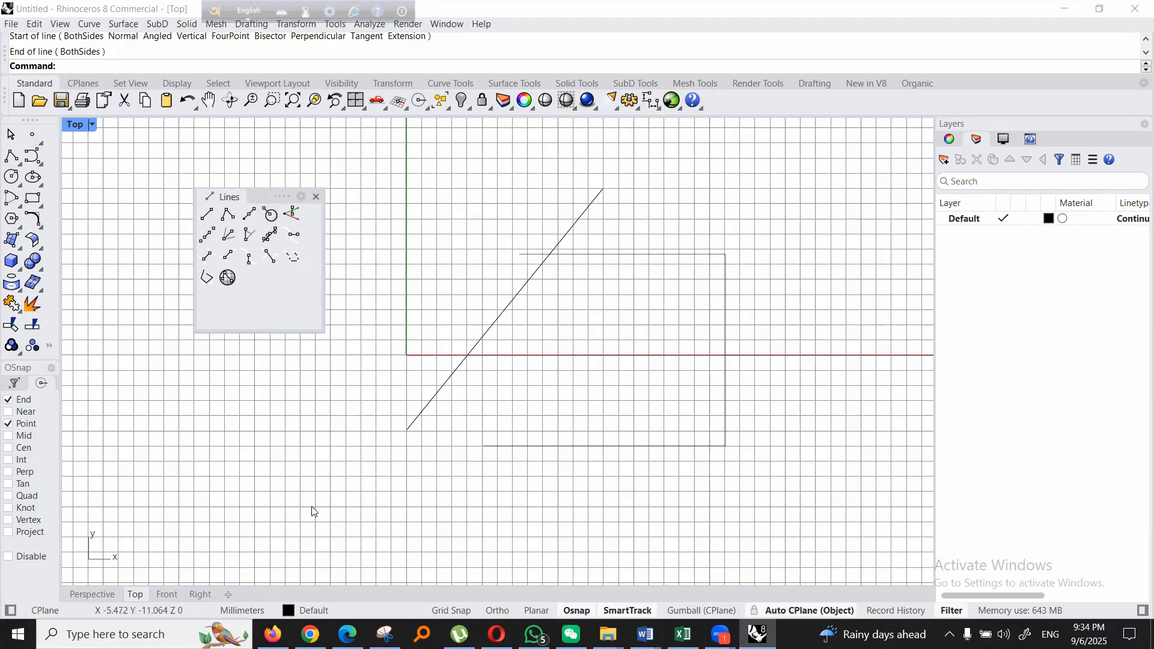
# - Draw a closed four-sided polyline around the connected lines, with a slanted right side, ending back on its start point
pyautogui.click(225, 215)
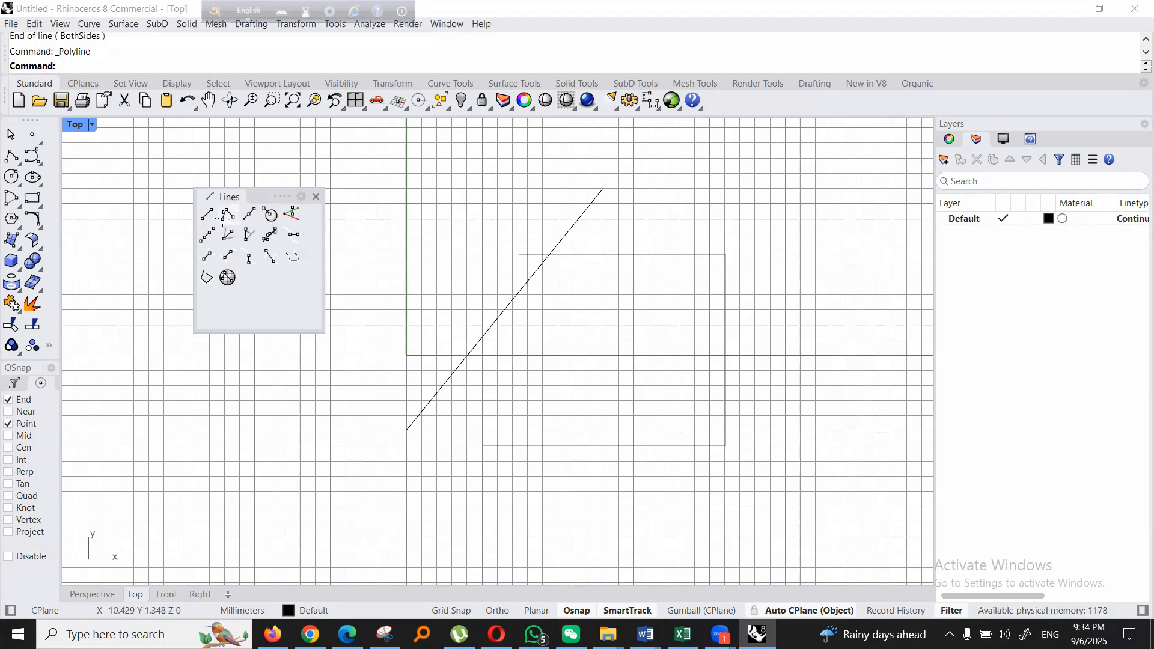
pyautogui.click(437, 508)
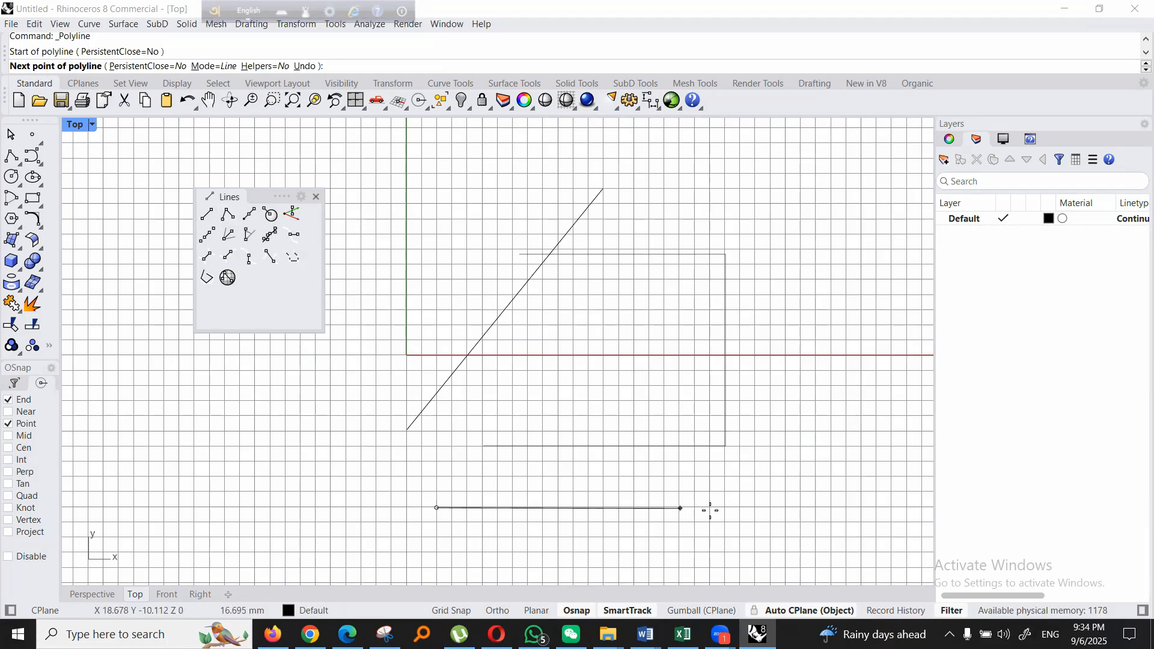
pyautogui.click(741, 508)
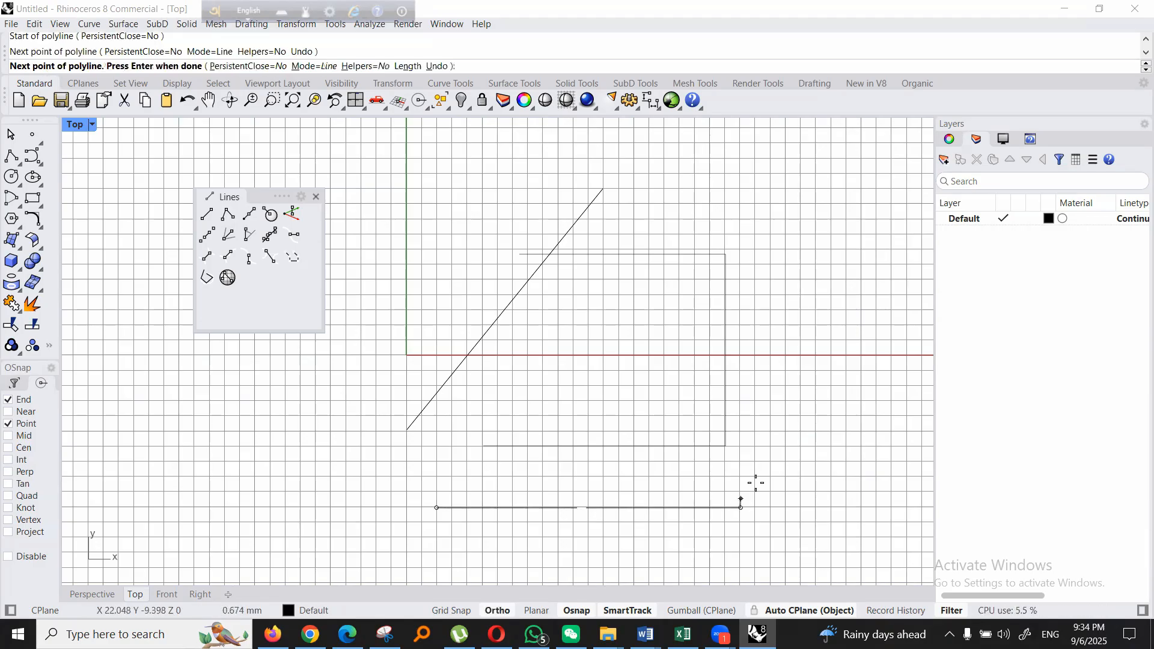
pyautogui.click(850, 283)
pyautogui.click(454, 284)
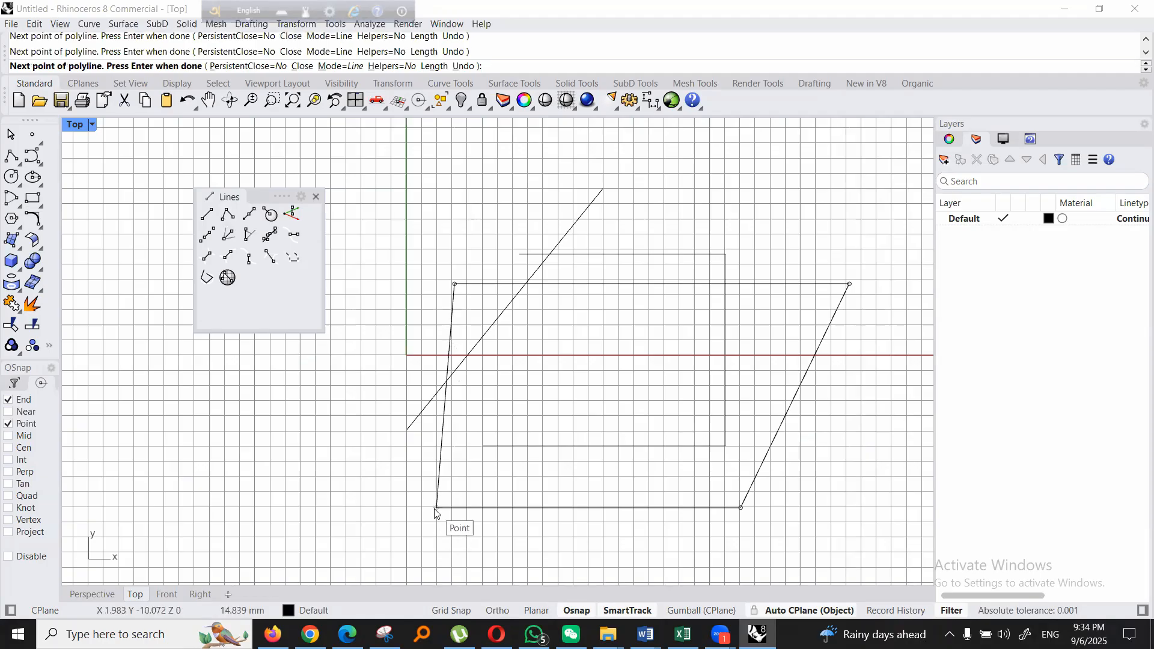
pyautogui.click(435, 508)
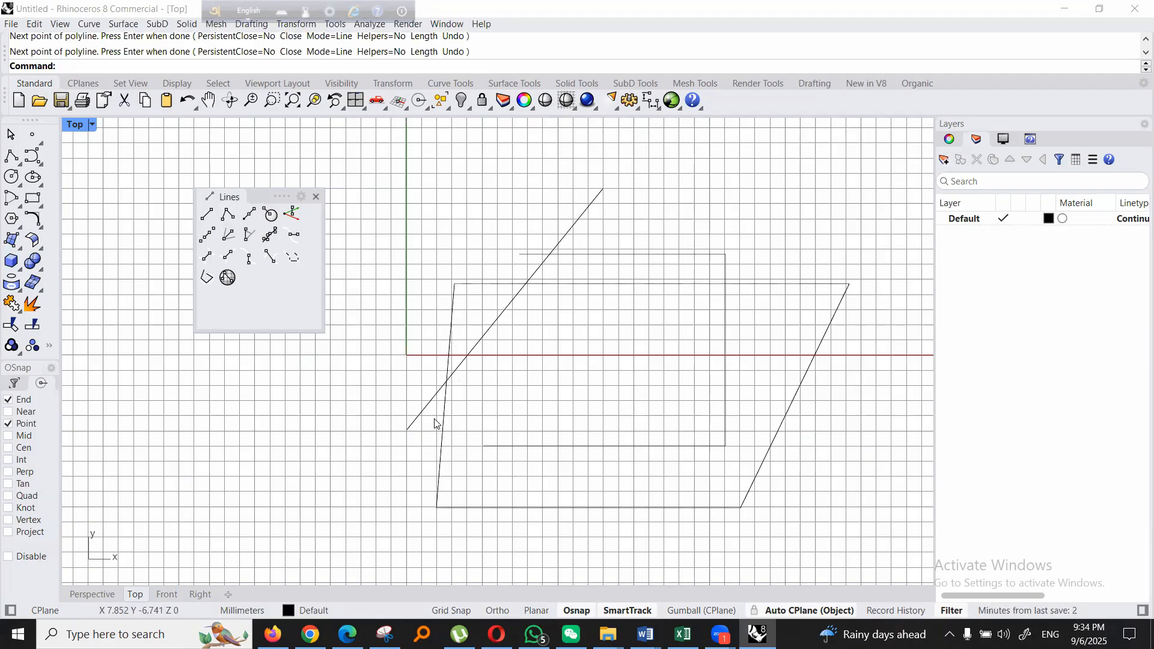
# - Draw a horizontal line from its midpoint, extending about 7 mm to both sides, left of the polyline's lower left corner
pyautogui.click(250, 218)
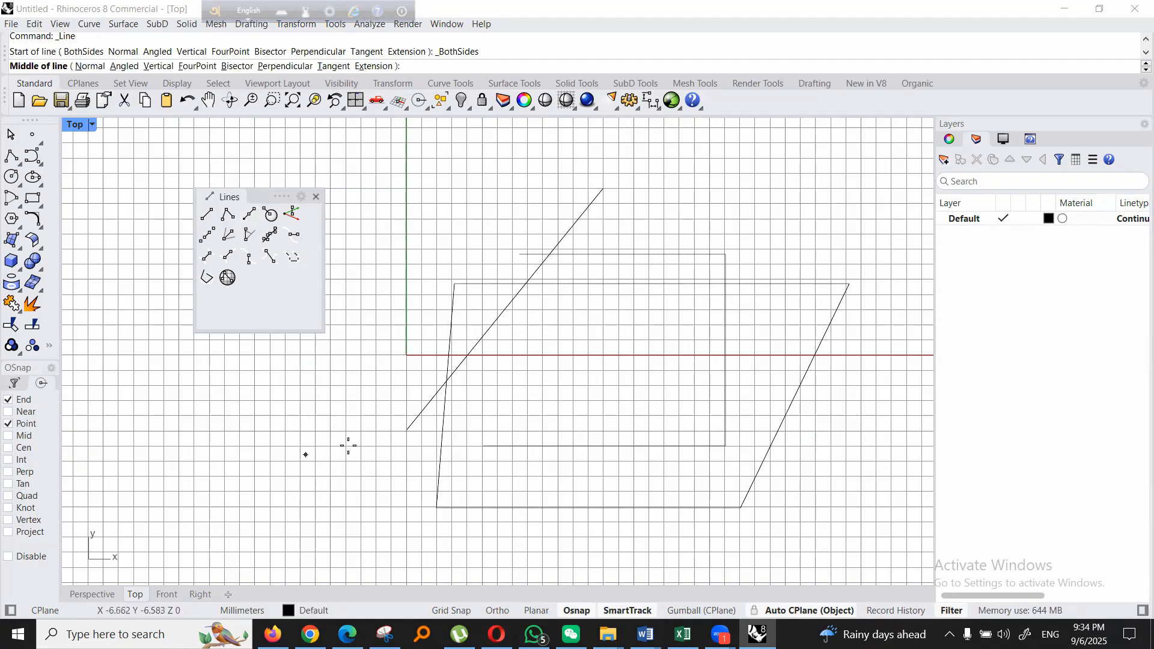
pyautogui.click(269, 490)
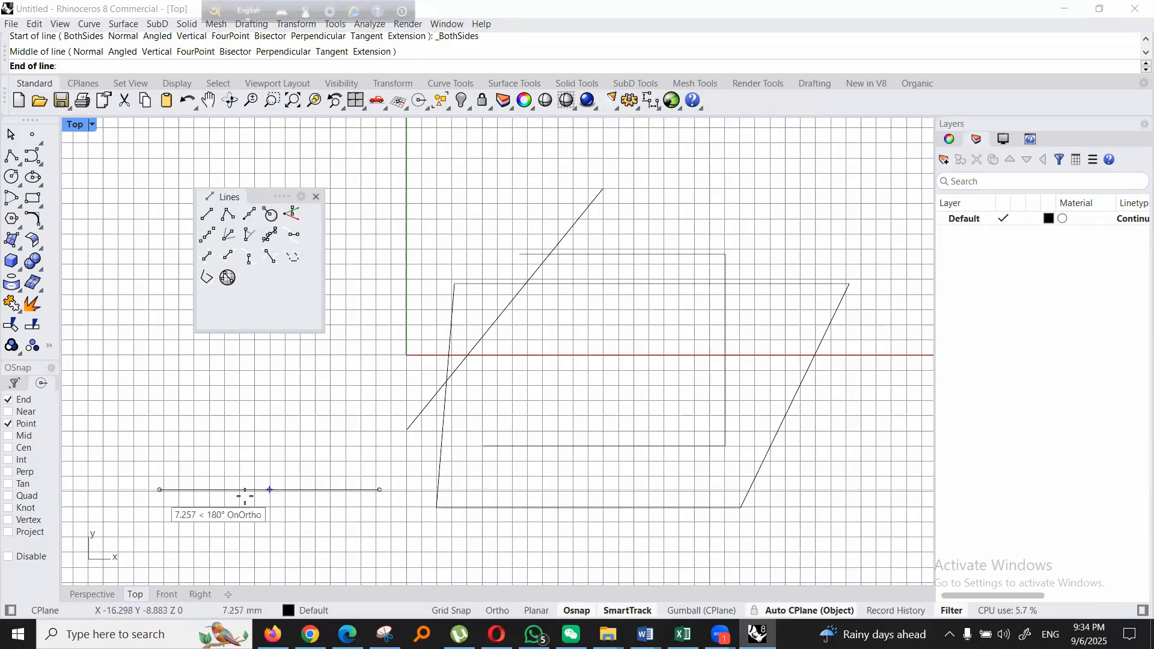
pyautogui.click(378, 493)
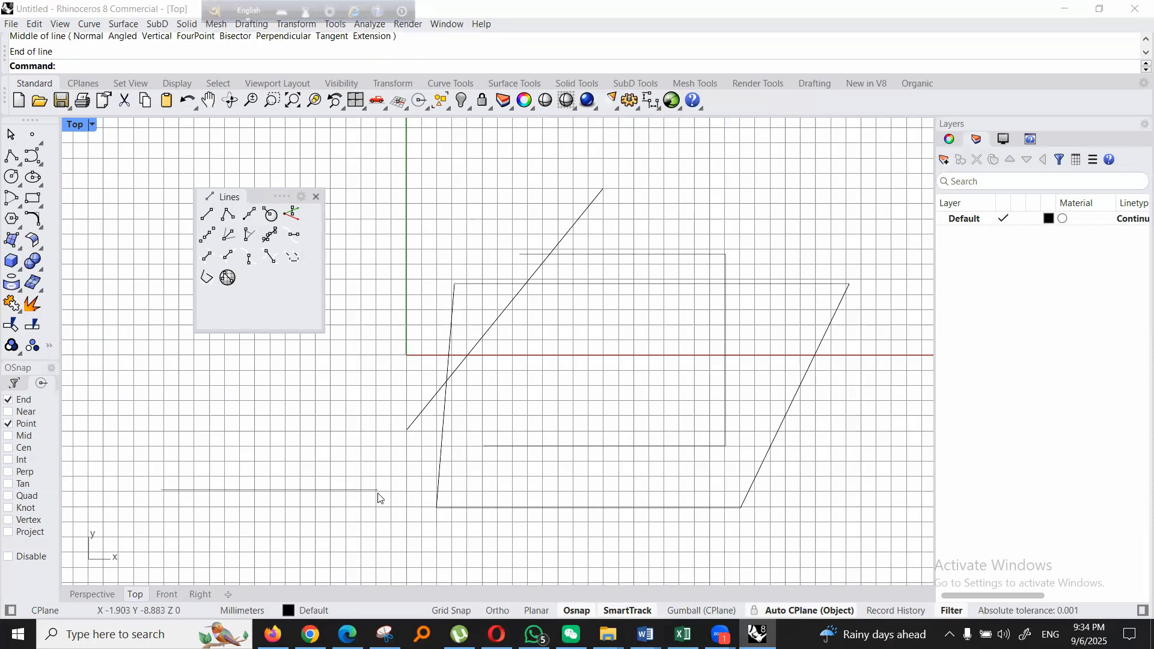
# - Draw a line from the origin (0), constrained to 5 mm long, ending at about (-3.9, 3.1) with Ortho off
pyautogui.click(205, 218)
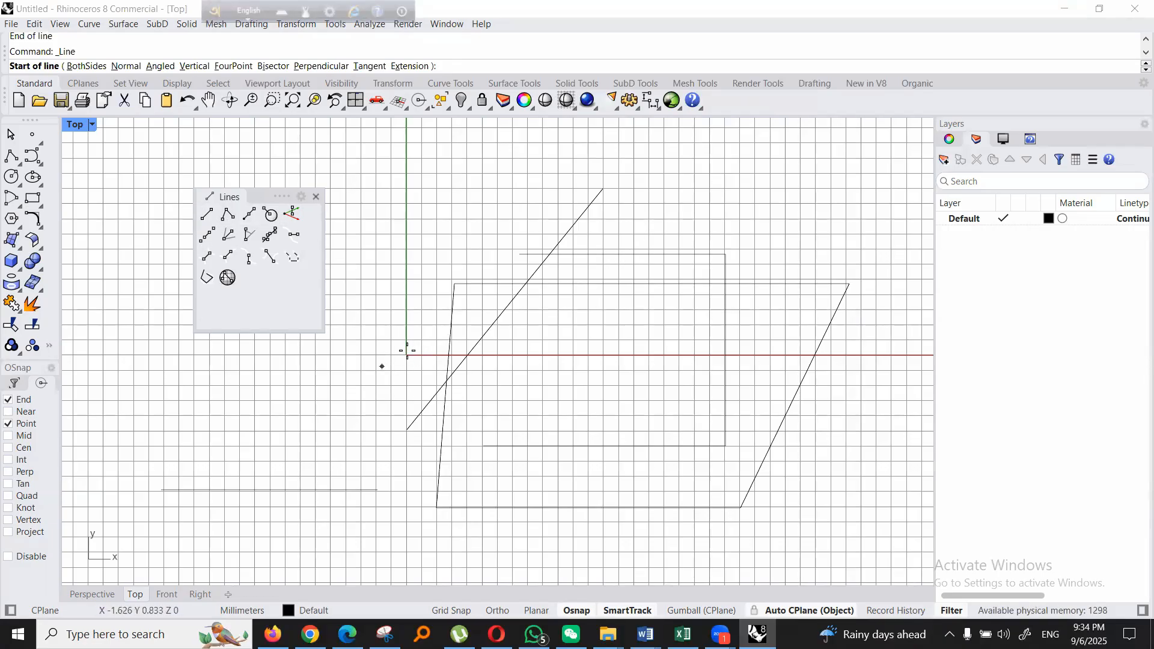
pyautogui.write('0')
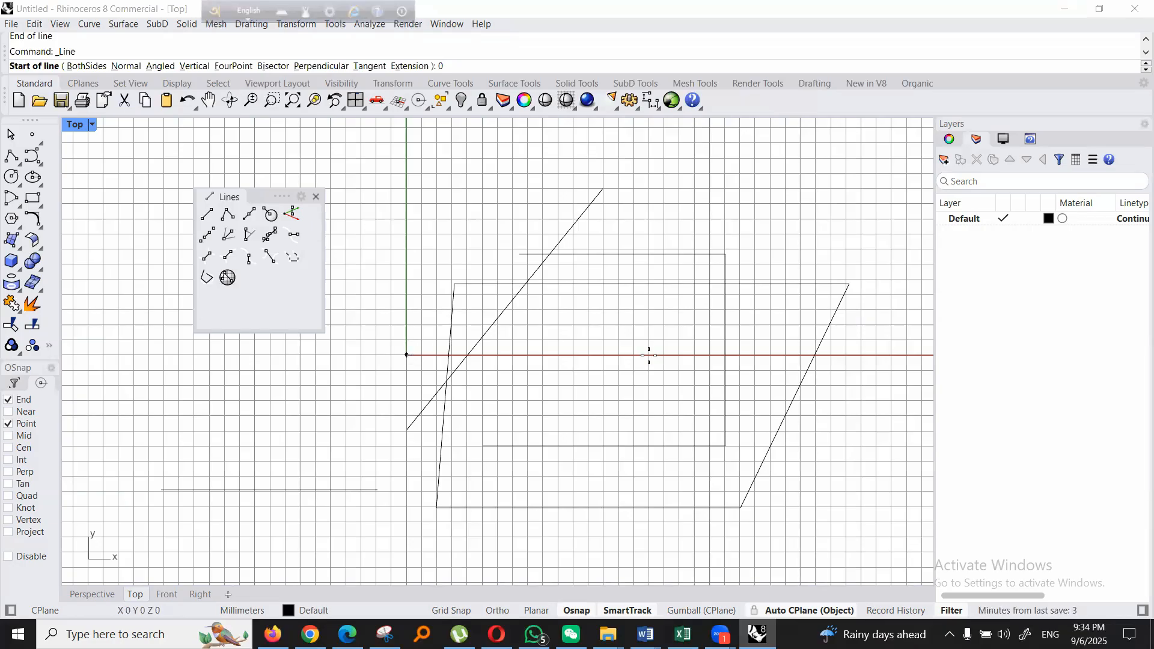
pyautogui.press('Return')
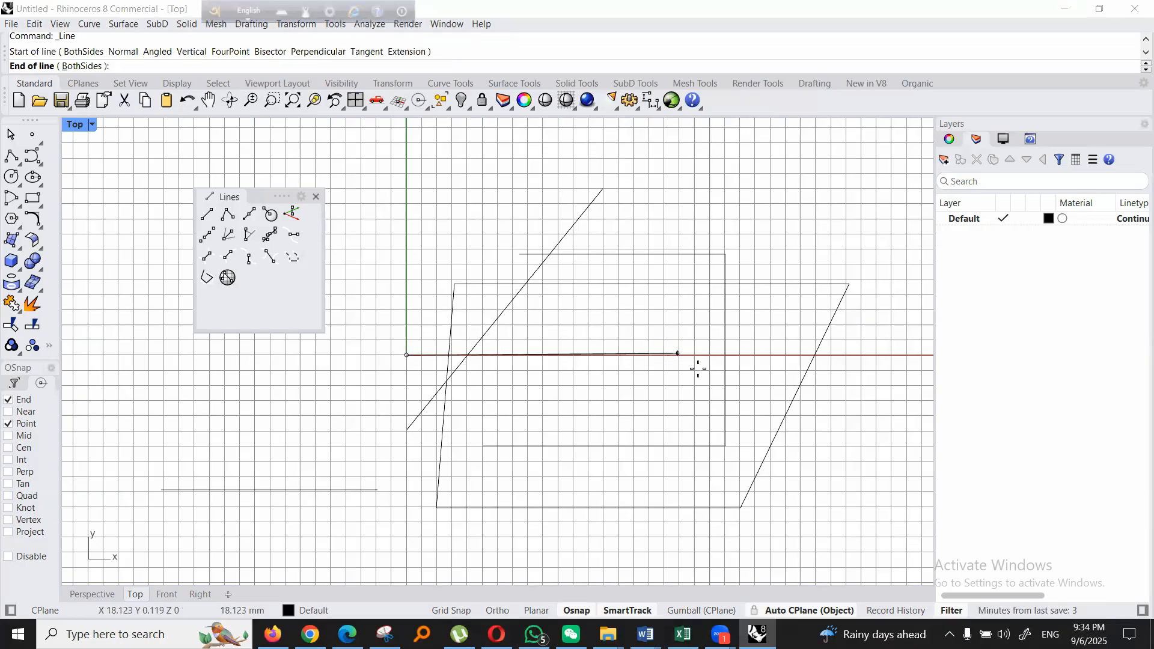
pyautogui.write('5')
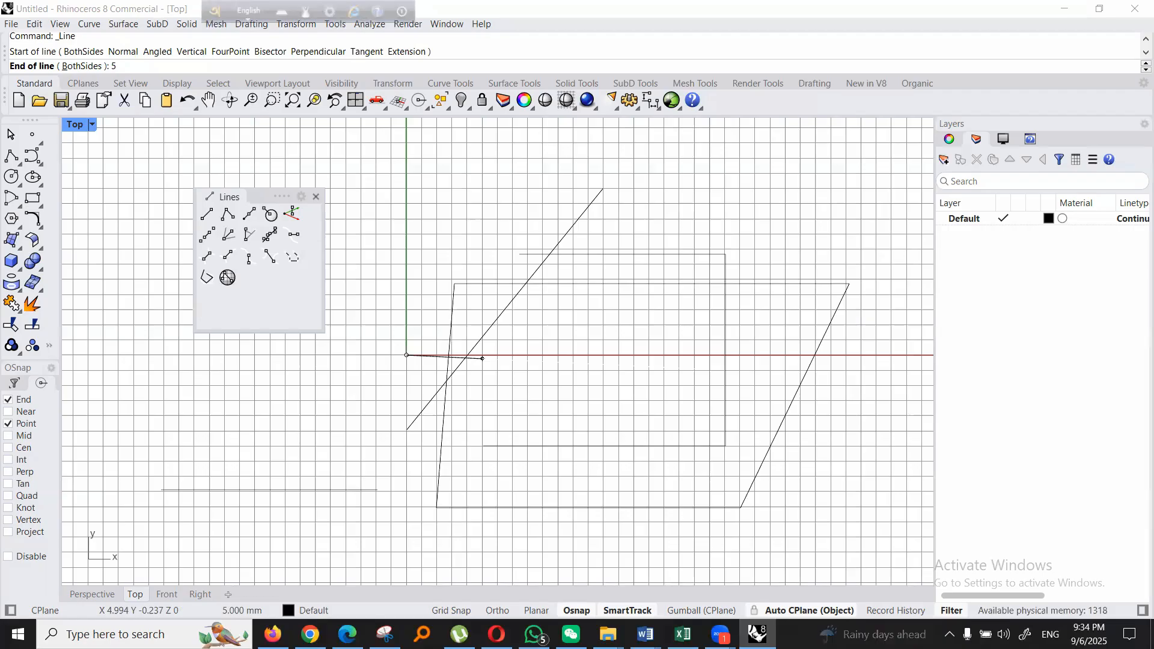
pyautogui.press('F8')
pyautogui.press('Return')
pyautogui.press('F8')
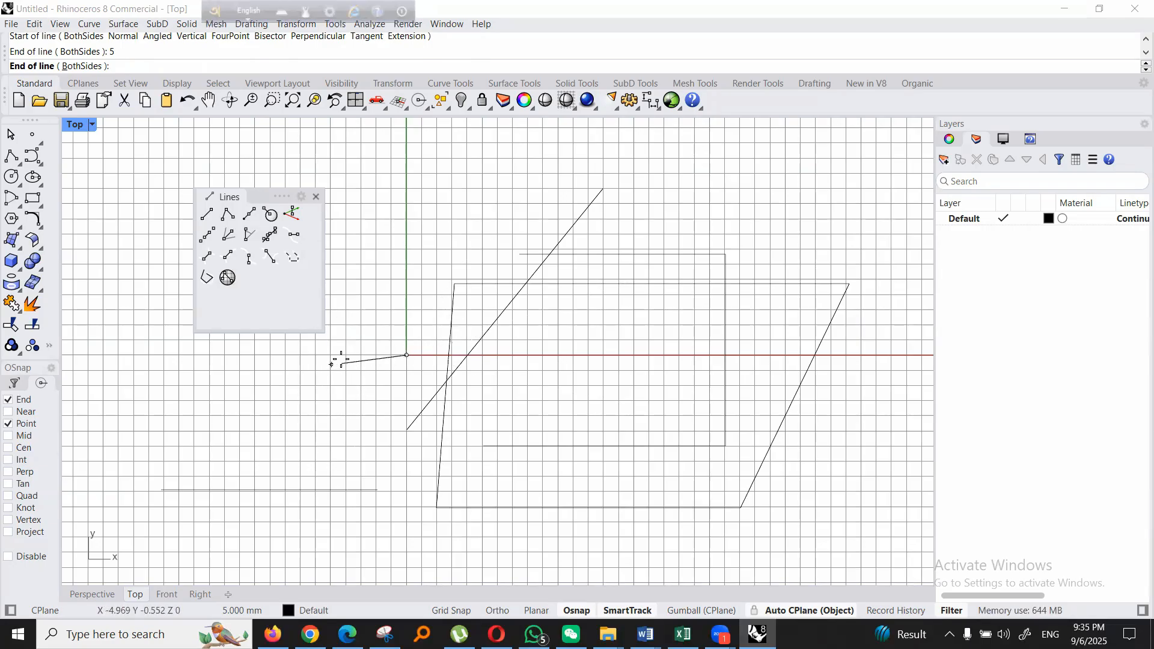
pyautogui.press('F8')
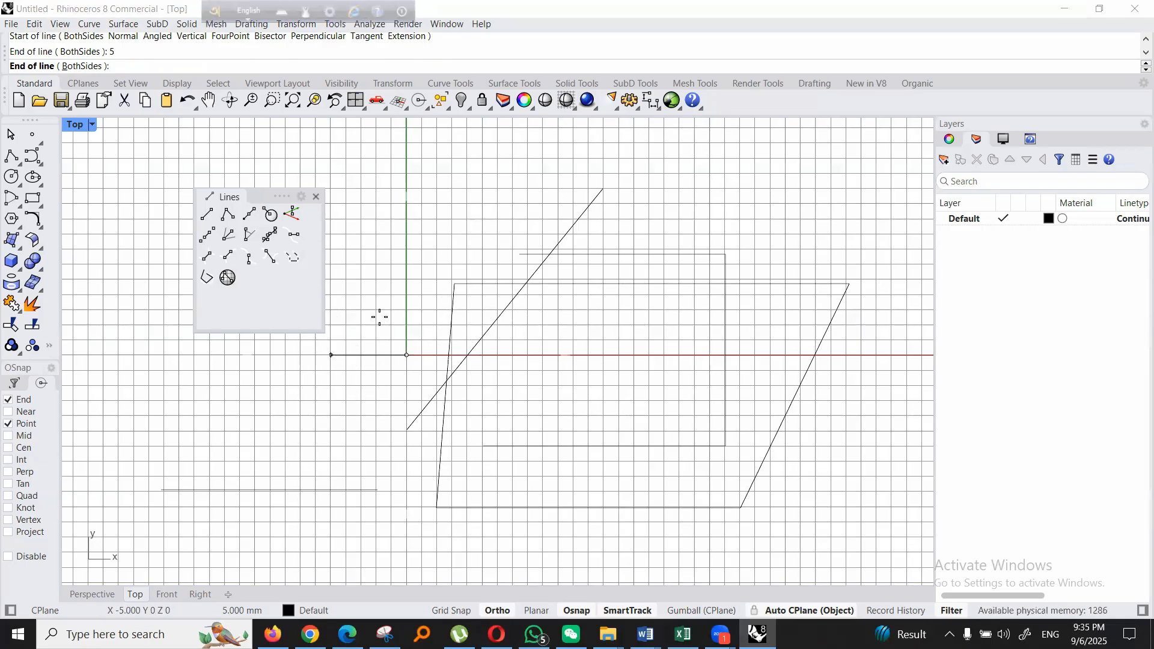
pyautogui.press('F8')
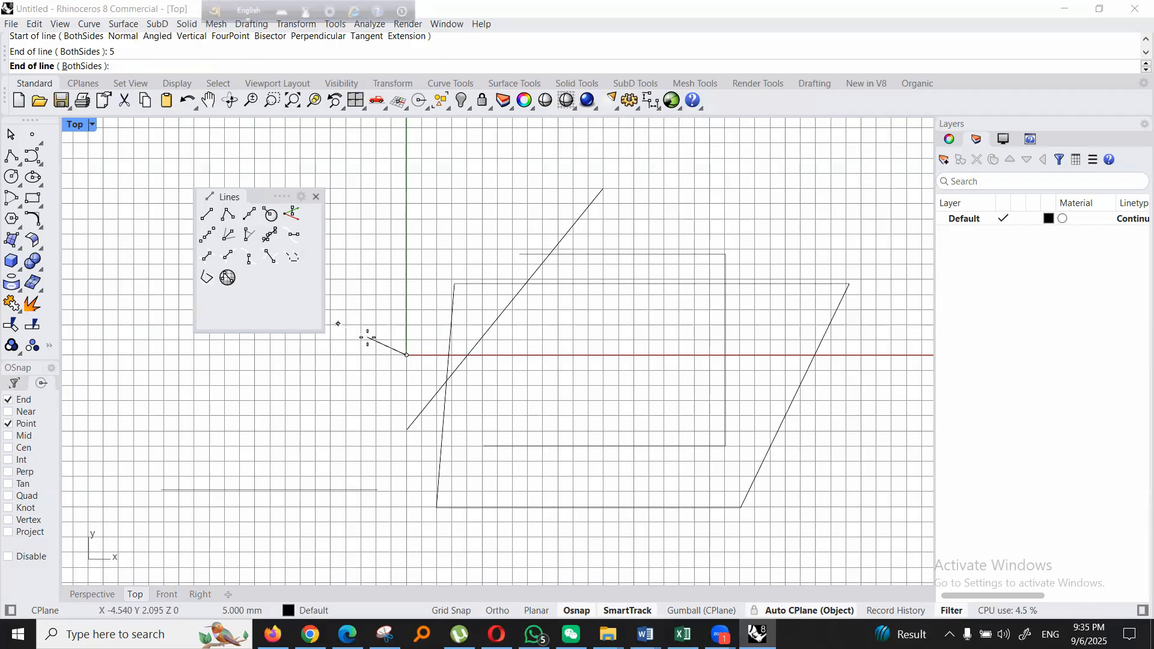
pyautogui.click(347, 307)
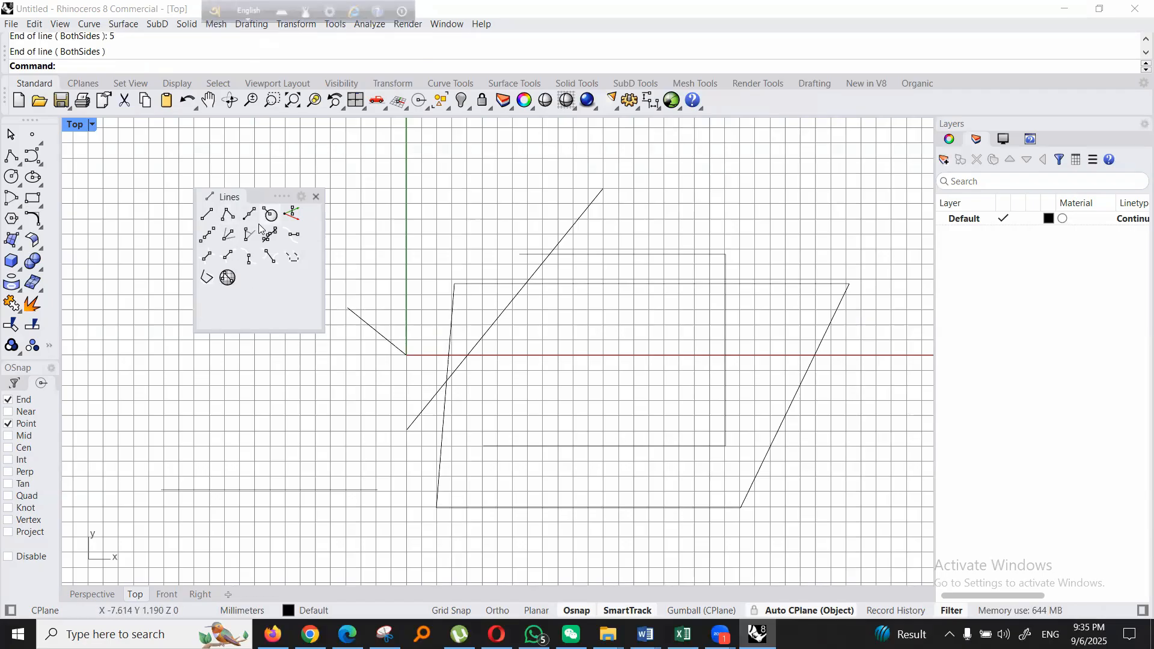
pyautogui.click(315, 197)
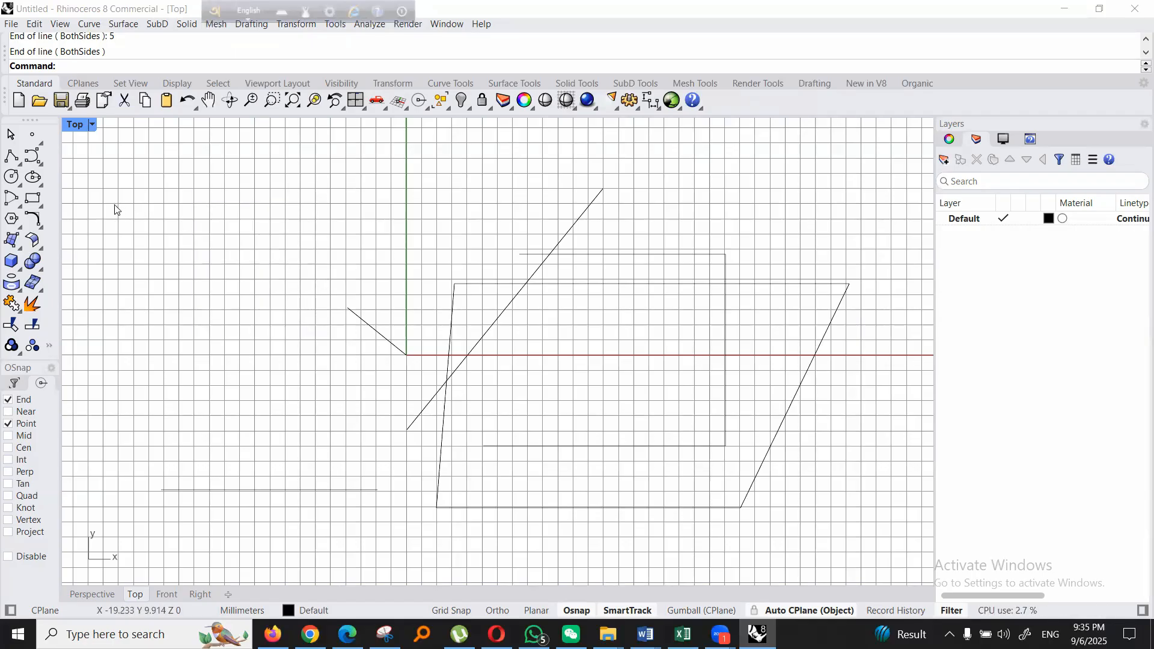
# - Draw a corner-to-corner rectangle about 11 by 8 mm across the y-axis, above the x-axis, ending at about (8, 3)
pyautogui.click(44, 211)
pyautogui.moveTo(55, 211); pyautogui.dragTo(177, 176)
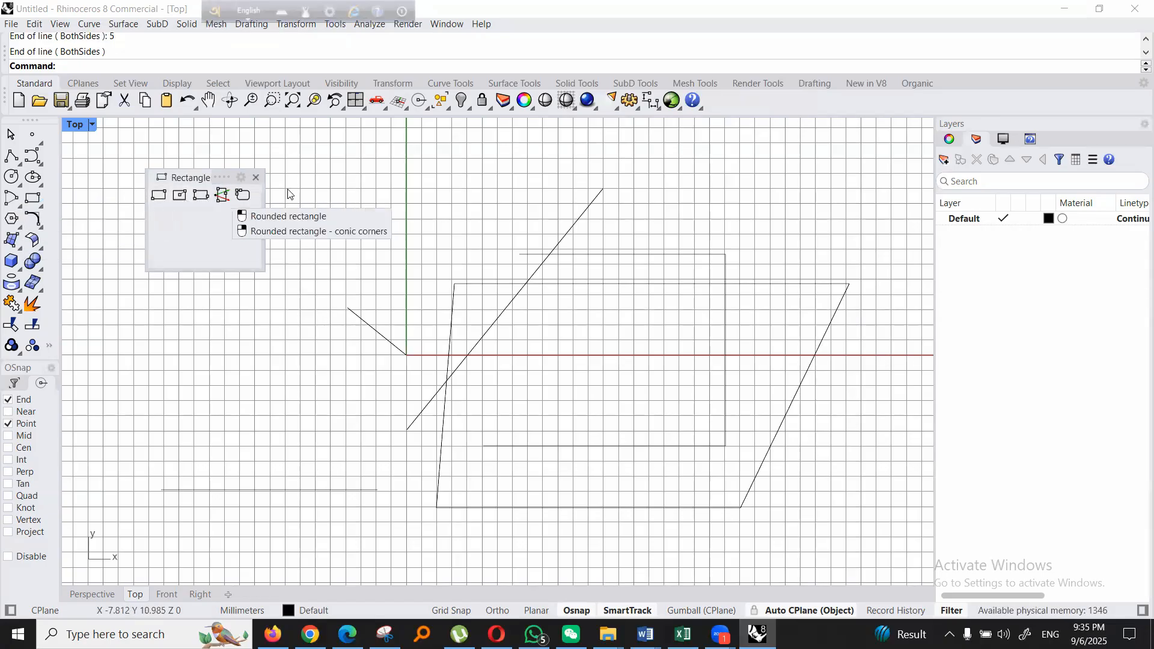
pyautogui.click(159, 196)
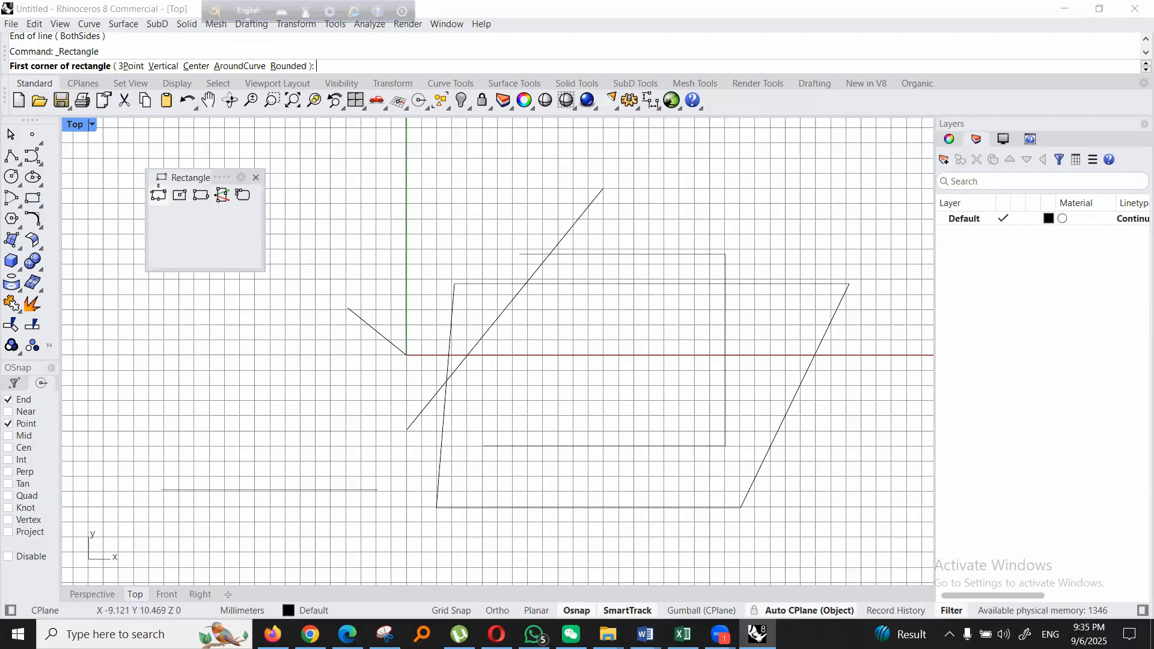
pyautogui.click(361, 188)
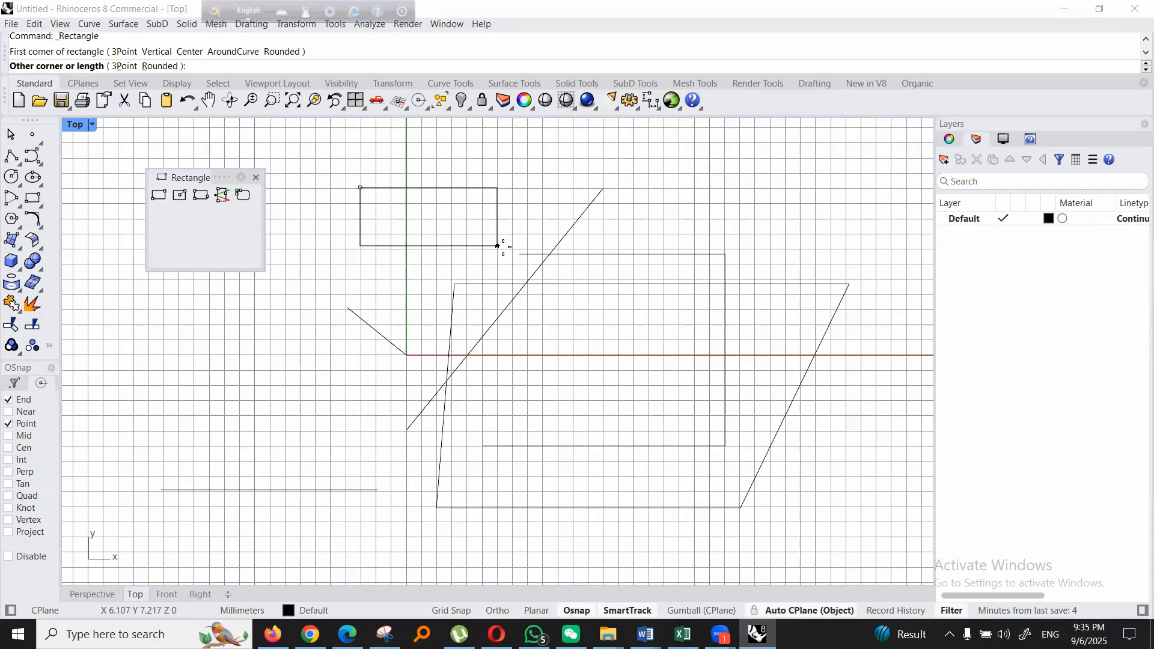
pyautogui.click(528, 310)
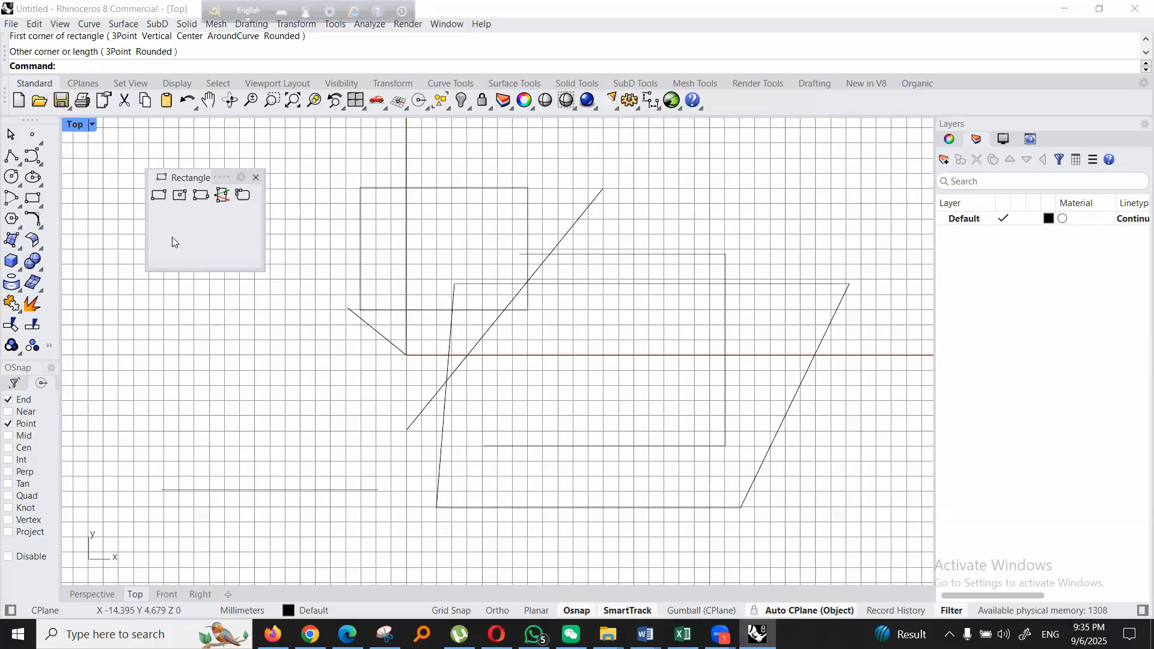
# - Draw a rectangle from its center, about 7.5 by 6.4 mm, inside the corner-to-corner rectangle
pyautogui.click(175, 199)
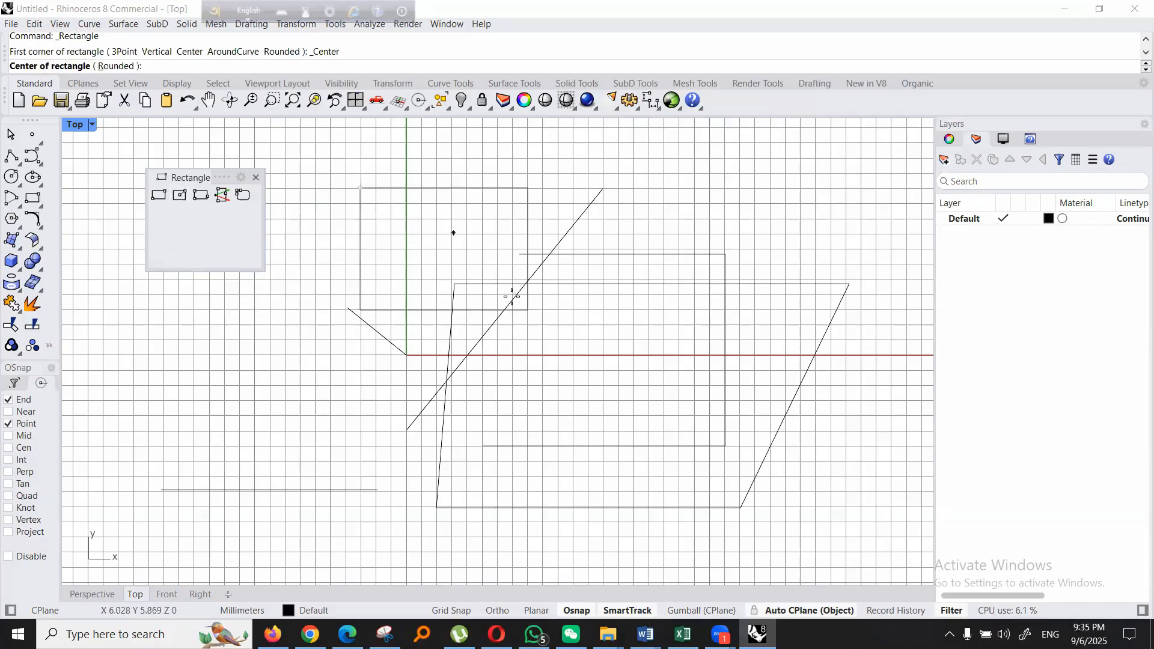
pyautogui.click(437, 248)
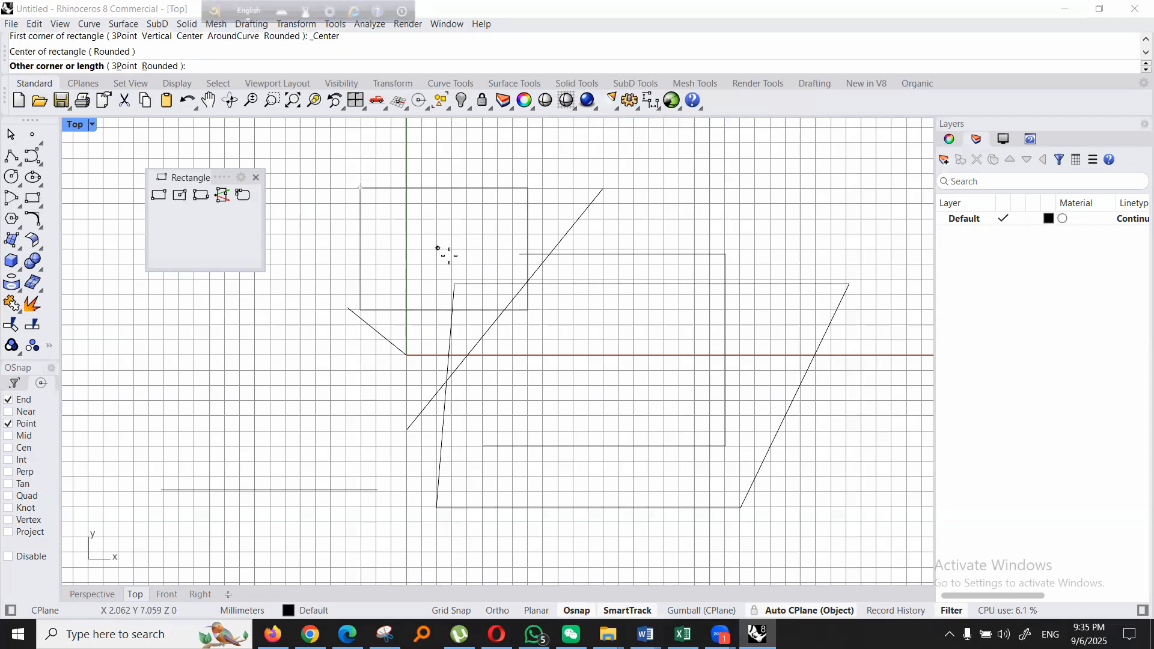
pyautogui.click(495, 297)
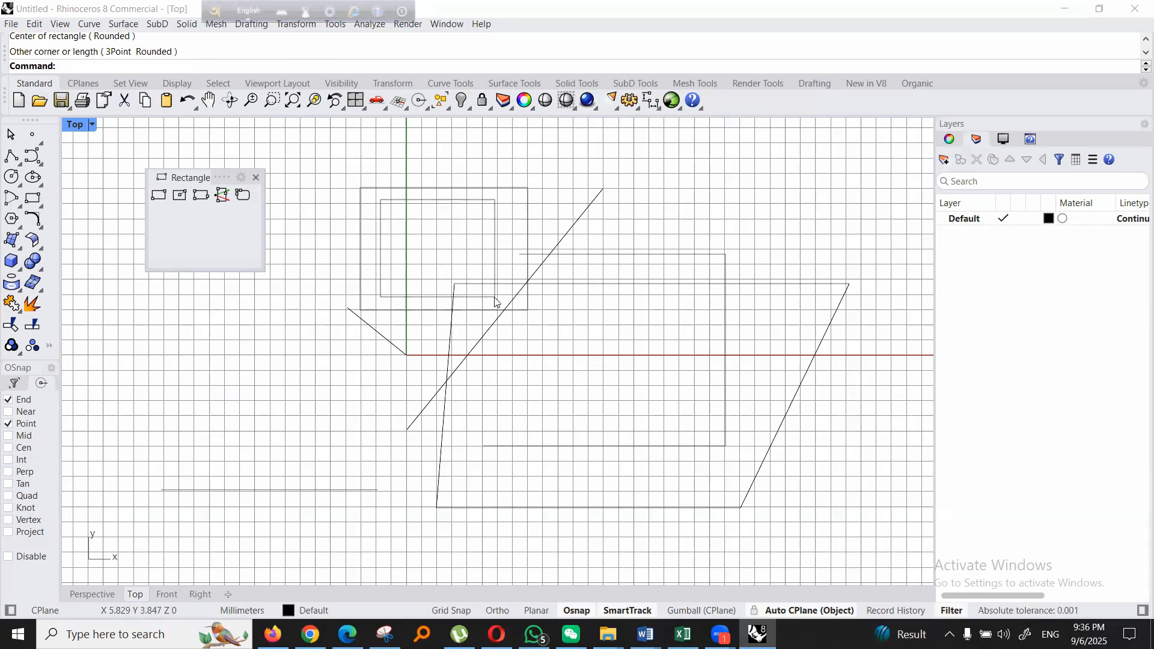
# - Draw a three-point rectangle from about (-9, 3), with a vertical first edge about 9 mm down and a width of about 16 mm
pyautogui.click(200, 201)
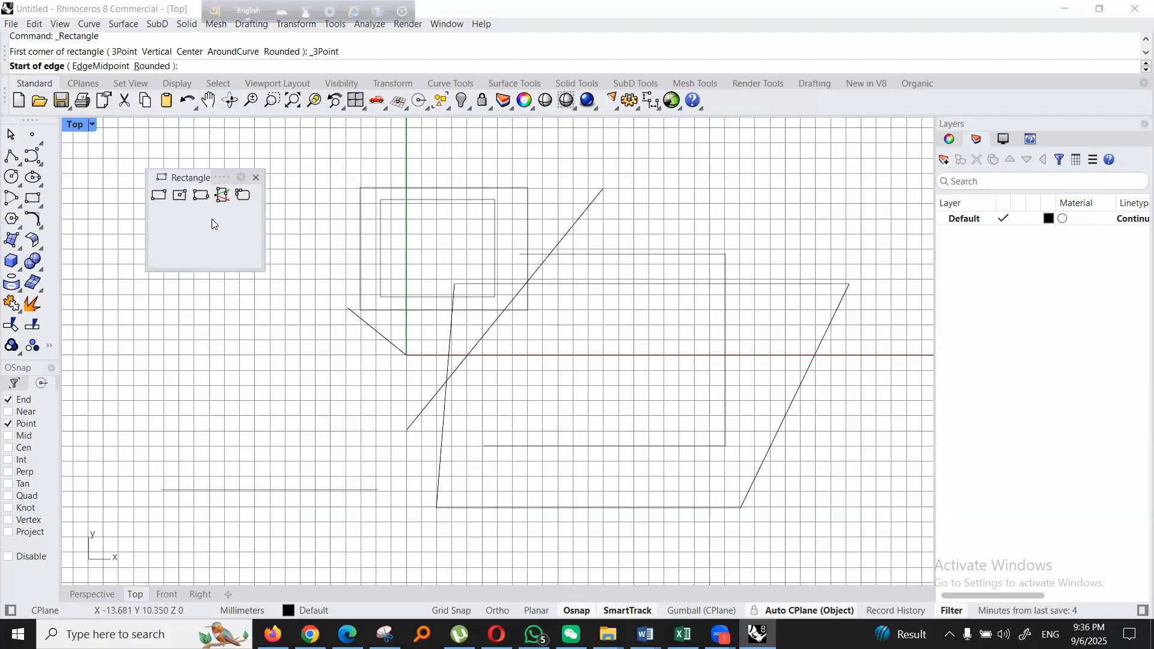
pyautogui.click(270, 307)
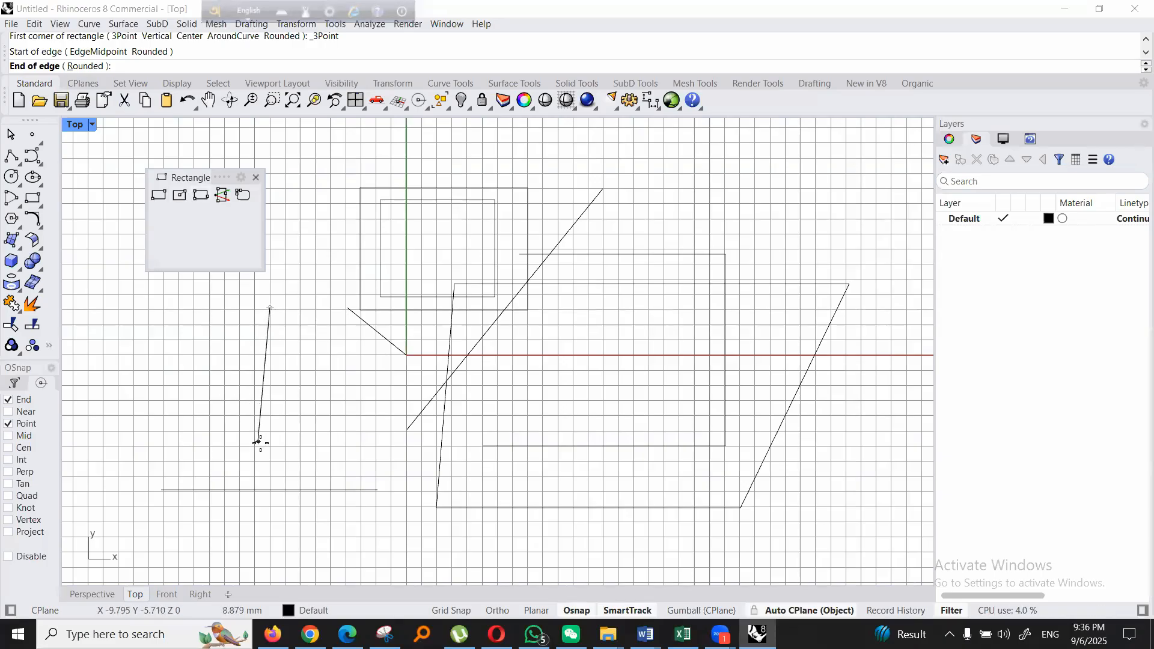
pyautogui.click(274, 449)
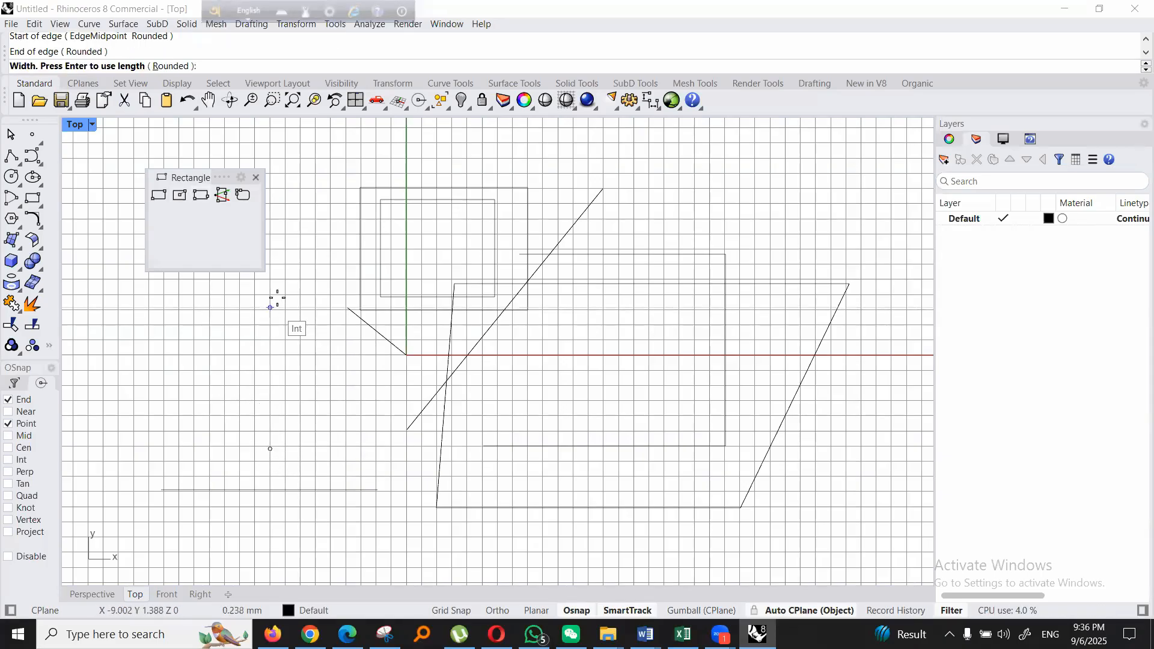
pyautogui.click(515, 415)
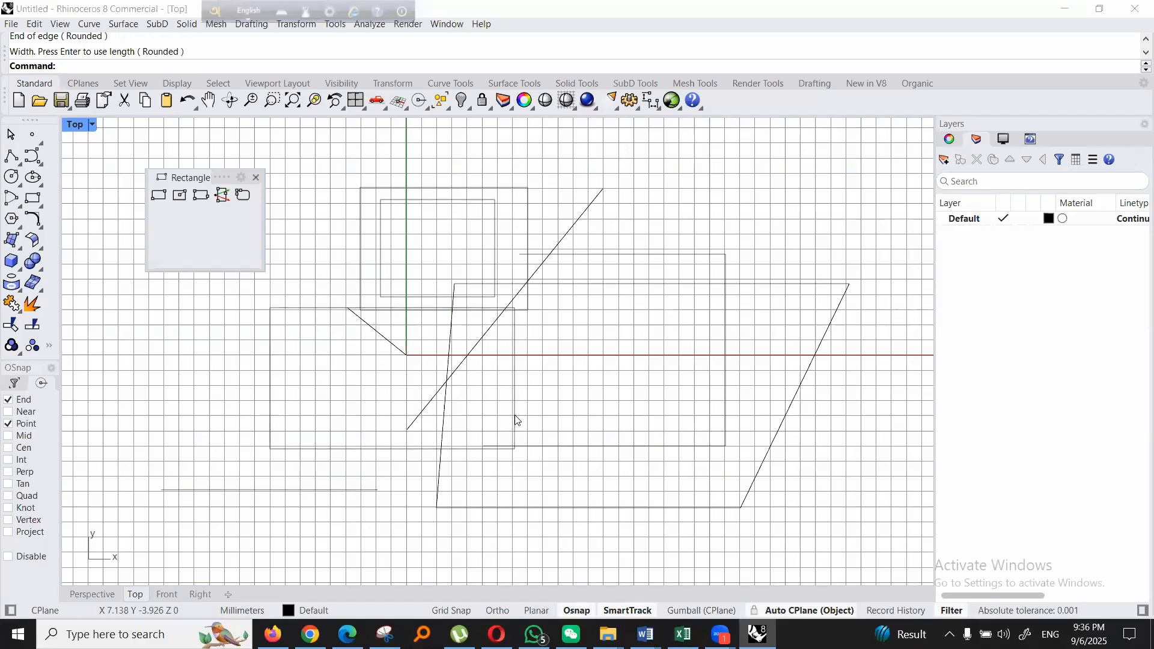
pyautogui.click(256, 178)
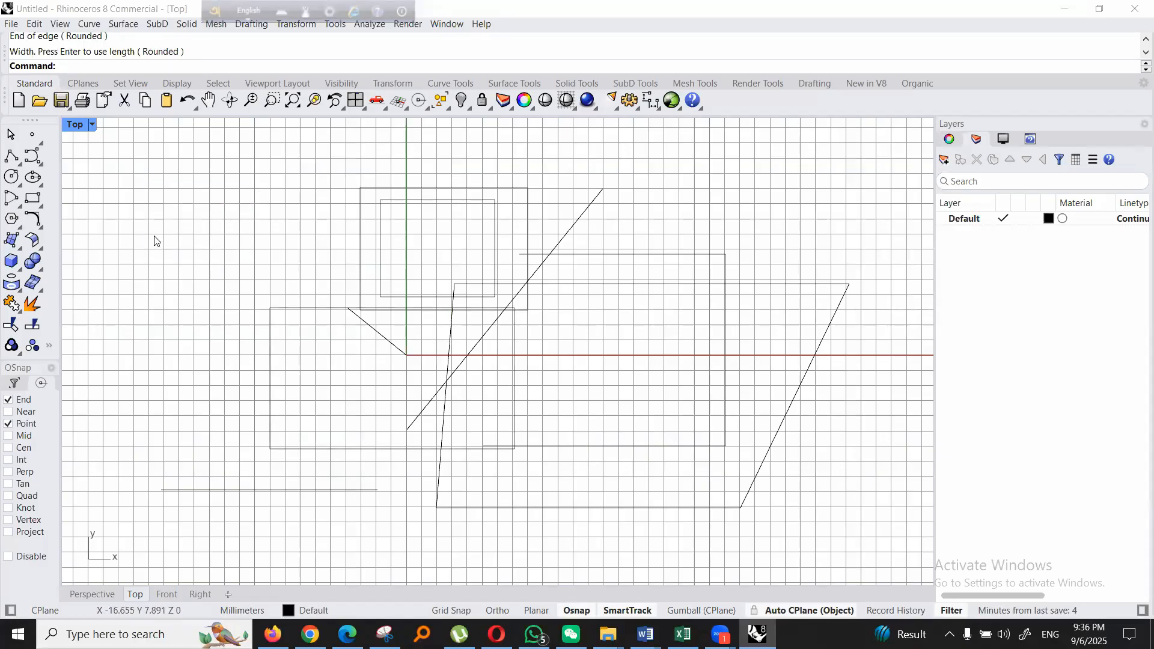
# - Draw a center-radius circle centered at about (10, 1) with a radius of about 8.5 mm
pyautogui.click(18, 186)
pyautogui.moveTo(36, 189); pyautogui.dragTo(184, 180)
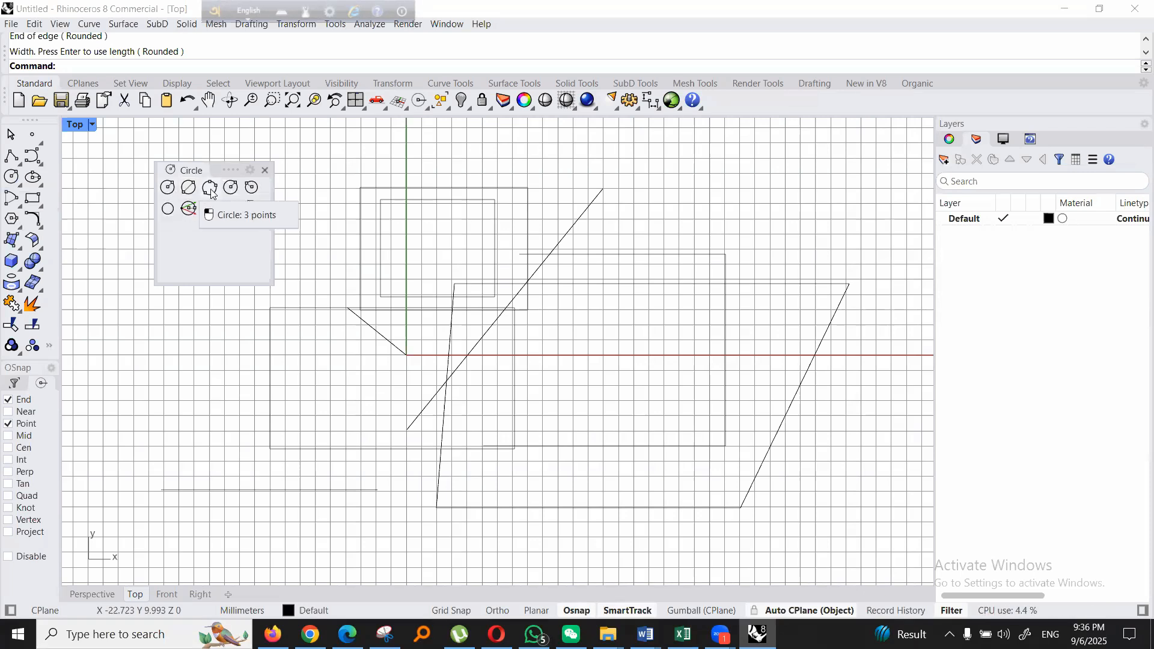
pyautogui.click(167, 187)
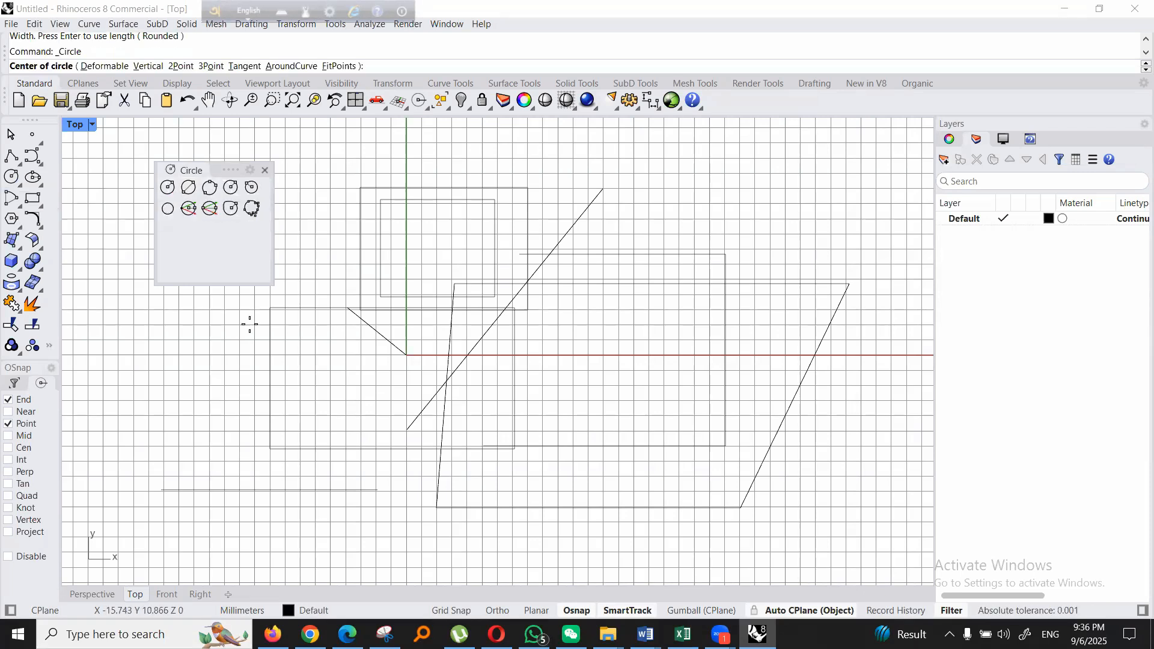
pyautogui.click(559, 340)
pyautogui.click(669, 274)
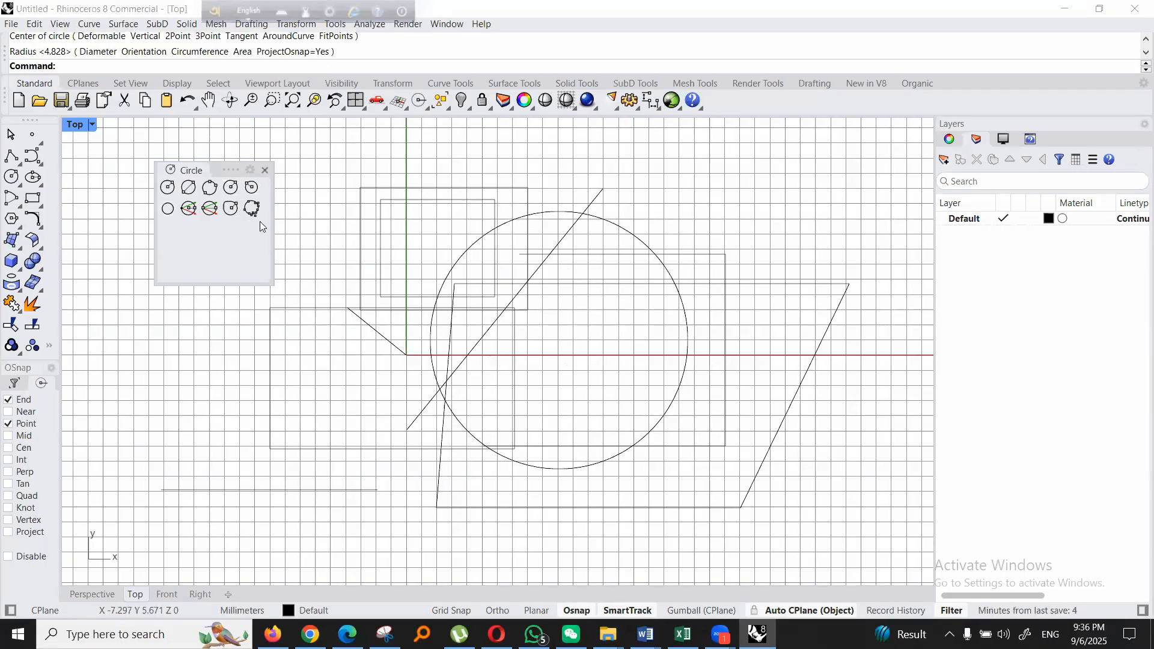
# - Draw a circle by its diameter, about 19 mm, from about (8.5, 5.6) to the four-sided polyline's slanted right side
pyautogui.click(184, 191)
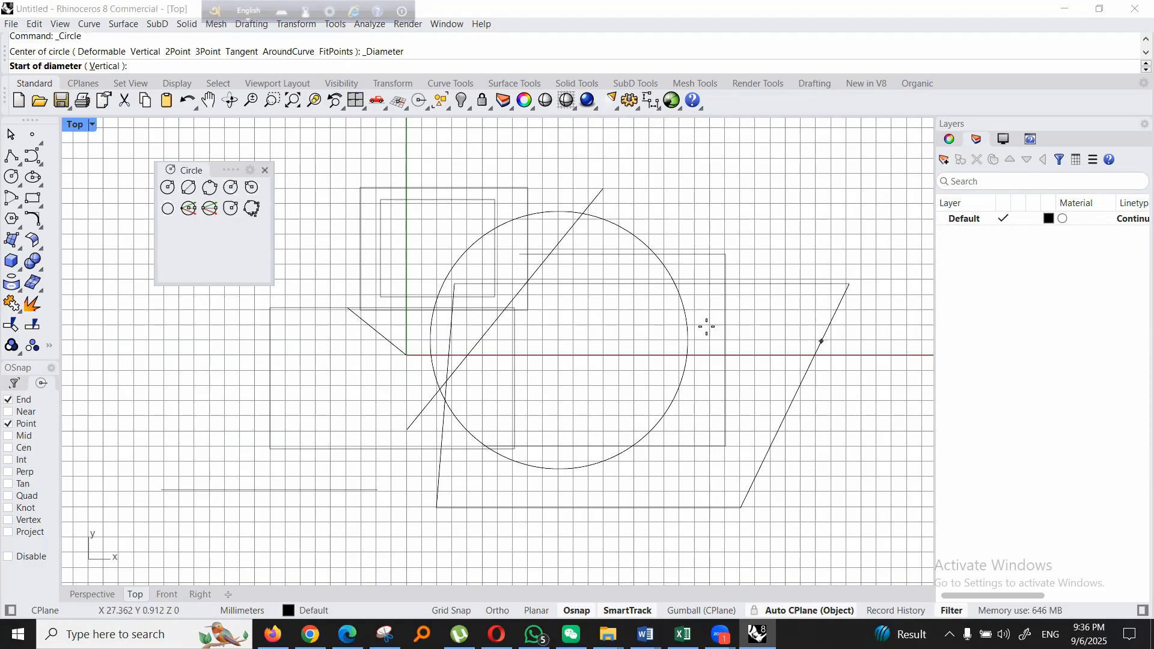
pyautogui.click(536, 270)
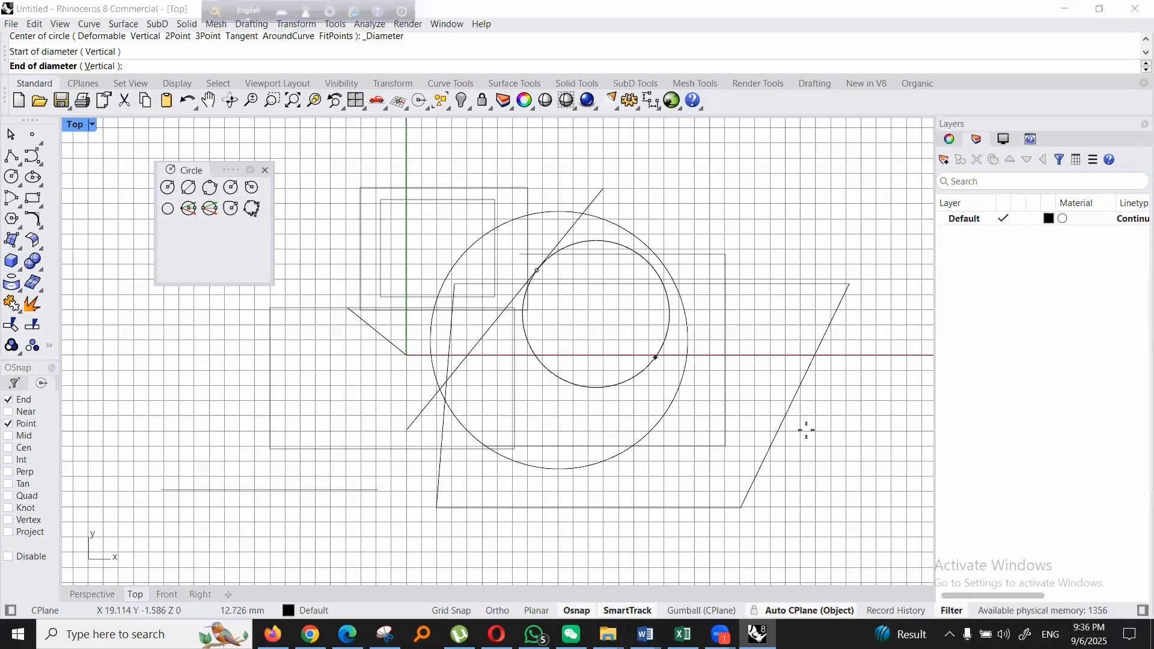
pyautogui.click(793, 399)
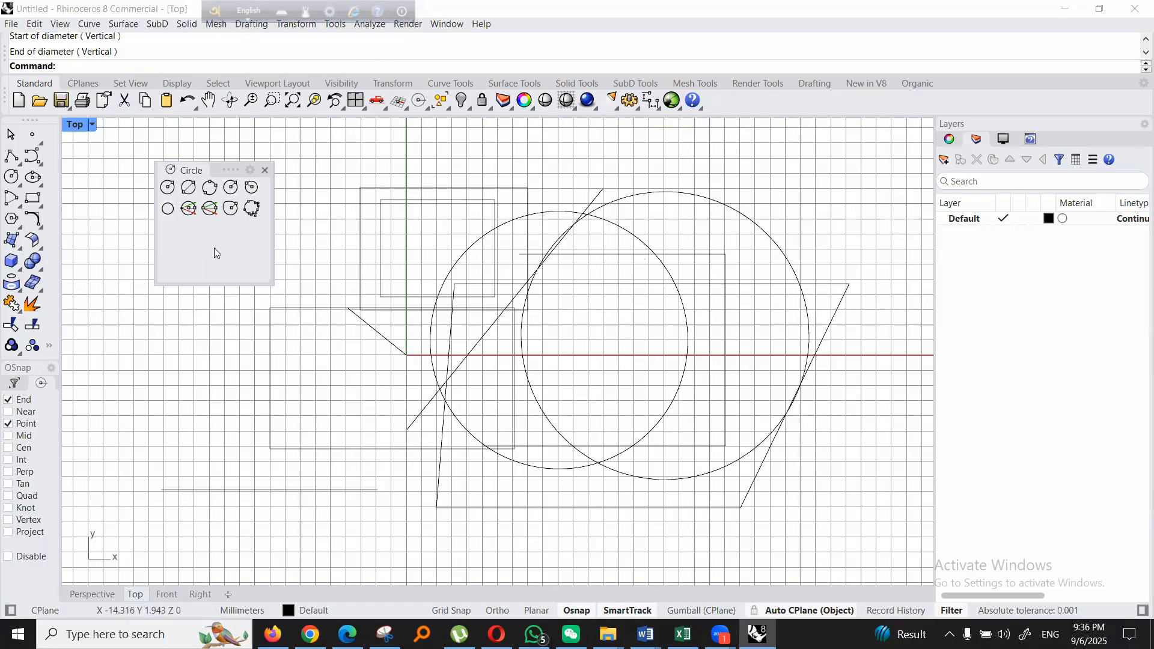
# - Draw a closed triangular polyline with its apex at about (-4.2, 5) and a nearly horizontal base about 18 mm long
pyautogui.click(210, 187)
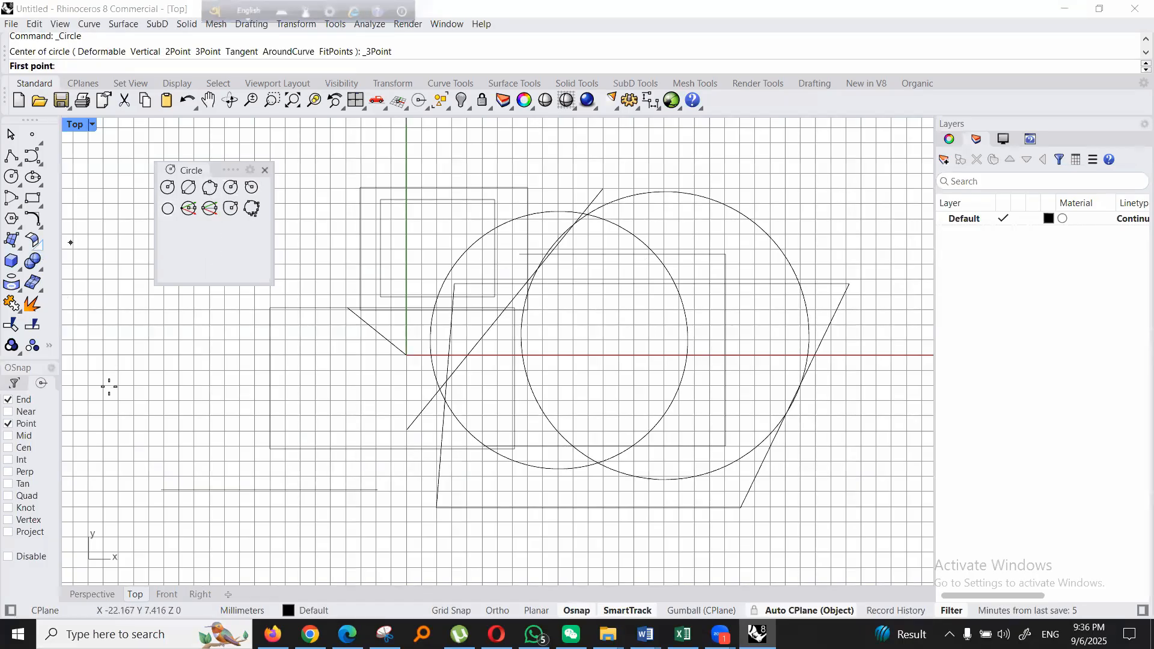
pyautogui.click(11, 156)
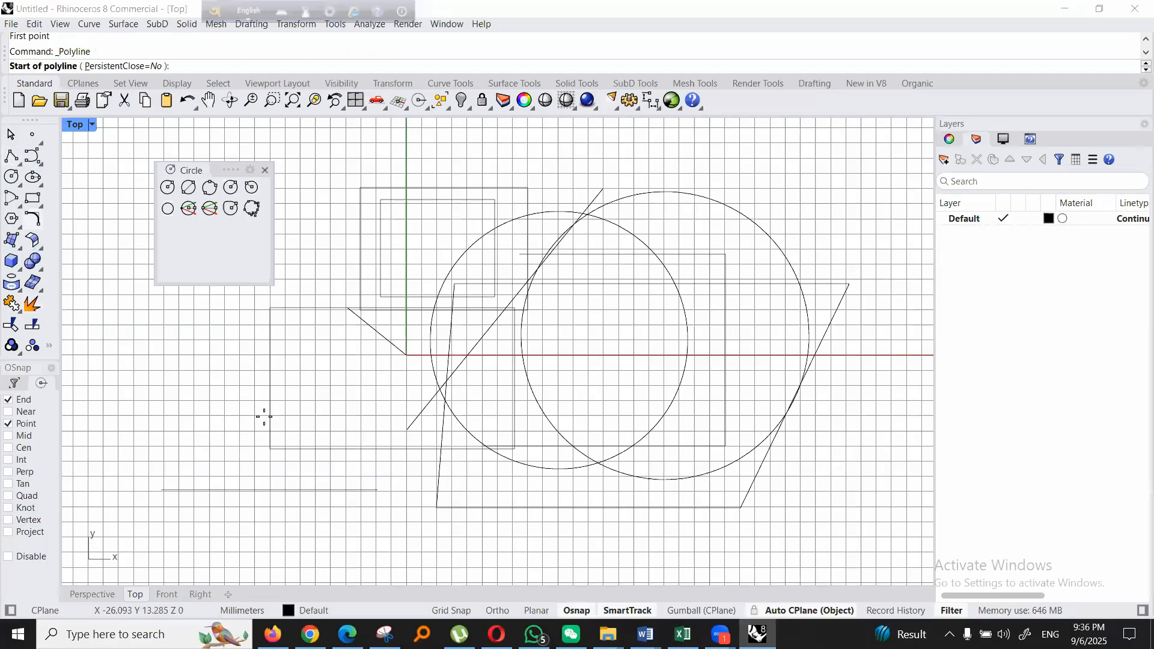
pyautogui.click(12, 157)
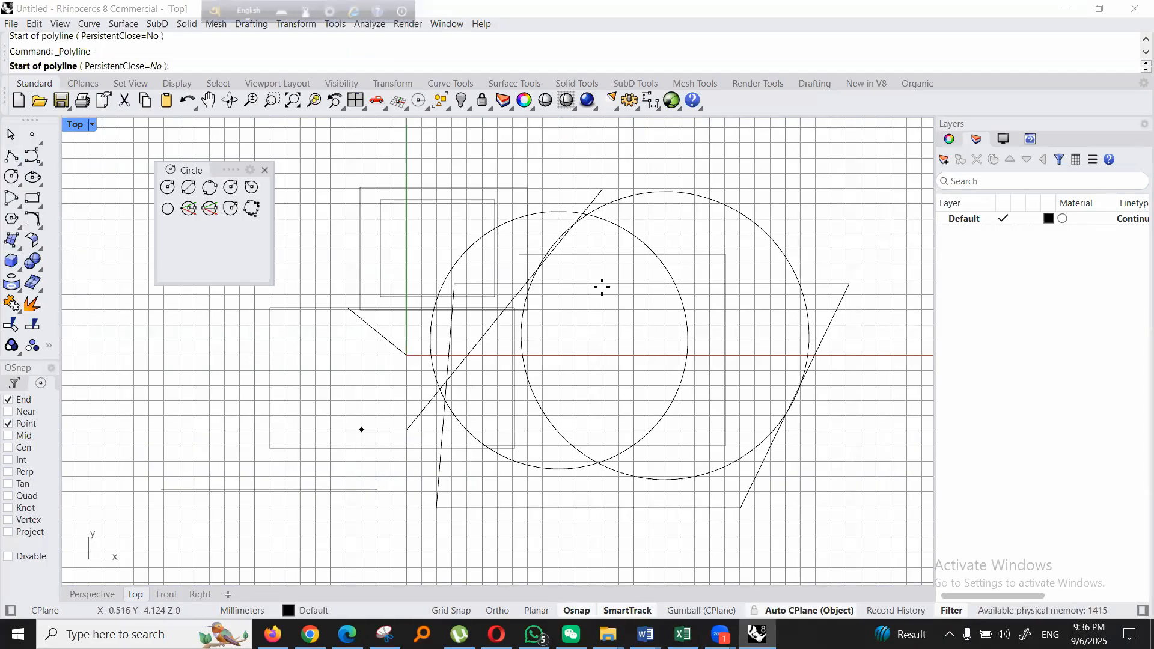
pyautogui.click(342, 280)
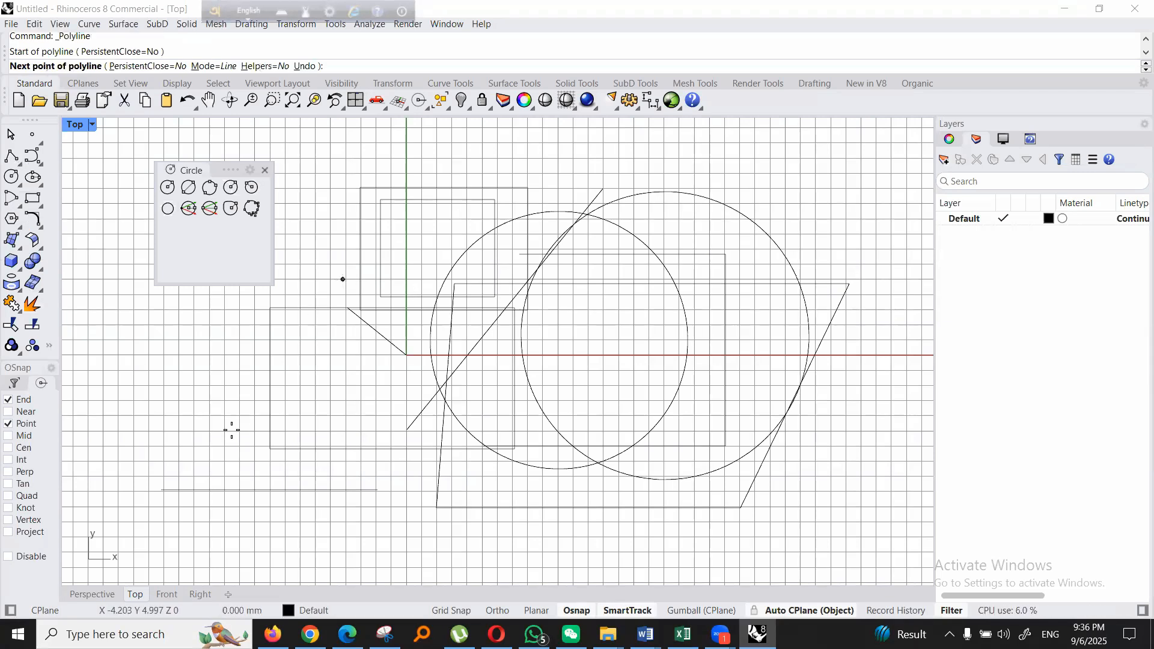
pyautogui.click(183, 468)
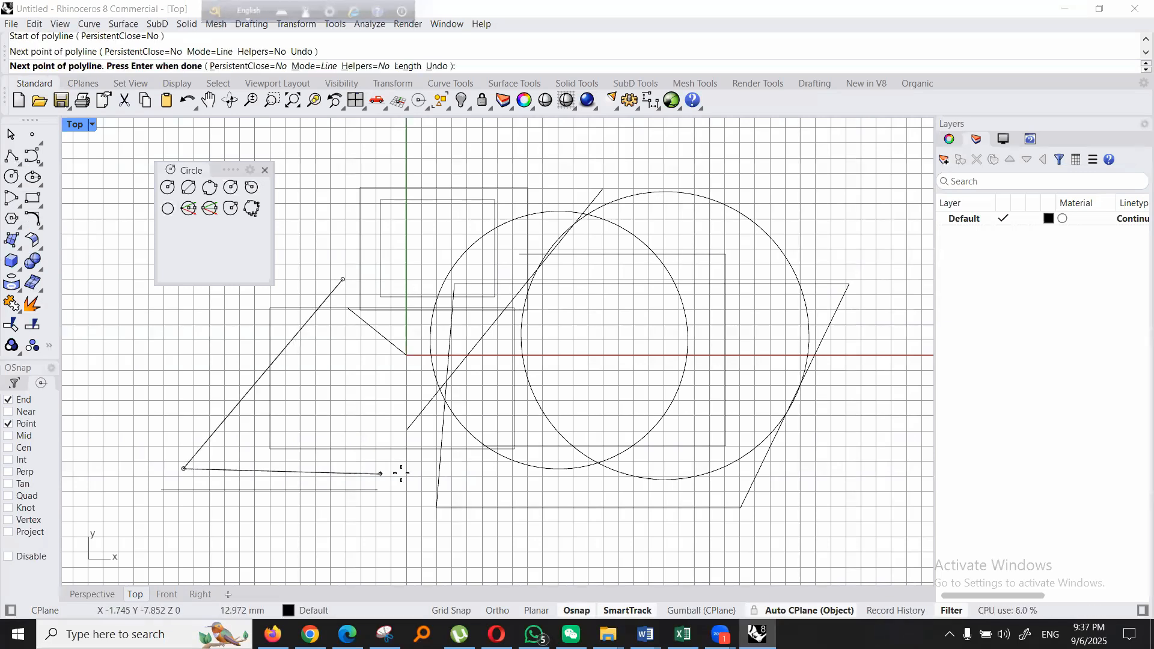
pyautogui.click(459, 467)
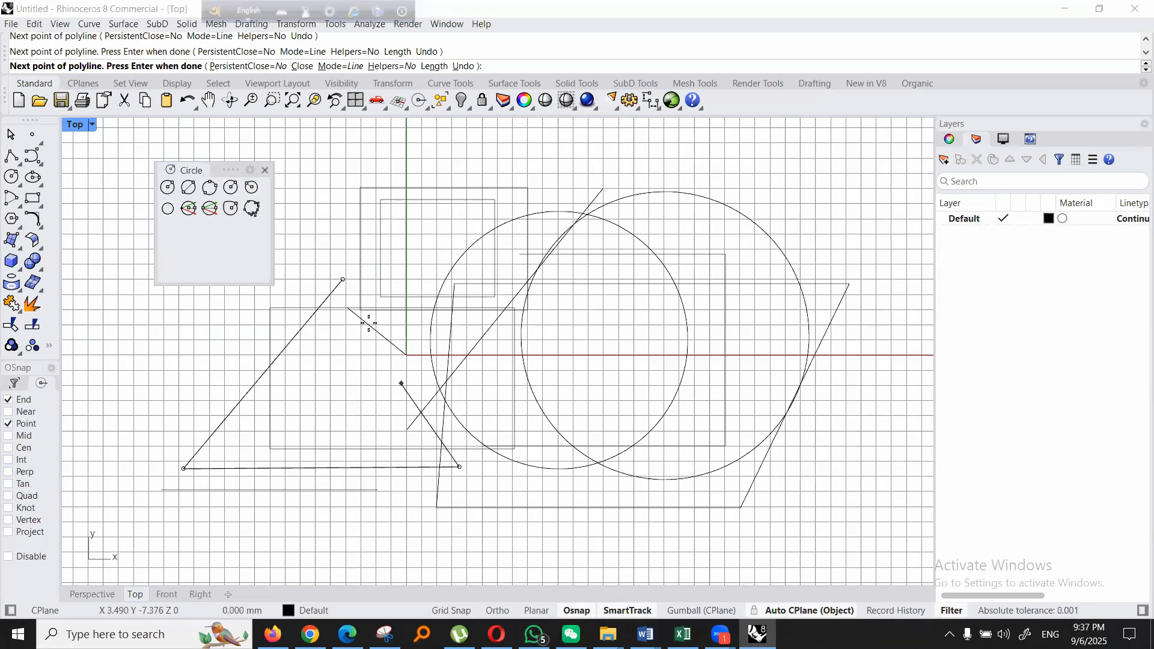
pyautogui.click(343, 279)
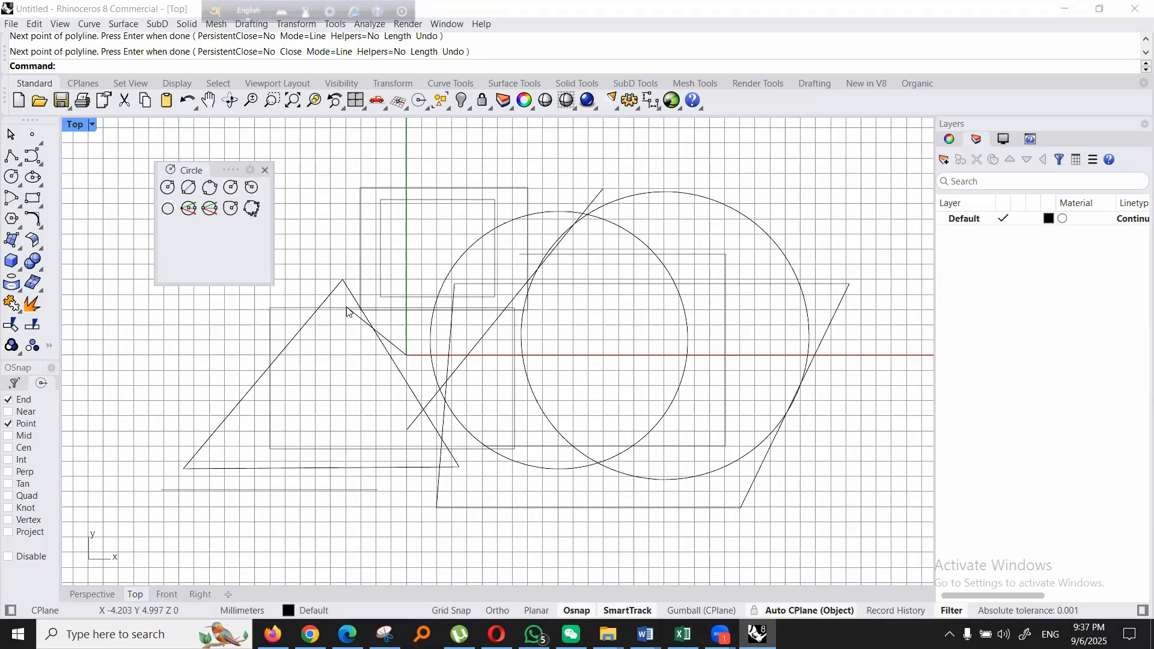
# - Try a three-point circle through points picked by eye on the triangle's three sides, and undo it
pyautogui.click(209, 188)
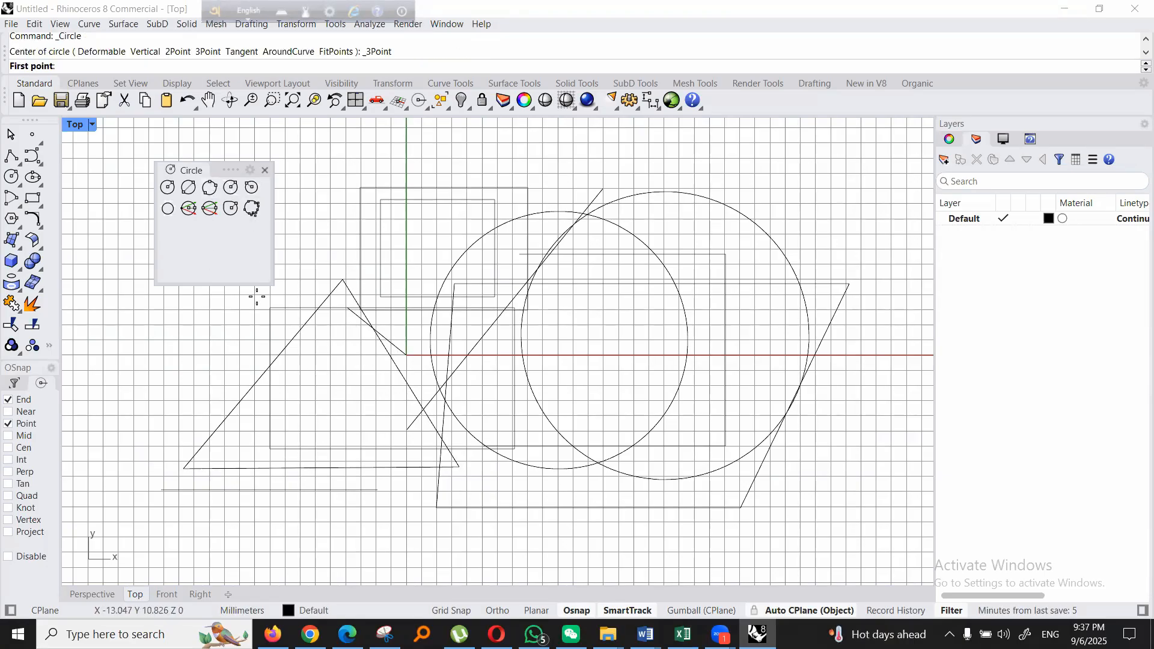
pyautogui.click(262, 374)
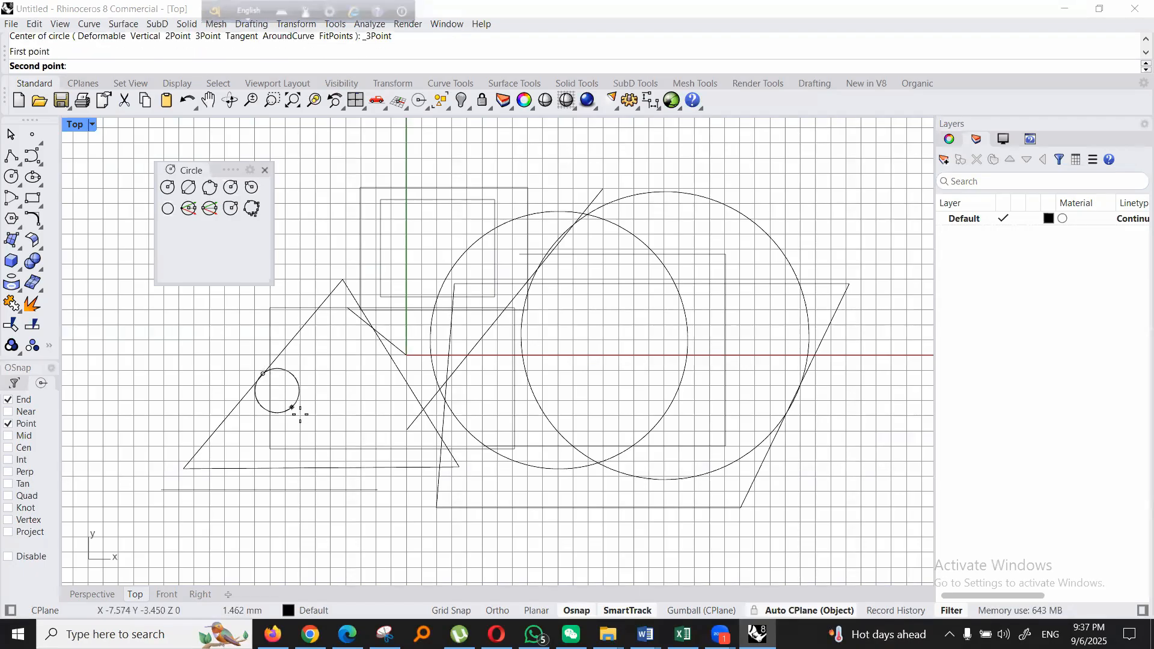
pyautogui.click(319, 467)
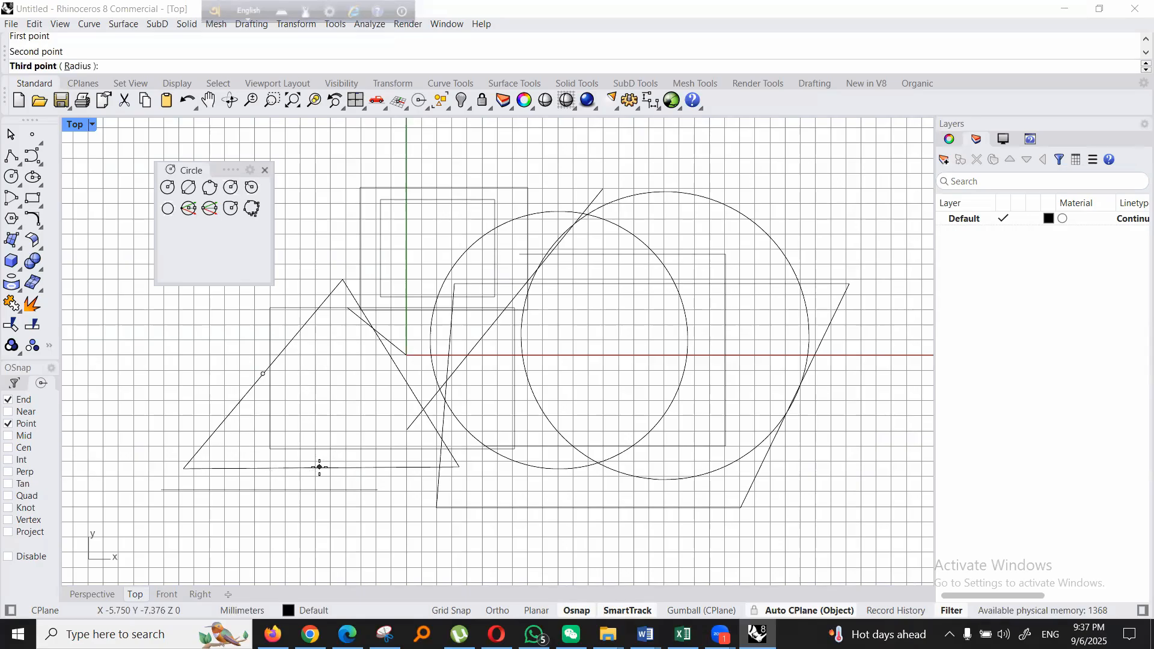
pyautogui.click(403, 381)
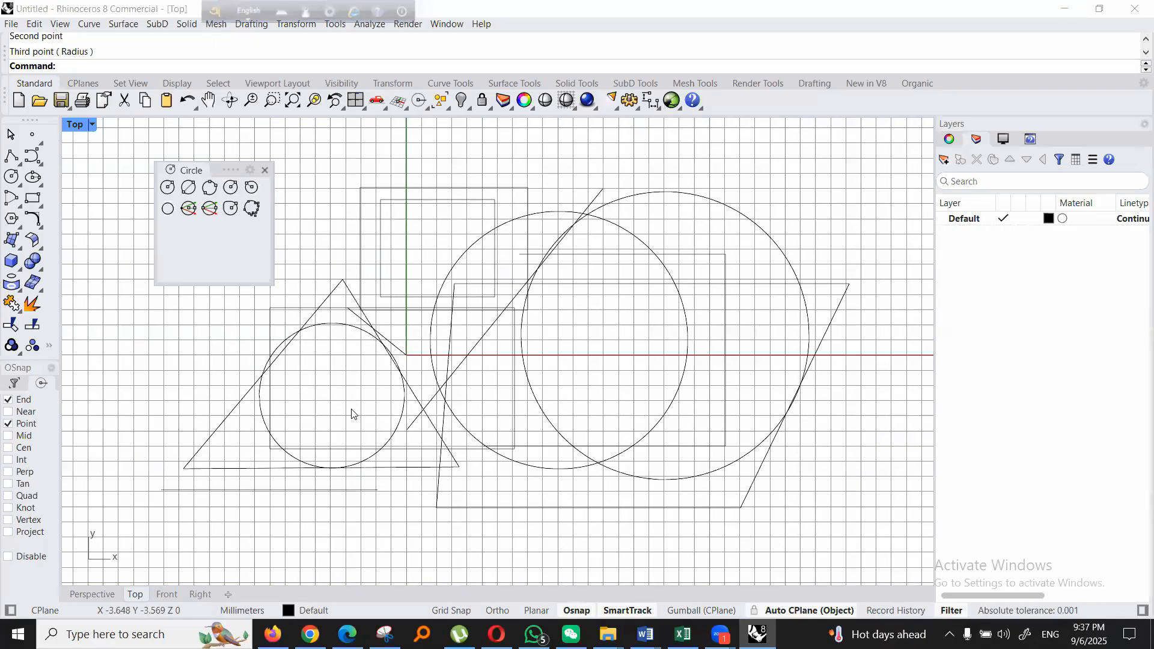
pyautogui.hotkey('ctrl', 'z')
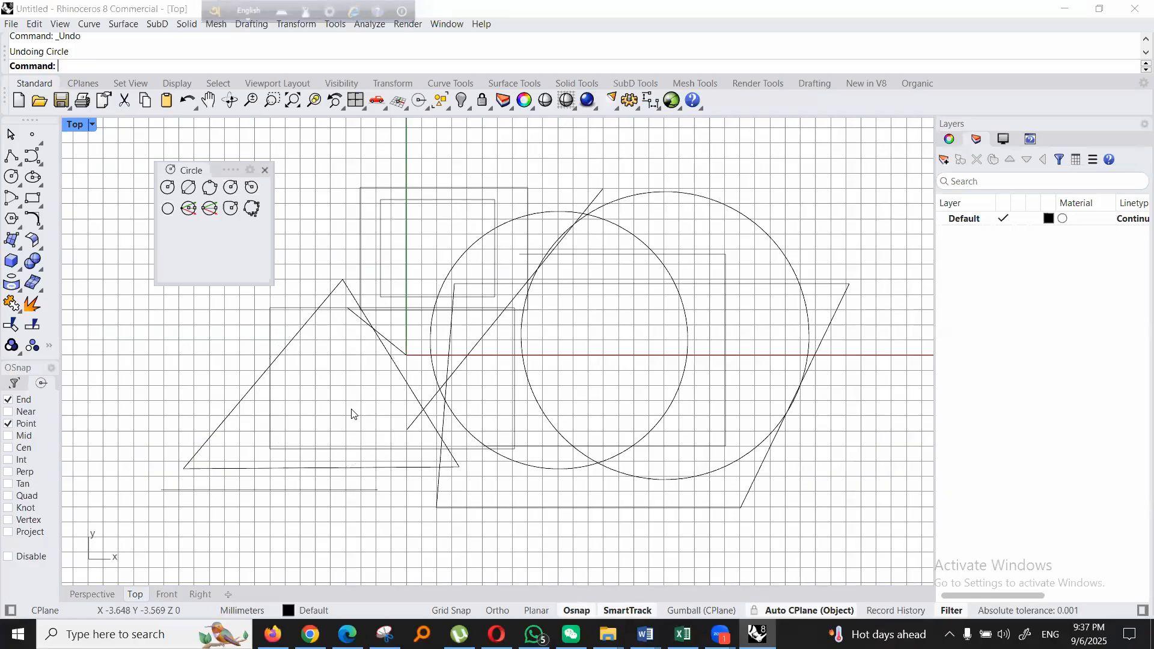
# - Enable the Mid object snap during a new three-point circle started on the triangle's left side, and cancel that circle
pyautogui.click(209, 187)
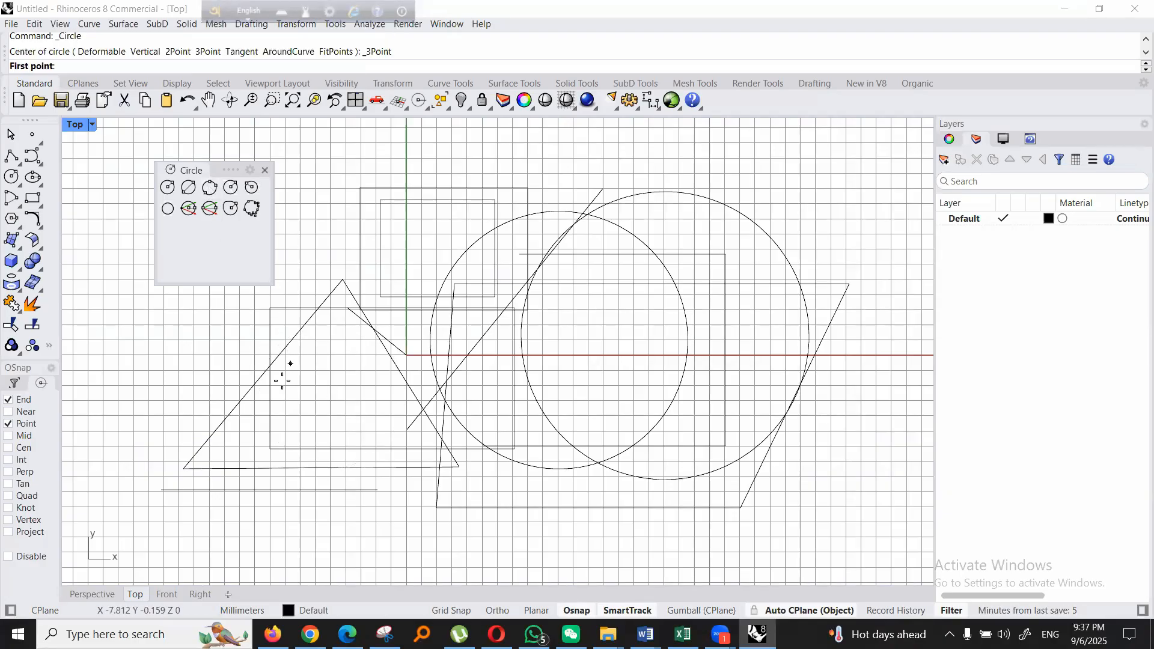
pyautogui.click(261, 376)
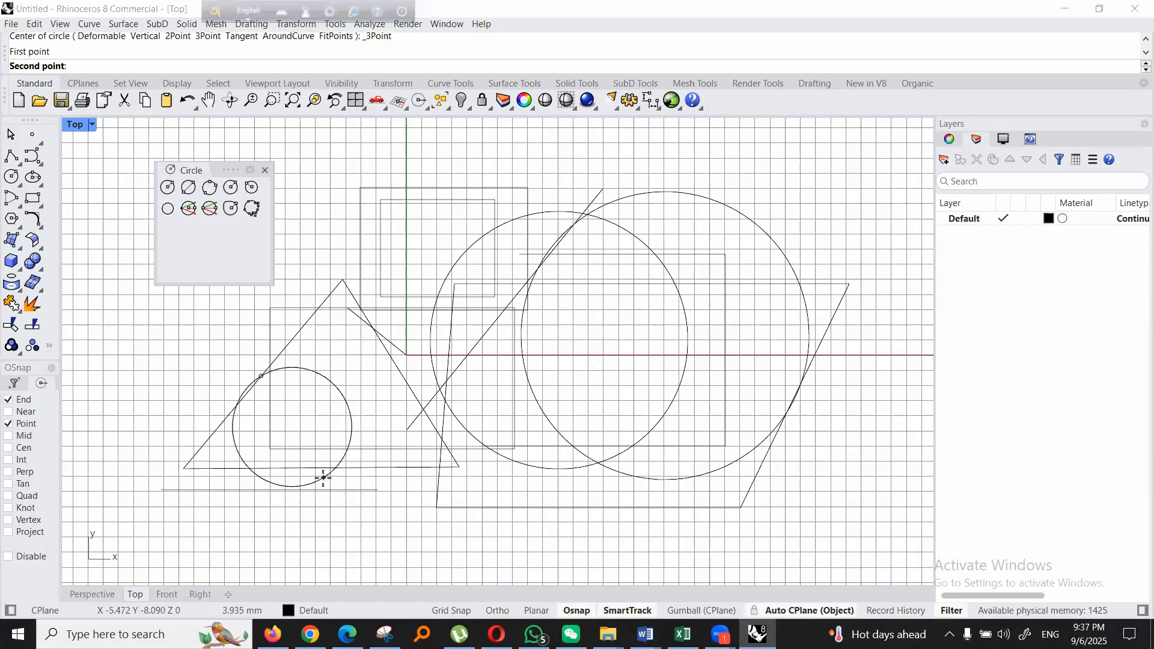
pyautogui.write('m')
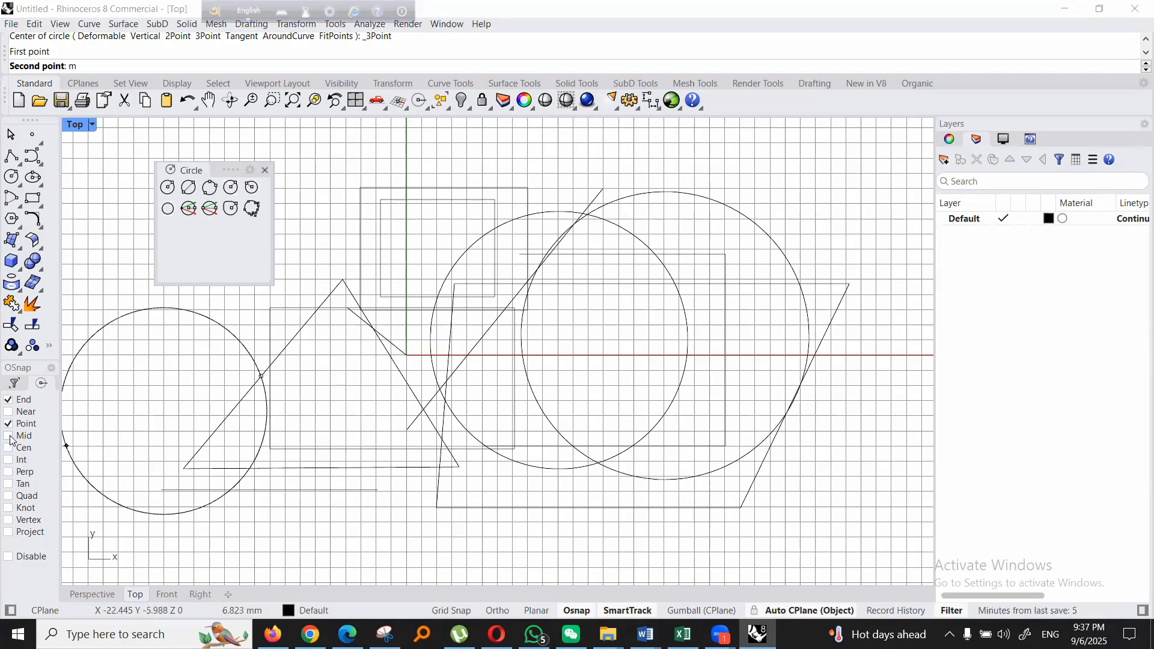
pyautogui.press('BackSpace')
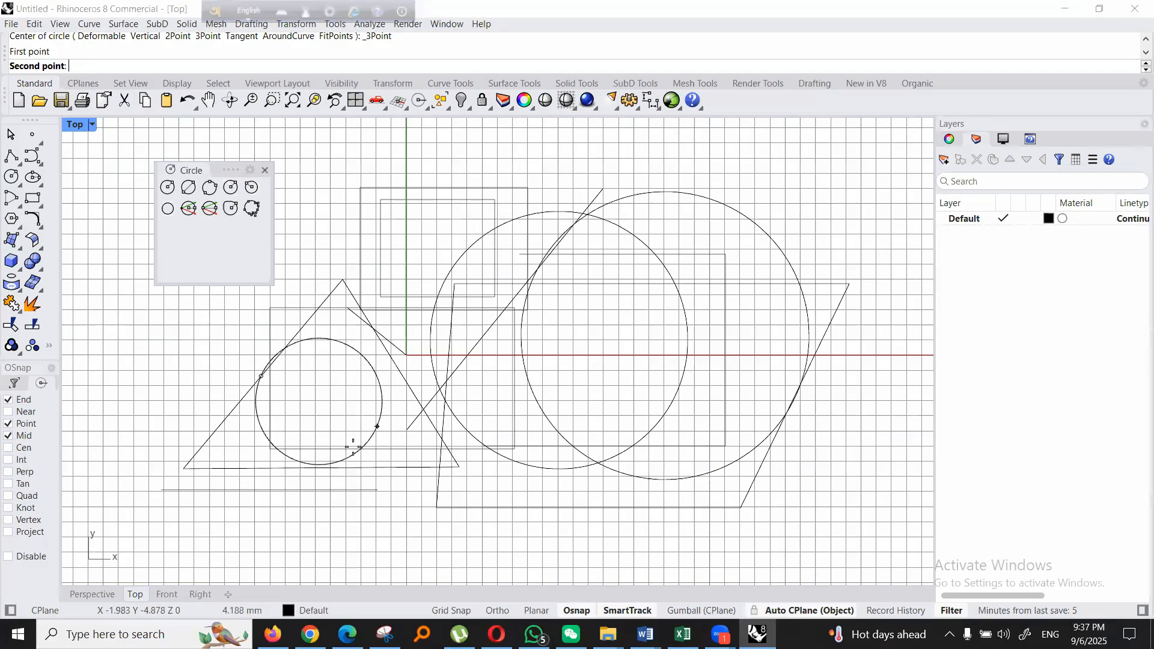
pyautogui.hotkey('ctrl', 'z')
pyautogui.press('Escape')
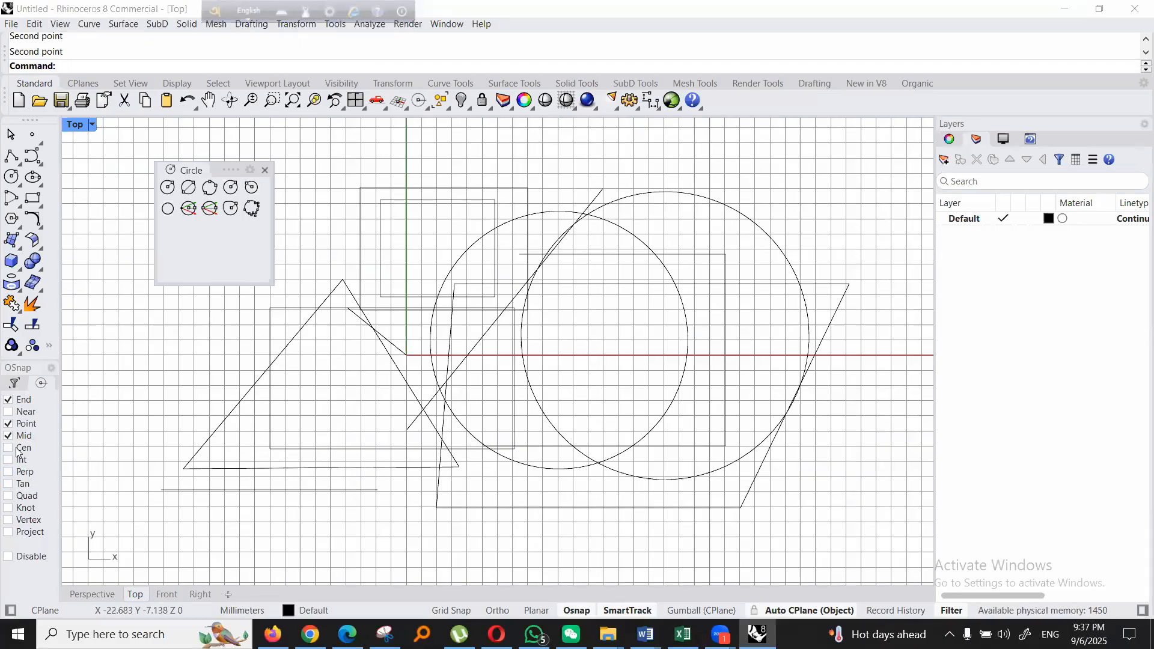
# - Draw a three-point circle through the midpoints of the triangle's three sides, with a radius of about 4.8 mm
pyautogui.click(209, 187)
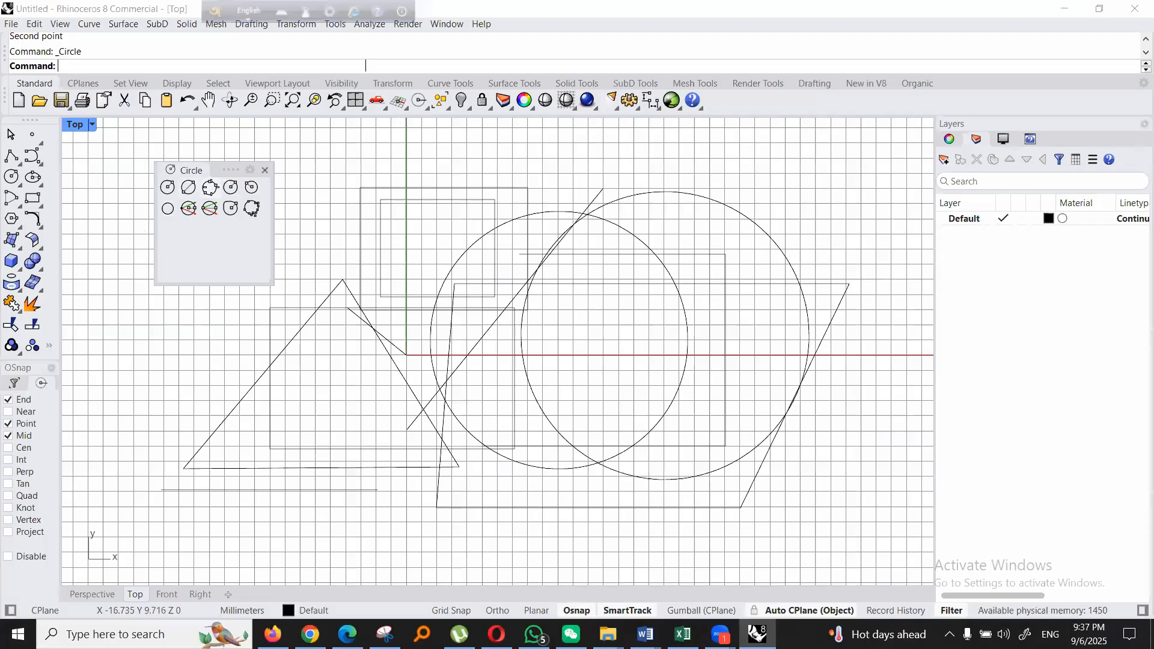
pyautogui.click(263, 375)
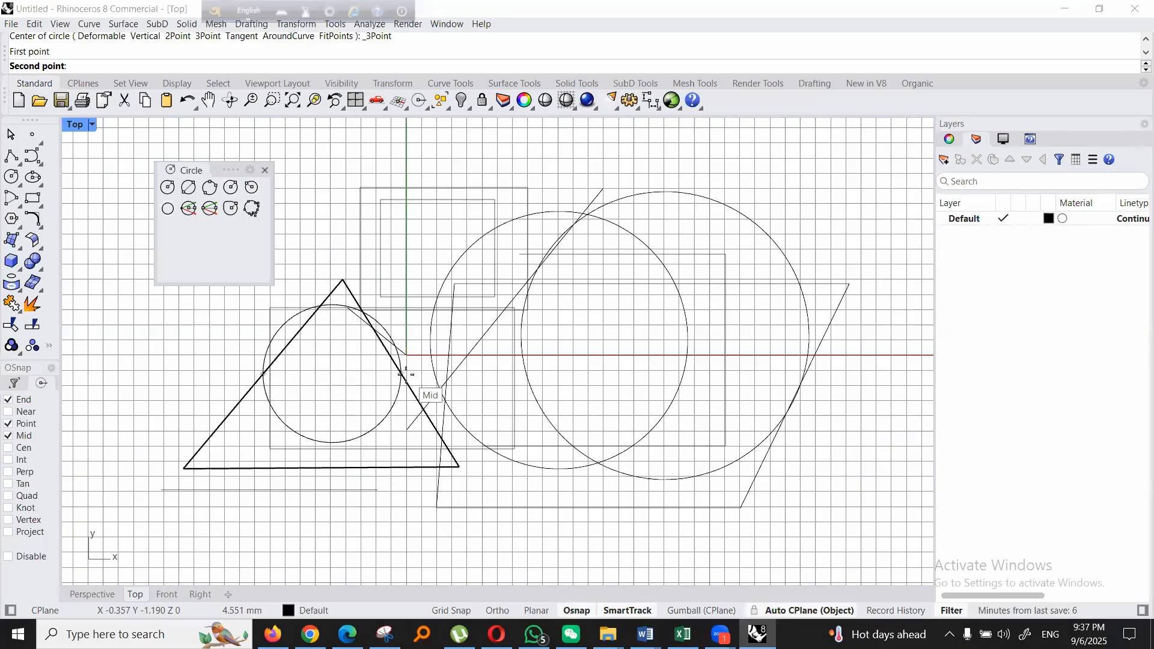
pyautogui.click(399, 374)
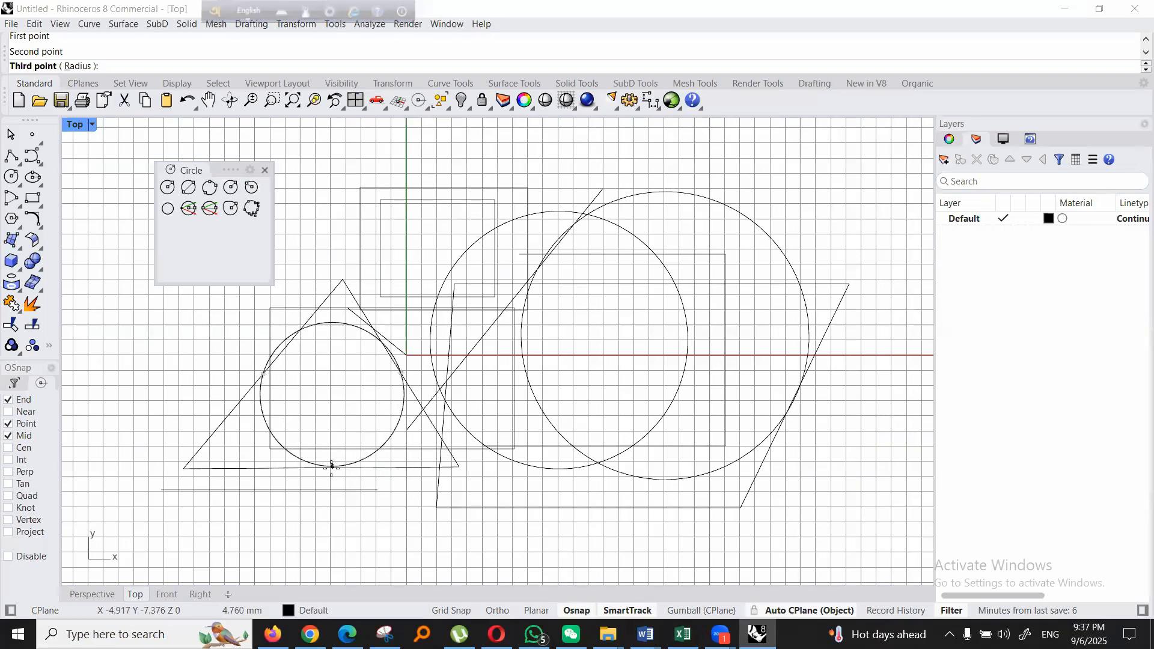
pyautogui.click(321, 468)
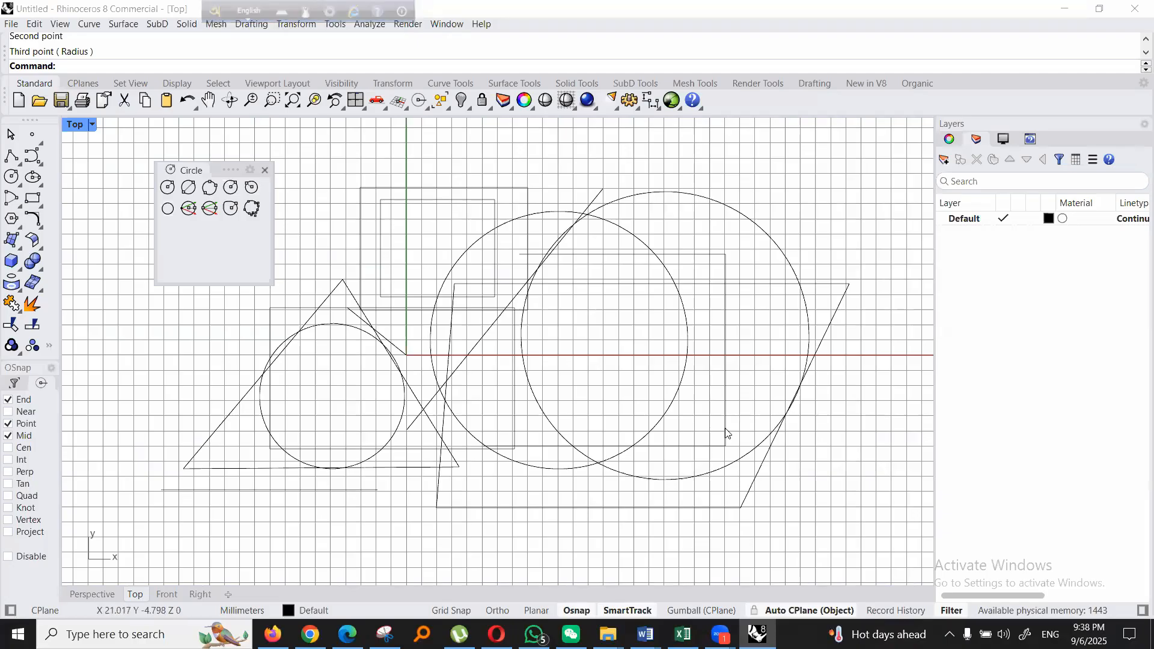
# - Restore the four-viewport layout to view the curves in Perspective, and close the floating Circle tool palette
pyautogui.doubleClick(69, 122)
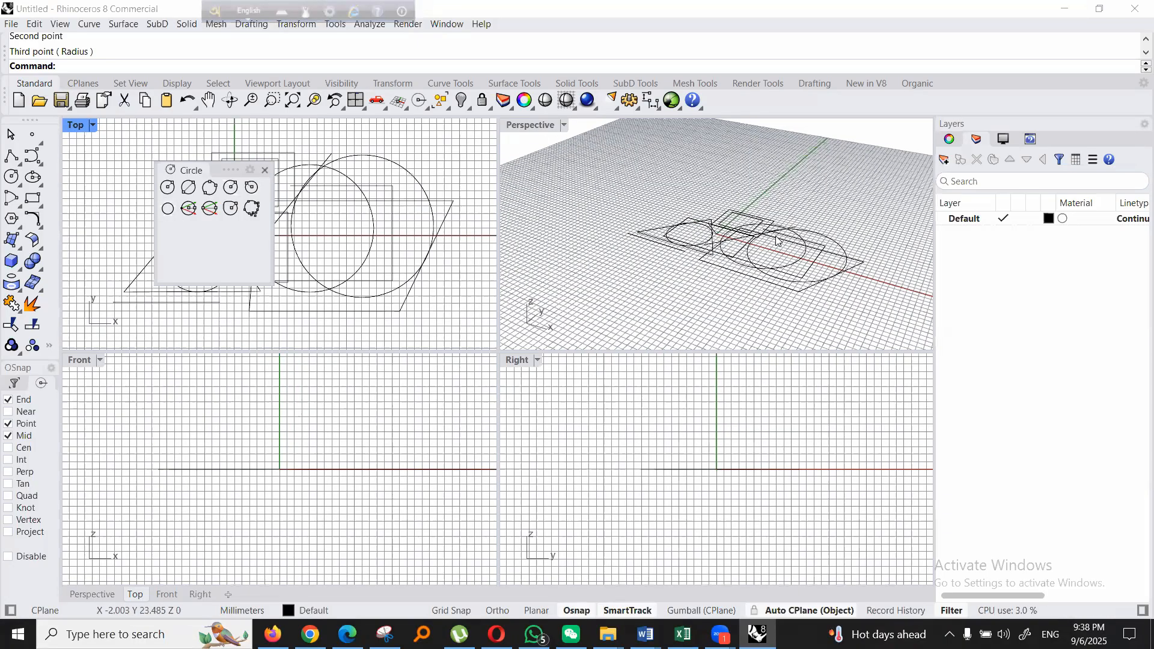
pyautogui.scroll(3, 778, 241)
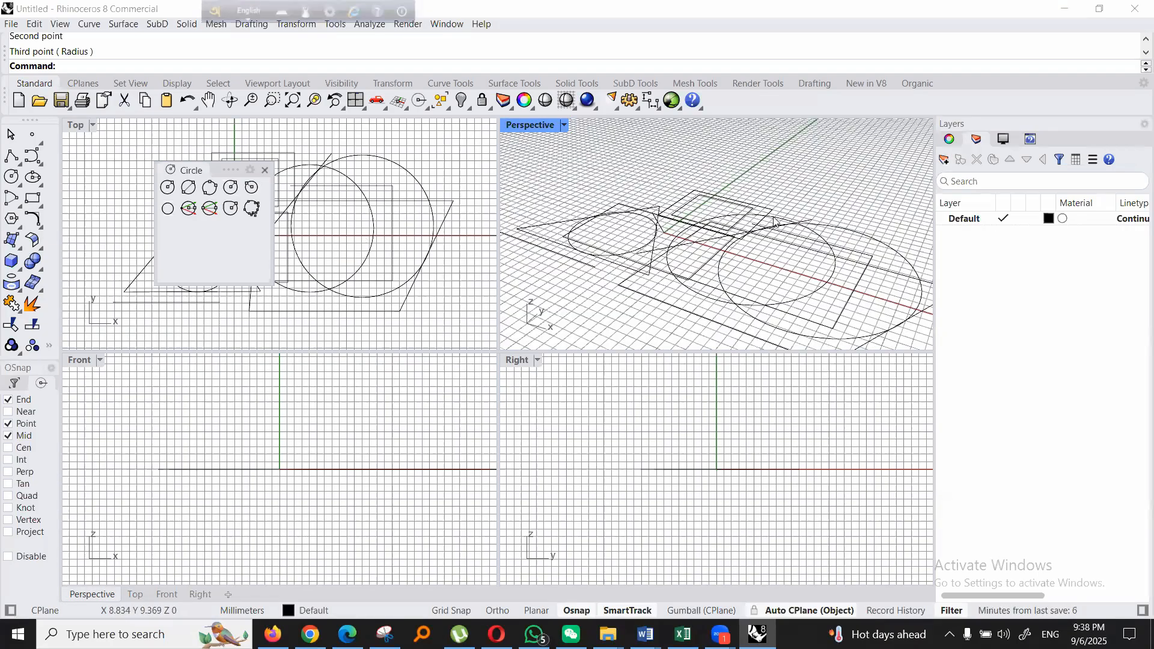
pyautogui.scroll(-1, 775, 223)
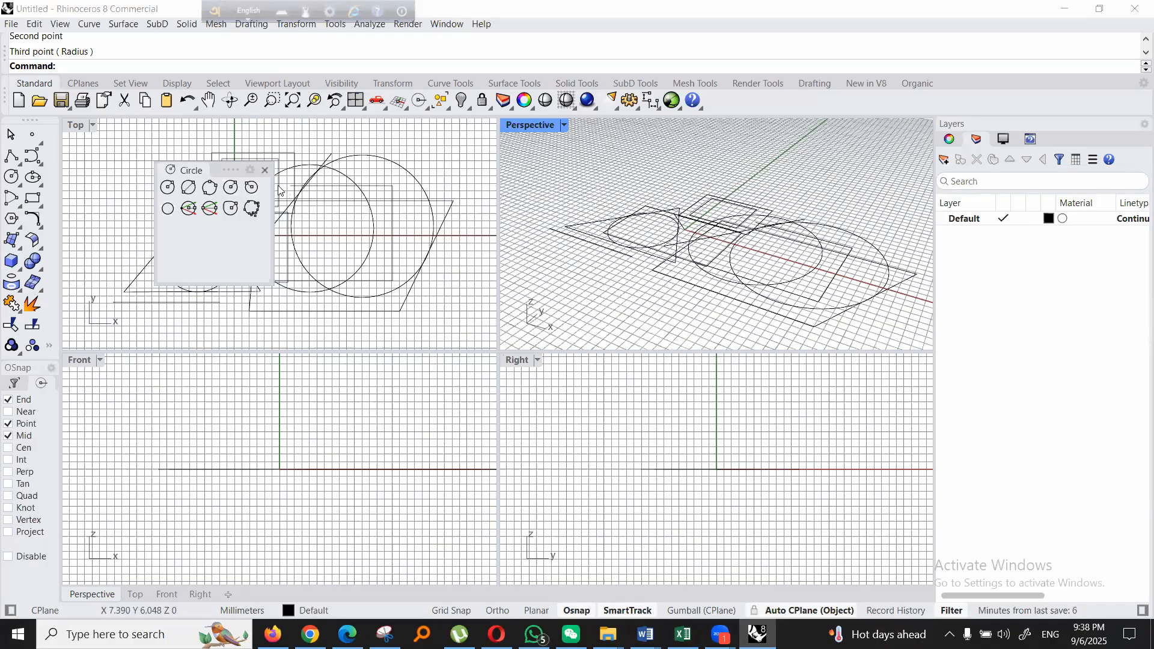
pyautogui.click(265, 170)
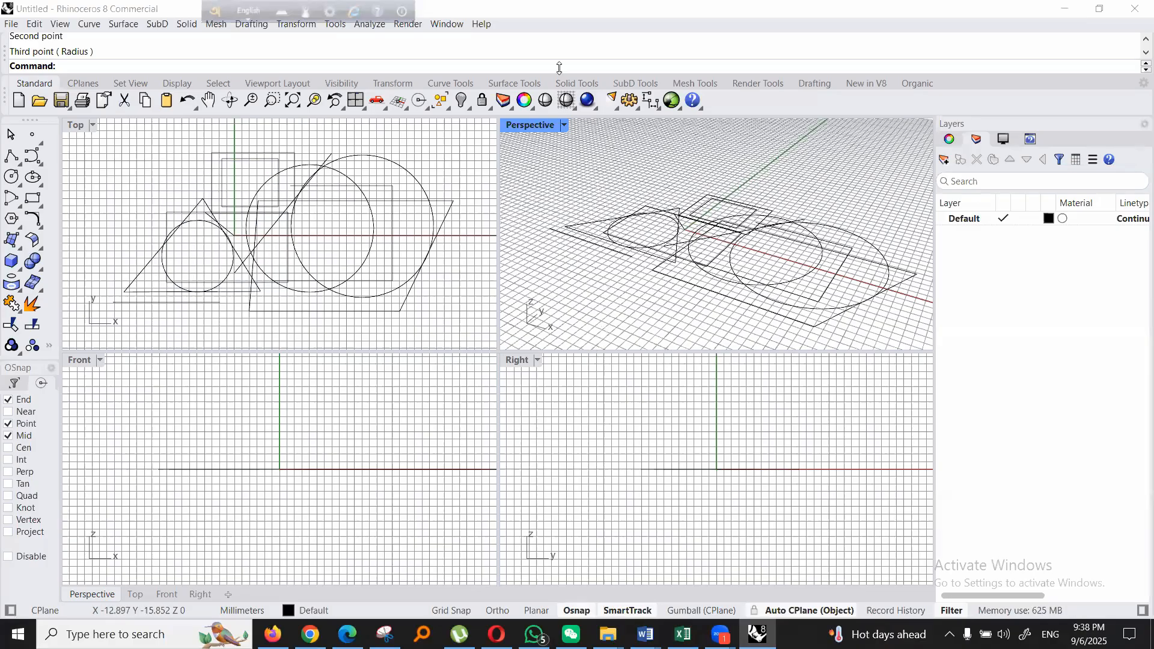